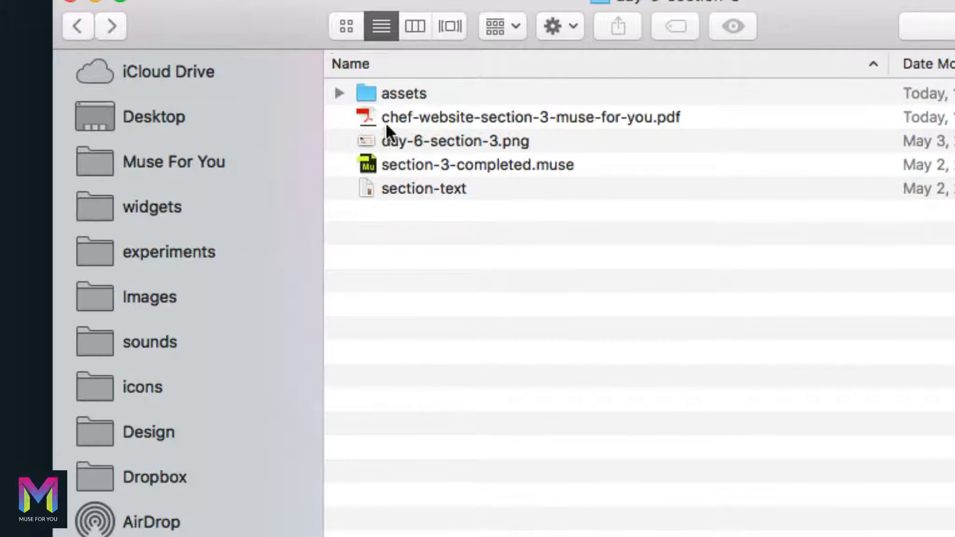
- Review the files in the day-6-section-3 folder and view the overview image day-6-section-3.png
click(412, 119)
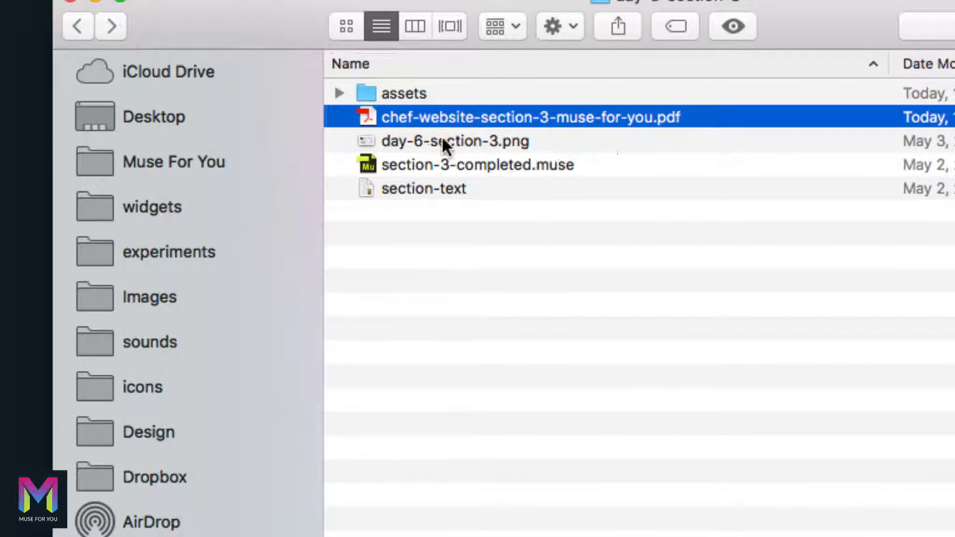
click(427, 140)
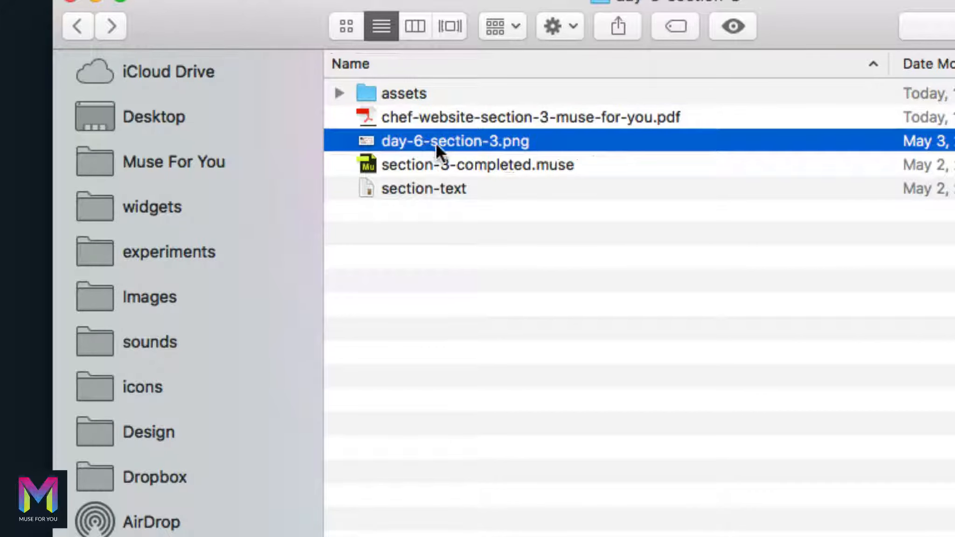
click(436, 165)
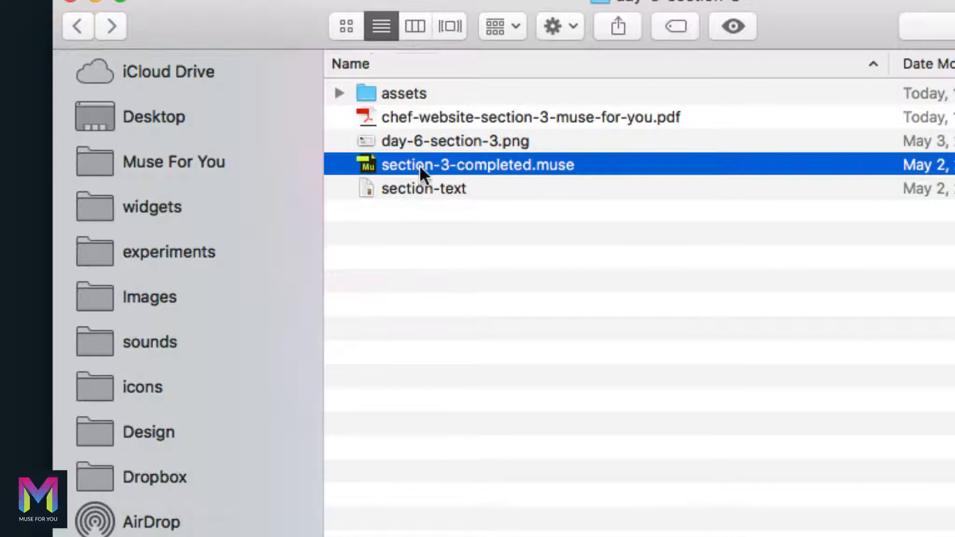
click(410, 188)
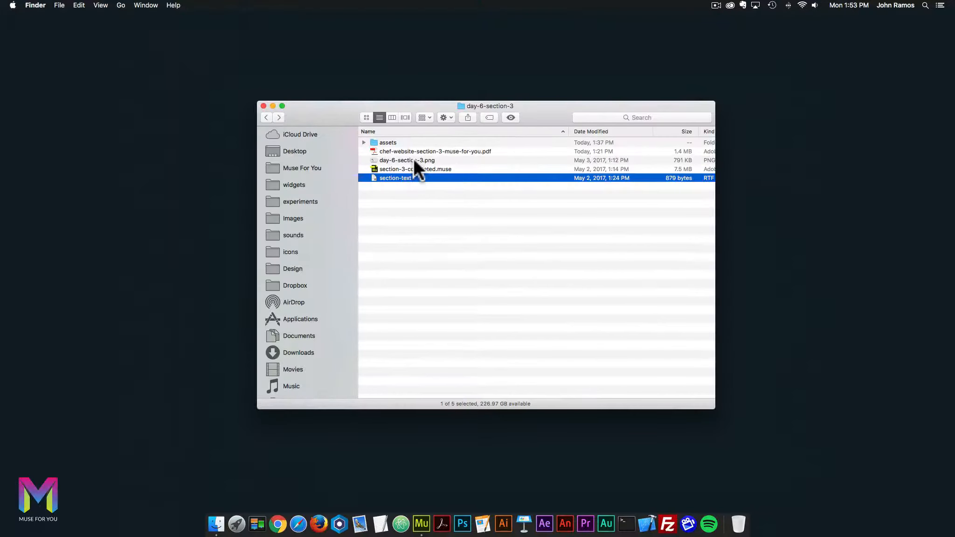
double_click(476, 138)
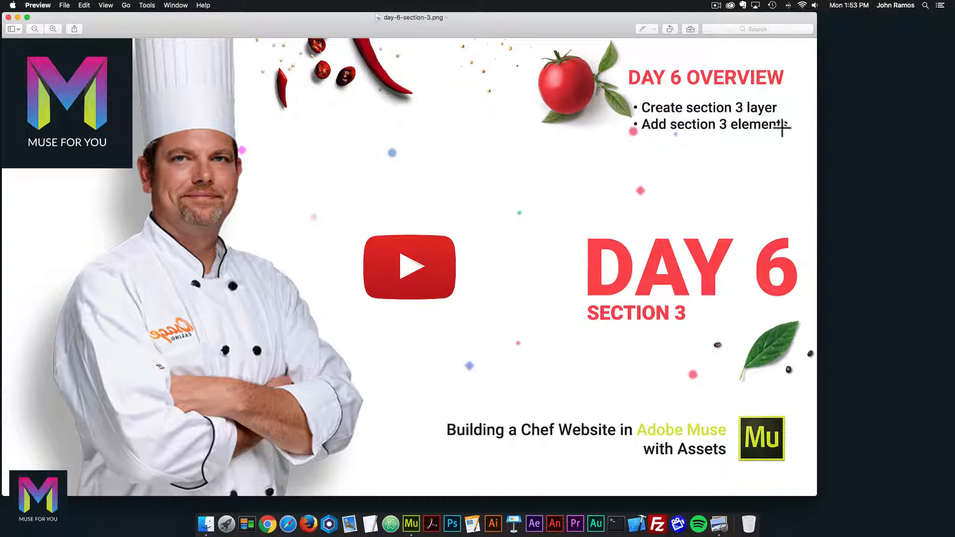
click(9, 17)
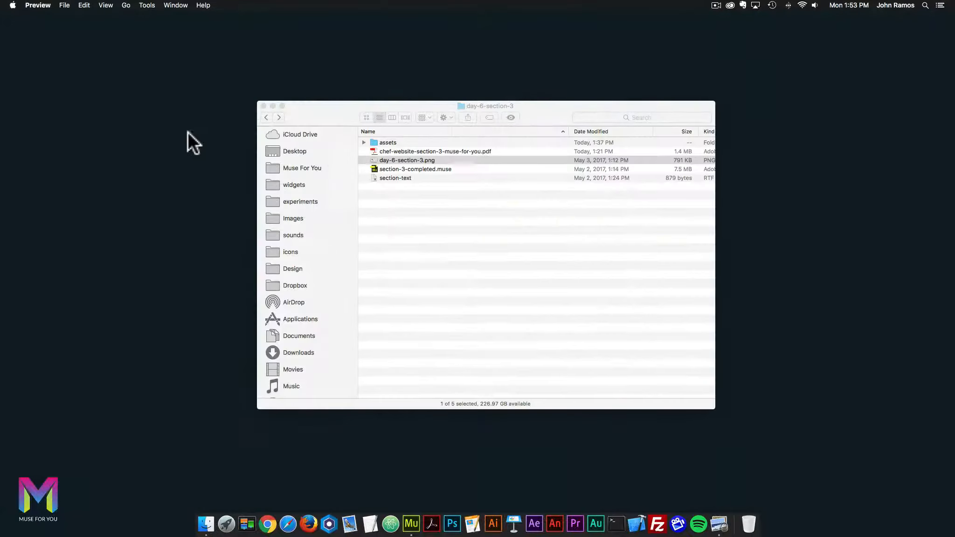
- Open chef-website-starting-file.muse from the parent course folder and open its Home page for design
click(266, 117)
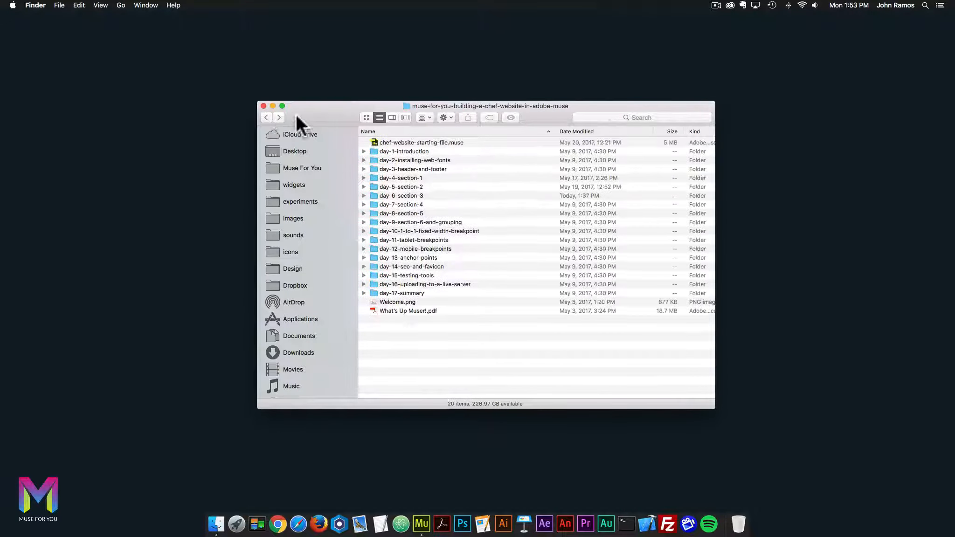
click(391, 141)
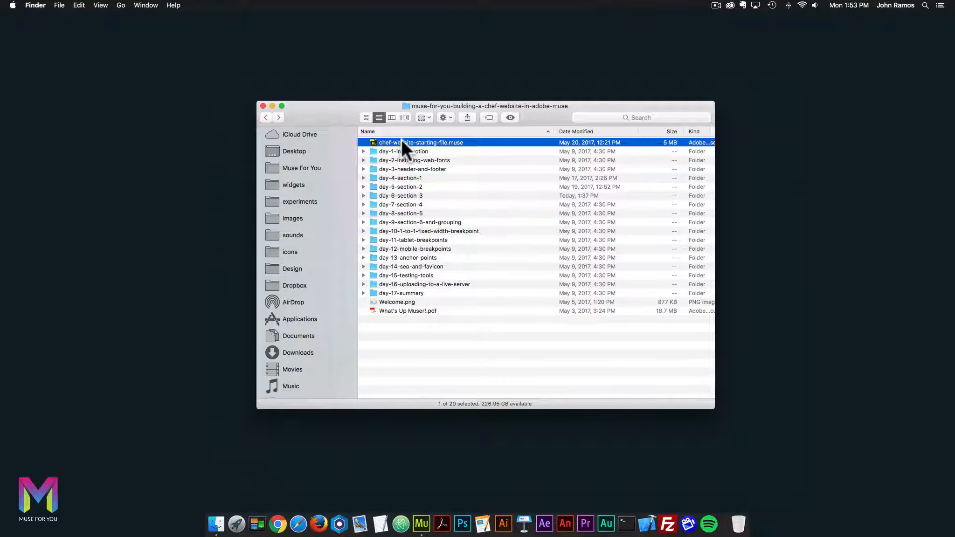
double_click(402, 141)
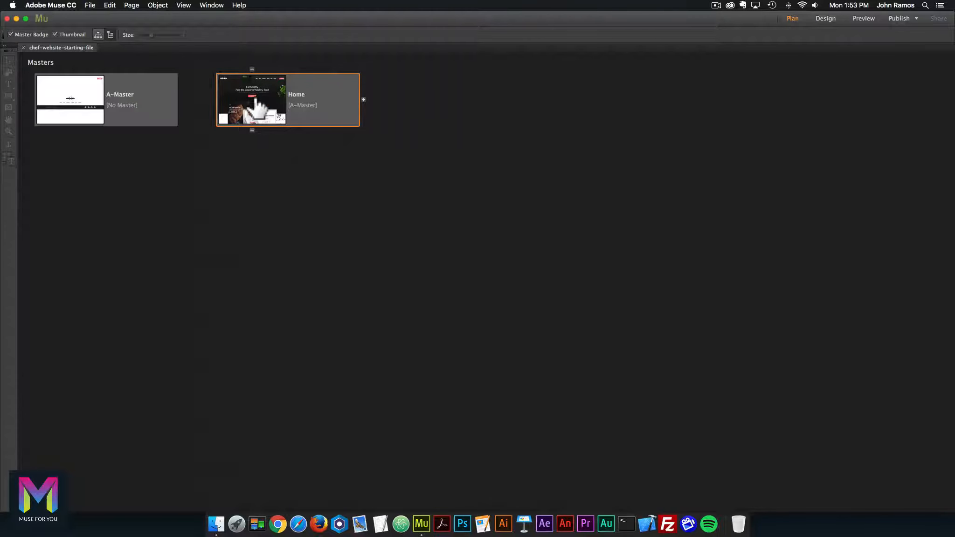
double_click(253, 103)
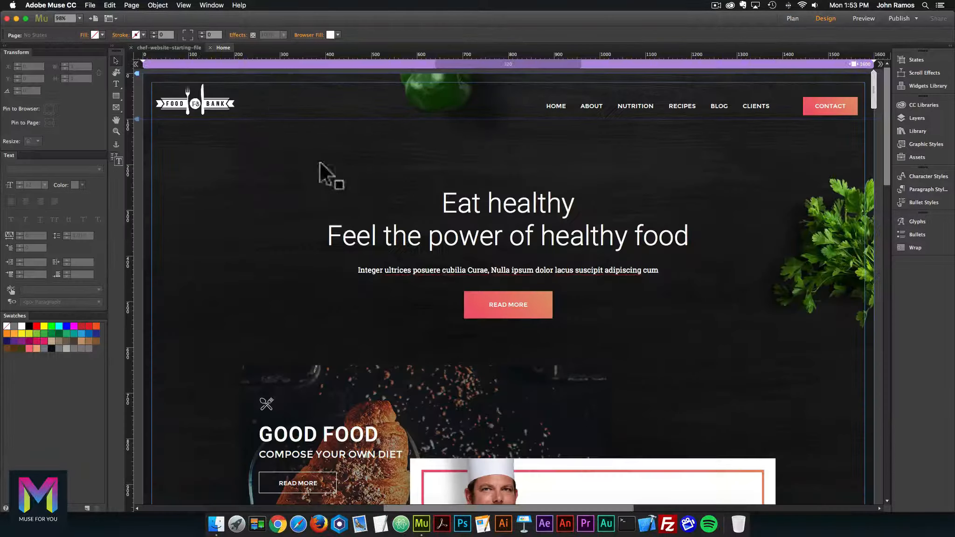
key(super+minus)
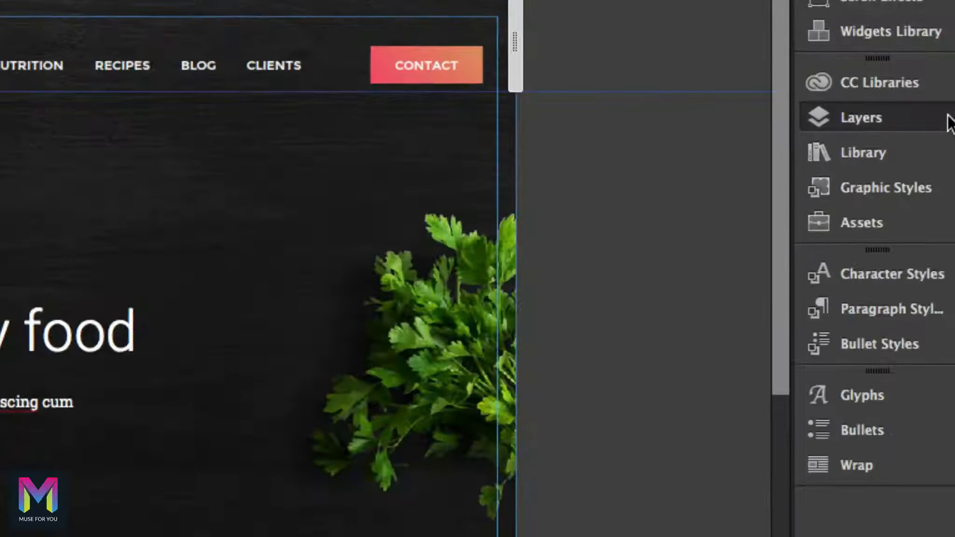
- Add a new layer directly above the Footer layer and name it Section 3
click(949, 120)
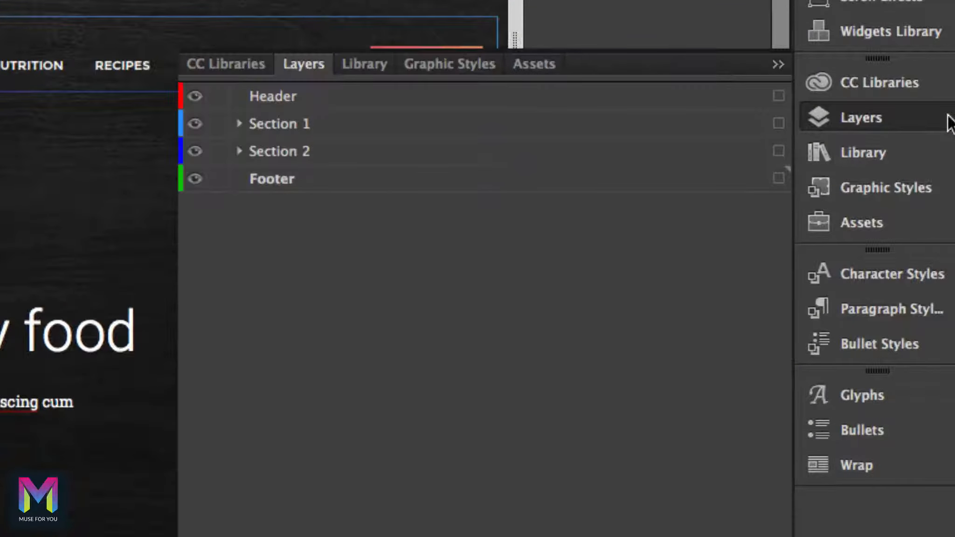
click(330, 97)
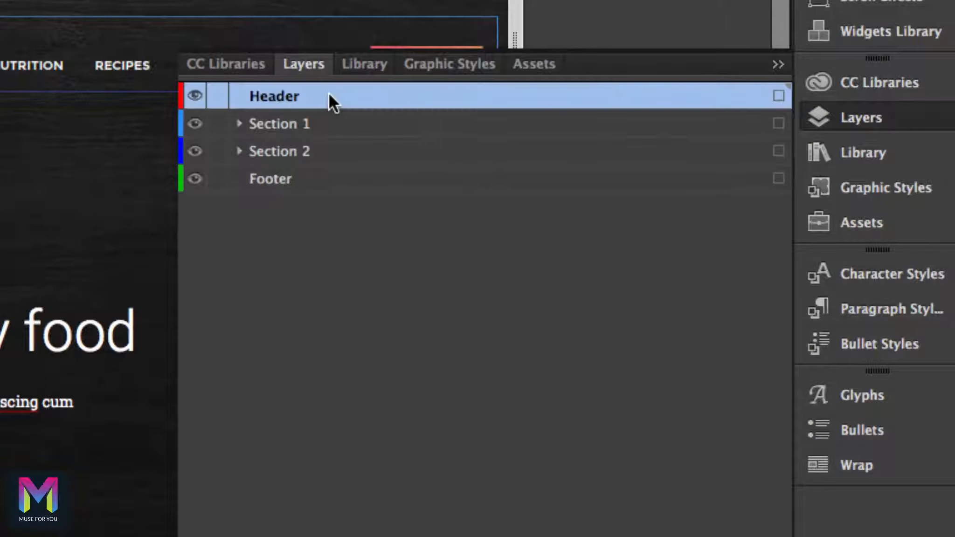
click(287, 124)
click(285, 151)
click(277, 178)
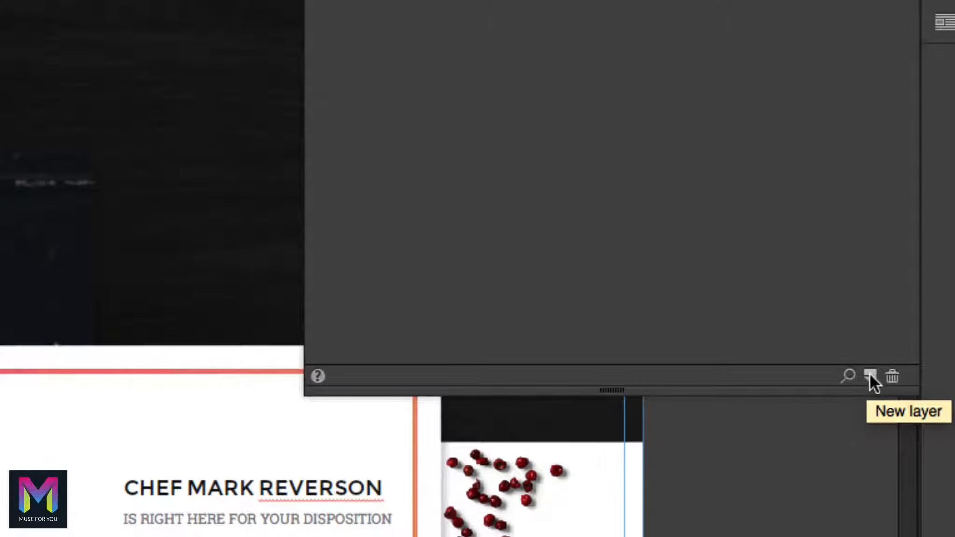
click(870, 374)
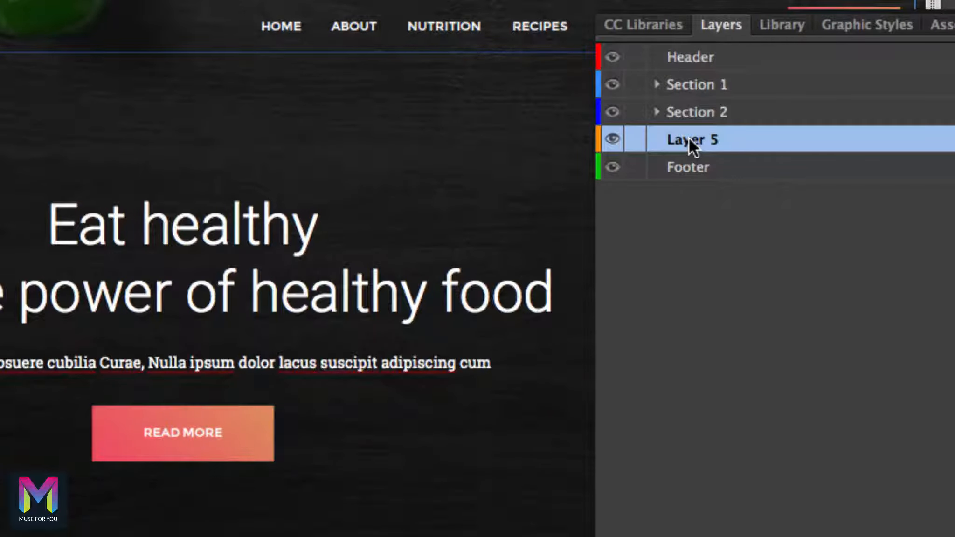
double_click(689, 139)
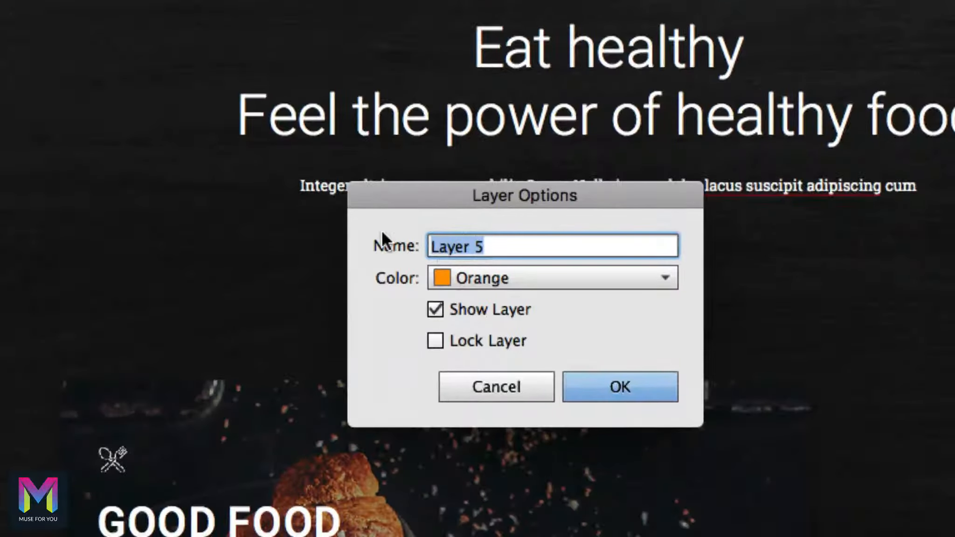
text(Section 3)
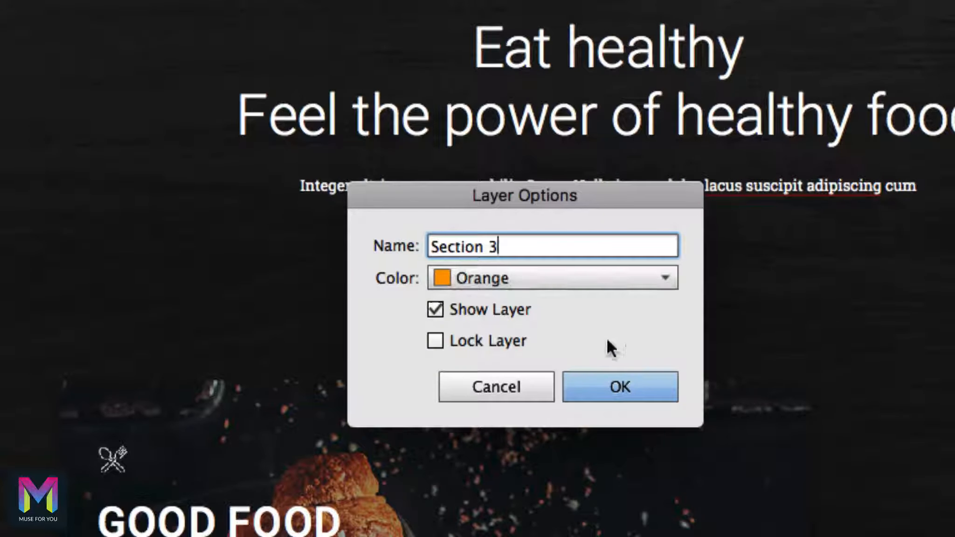
click(614, 384)
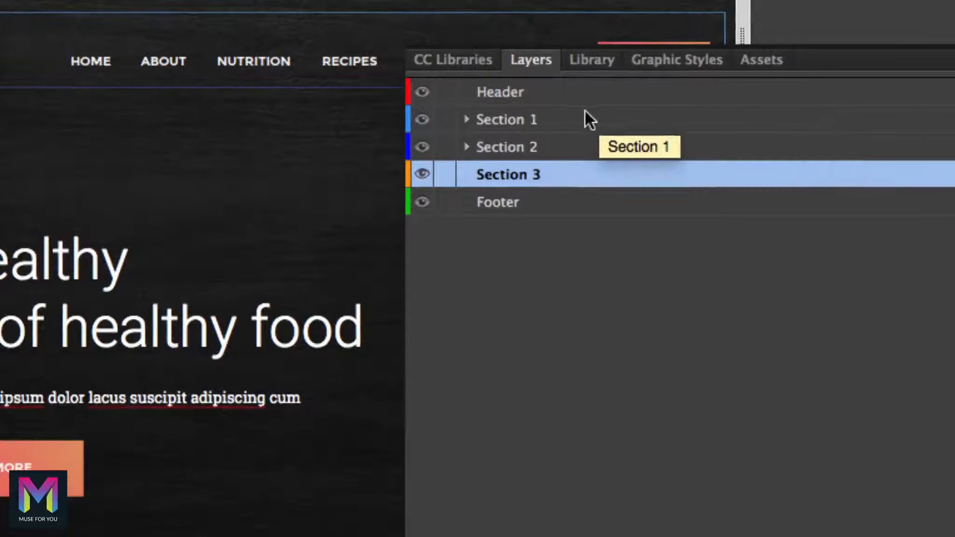
- Try moving the Section 3 layer above Section 2, and return it to its place above Footer
click(498, 92)
click(499, 119)
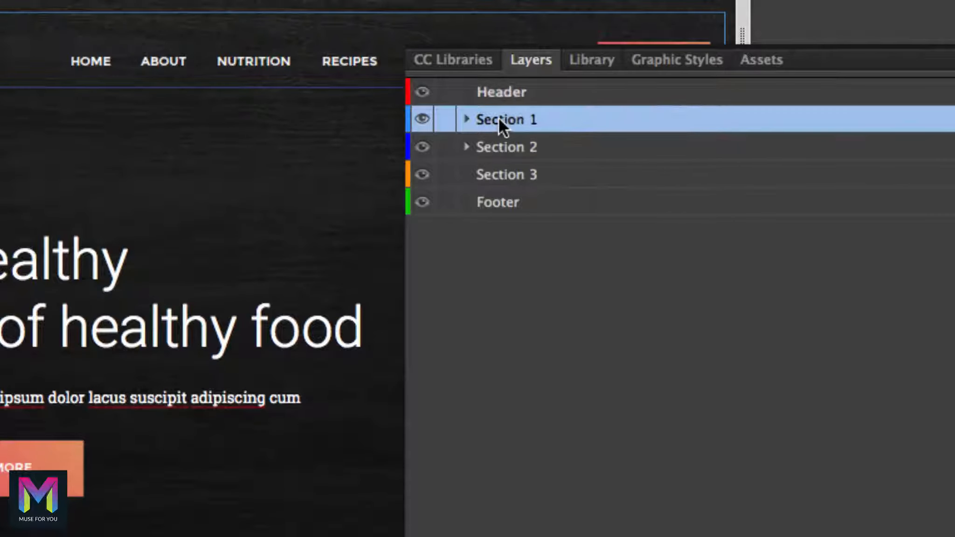
click(498, 146)
click(499, 174)
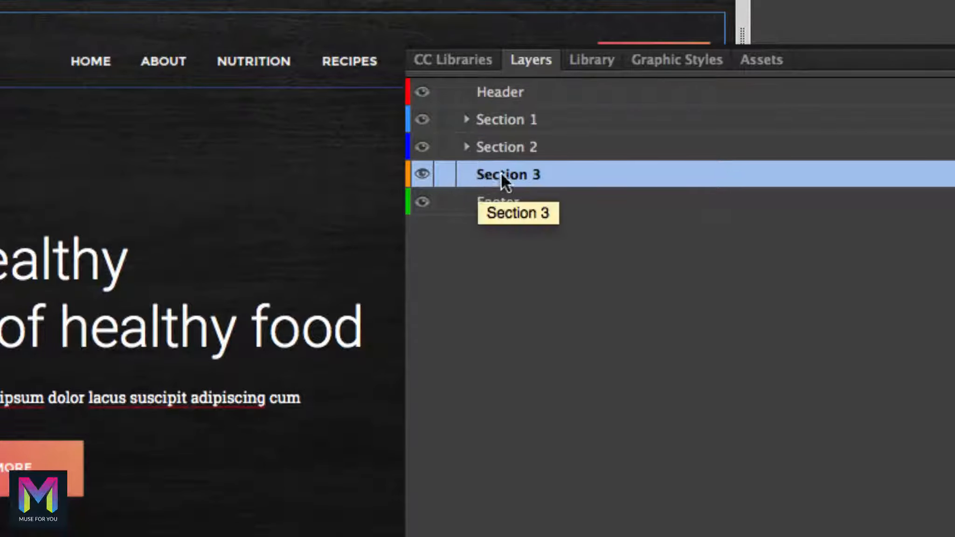
drag(489, 172, 498, 125)
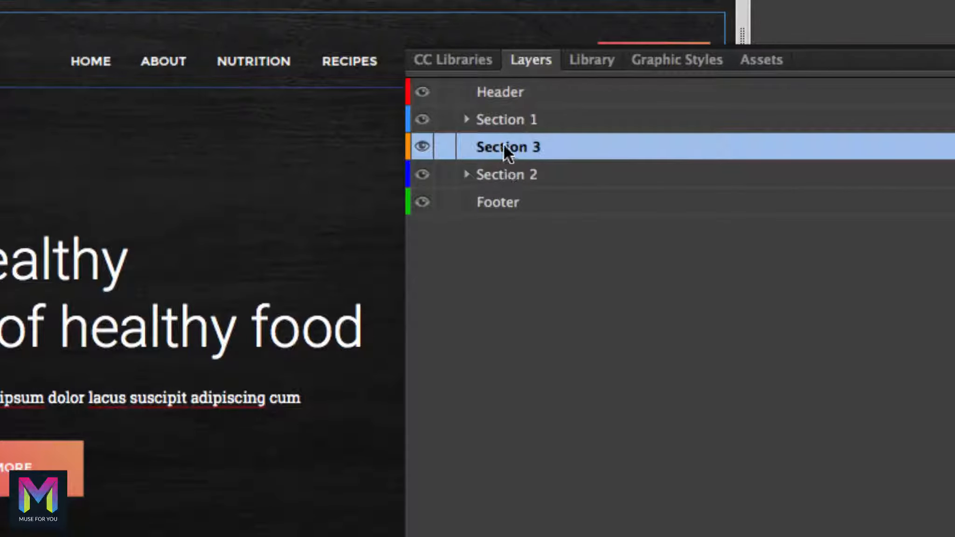
drag(504, 146, 516, 182)
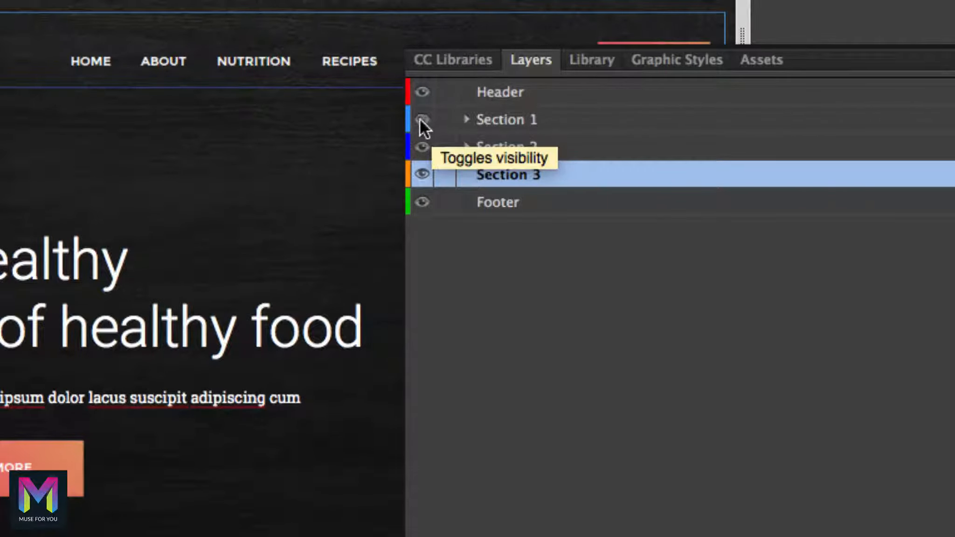
- Lock the Section 1 and Section 2 layers, leaving Section 3 as the active layer
click(443, 119)
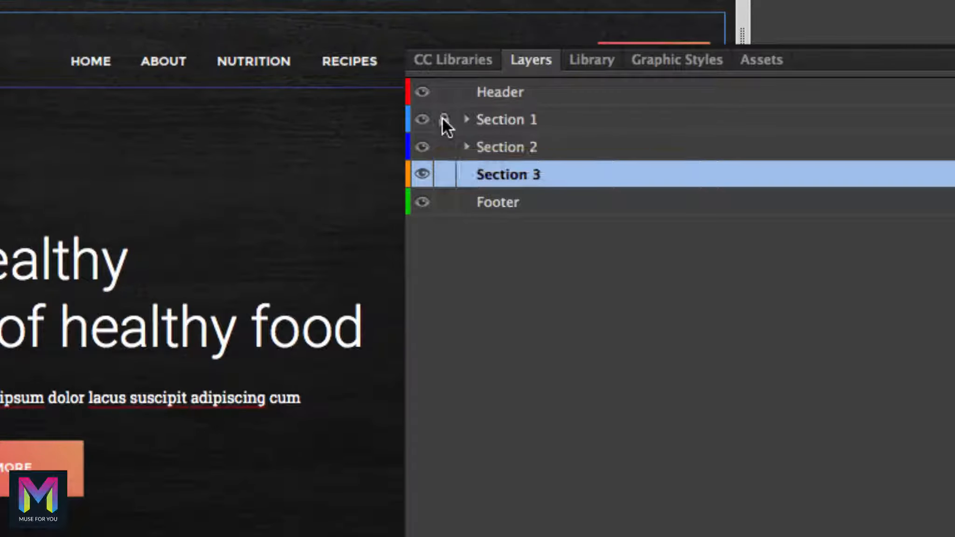
click(444, 147)
click(443, 146)
click(443, 147)
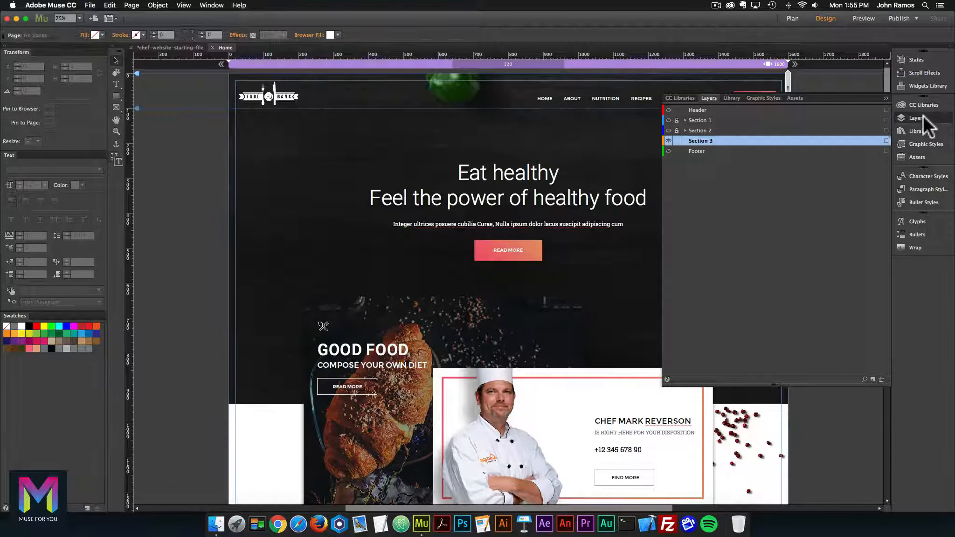
click(922, 116)
- Open chef-website-section-3-muse-for-you.pdf from the day-6-section-3 folder and examine the layout of the Recipes section
scroll(877, 155, down, 10)
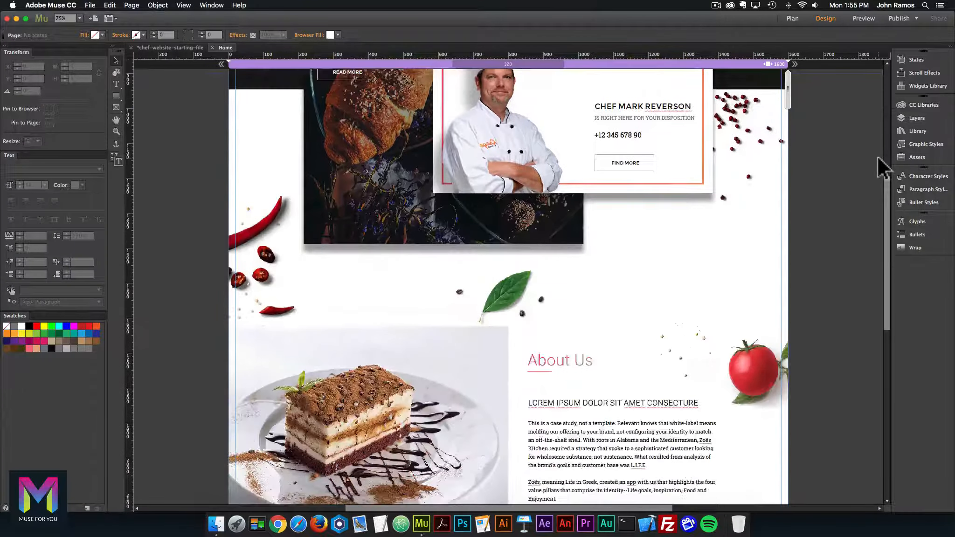
scroll(877, 157, down, 10)
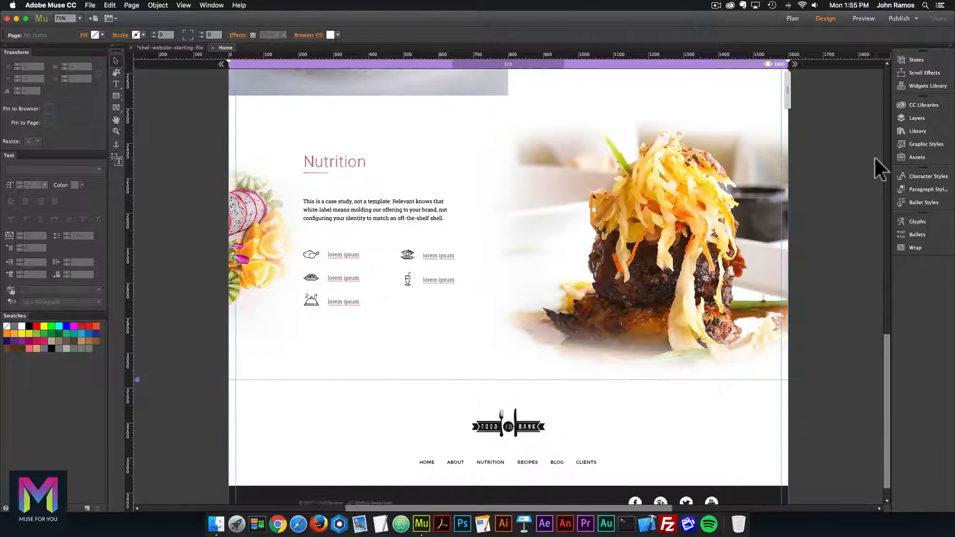
scroll(874, 157, down, 1)
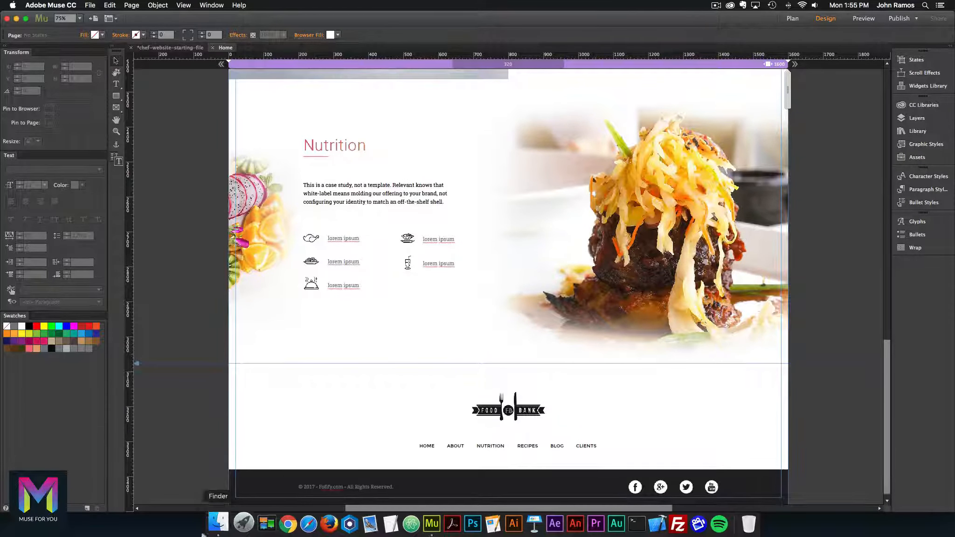
click(216, 522)
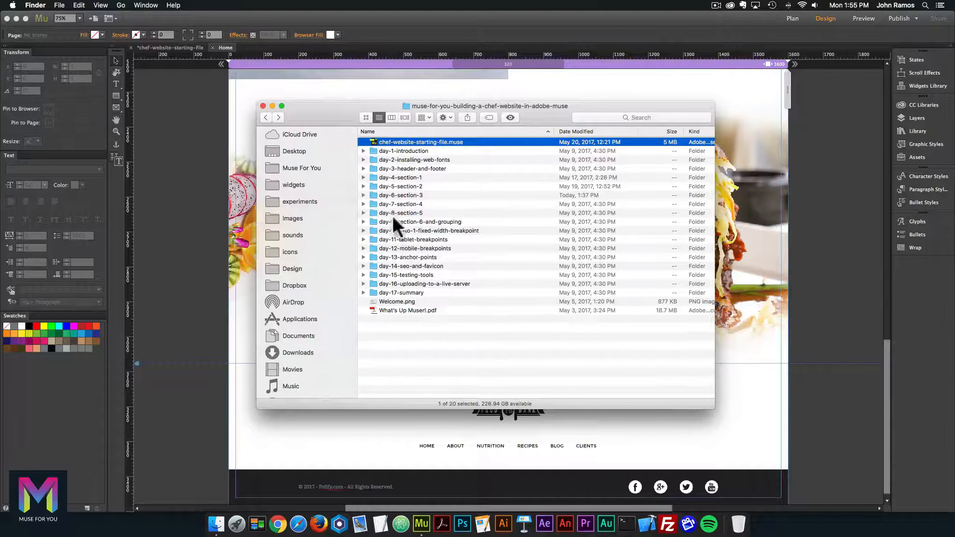
double_click(394, 194)
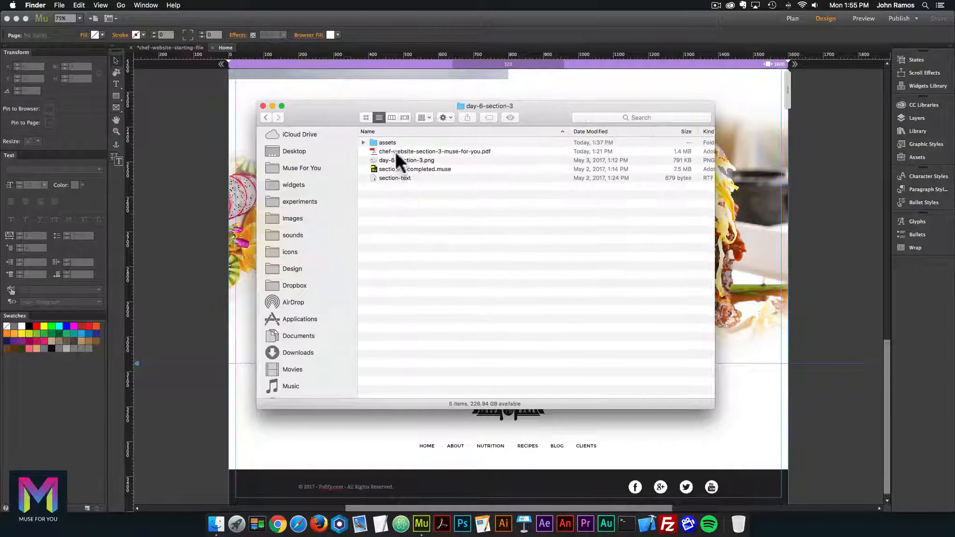
double_click(396, 151)
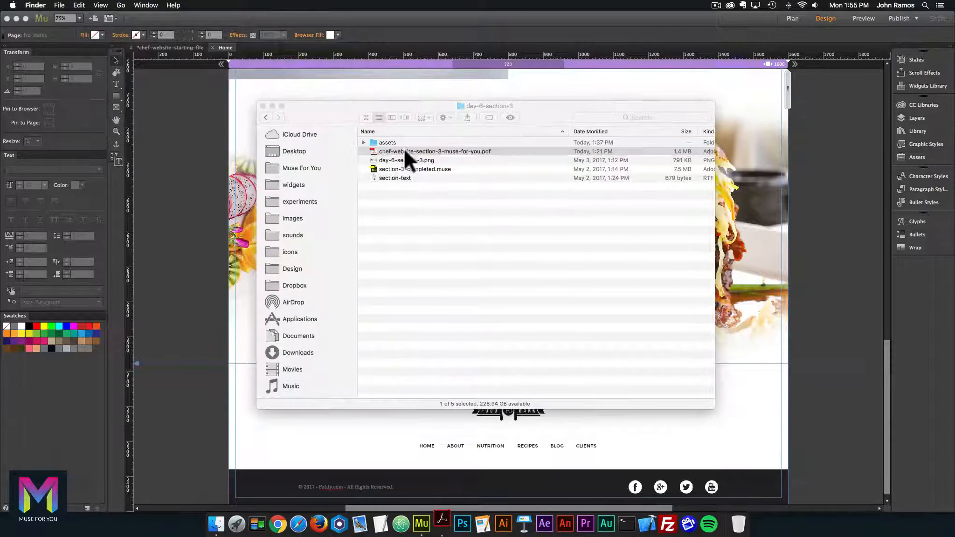
scroll(432, 156, down, 5)
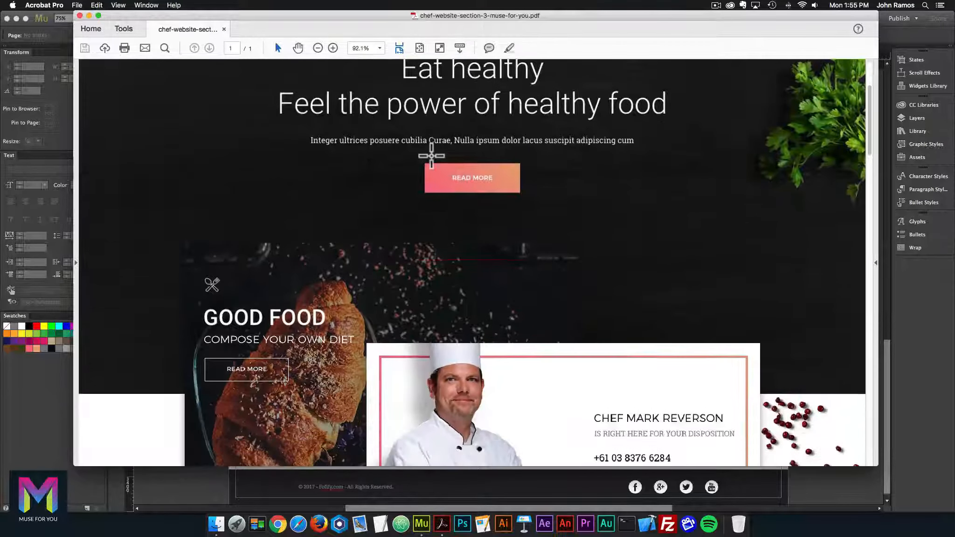
scroll(431, 156, down, 15)
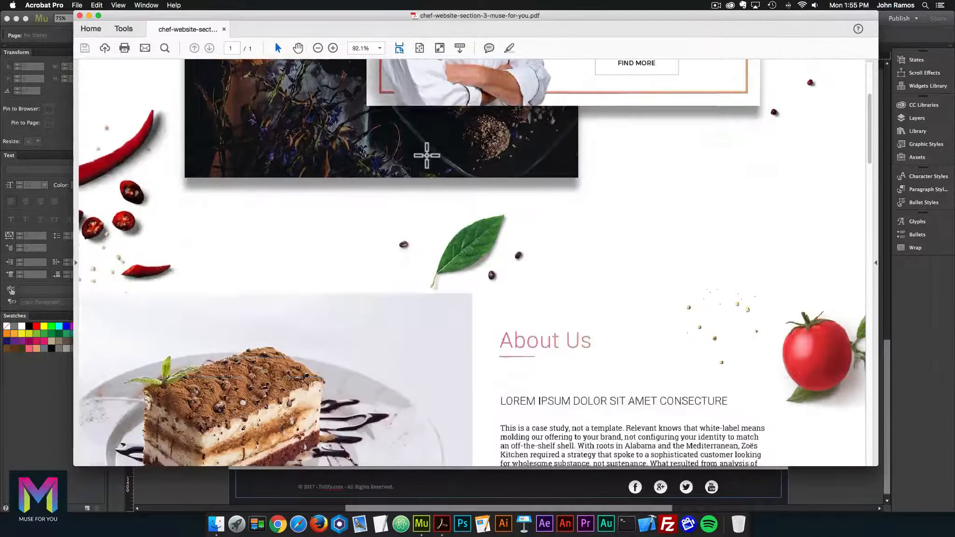
scroll(427, 155, down, 20)
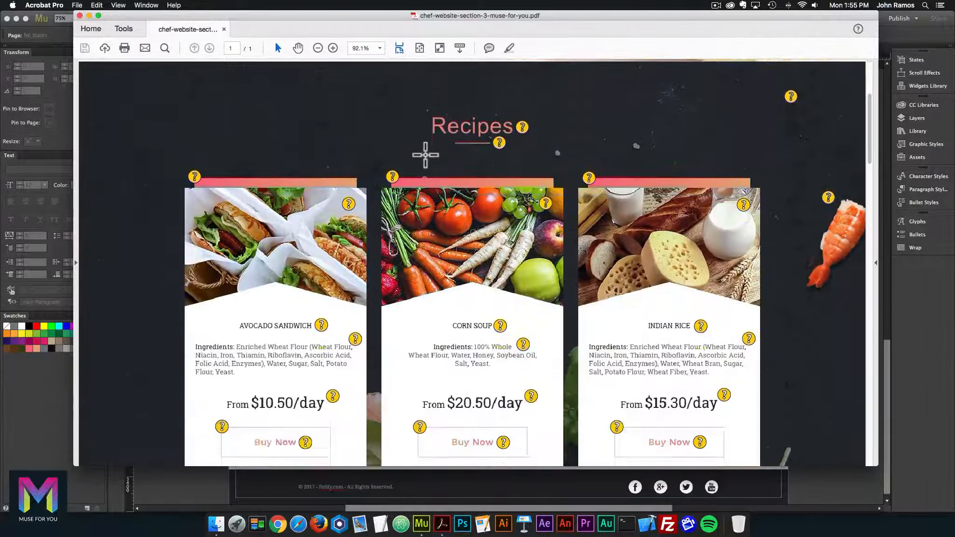
scroll(426, 155, down, 12)
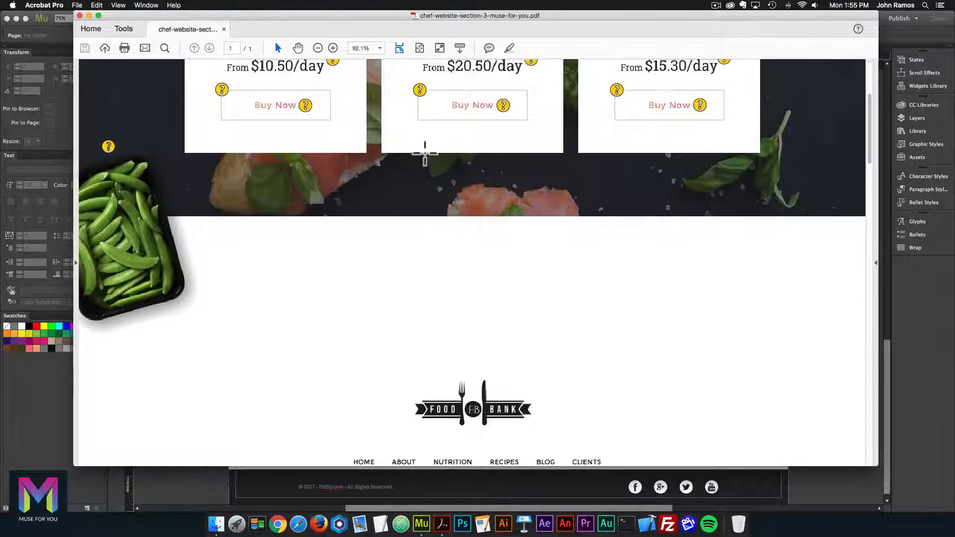
scroll(425, 151, up, 8)
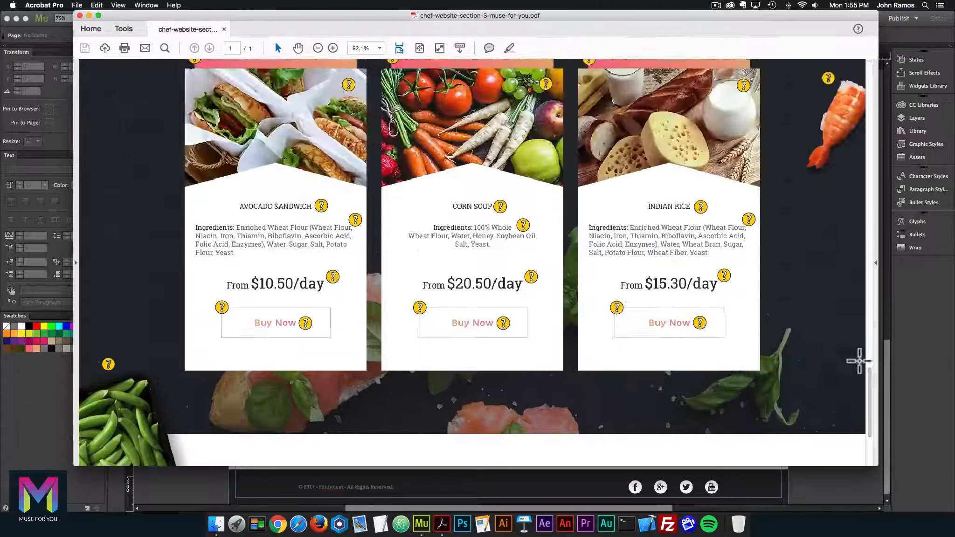
- Review the Recipes heading, decorative images and recipe cards in the reference PDF, and return to the Home page in Adobe Muse
scroll(859, 361, up, 7)
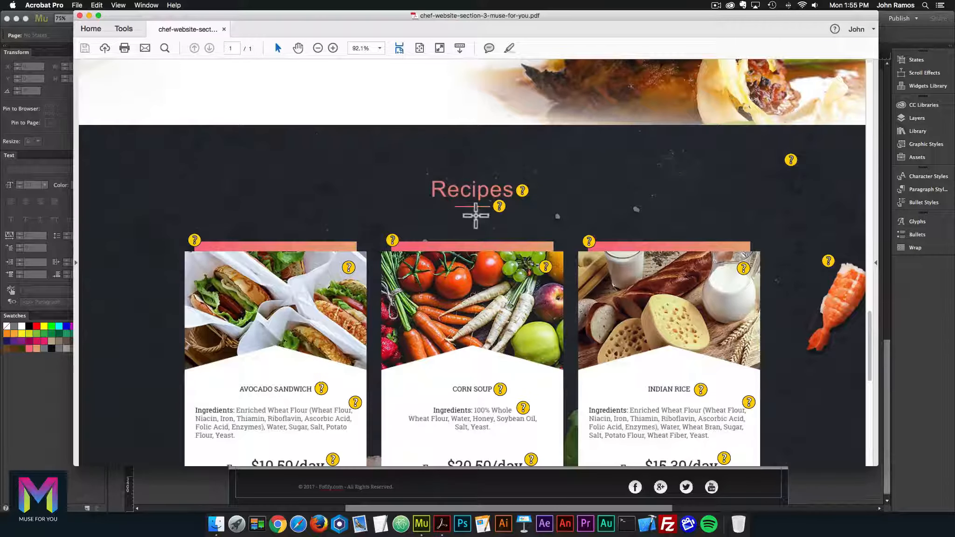
mouse_move(791, 160)
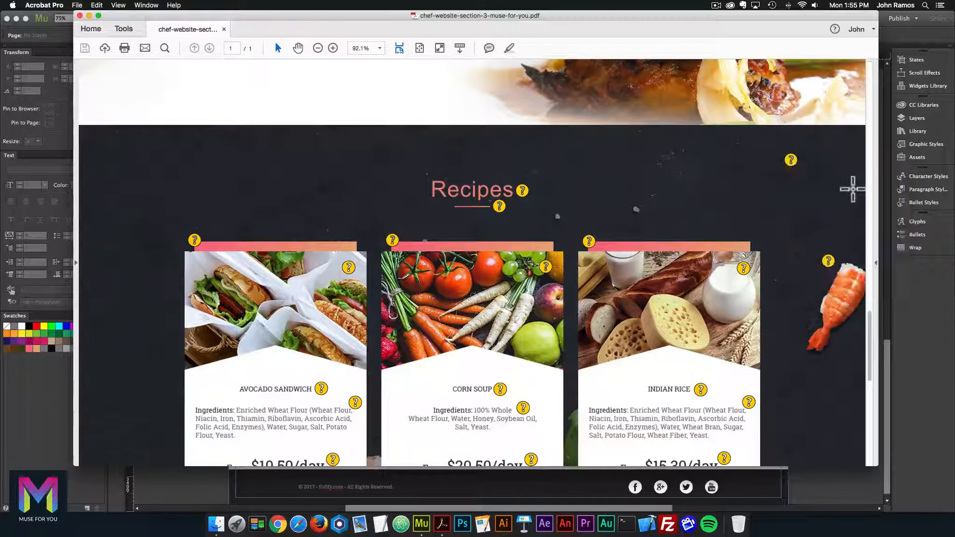
mouse_move(869, 320)
mouse_down()
mouse_move(871, 373)
mouse_move(866, 299)
mouse_move(864, 319)
mouse_up()
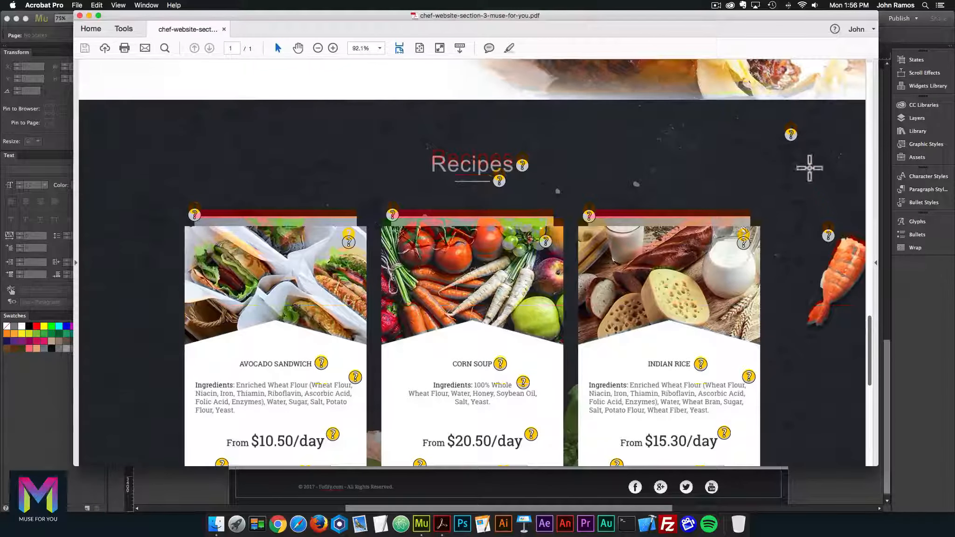
click(907, 298)
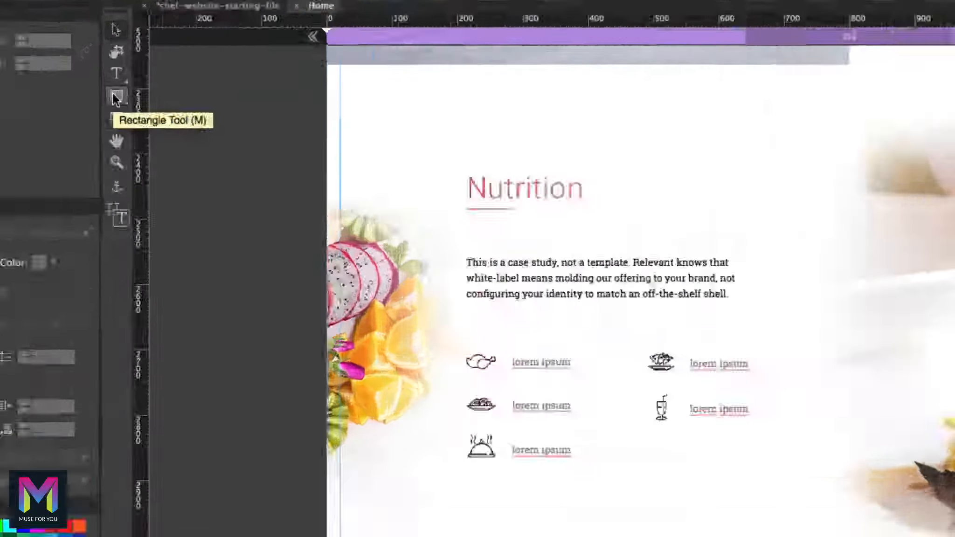
- Draw a rectangle about 264 by 155 px below the Nutrition content and set its resizing to Stretch to Browser Width
click(115, 96)
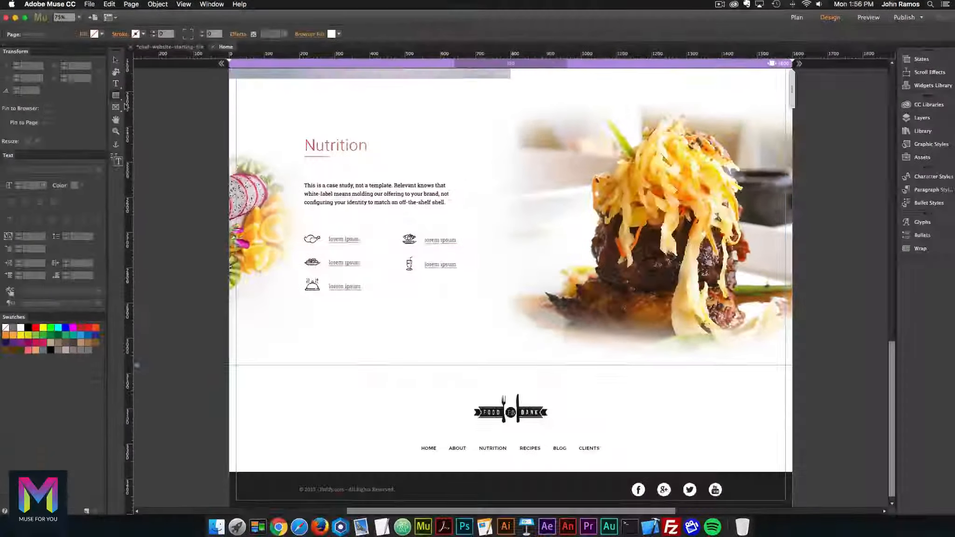
drag(267, 314, 358, 368)
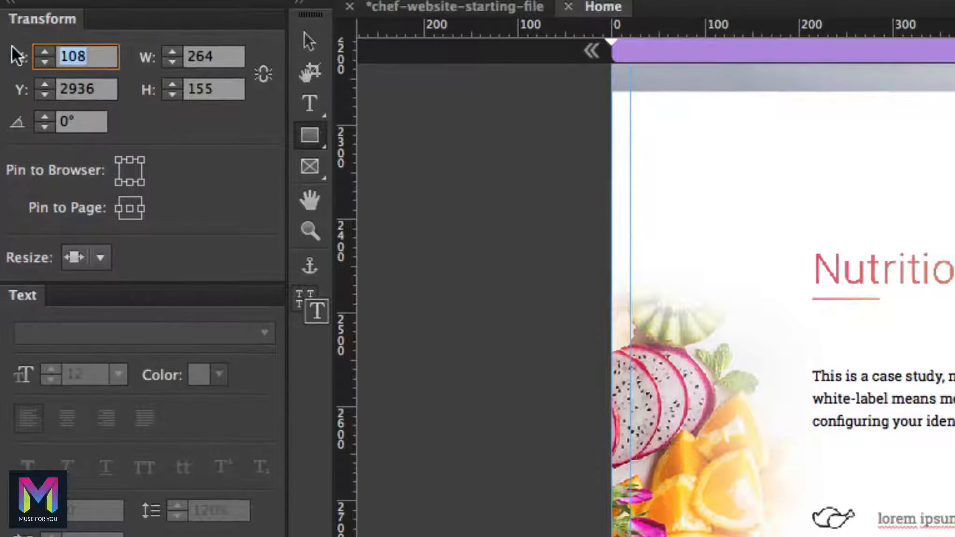
click(13, 244)
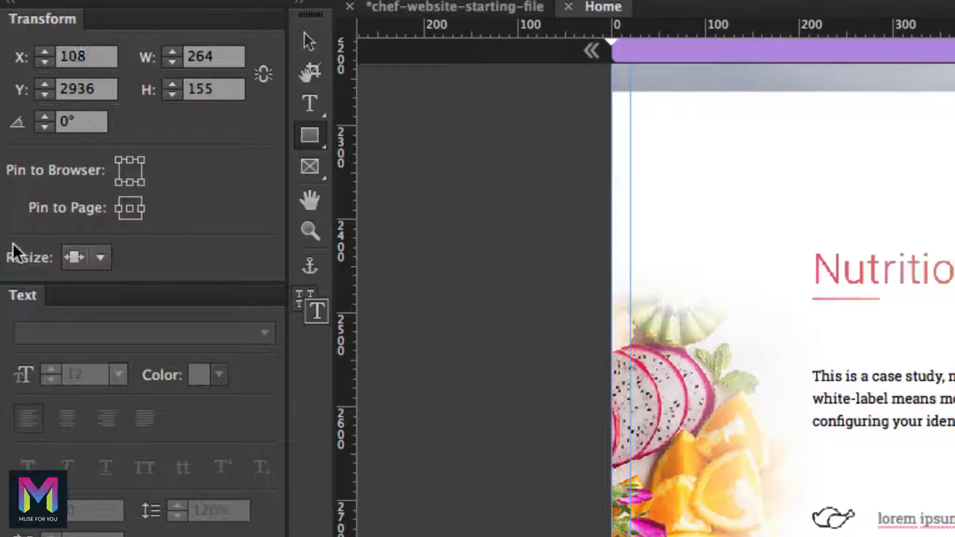
click(102, 258)
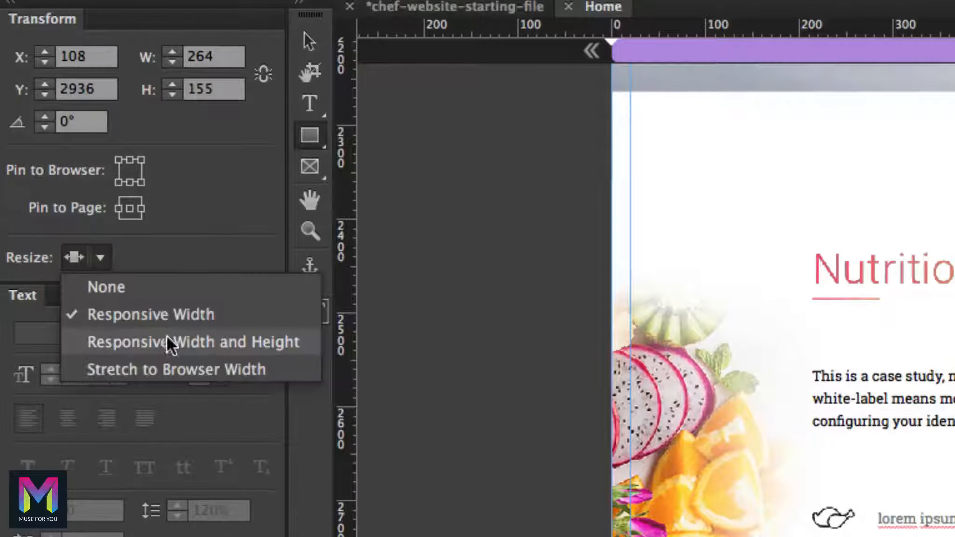
click(180, 371)
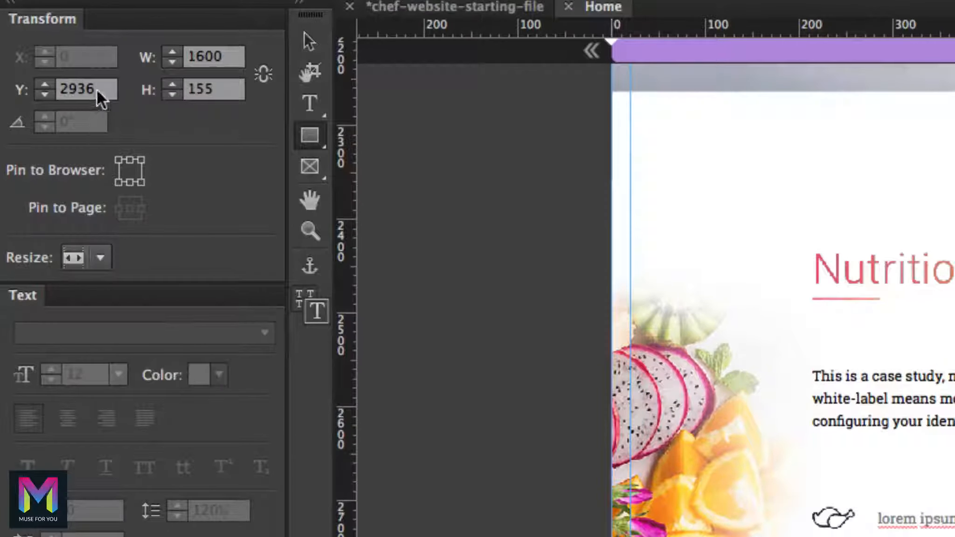
- Set the full-width rectangle's Y position to 3001 and its height to 1000
drag(100, 96, 37, 90)
text(3001)
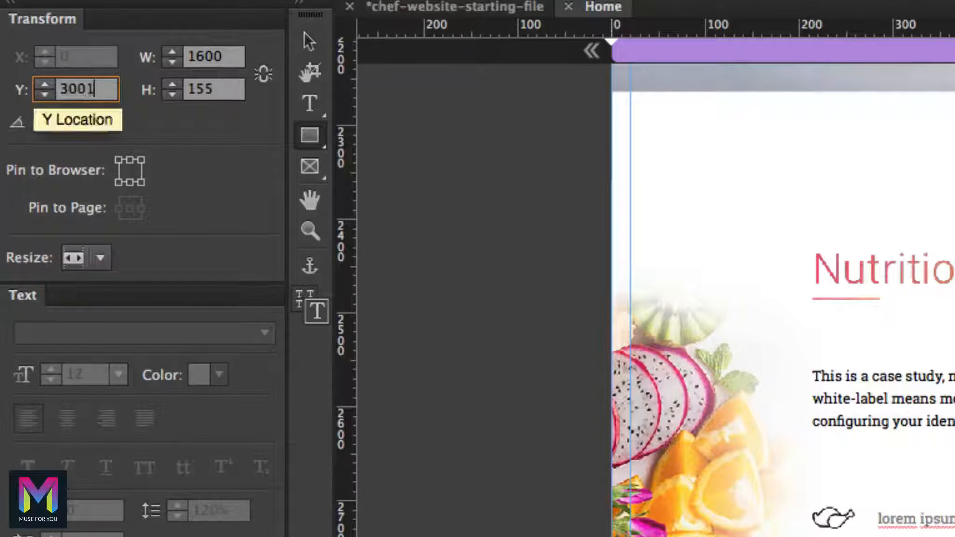
key(Return)
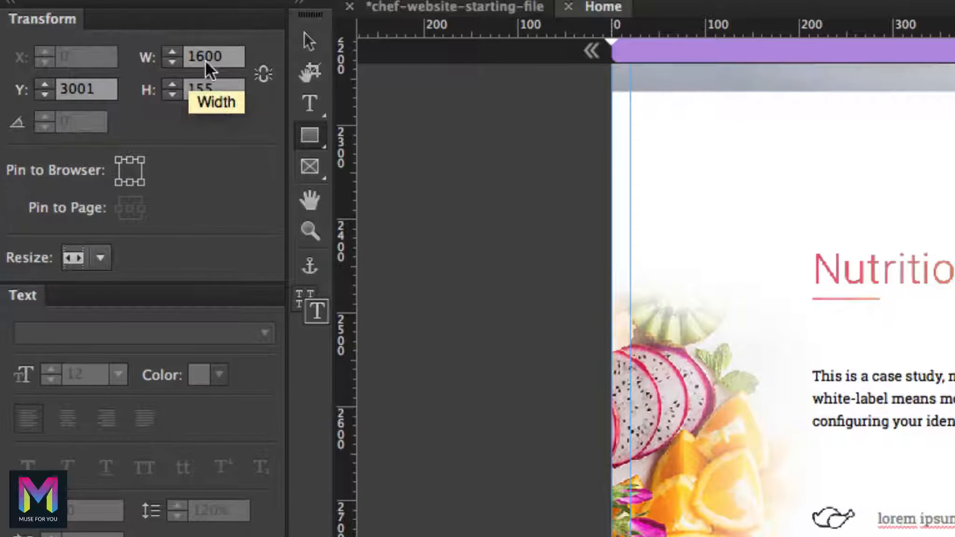
drag(220, 91, 154, 94)
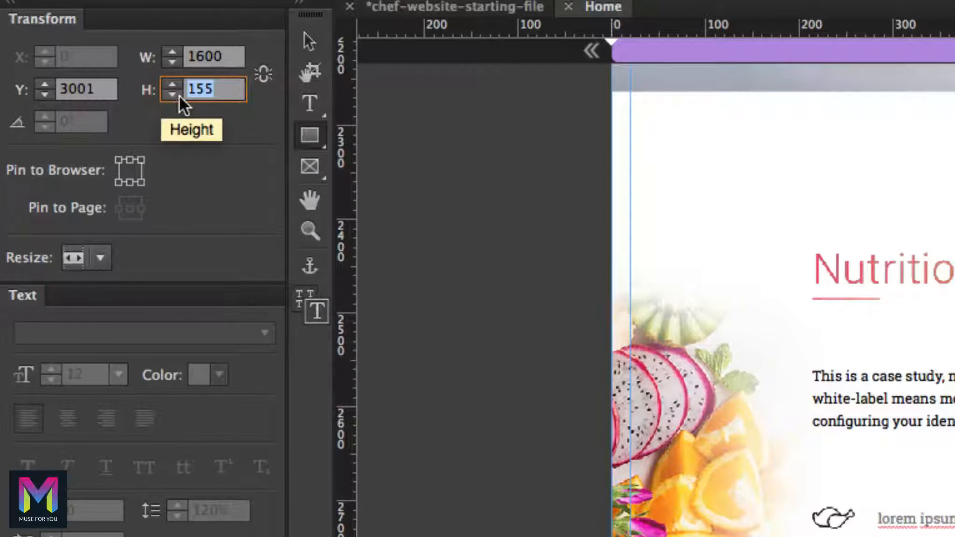
text(100)
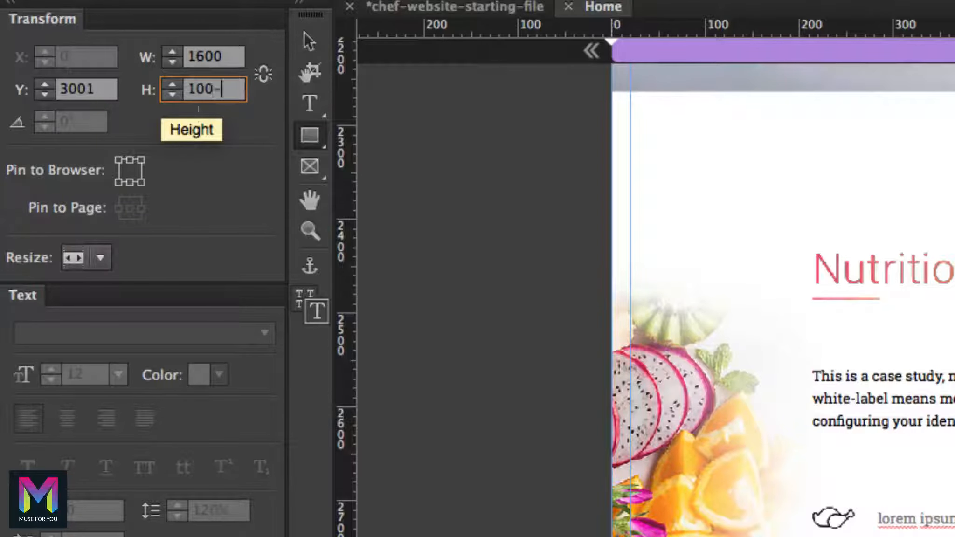
text(0)
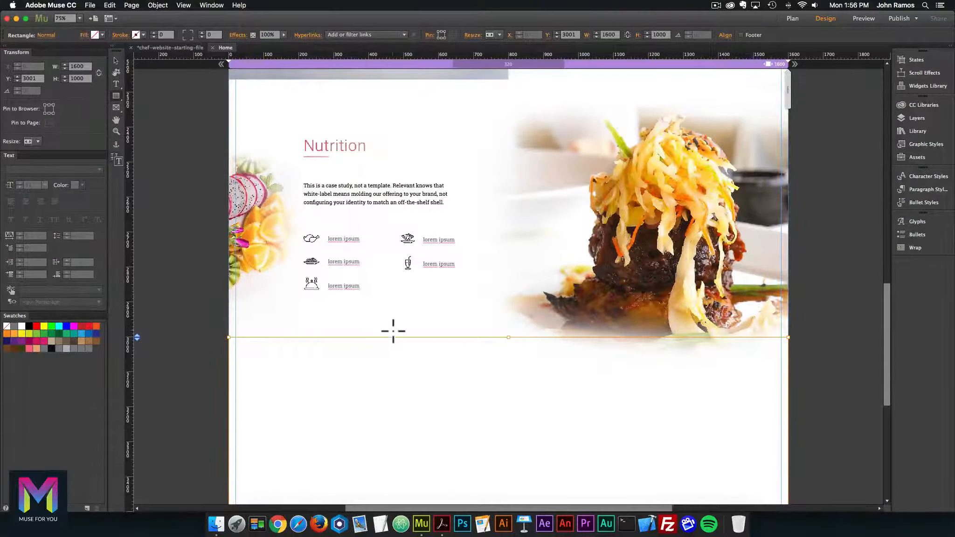
- Fill the full-width rectangle with the image section-3-background.jpg from the assets folder of day-6-section-3
scroll(393, 331, down, 5)
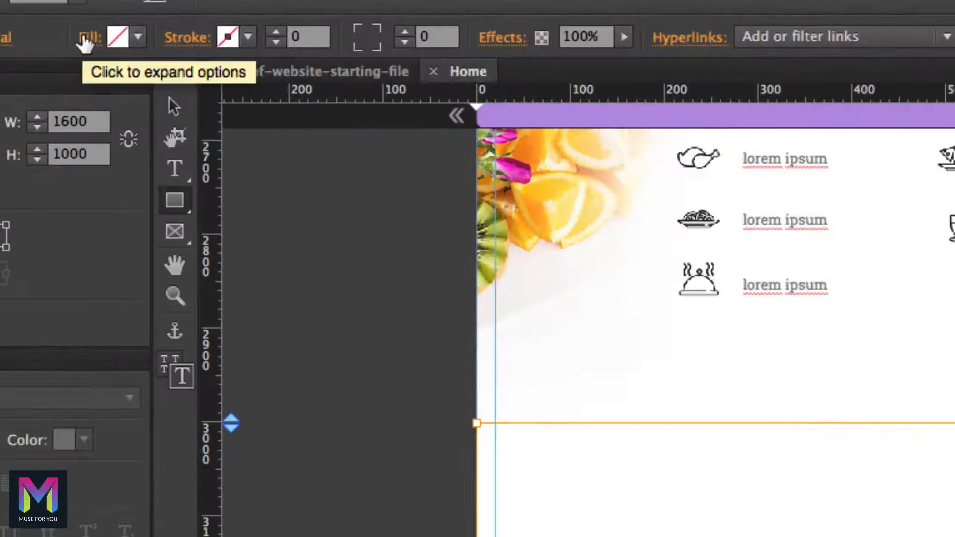
click(82, 37)
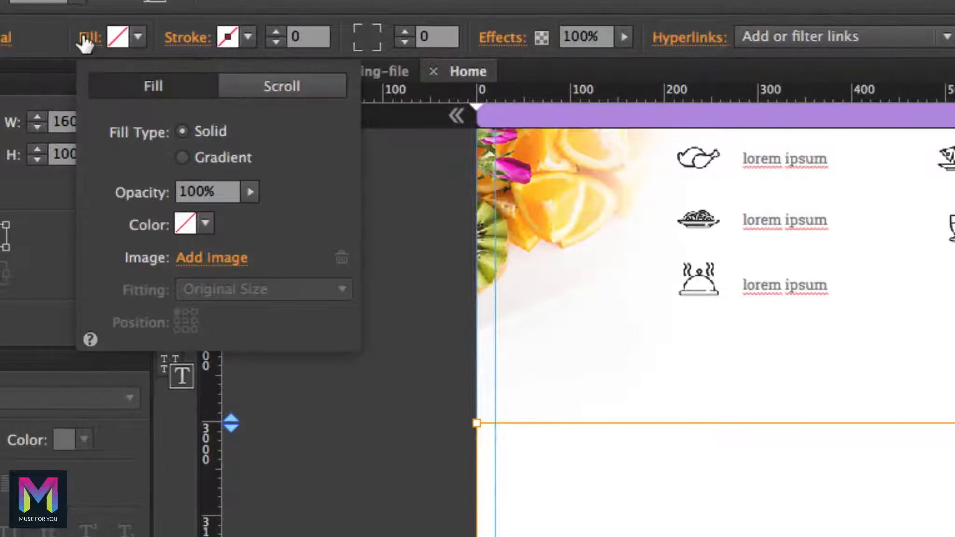
click(214, 258)
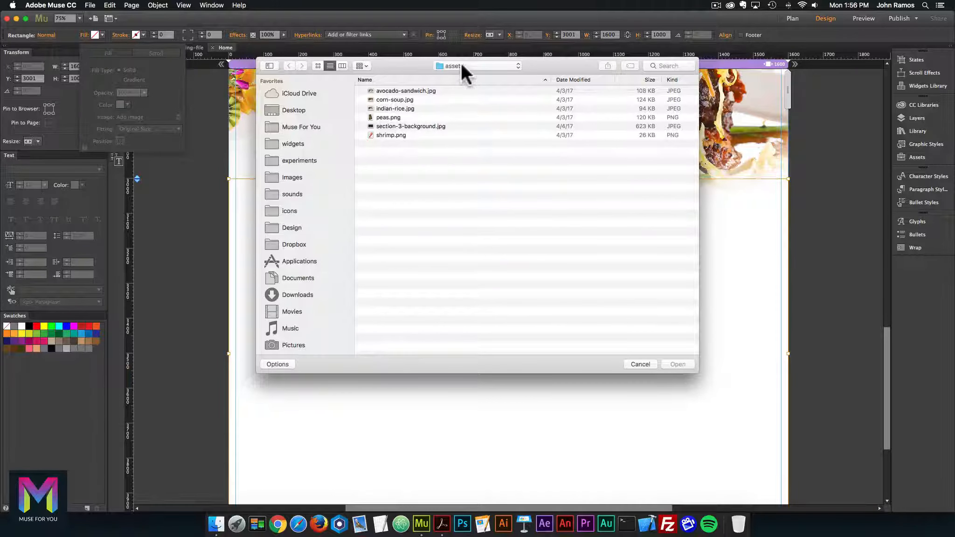
click(461, 63)
click(461, 84)
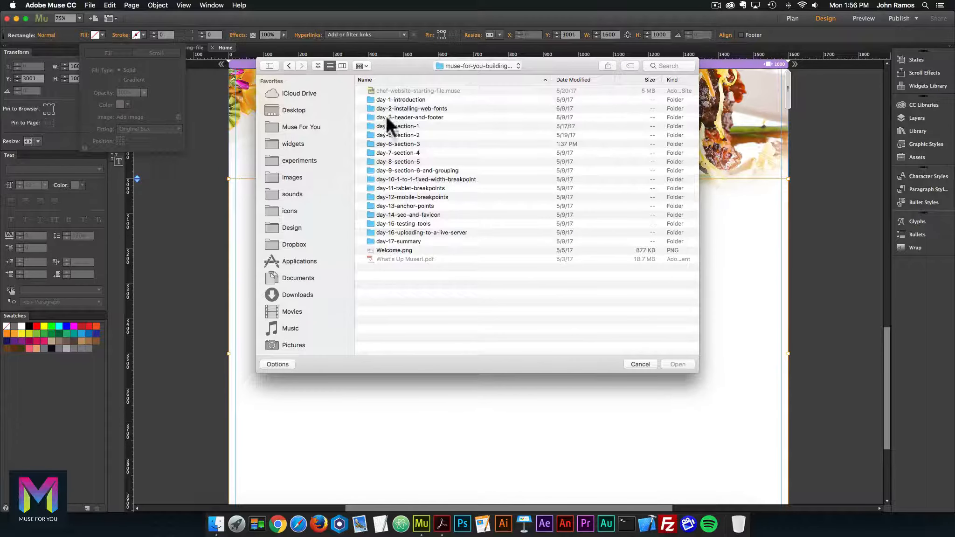
double_click(389, 143)
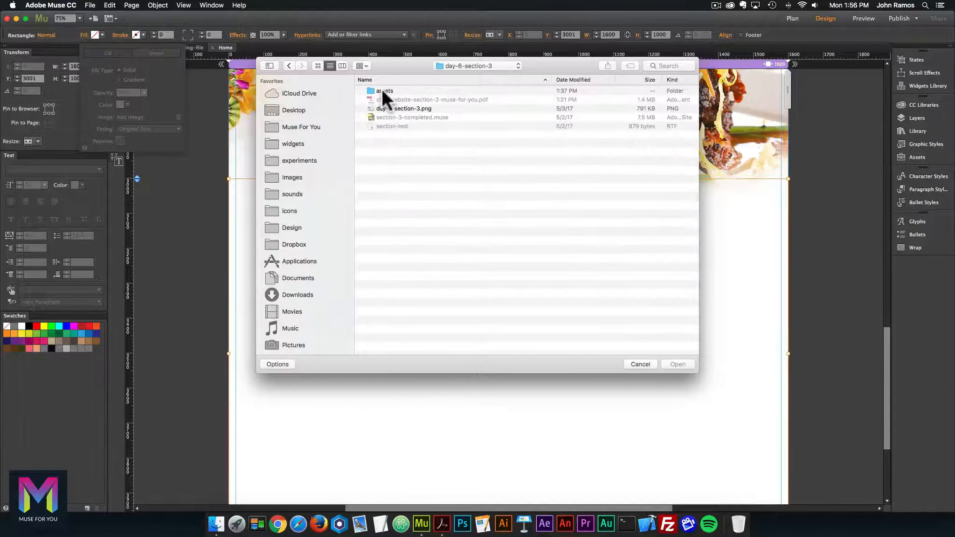
double_click(382, 89)
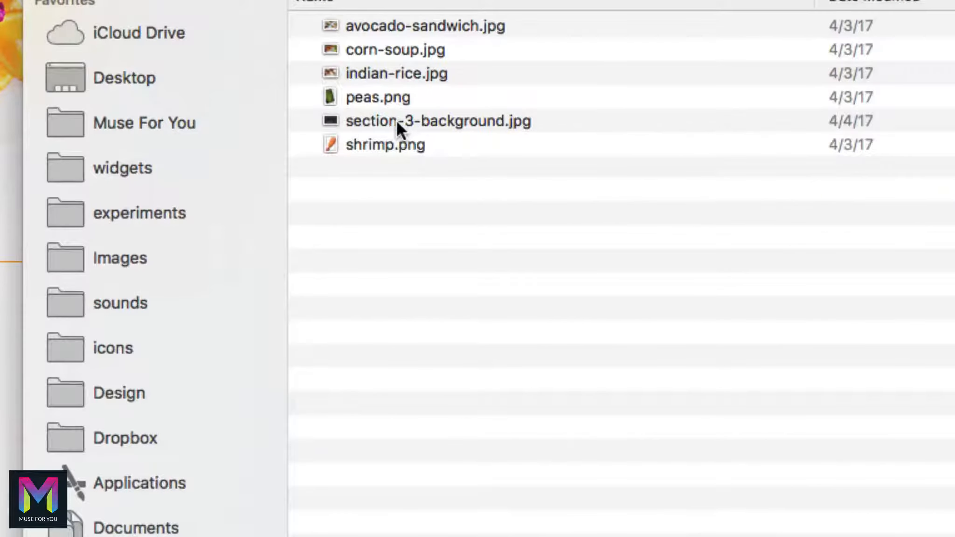
click(375, 126)
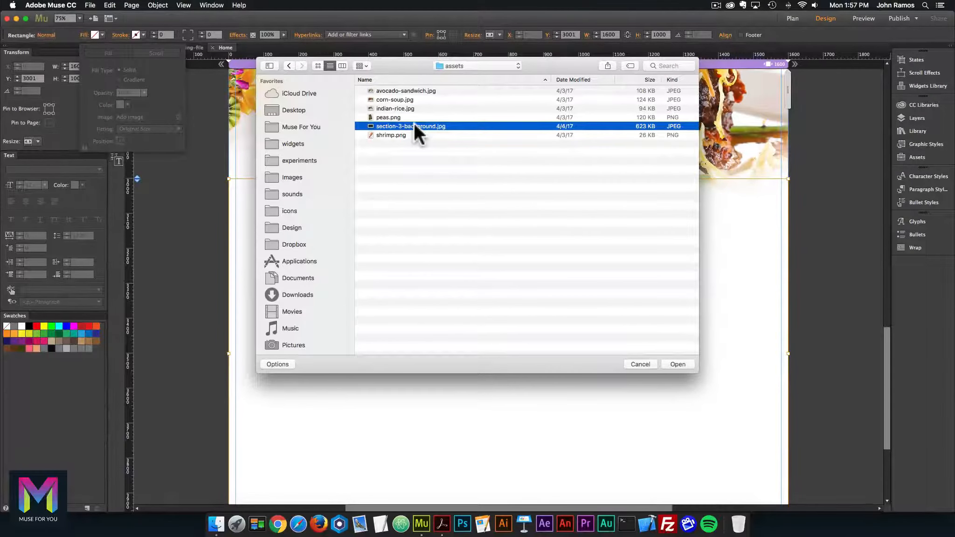
double_click(414, 125)
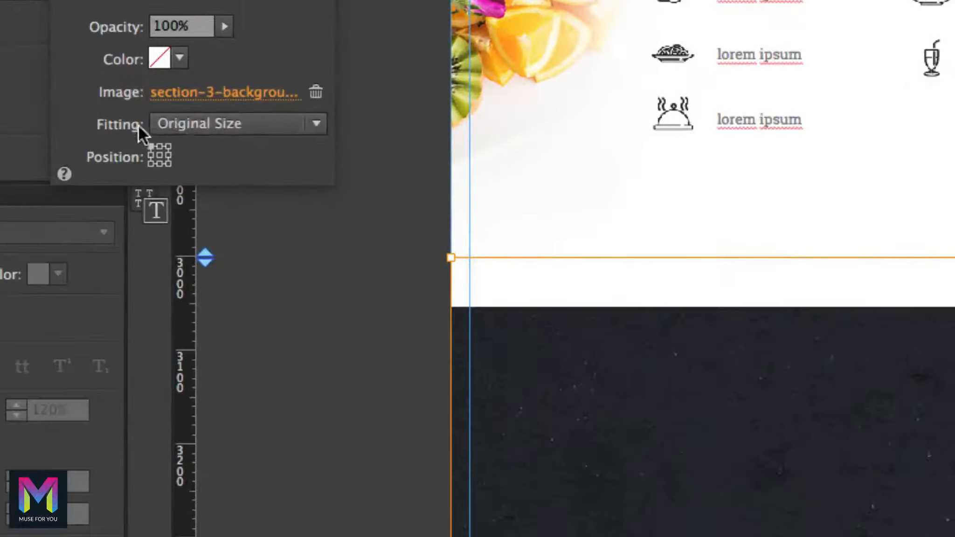
- Adjust the fitting and position of the background image inside the rectangle
click(118, 128)
click(133, 139)
click(159, 154)
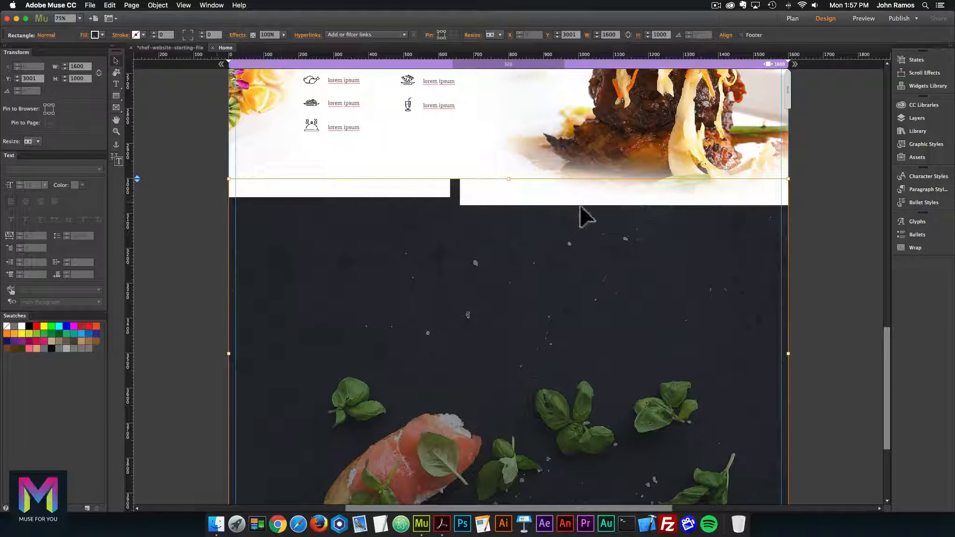
- Unlock the Section 2 layer so that its overlapping image frames can be edited
scroll(586, 220, up, 2)
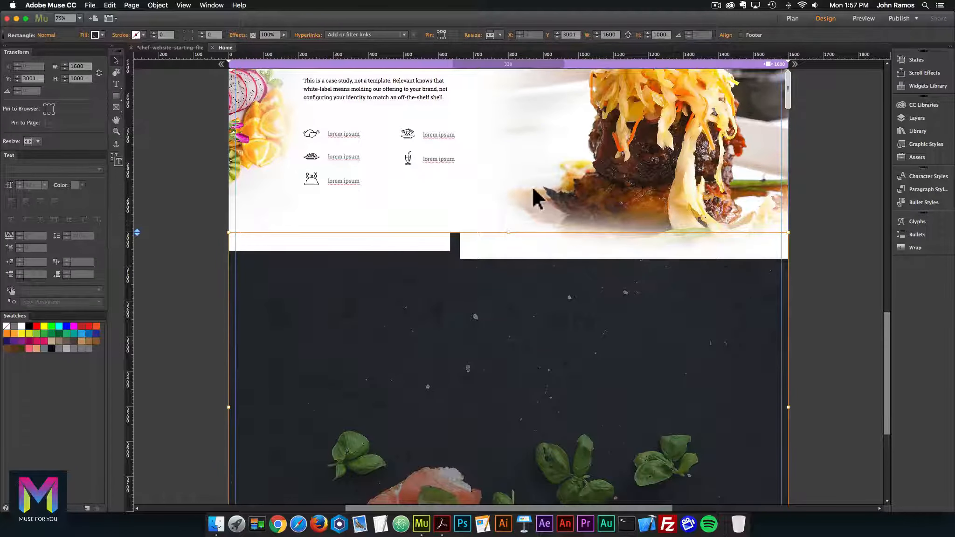
scroll(547, 187, up, 1)
scroll(269, 142, up, 1)
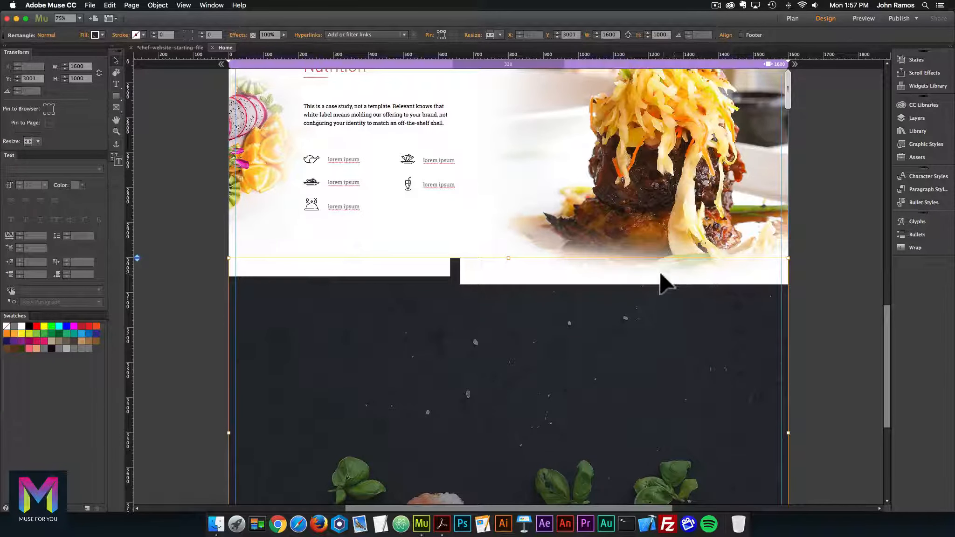
click(825, 306)
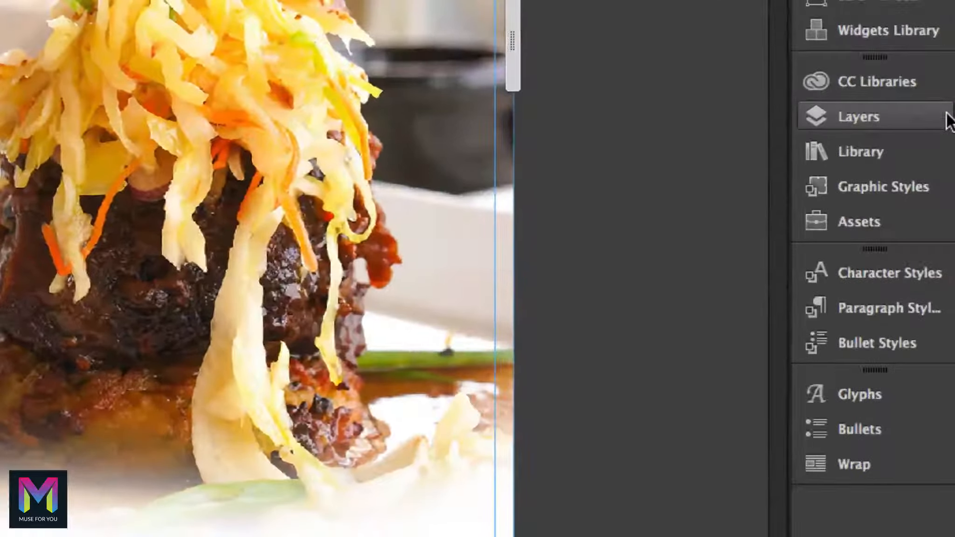
click(950, 119)
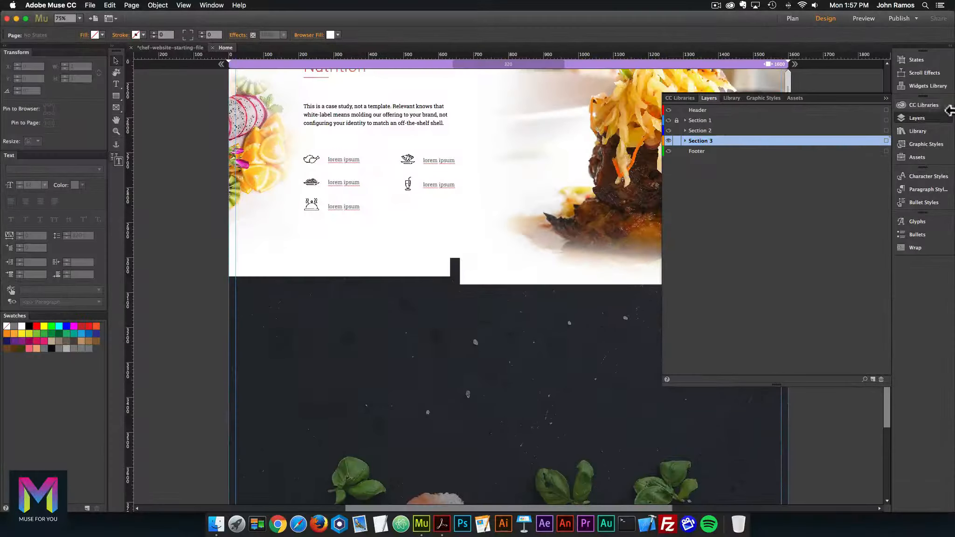
click(930, 120)
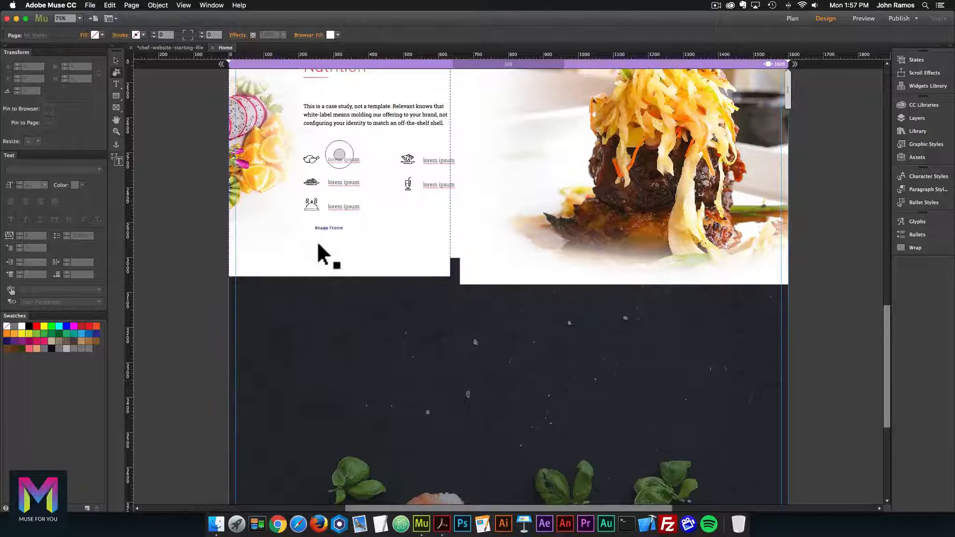
- Crop the bottoms of Section 2's fruit and meat image frames to heights of 645 and 669, flush with the dark background's upper edge
click(319, 244)
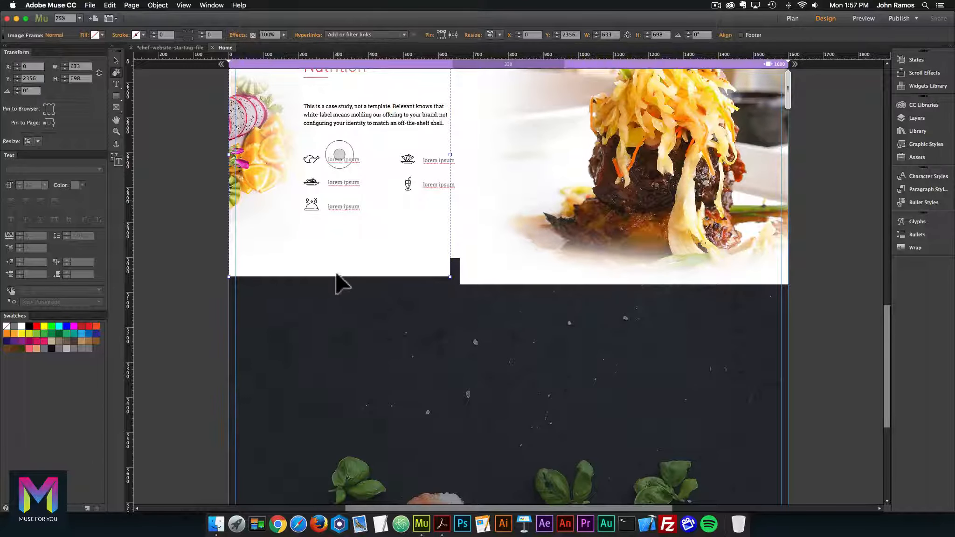
drag(339, 276, 339, 258)
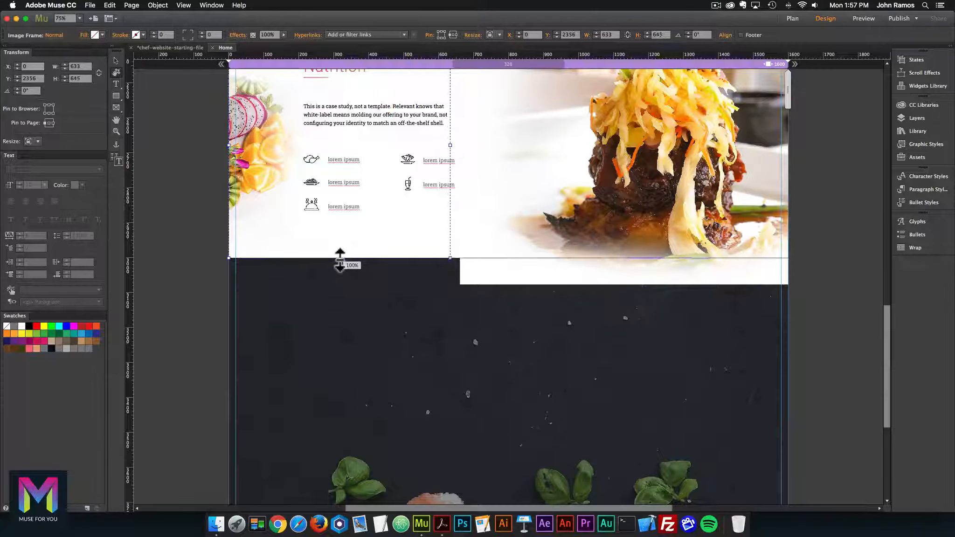
click(625, 280)
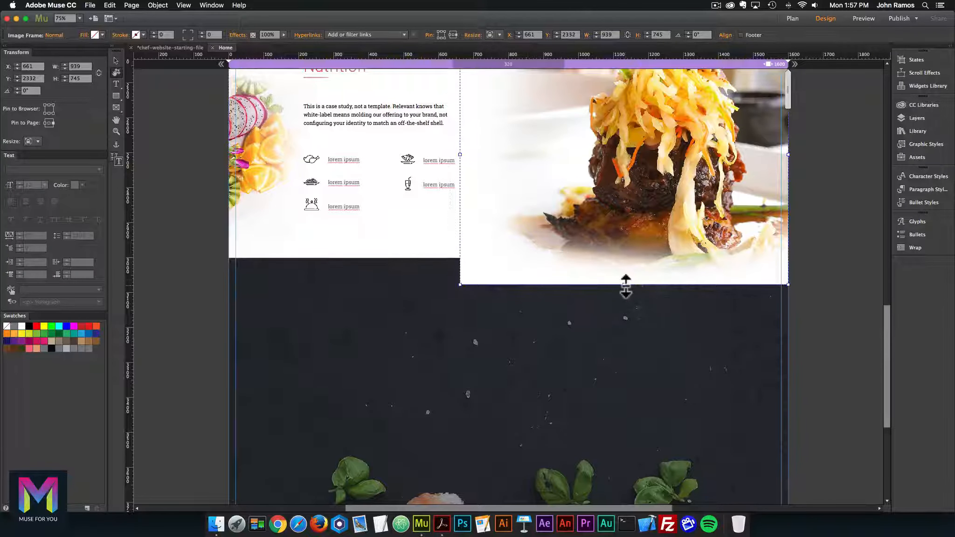
drag(624, 283, 624, 256)
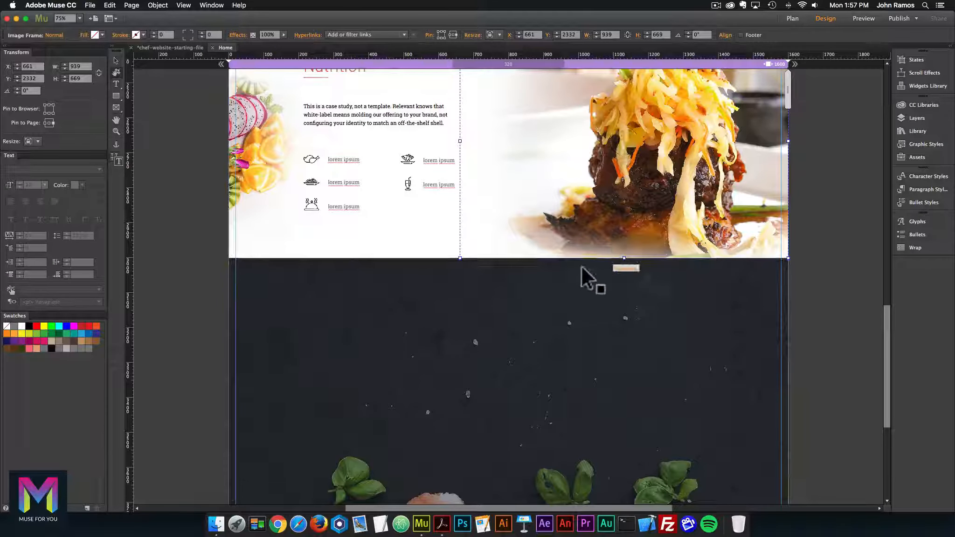
click(144, 115)
scroll(248, 140, down, 2)
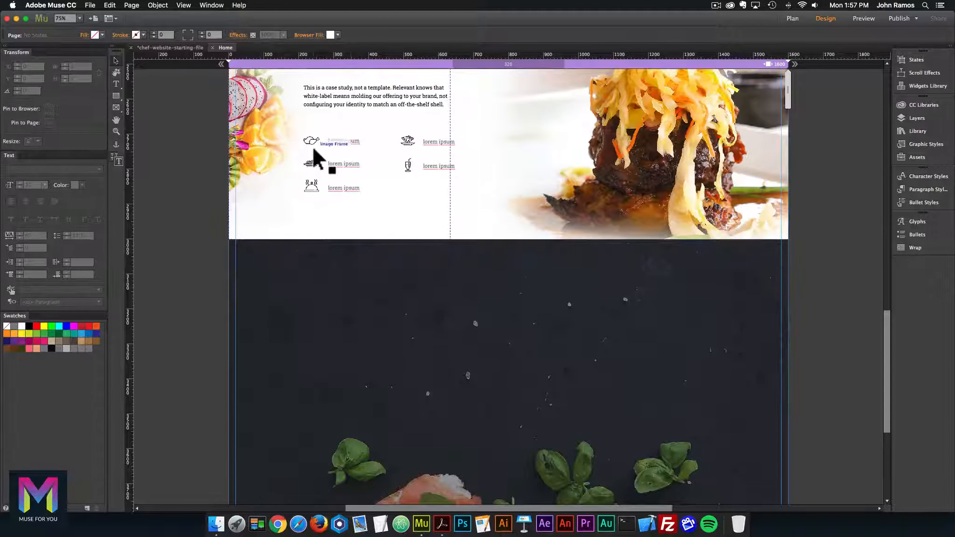
scroll(354, 154, up, 3)
scroll(611, 219, down, 4)
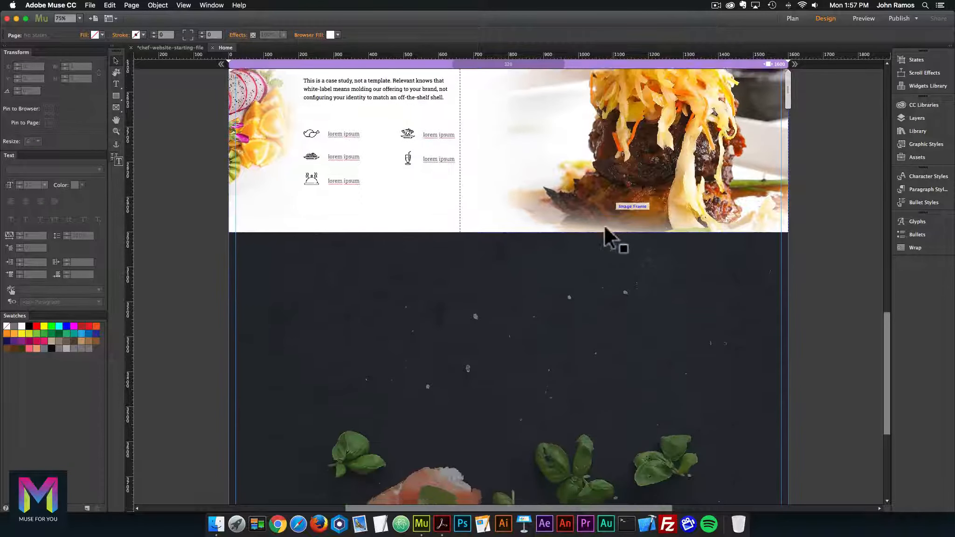
scroll(605, 234, down, 1)
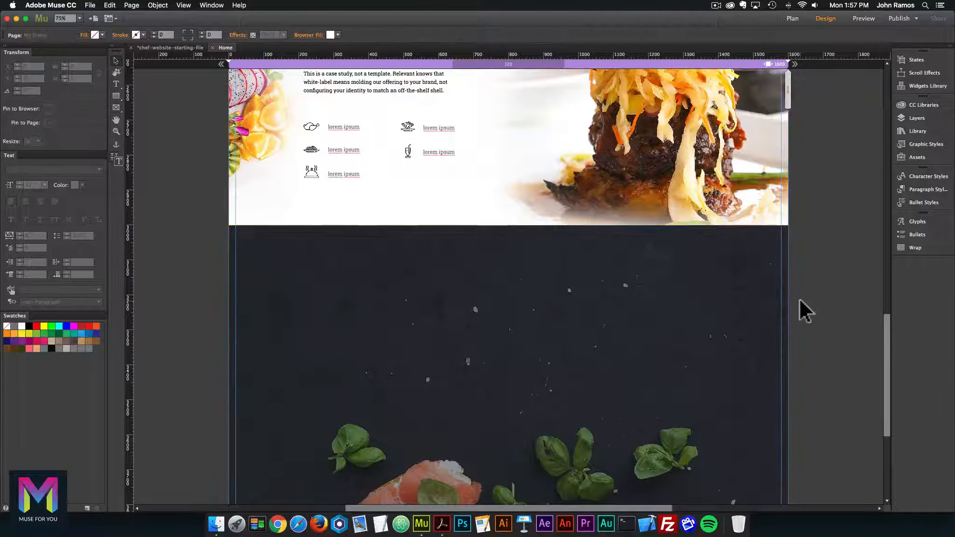
- Find the Gradient Text Widget in the library and place it near the upper edge of the dark Section 3 background
scroll(799, 298, down, 3)
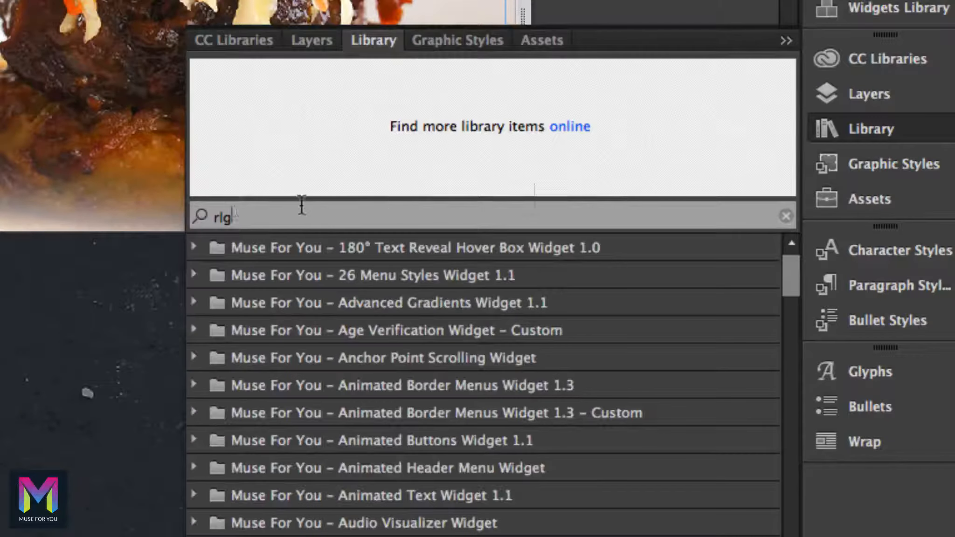
drag(301, 205, 177, 204)
text(advanced gradients)
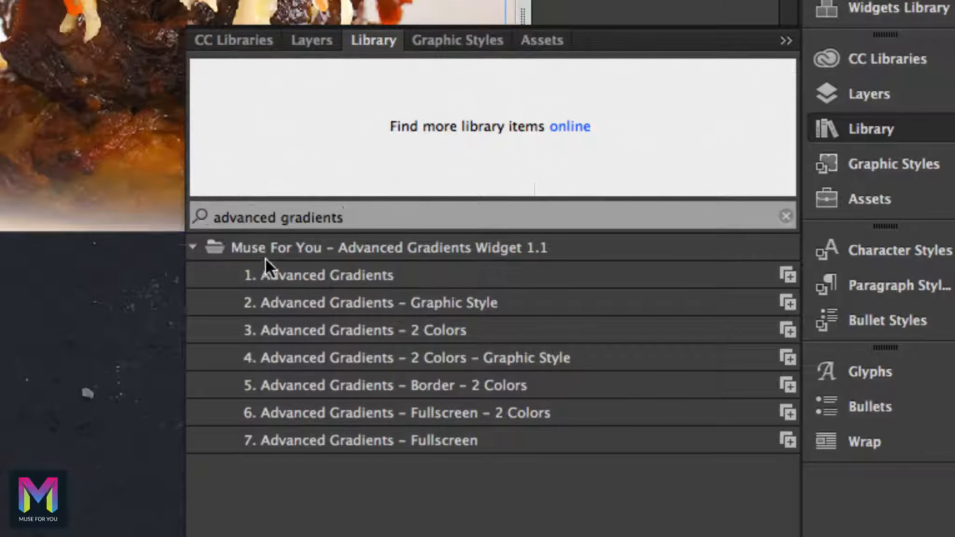
drag(344, 217, 177, 206)
text(gradient text)
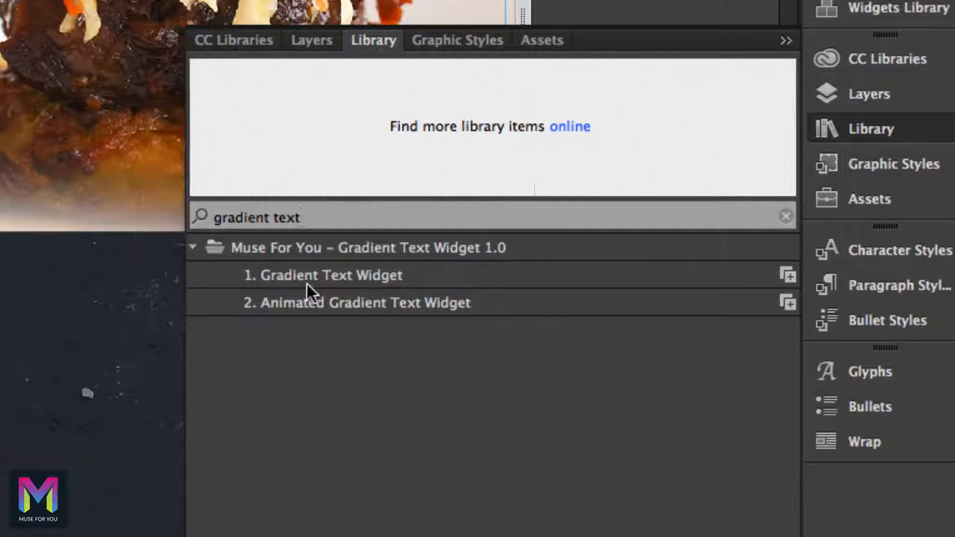
click(253, 279)
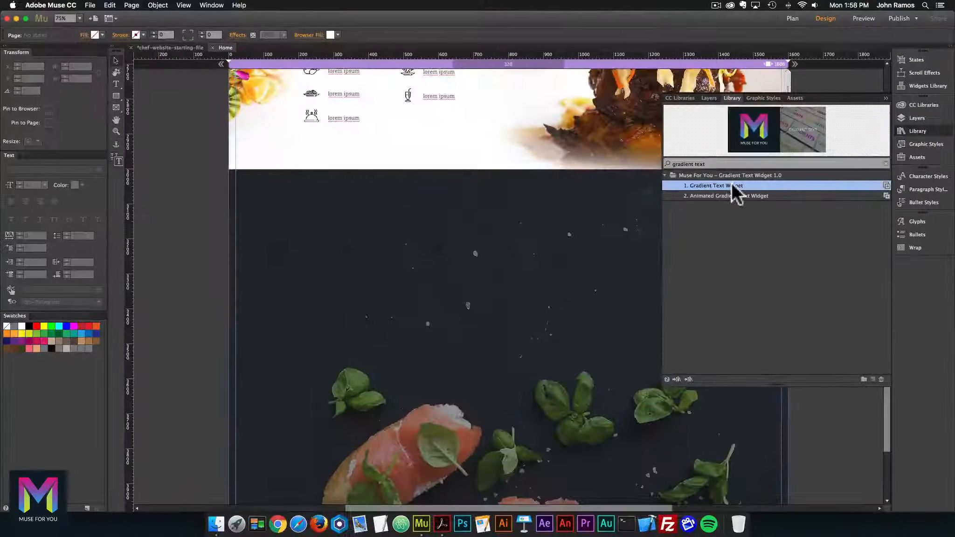
drag(373, 274, 103, 84)
drag(630, 112, 426, 200)
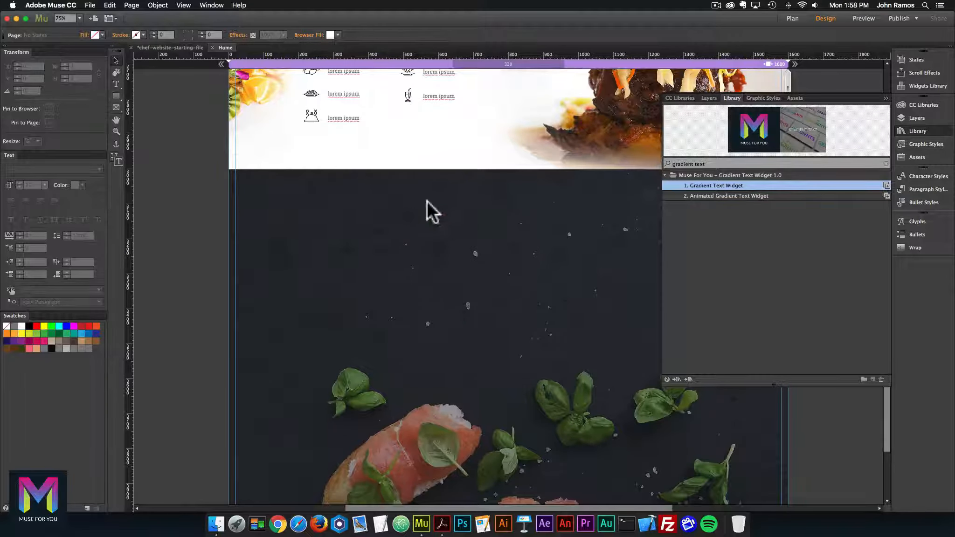
click(925, 131)
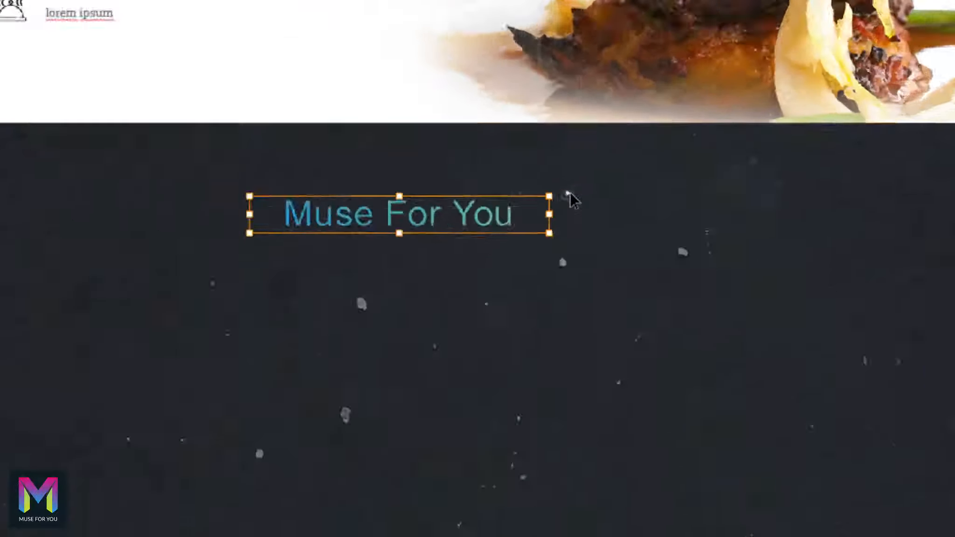
- Set the gradient text widget's instance number to 3
click(568, 192)
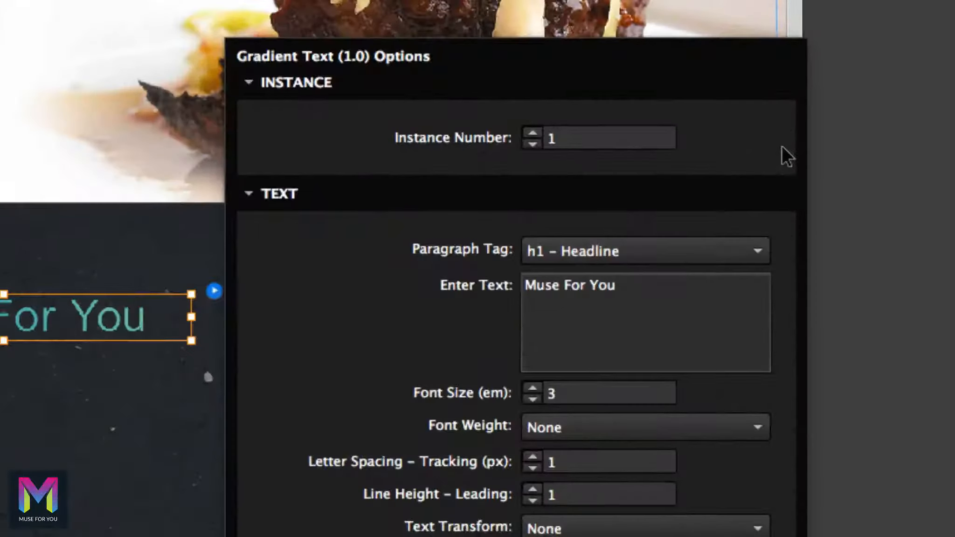
click(594, 137)
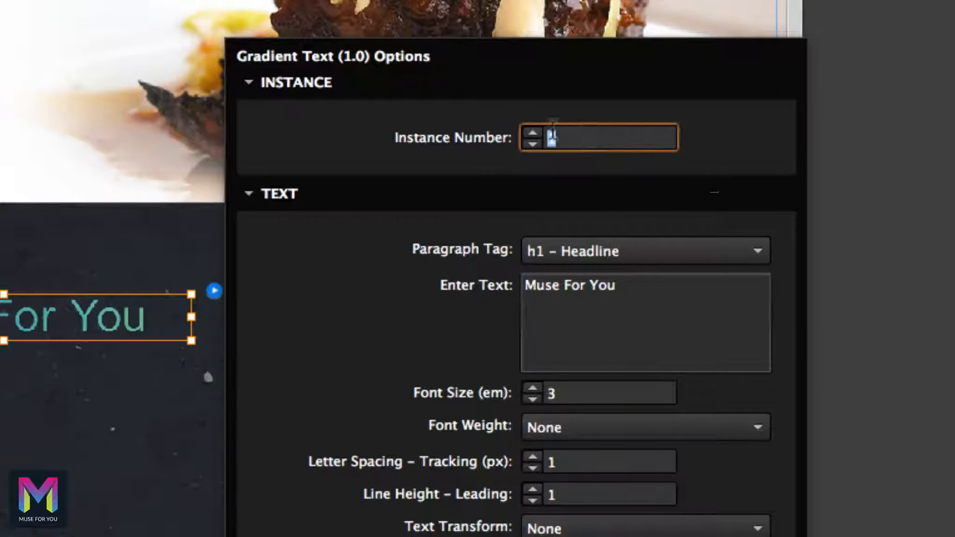
text(3)
key(Return)
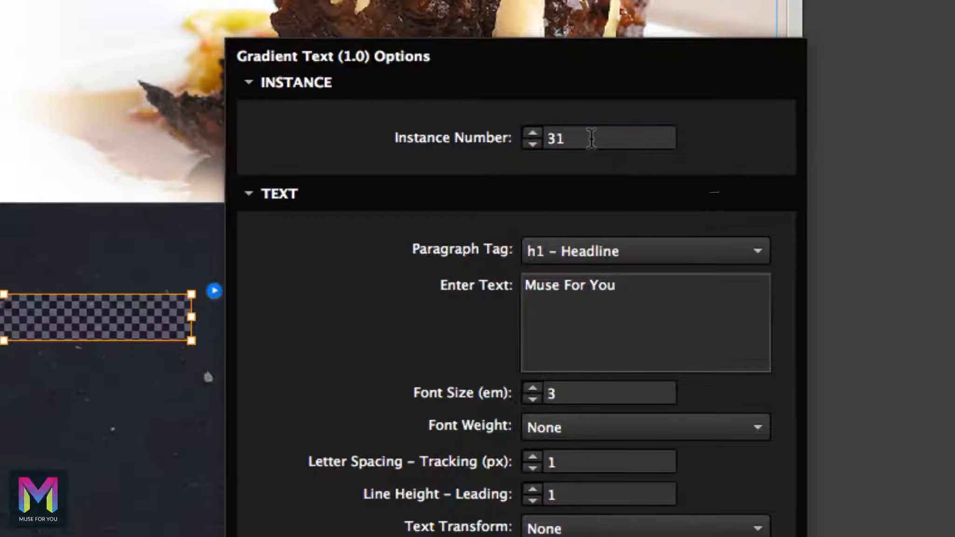
drag(589, 138, 518, 128)
text(3)
key(Return)
- Set the widget's paragraph tag to h2 - Subhead and its text to "Recipes"
click(587, 255)
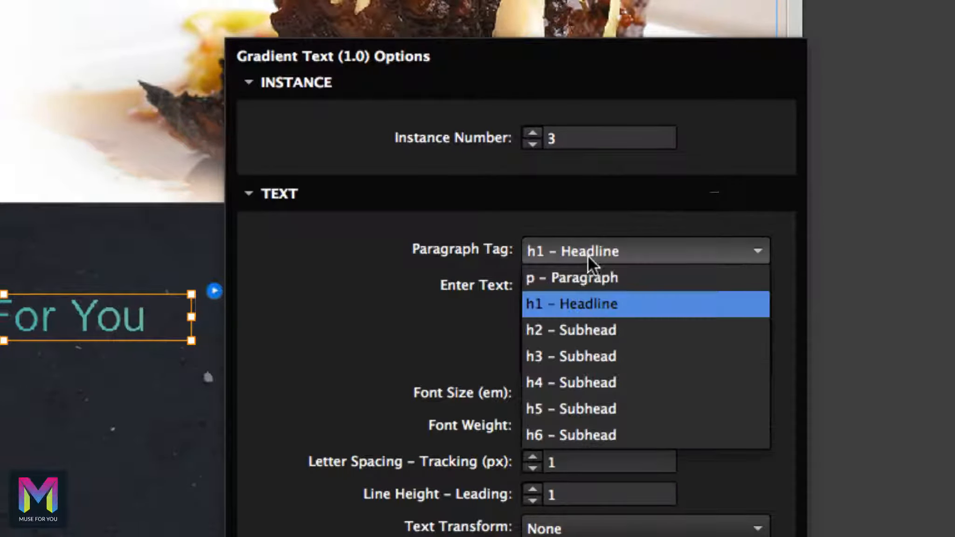
click(578, 326)
click(635, 290)
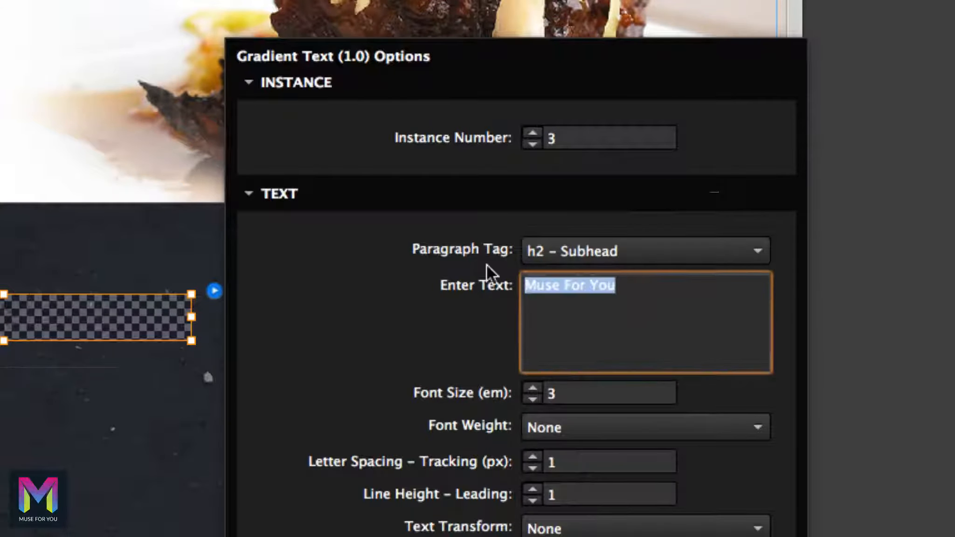
text(Recipes)
key(Return)
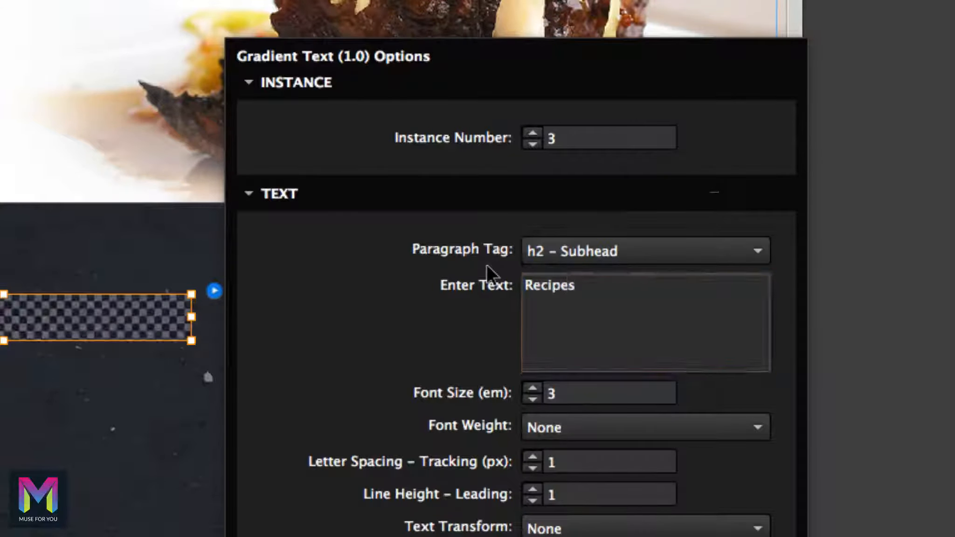
- Set the Recipes heading's font size to 2.81 em with text alignment Center
click(574, 392)
double_click(574, 392)
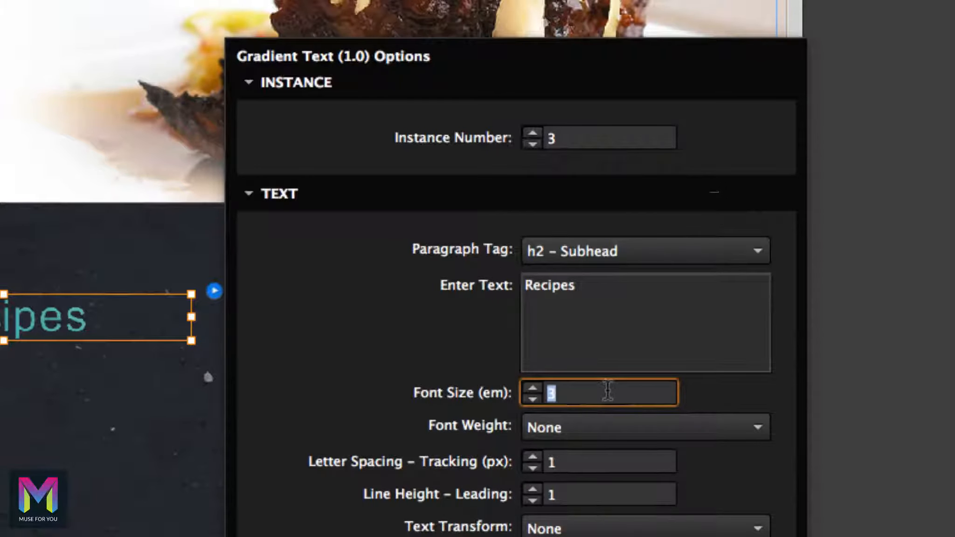
text(2.81)
key(Return)
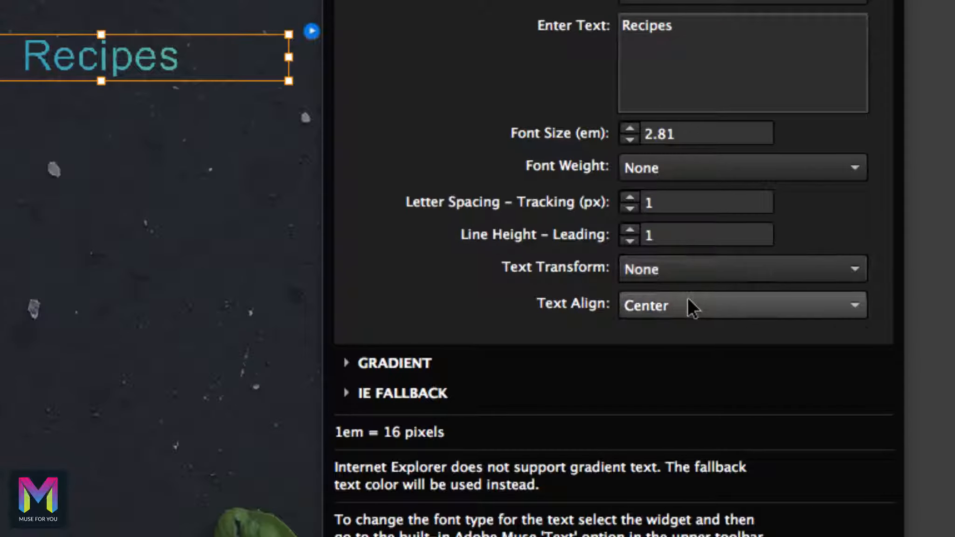
click(688, 297)
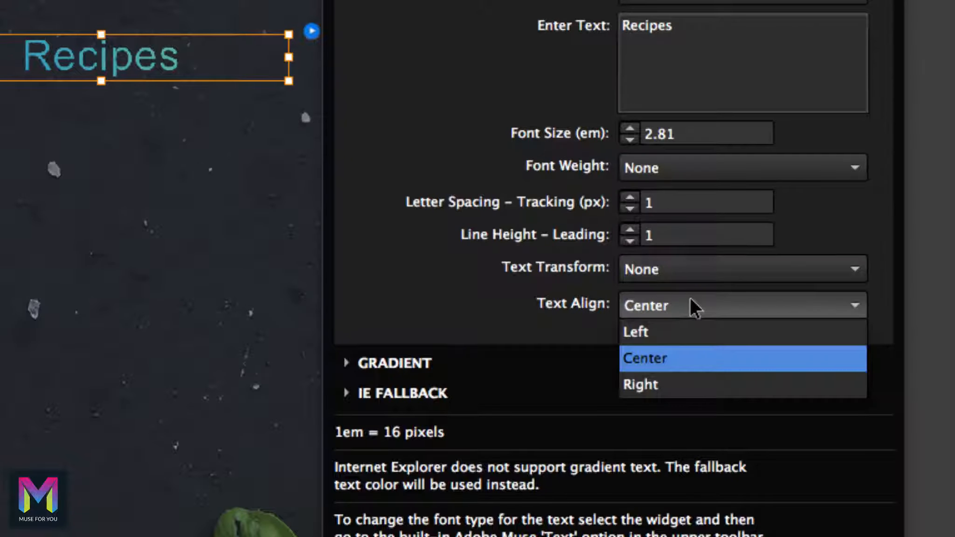
click(647, 358)
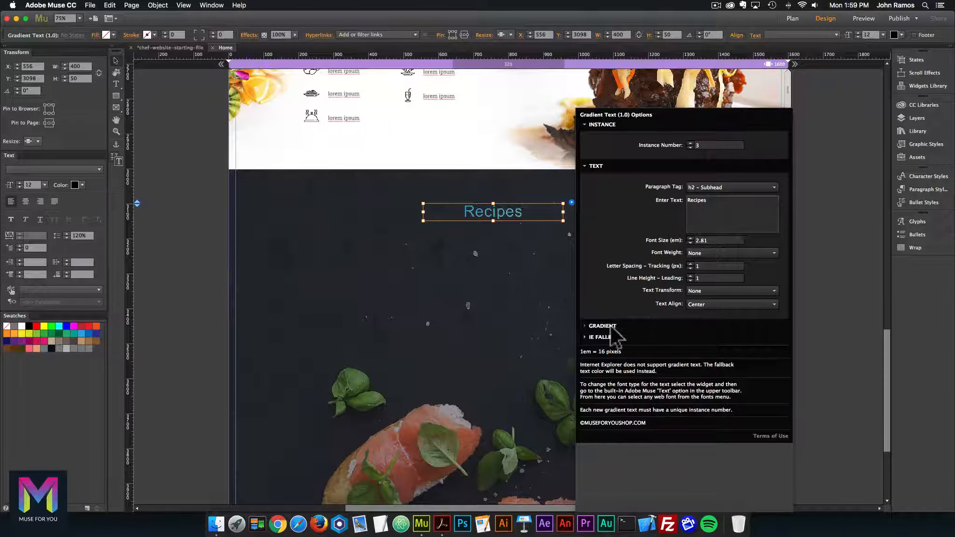
- Set the heading's gradient angle to 0 degrees
click(410, 362)
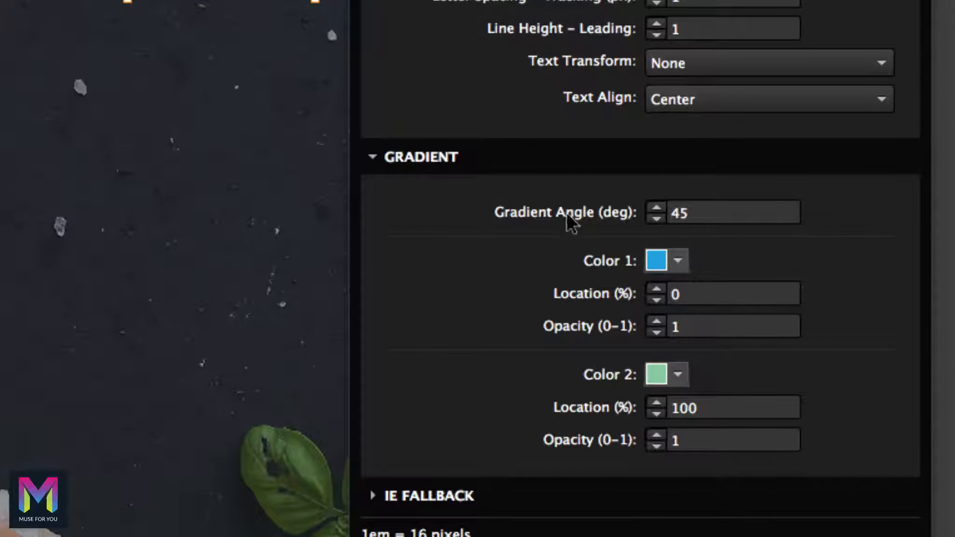
click(701, 212)
text(0)
key(Return)
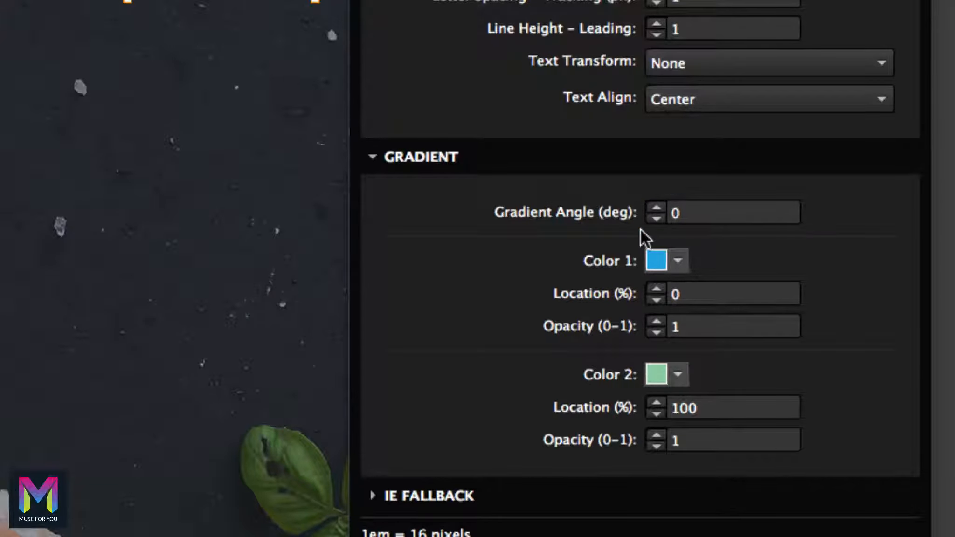
- Set gradient Color 1 to the pink swatch (RGB 247, 108, 130) and Color 2 to the orange swatch (RGB 232, 170, 123)
click(679, 260)
click(713, 414)
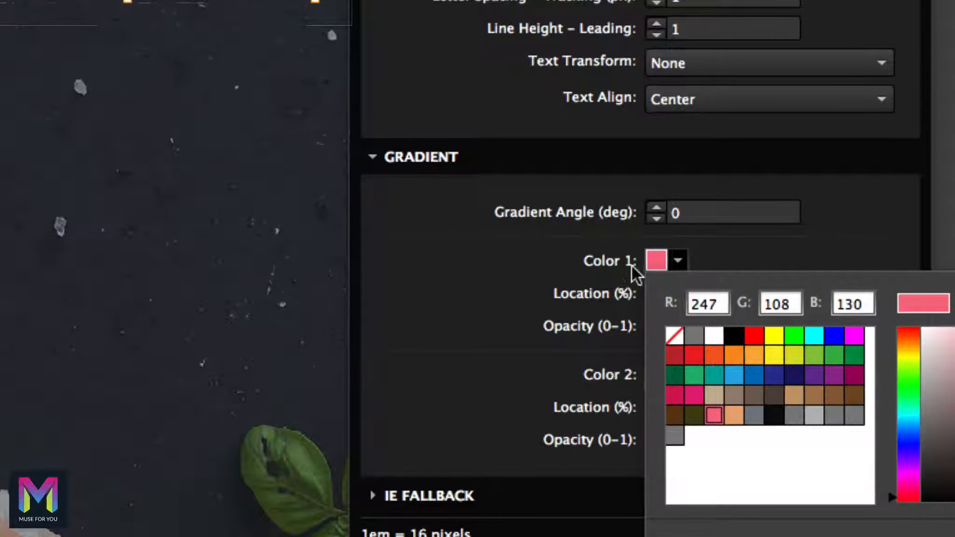
click(599, 281)
click(680, 374)
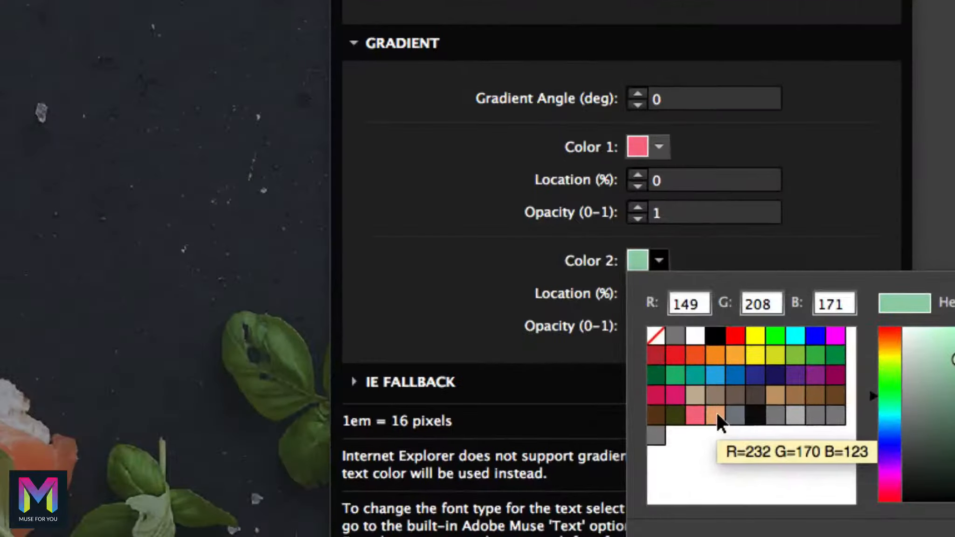
click(719, 417)
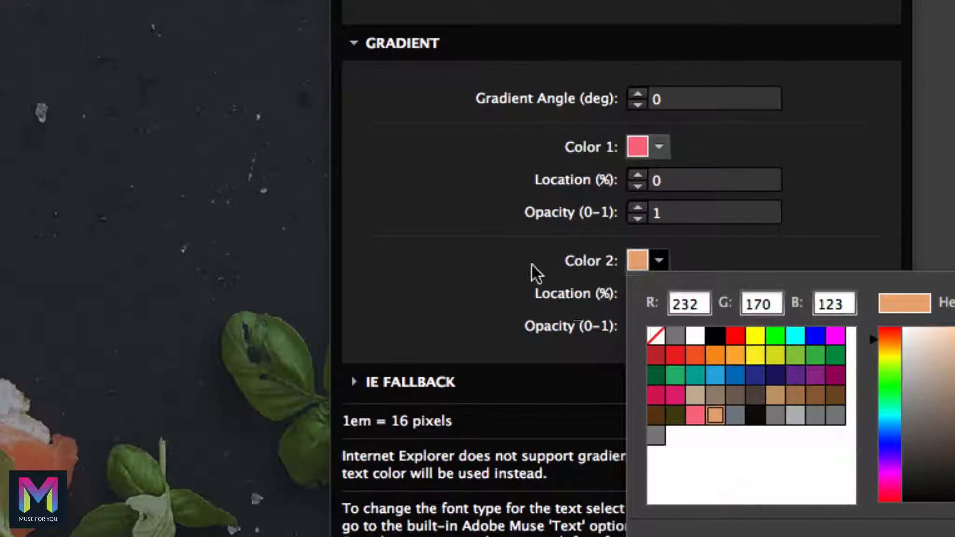
- Set the Internet Explorer fallback text color to Black and close the widget options
click(435, 383)
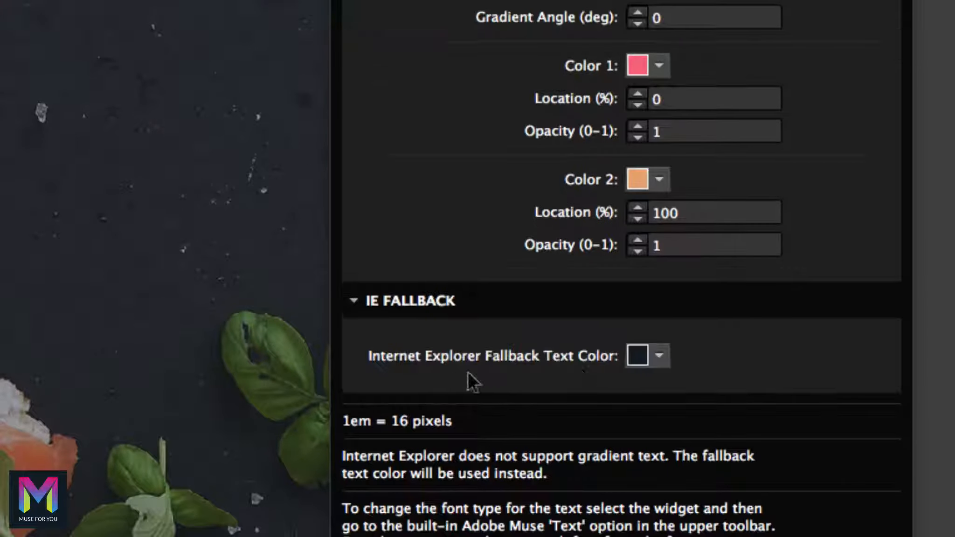
click(667, 355)
click(714, 430)
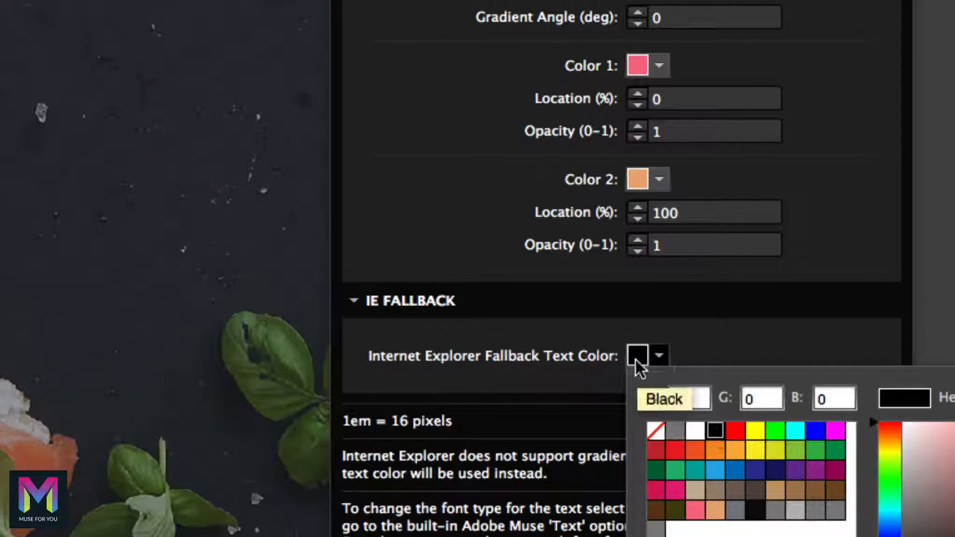
click(520, 335)
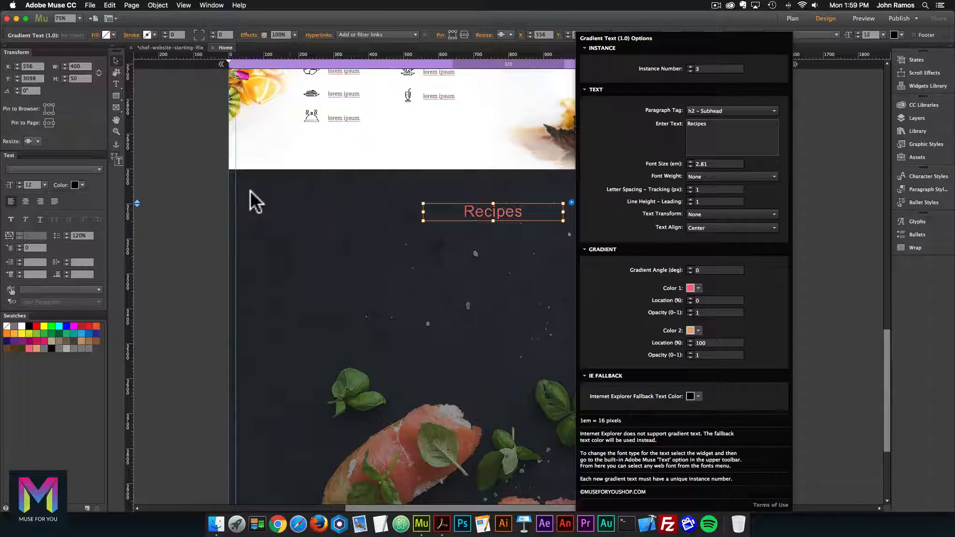
click(195, 188)
- Change the Recipes heading's font to the web font Roboto Light
click(491, 216)
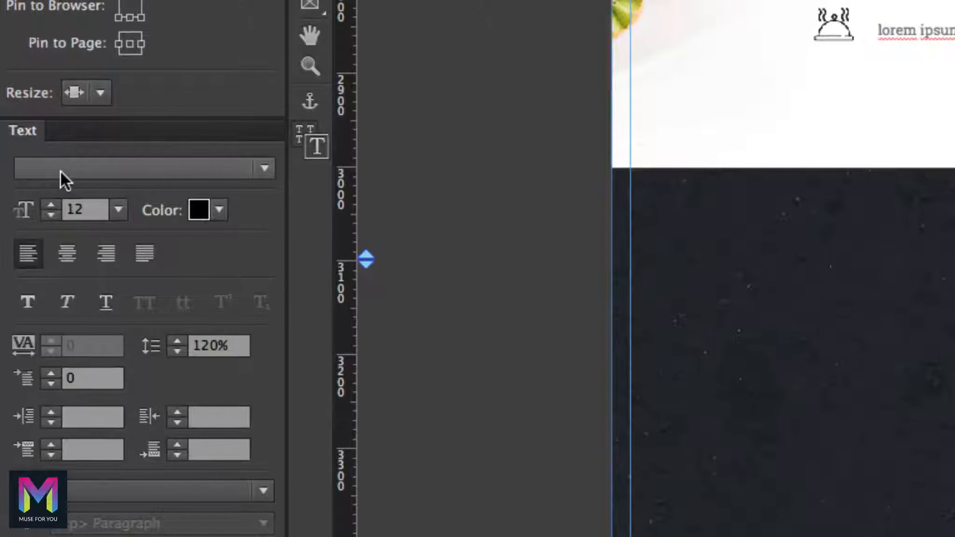
click(61, 172)
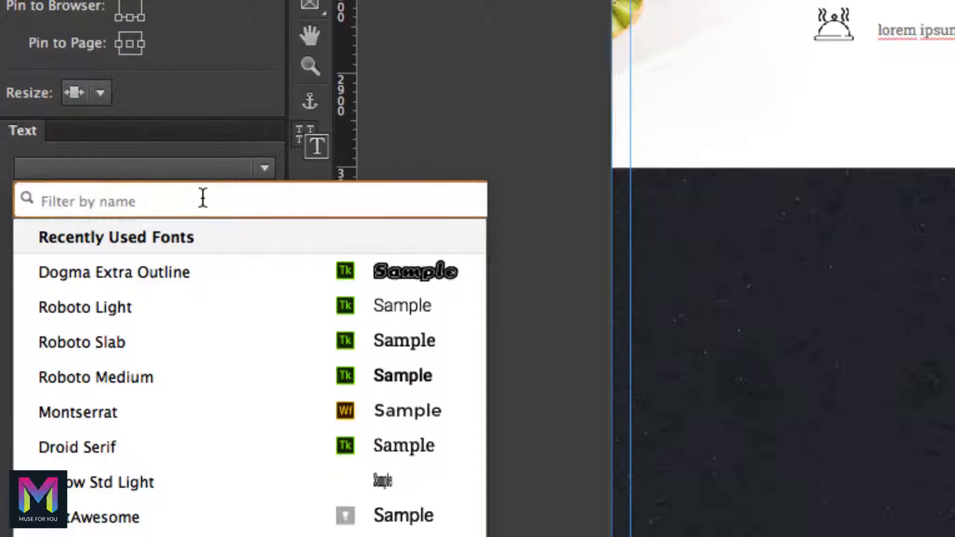
text(roboto light)
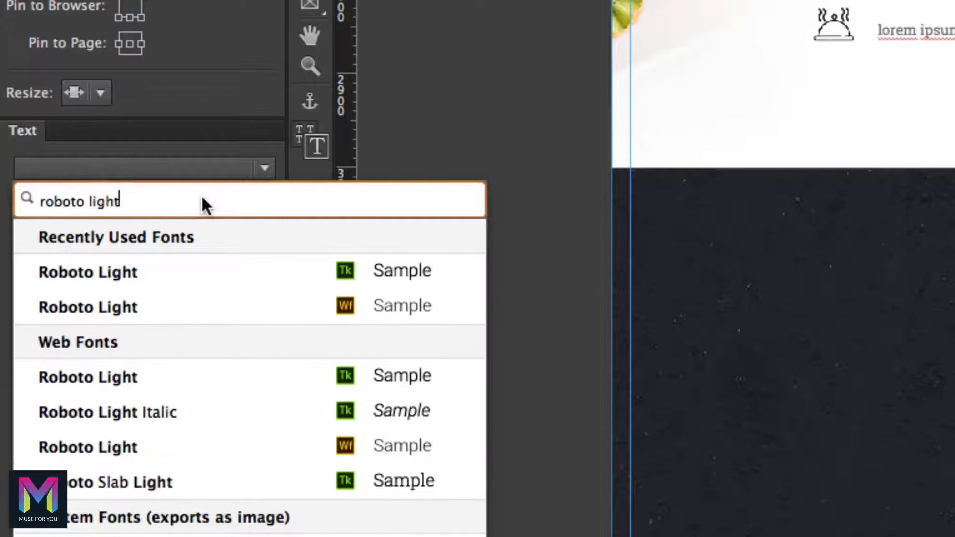
click(141, 270)
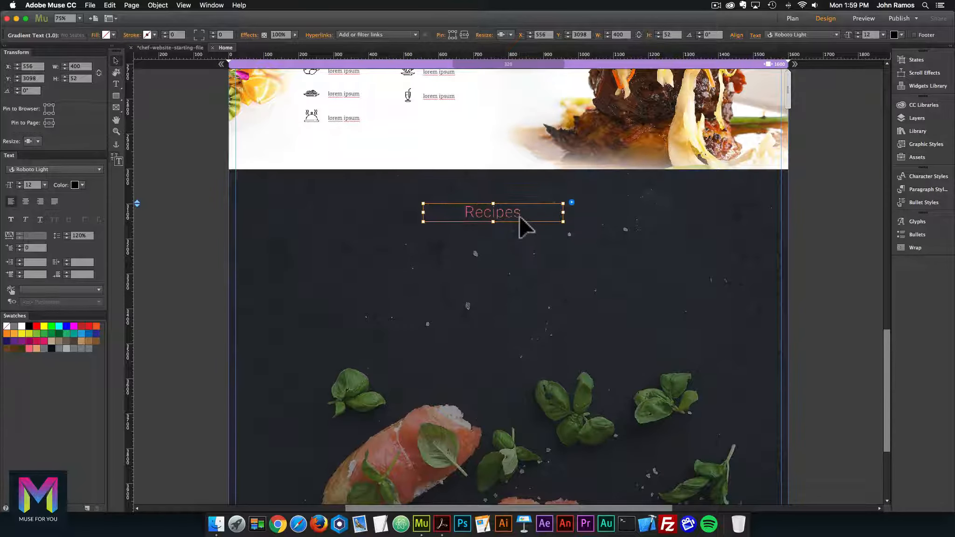
- Reduce the Section 3 background rectangle's height to 1000
click(464, 248)
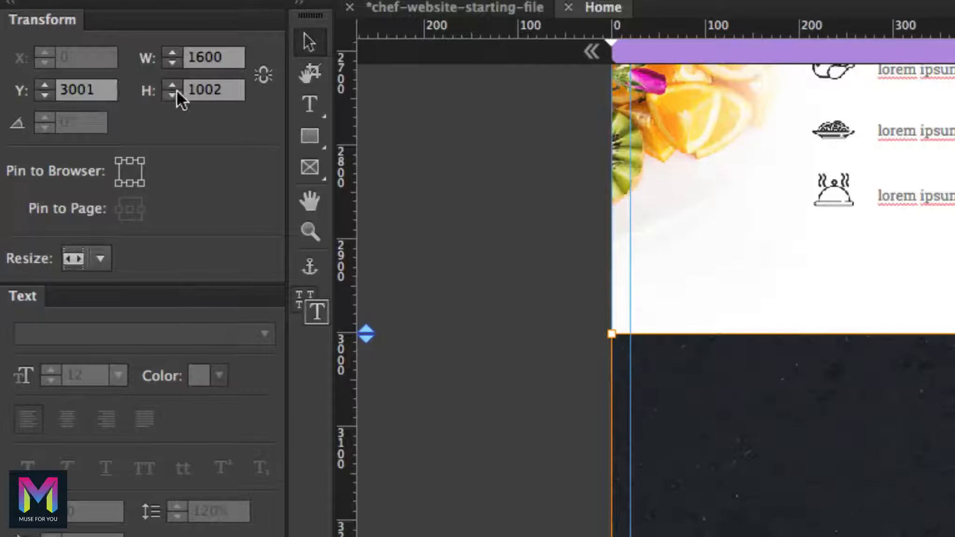
click(172, 95)
click(172, 95)
click(445, 206)
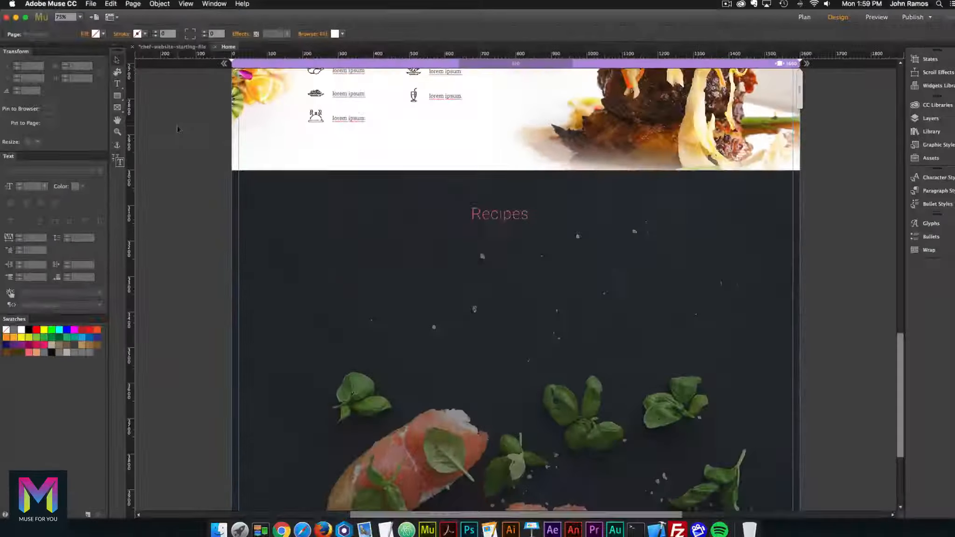
- Move the Recipes heading up to about Y 3083 and set its X position to 764
drag(482, 216, 508, 207)
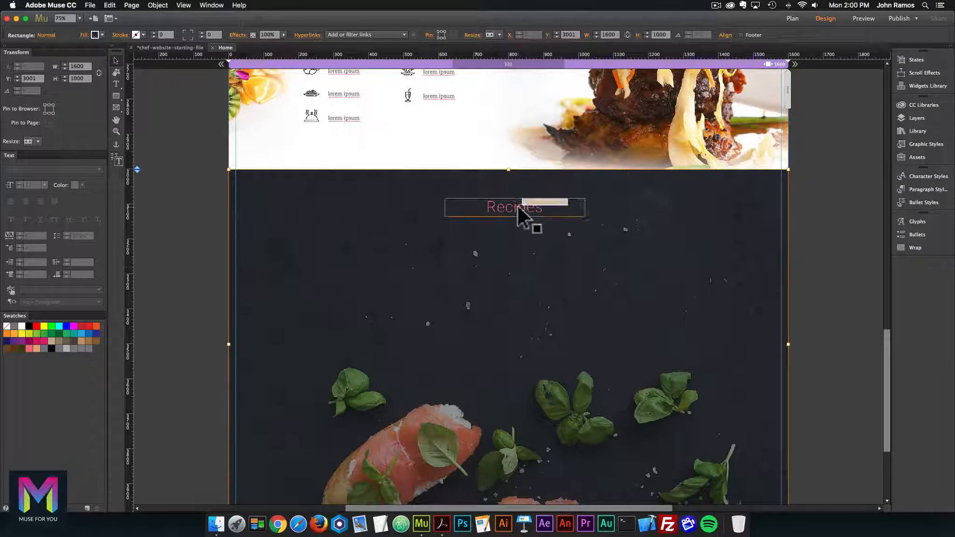
click(422, 279)
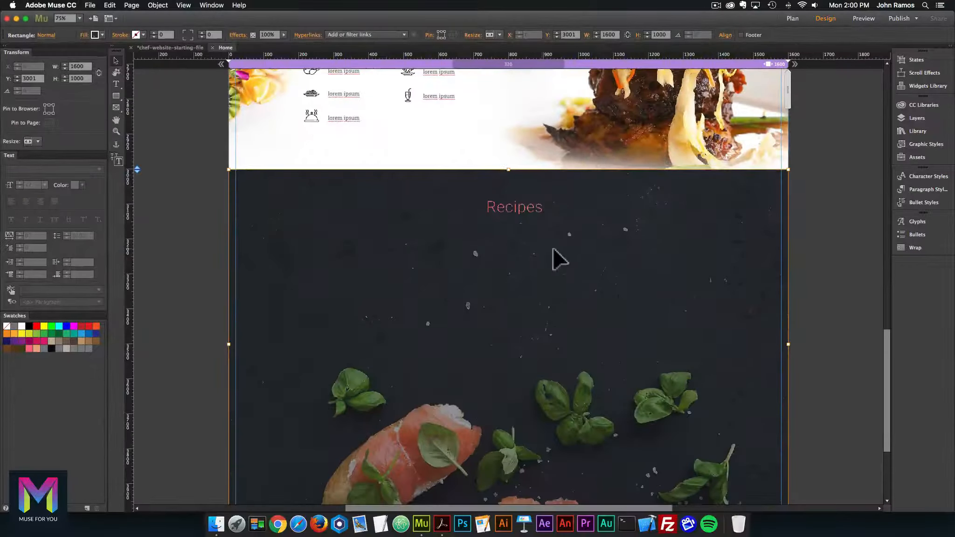
click(517, 208)
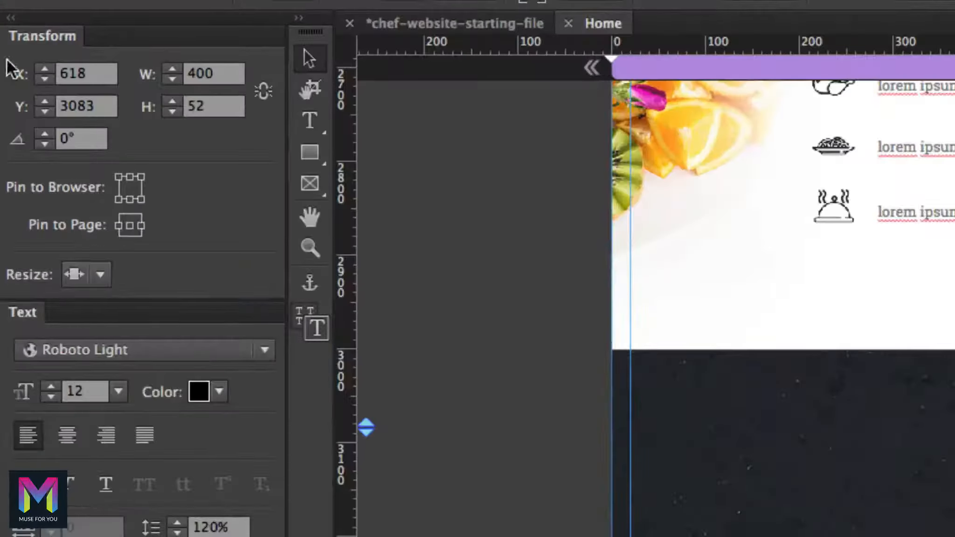
click(25, 65)
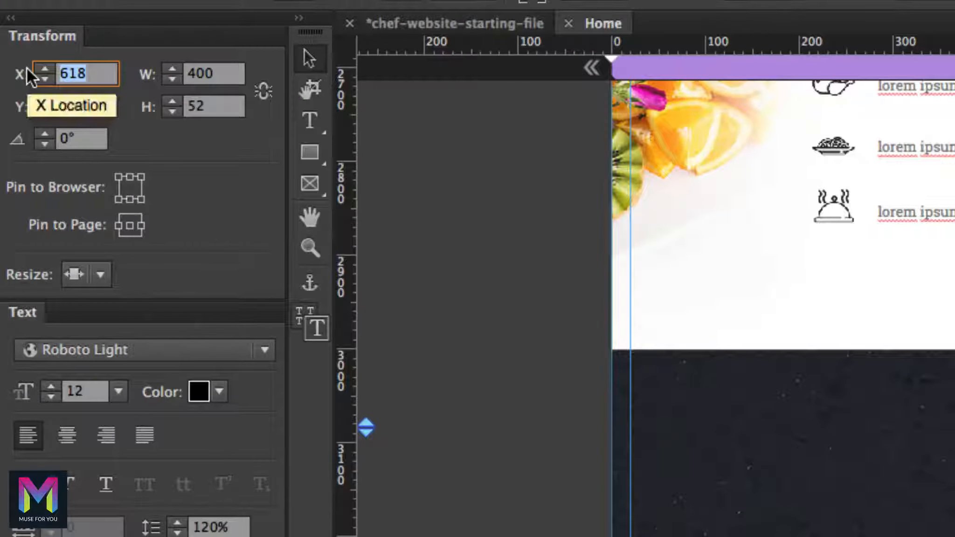
text(764)
key(Tab)
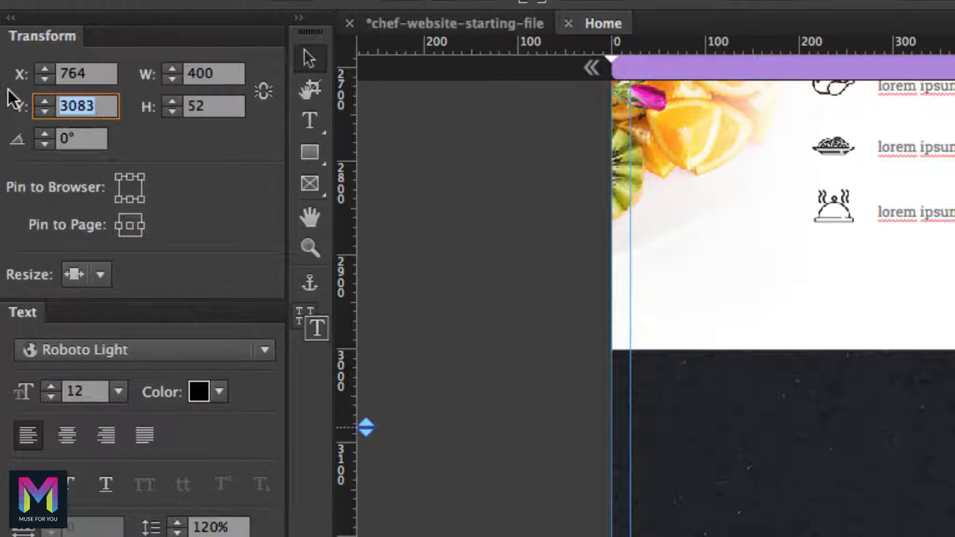
- Set the Recipes heading's Y position to 3110 and its width to 200
text(3110)
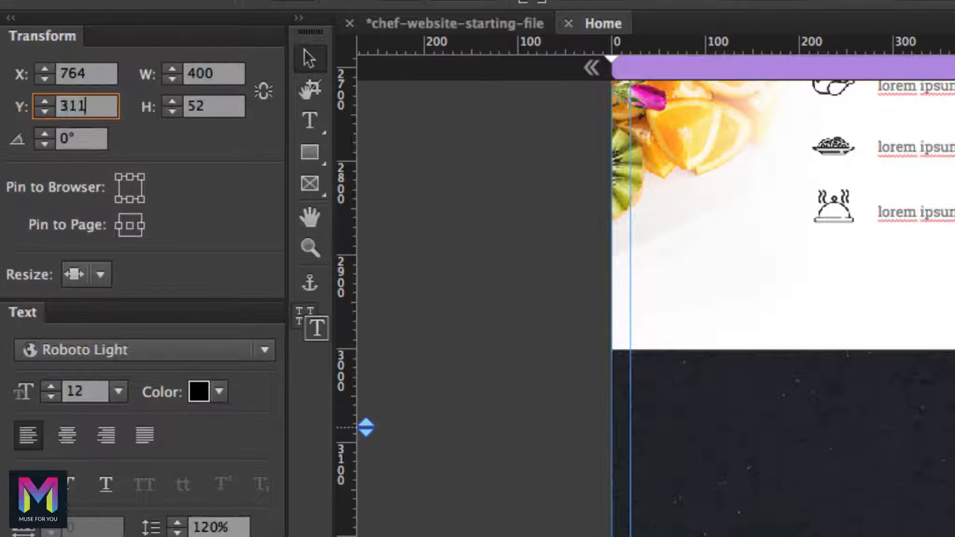
key(Return)
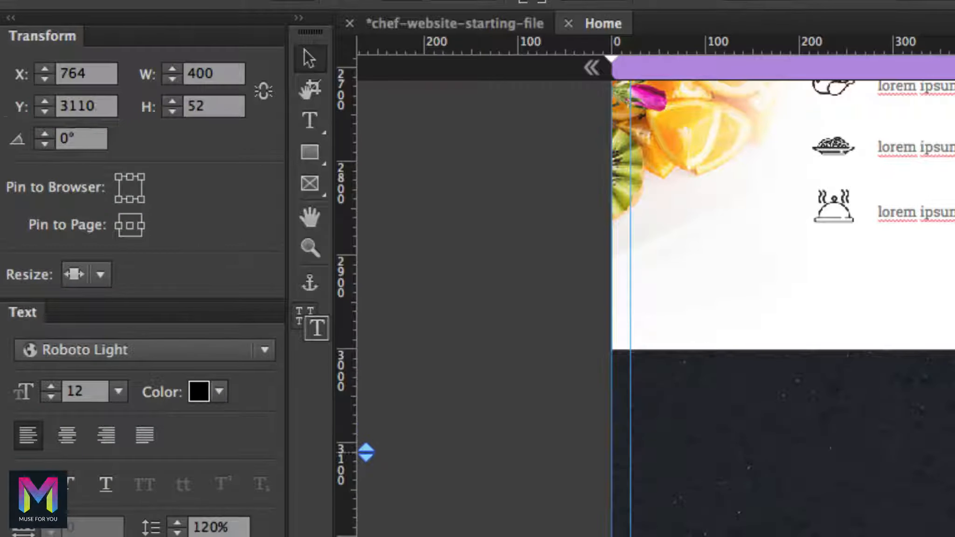
click(218, 74)
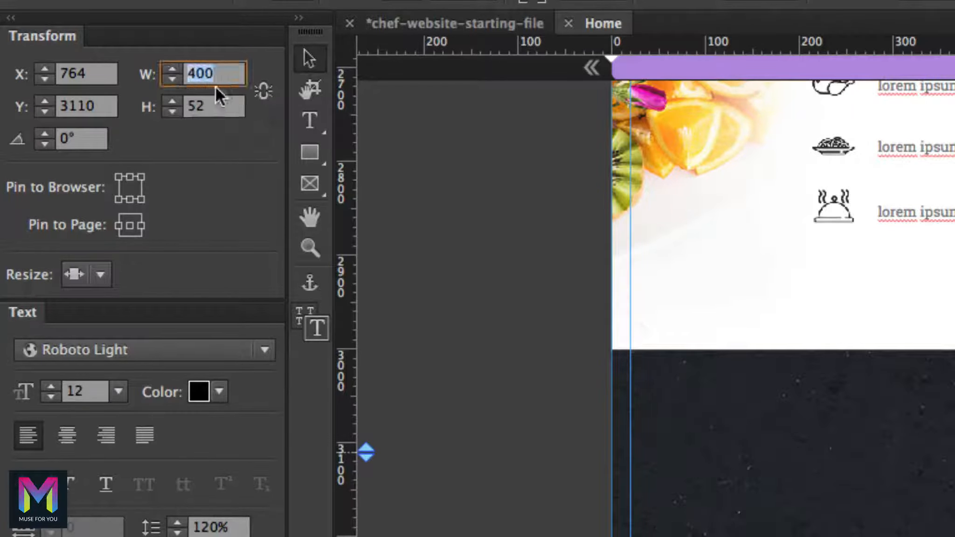
text(200)
key(Return)
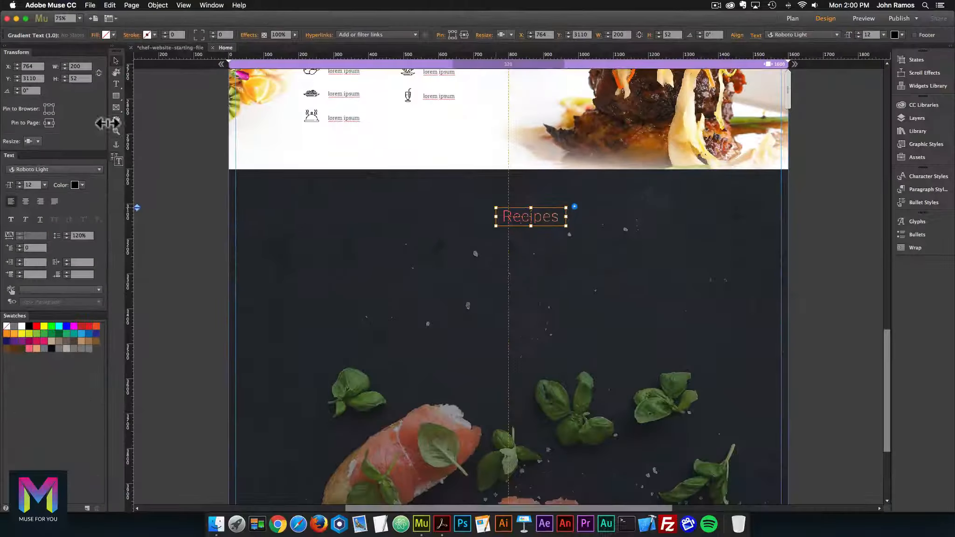
click(177, 144)
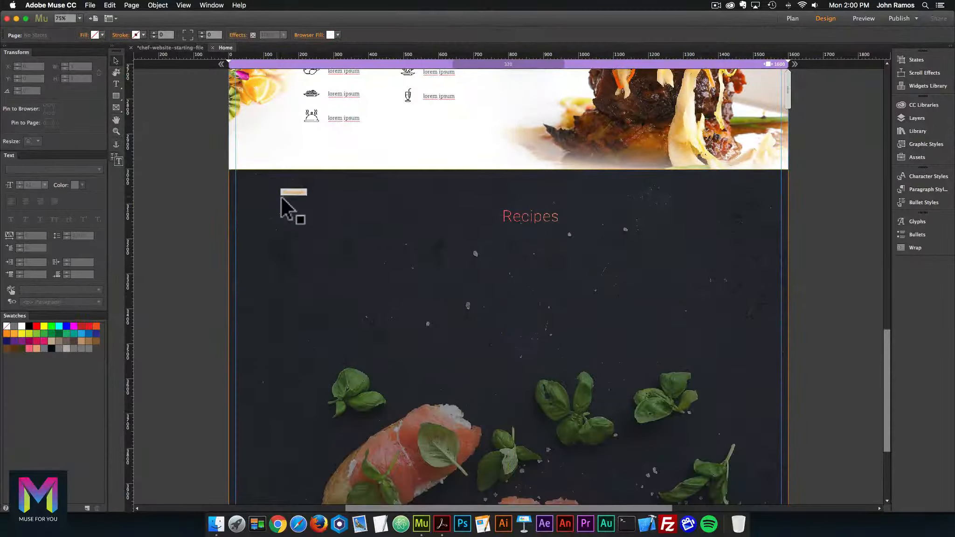
- Center the Recipes heading horizontally on the page, aligned to the content area
click(511, 219)
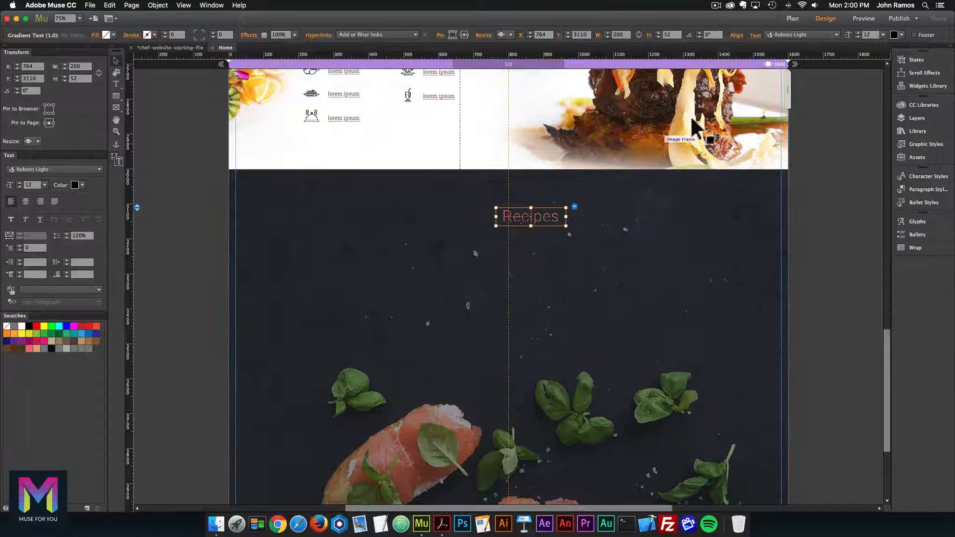
click(738, 34)
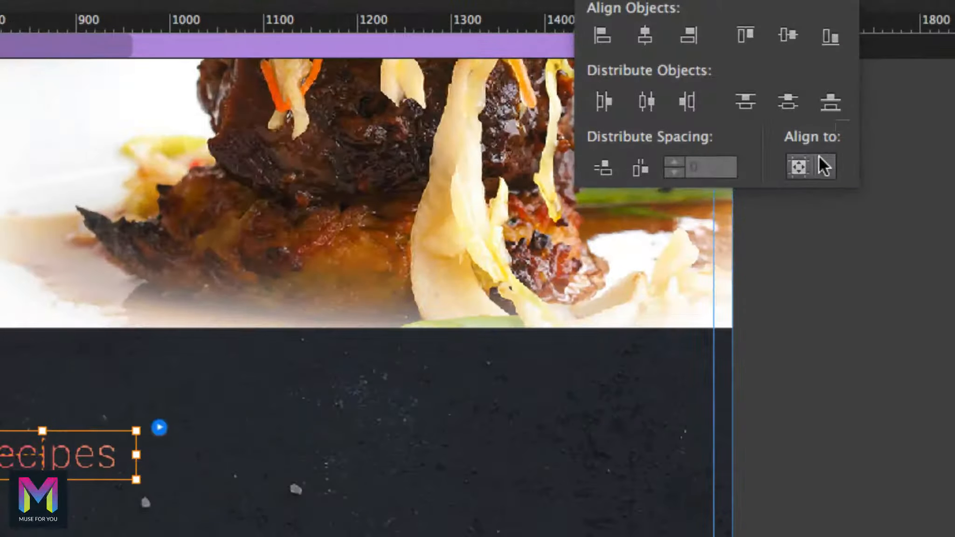
click(822, 163)
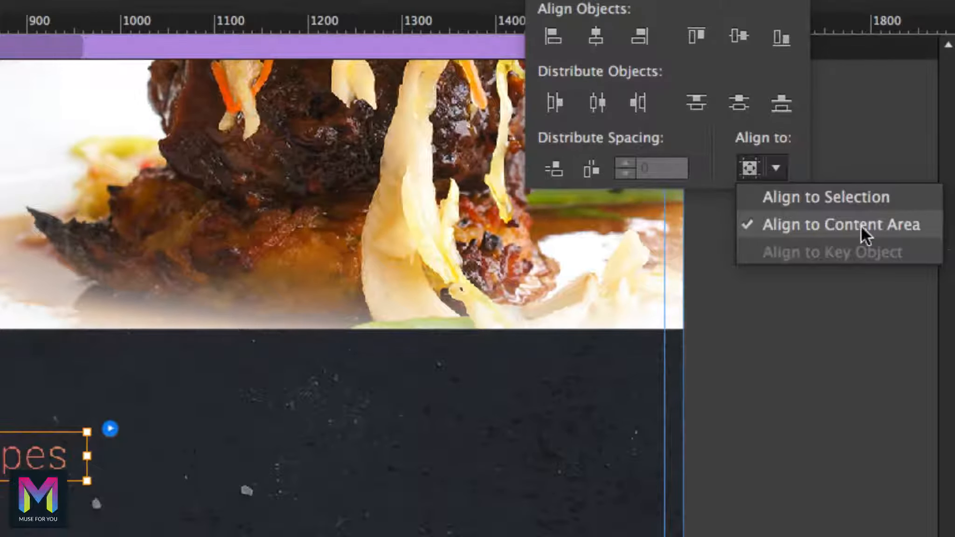
click(596, 36)
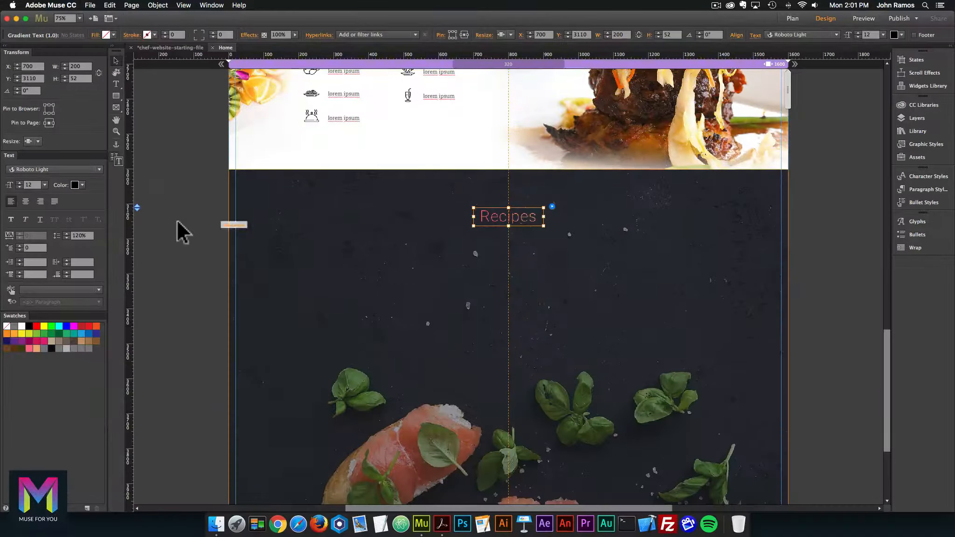
click(475, 472)
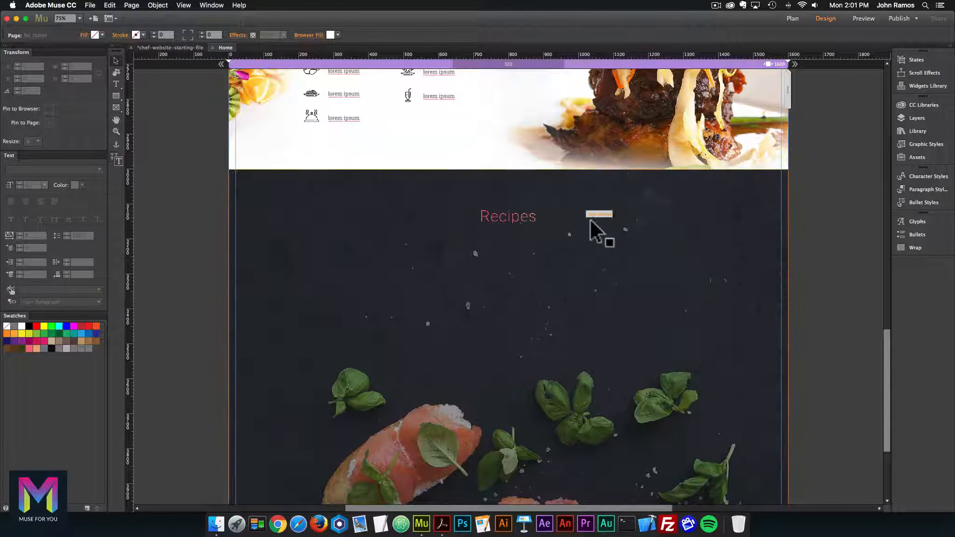
click(508, 219)
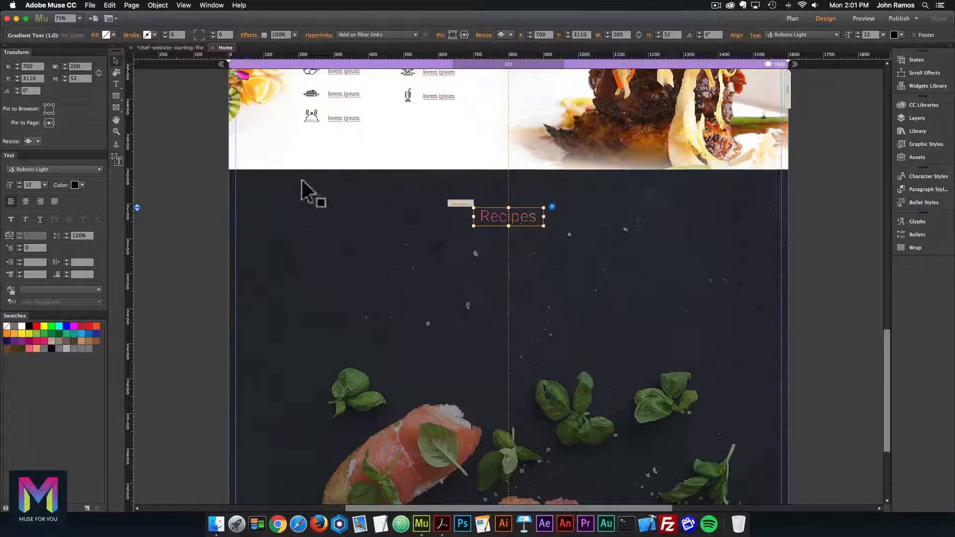
click(161, 137)
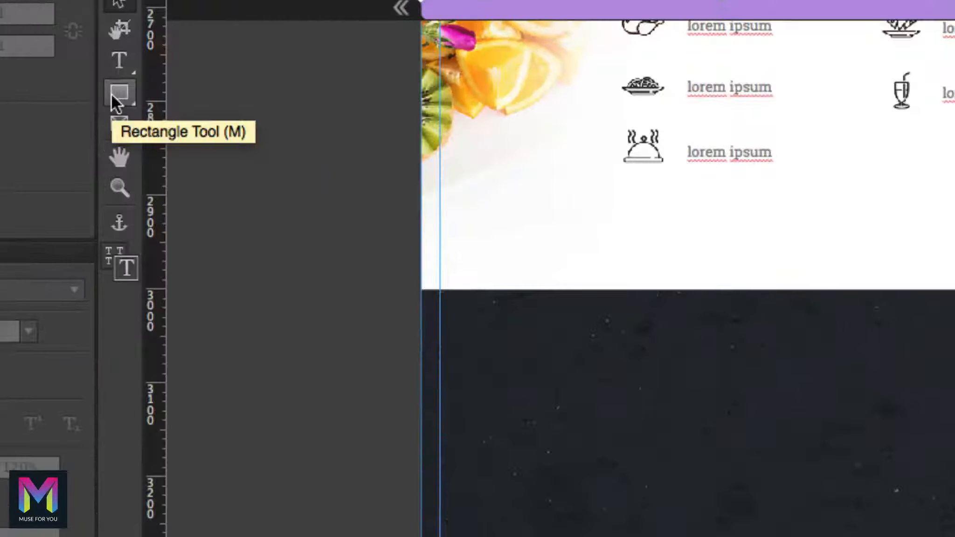
- Draw a rectangle about 156 by 11 just beneath the Recipes heading and place it at X 764, Y 3166
click(114, 96)
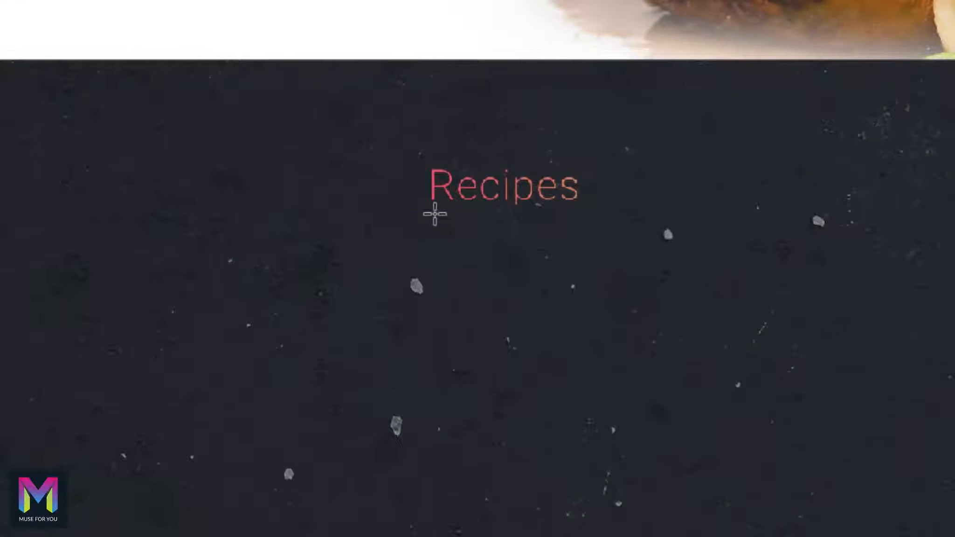
drag(481, 226, 591, 232)
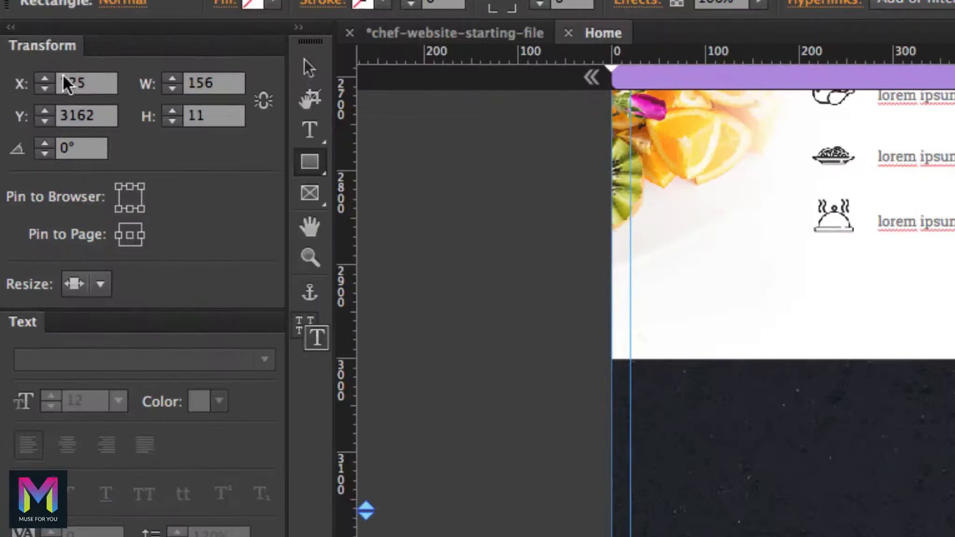
click(25, 65)
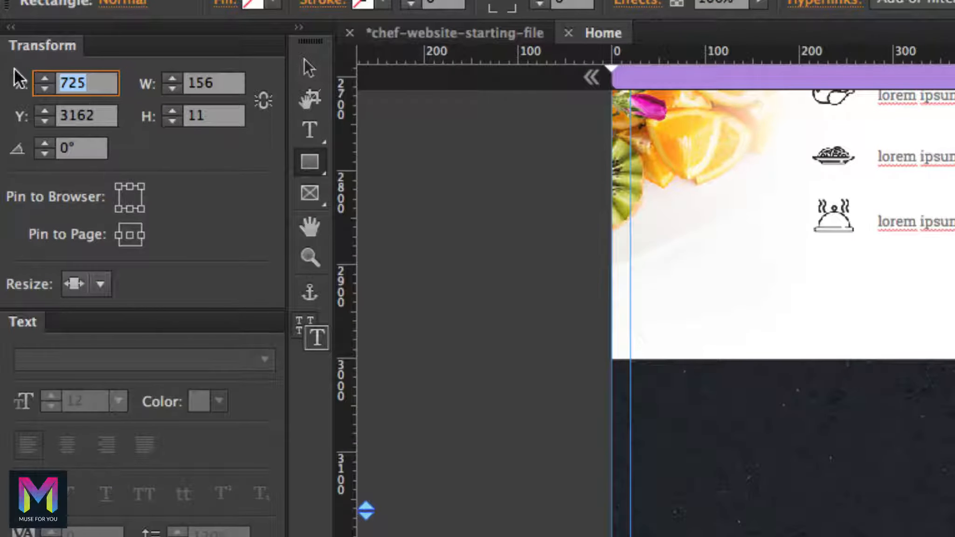
text(764)
key(Return)
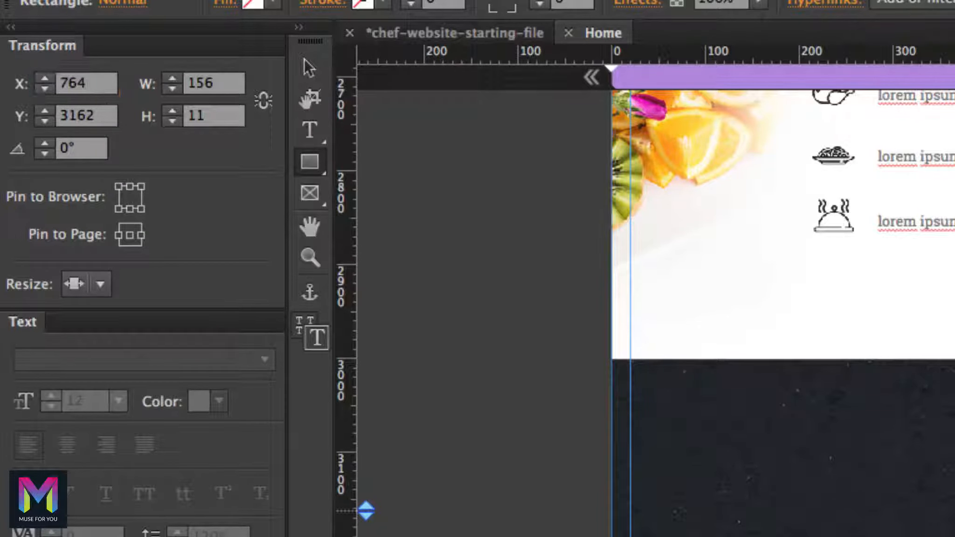
click(99, 115)
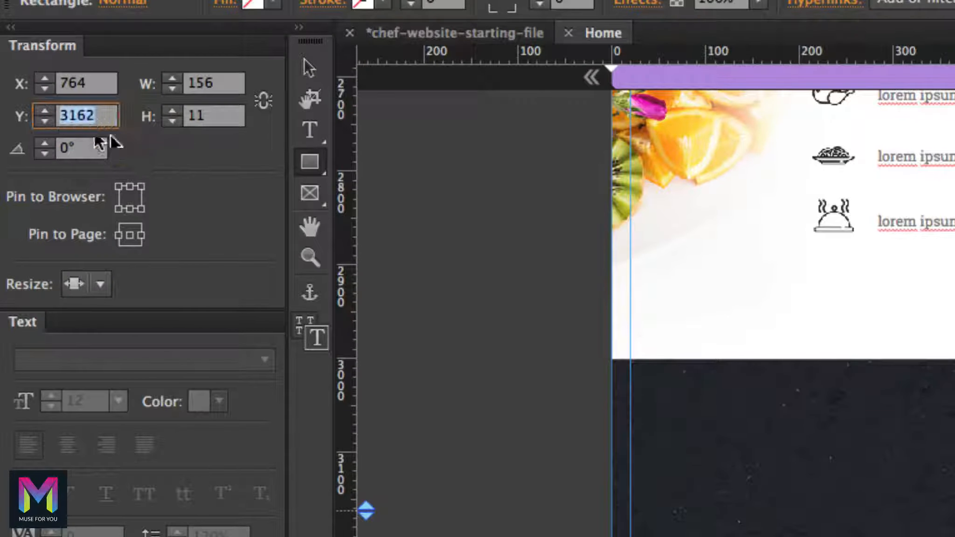
text(3166)
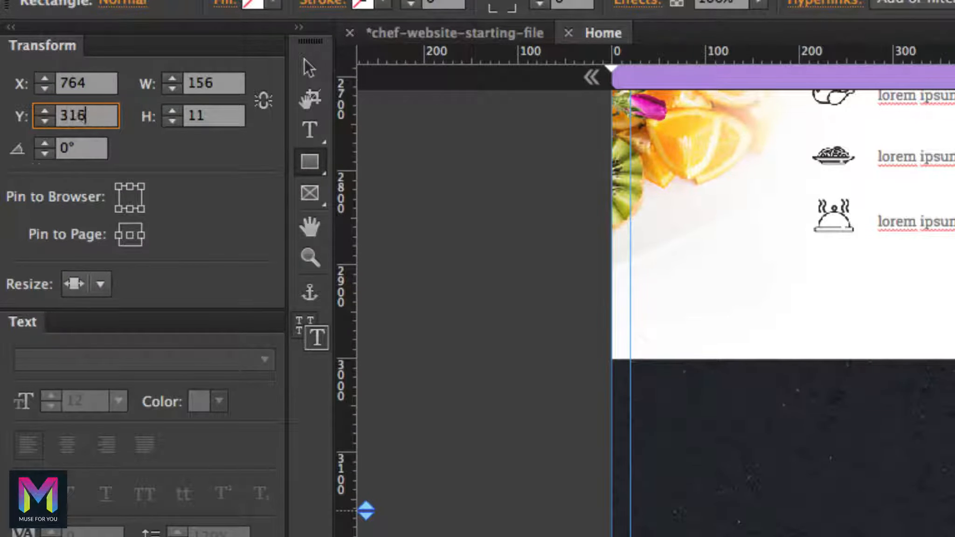
key(Return)
- Resize the rectangle beneath the Recipes heading into a thin line, 72 wide and 2 high
click(205, 84)
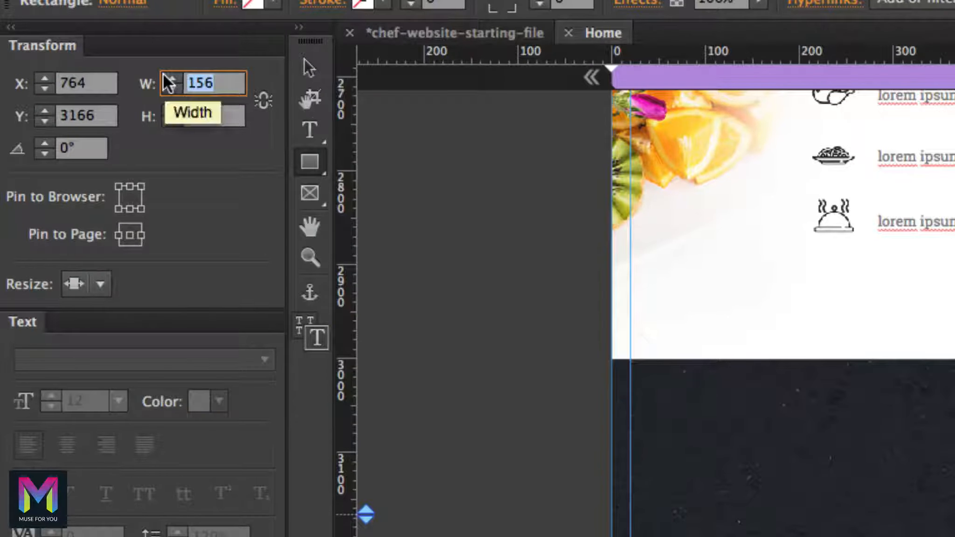
text(72)
click(223, 117)
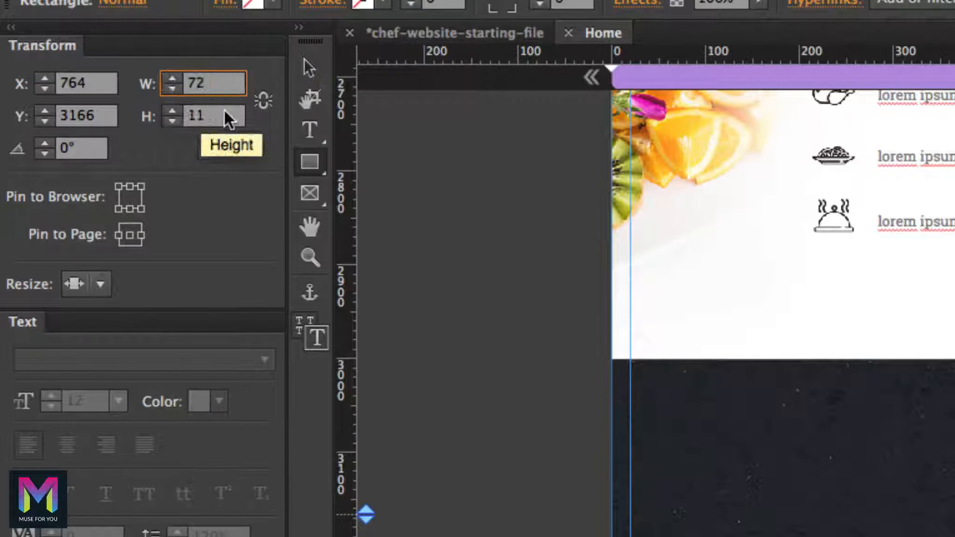
text(2)
key(Return)
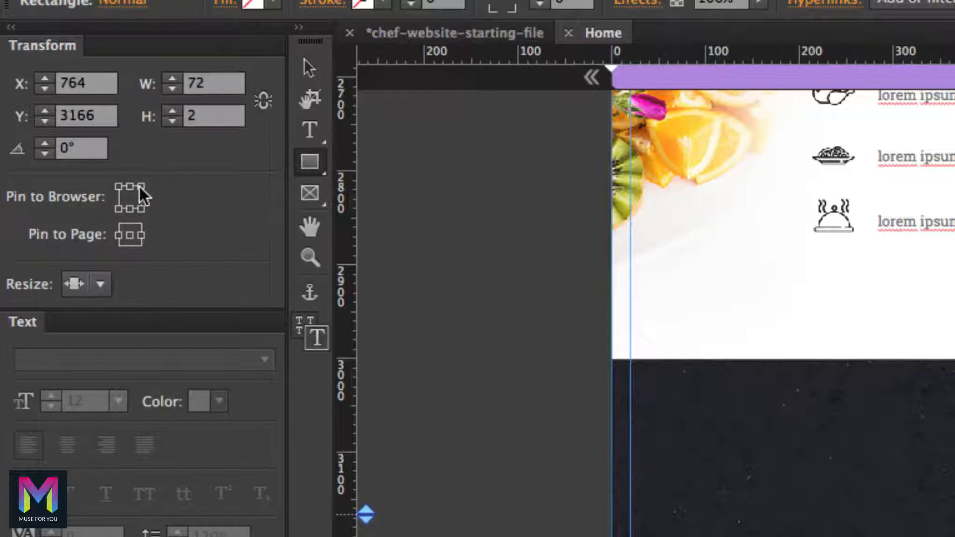
- Pin the line to the page center and change its responsive resize behavior
click(129, 235)
click(101, 283)
click(110, 309)
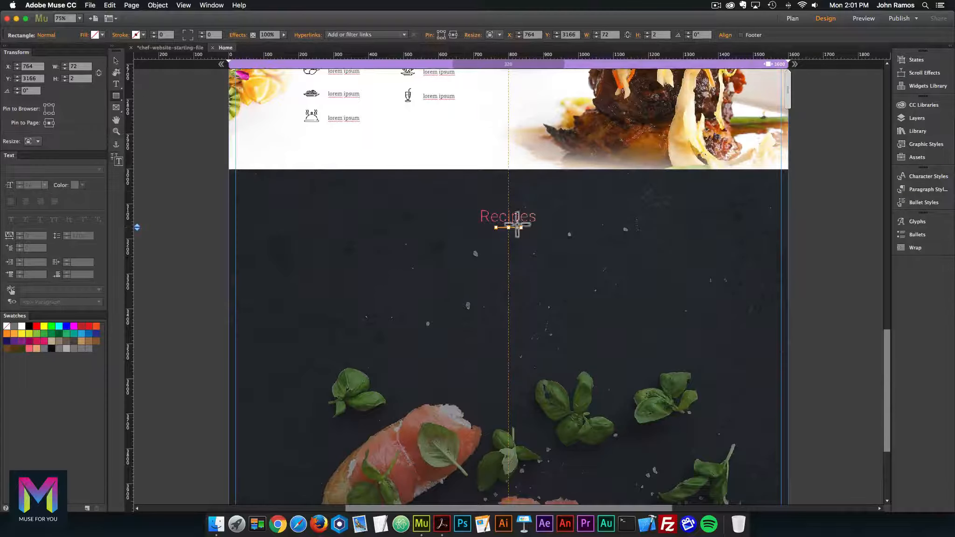
- Change the Recipes heading's resize behavior, keeping it pinned to the page center
click(493, 218)
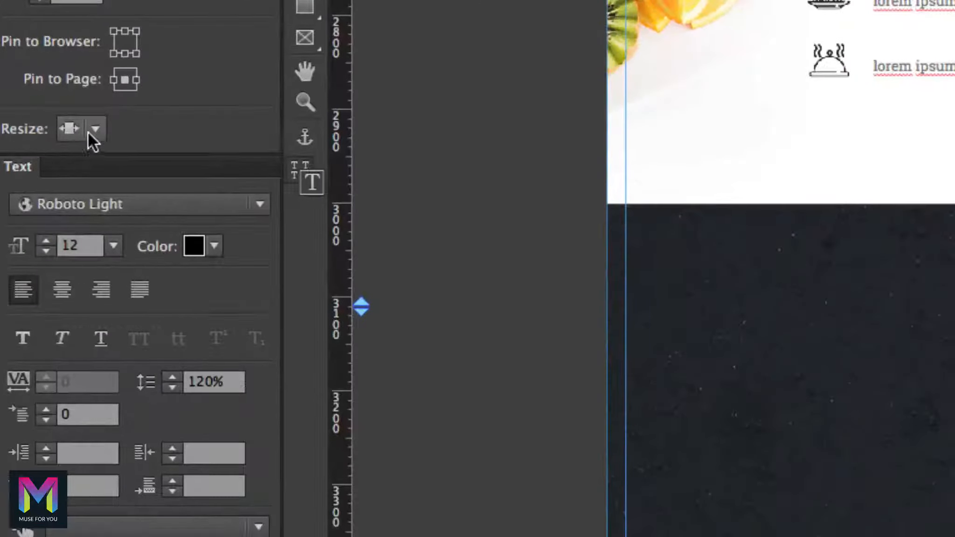
click(38, 141)
click(102, 159)
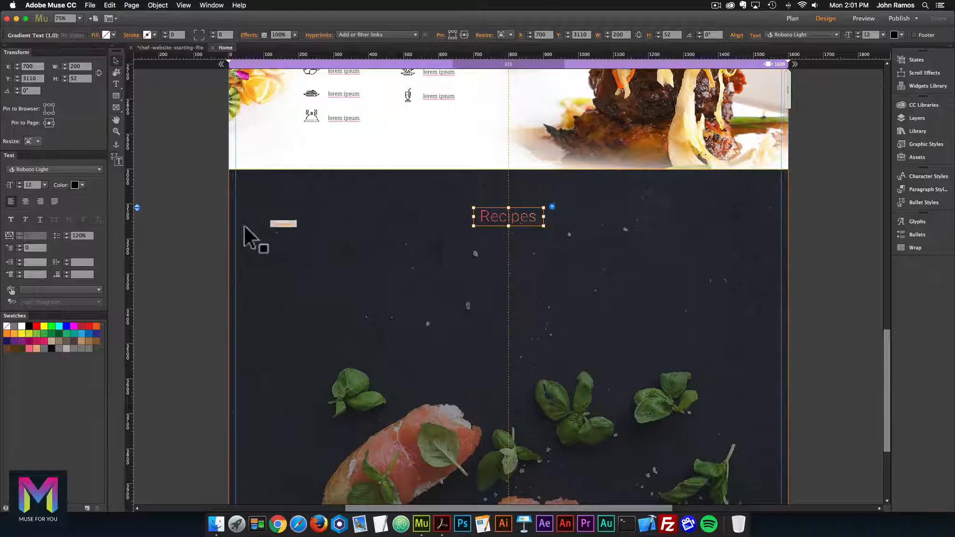
click(405, 235)
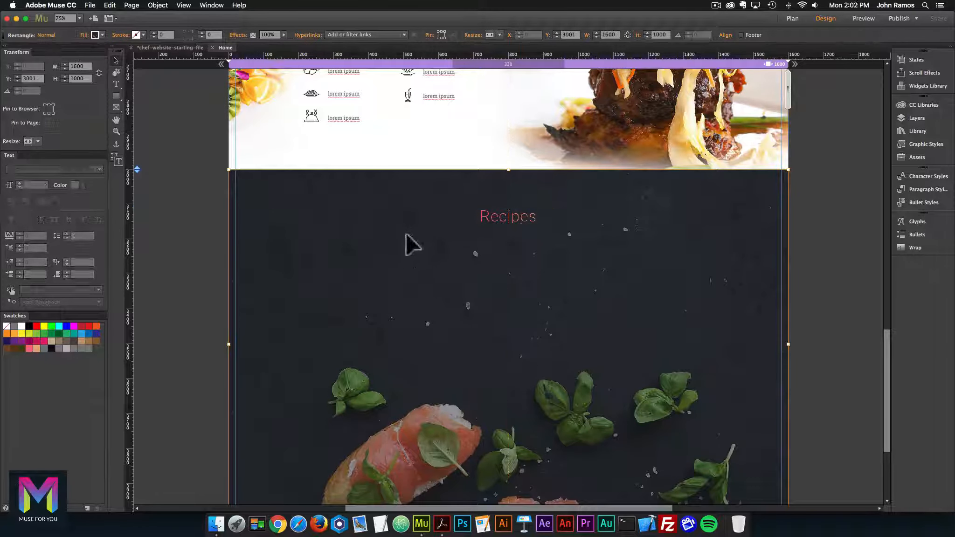
- Fill the line beneath the Recipes heading with a horizontal gradient from the pink swatch to the orange swatch E8AA7B
click(513, 227)
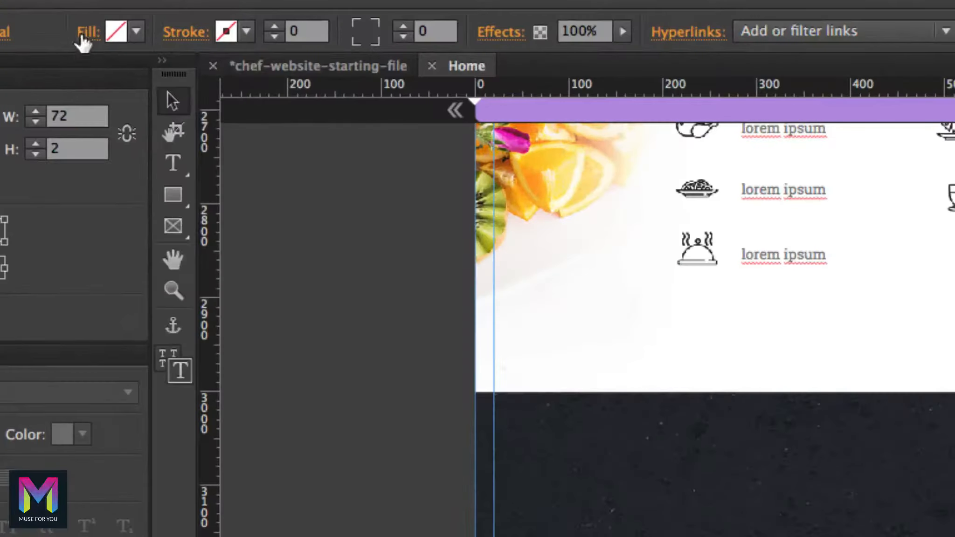
click(84, 36)
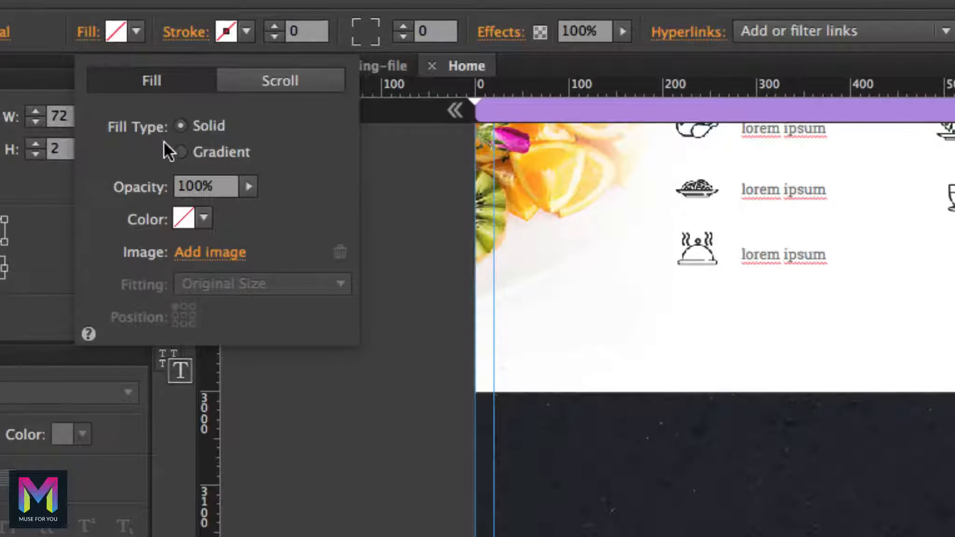
click(181, 152)
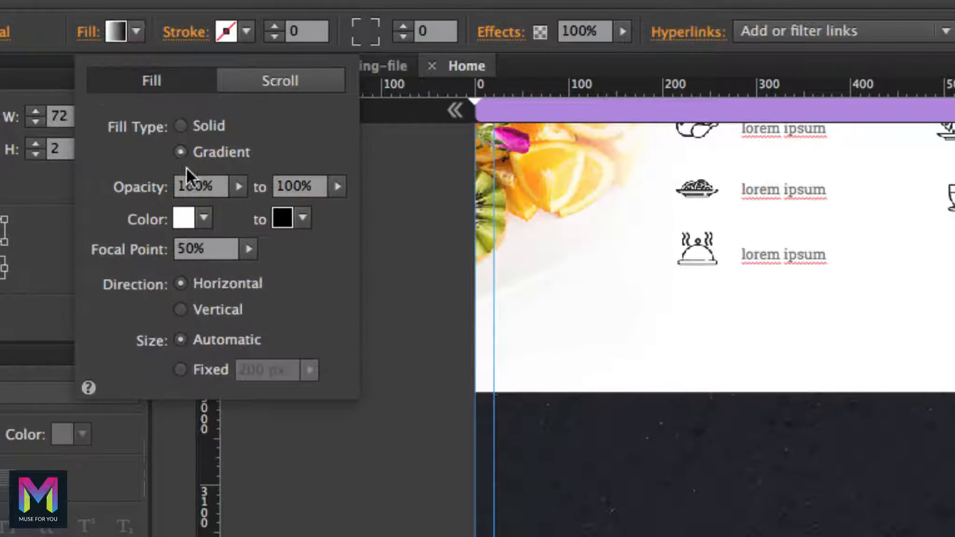
click(203, 217)
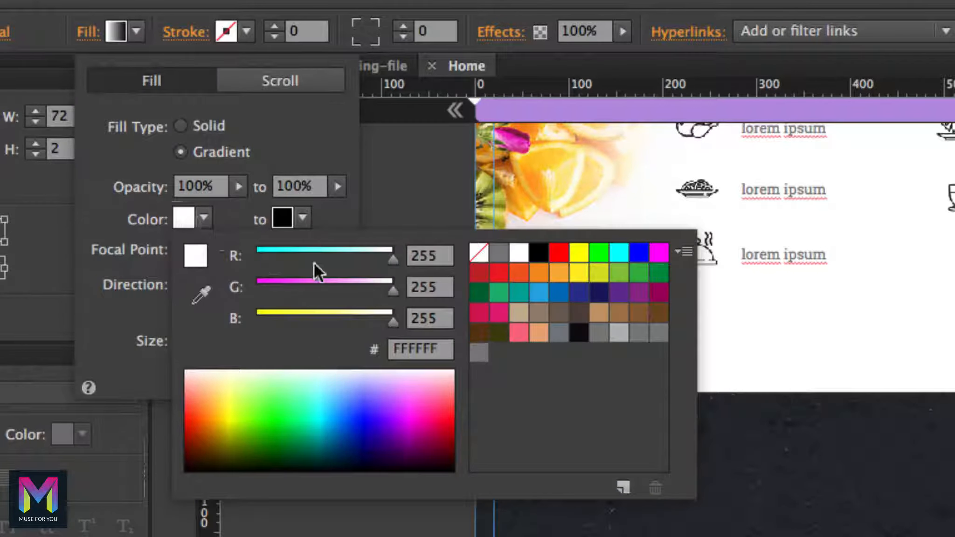
click(522, 332)
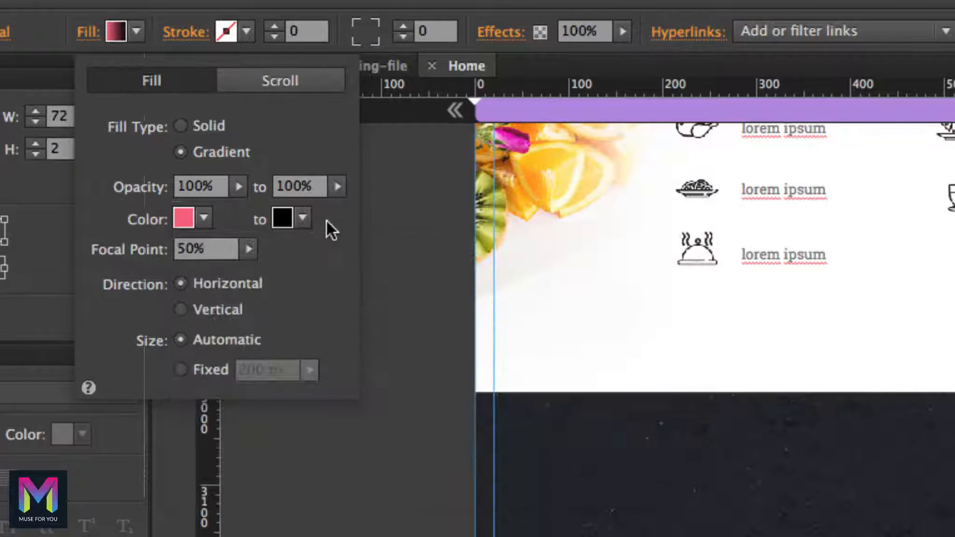
click(303, 218)
click(636, 332)
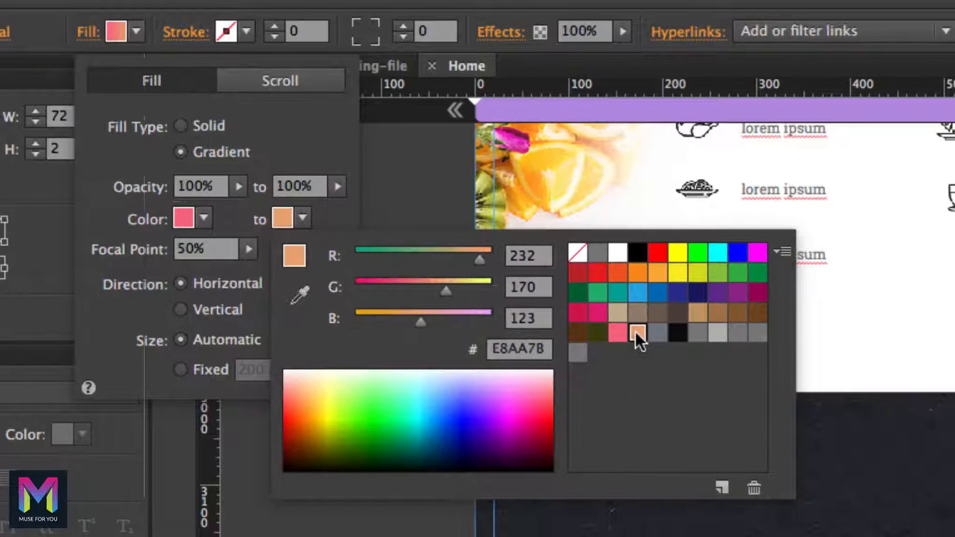
click(288, 145)
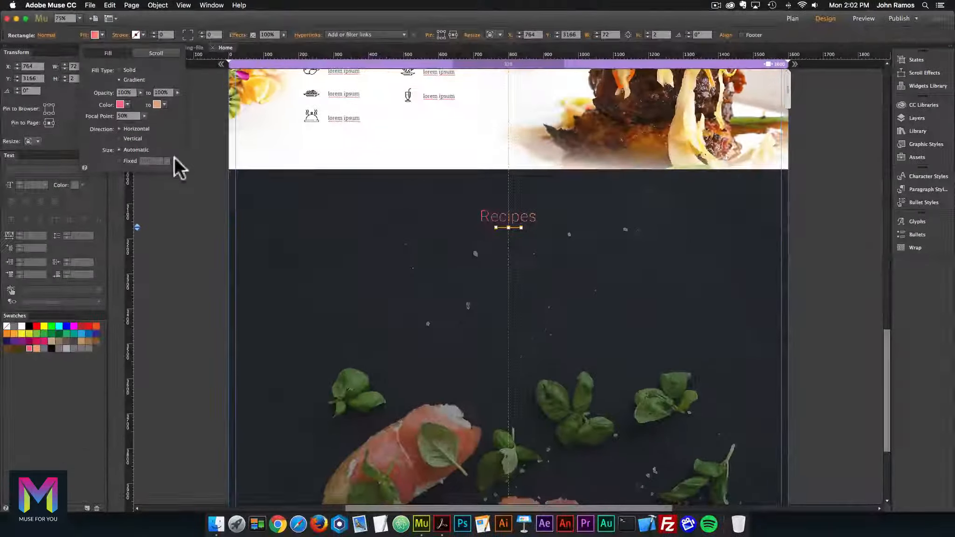
click(309, 524)
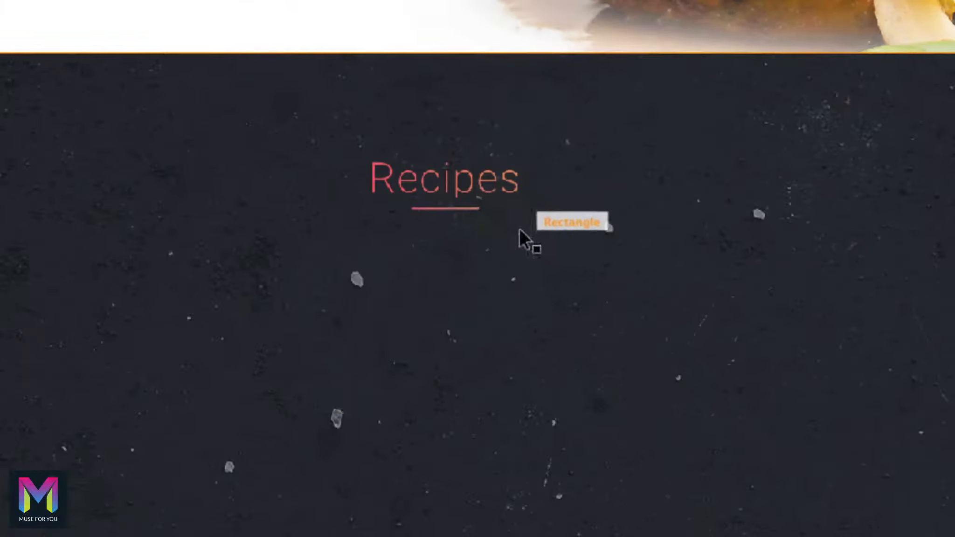
- Review the finished line beneath the Recipes heading, deselect it, and switch to Adobe Acrobat for the reference PDF
click(468, 209)
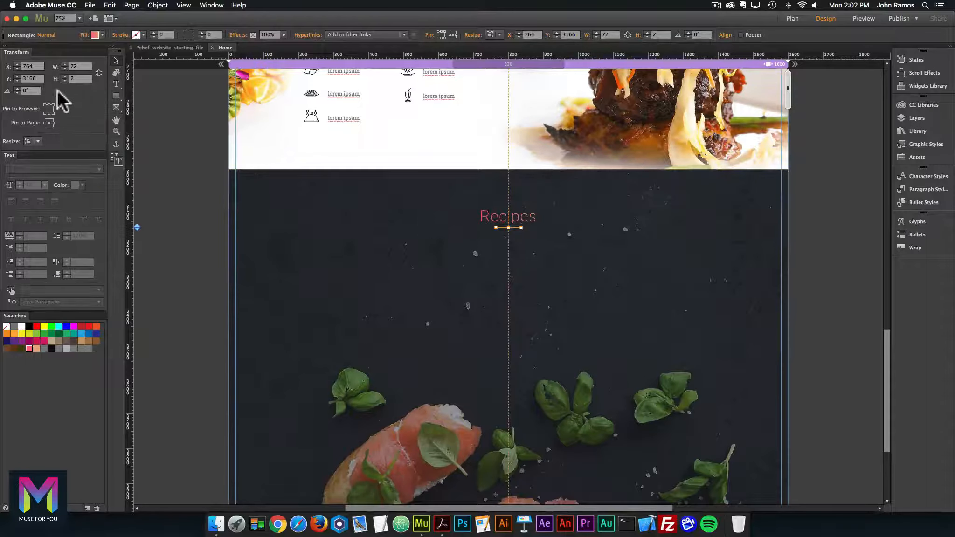
click(173, 153)
click(441, 518)
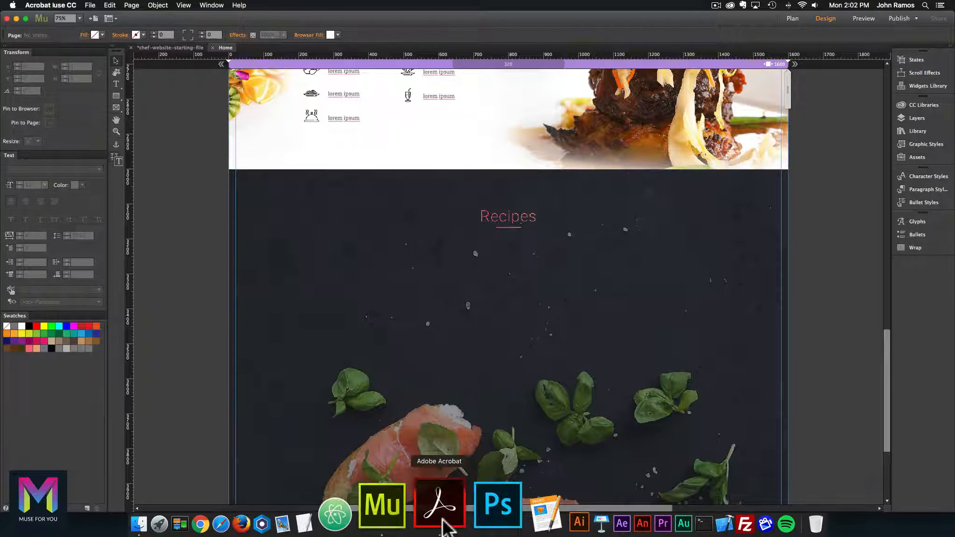
- Examine the three recipe cards and their gradient bars in the reference PDF, and switch back to Adobe Muse
scroll(428, 314, down, 5)
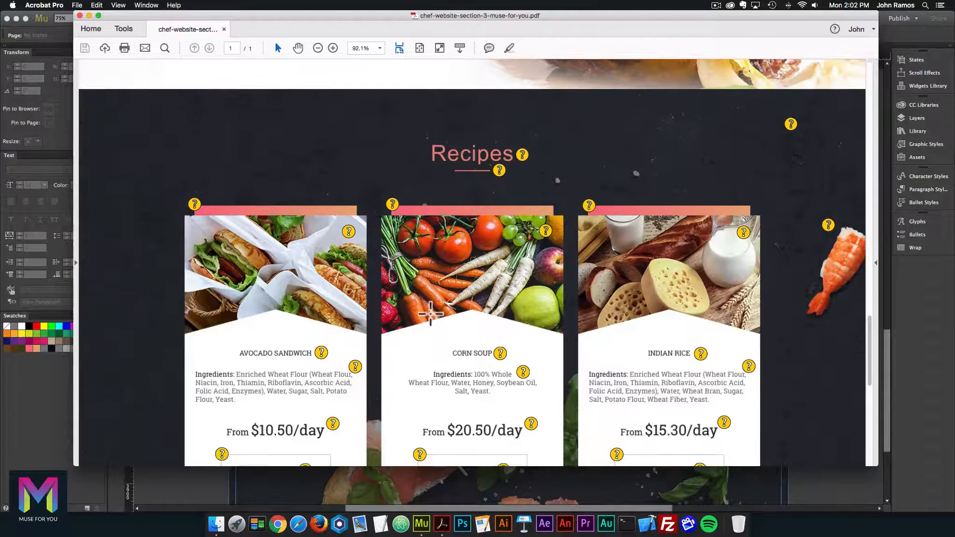
scroll(431, 313, down, 2)
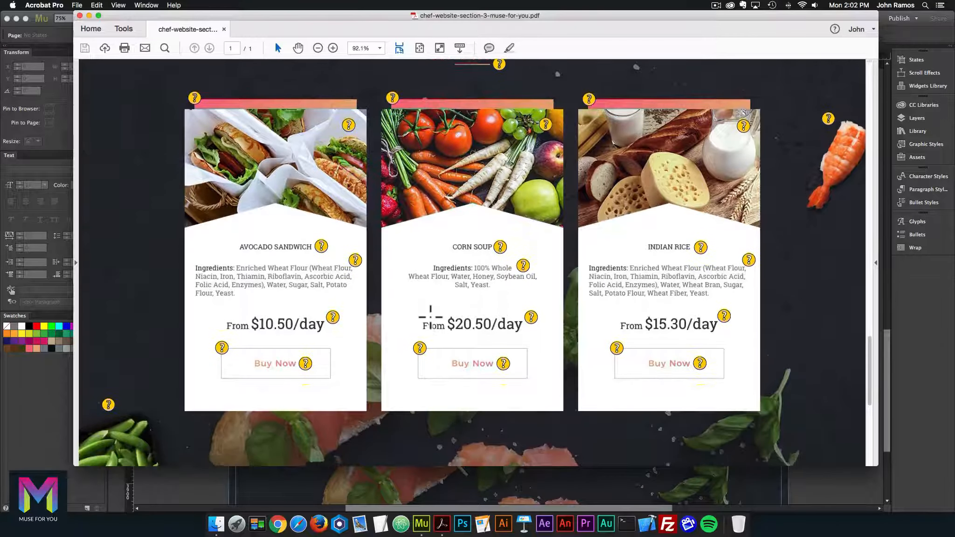
scroll(426, 284, up, 2)
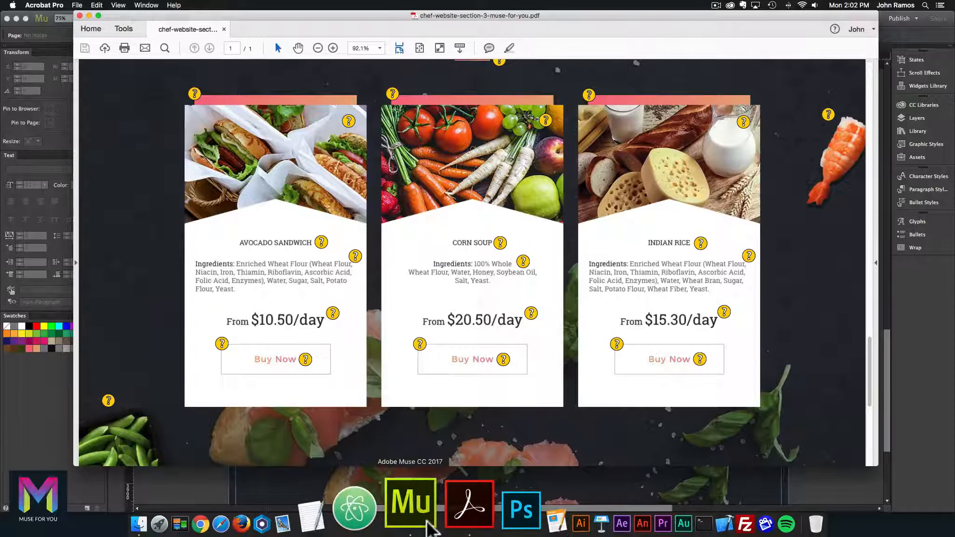
click(428, 521)
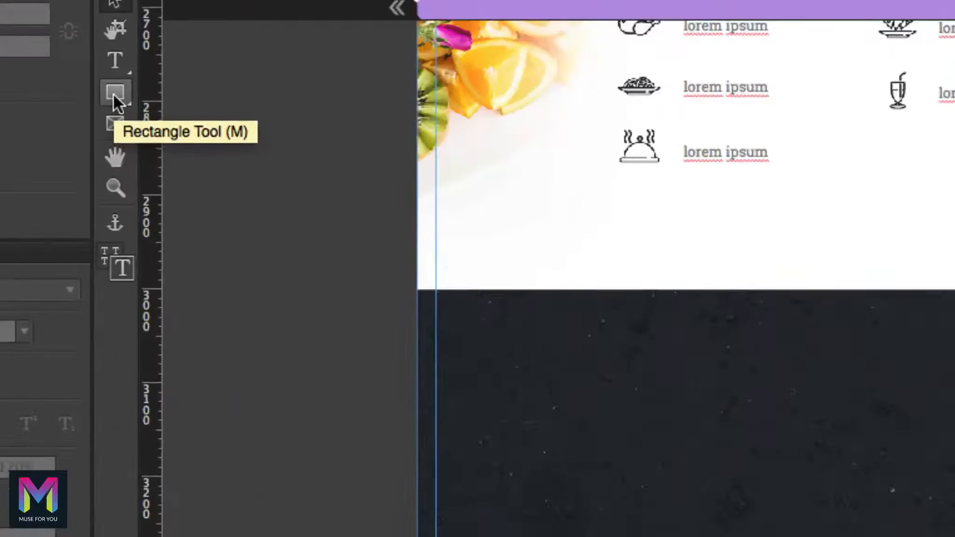
- Draw a rectangle about 220 by 116 px below the Recipes heading and position it at X 235, Y 3238
click(116, 96)
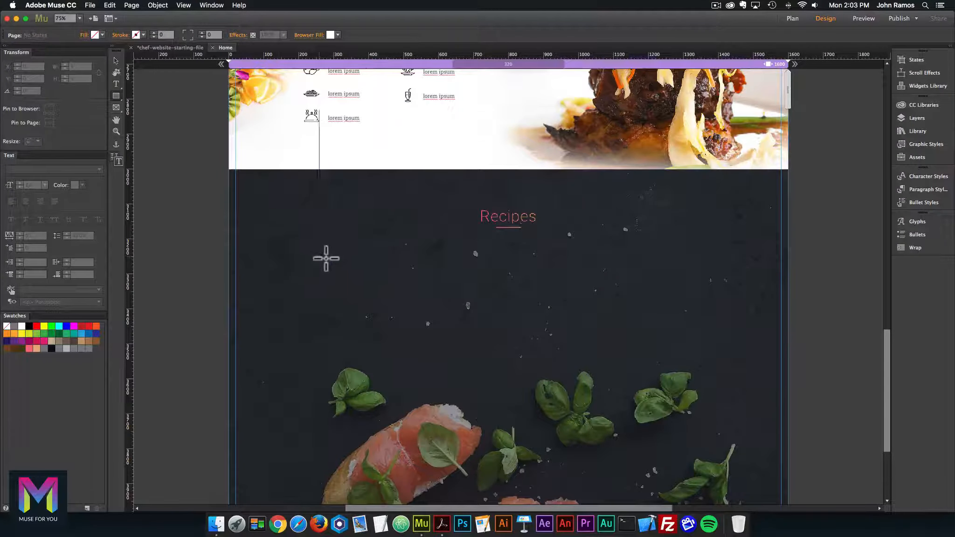
drag(319, 257, 395, 297)
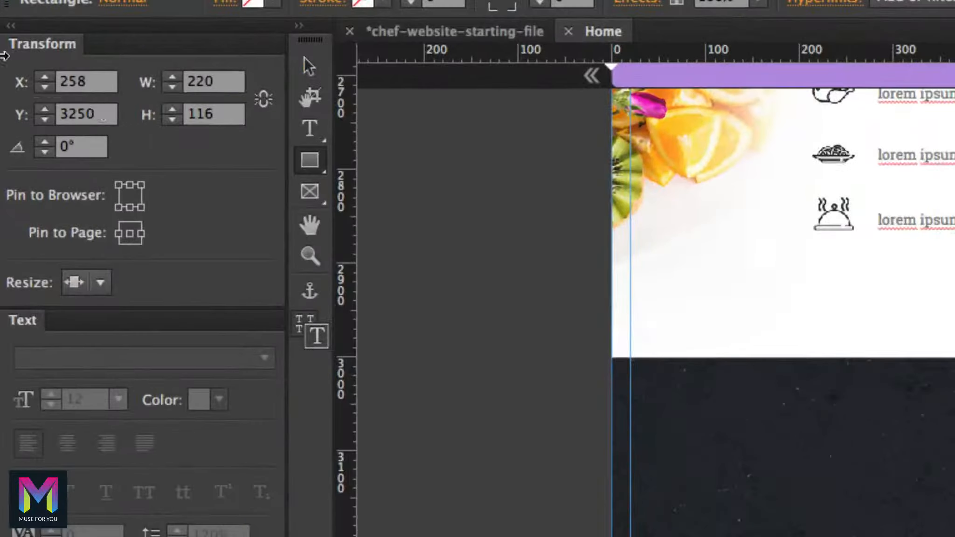
click(35, 69)
text(235)
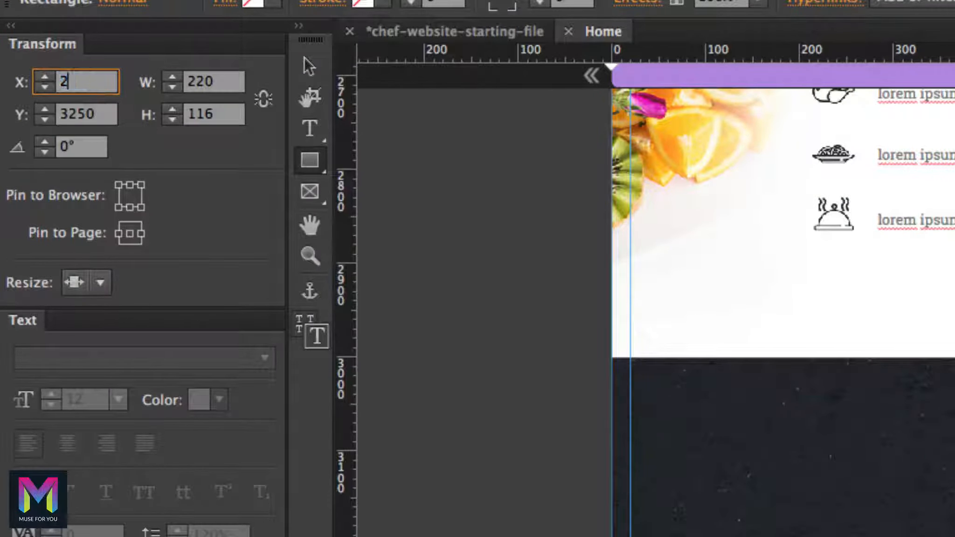
key(Return)
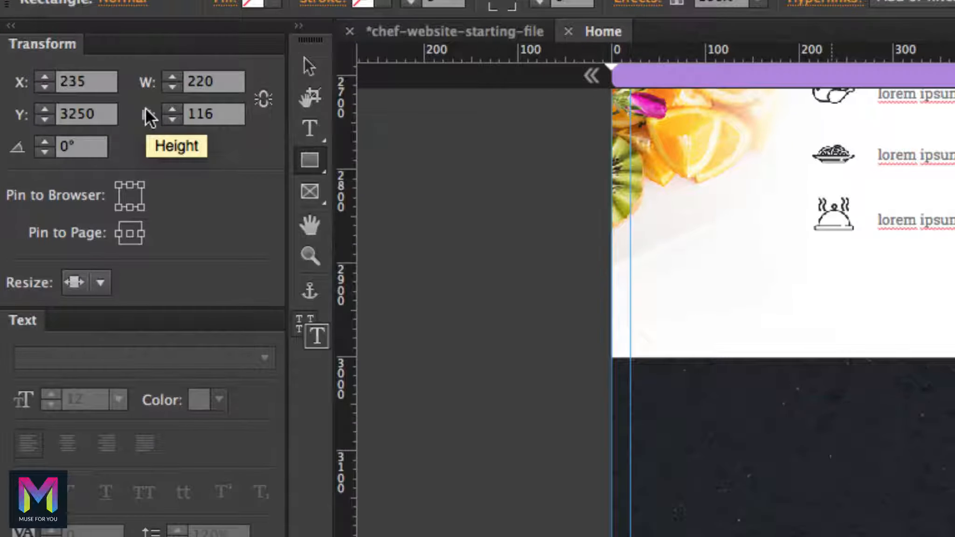
click(42, 111)
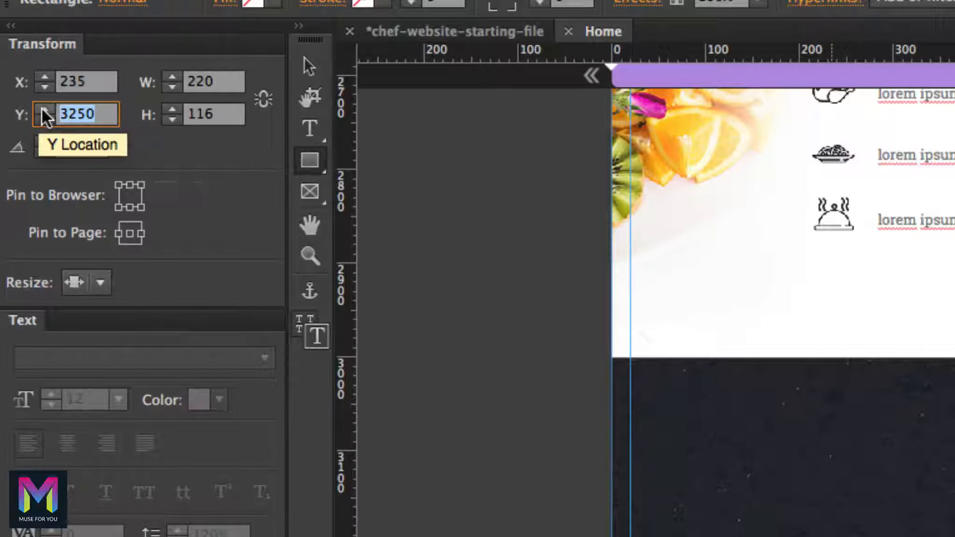
text(3238)
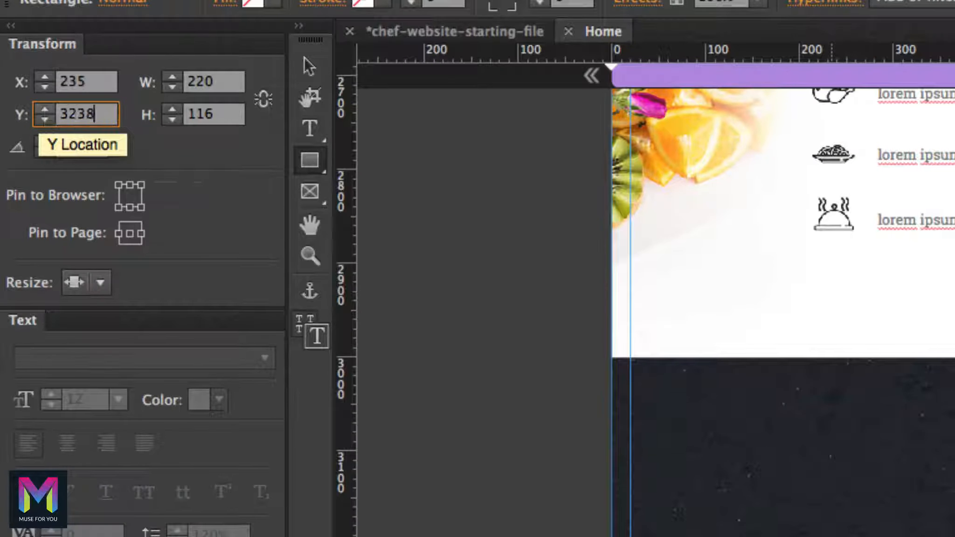
key(Return)
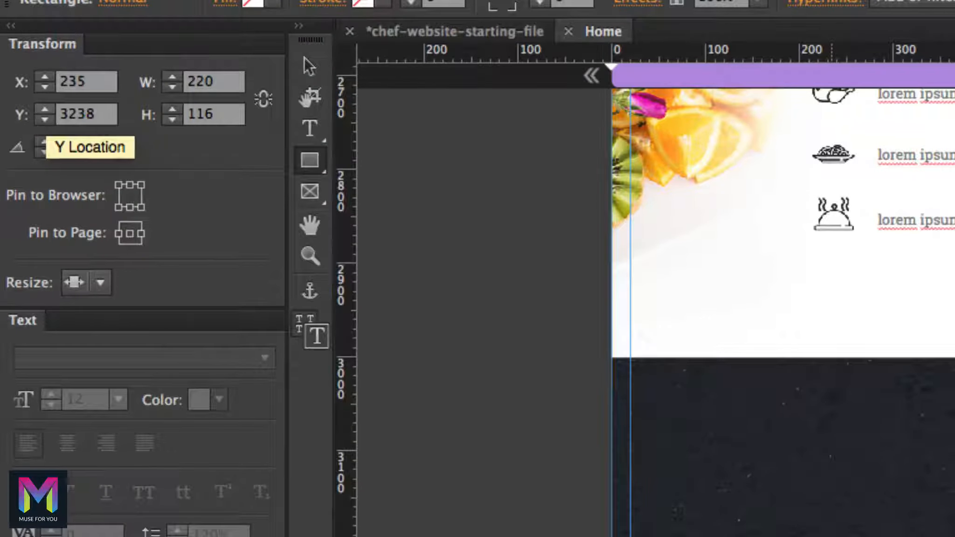
- Set the rectangle's width to 330 and its height to 100
click(145, 79)
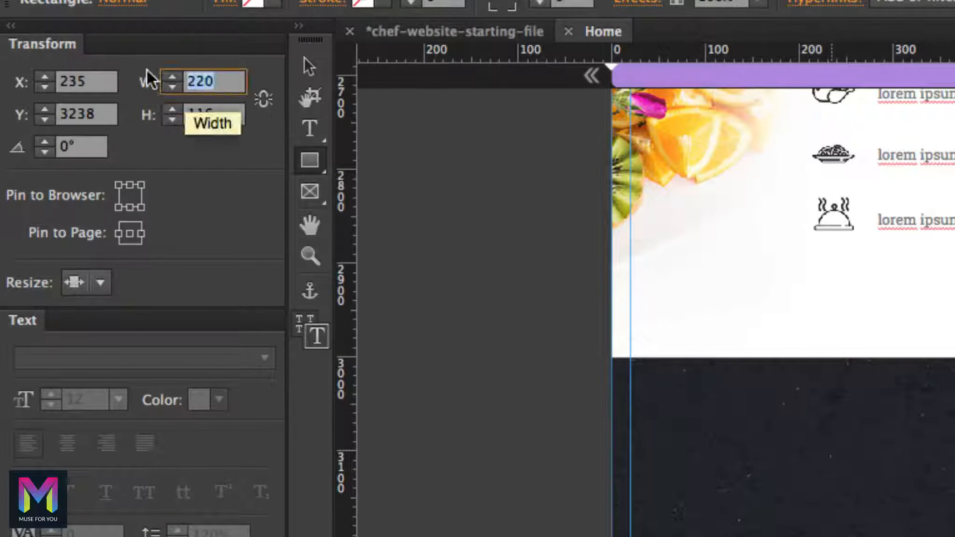
text(330)
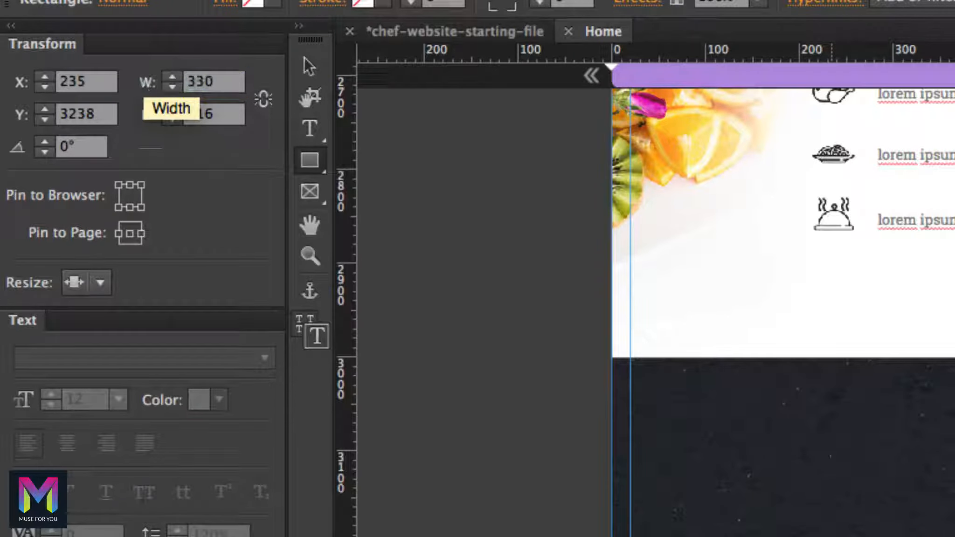
click(145, 112)
text(00)
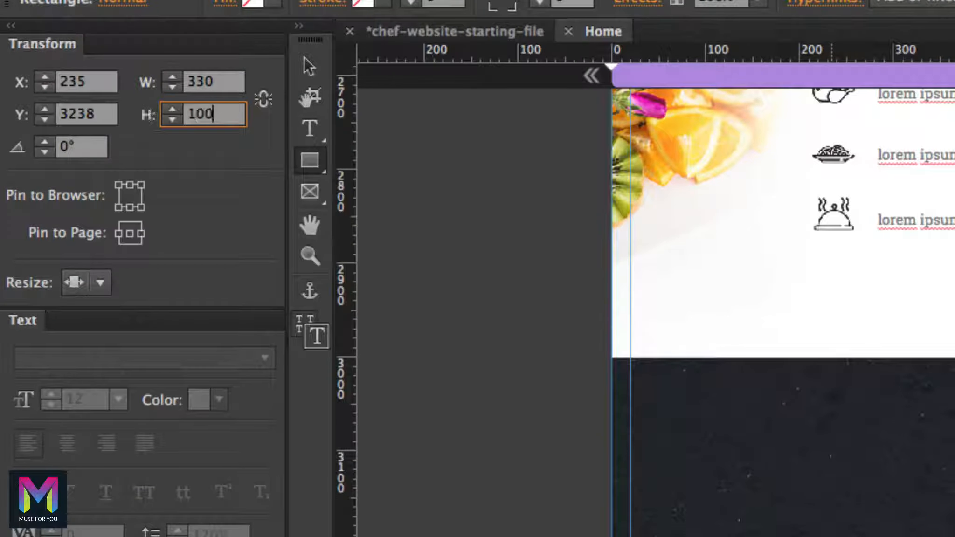
key(Return)
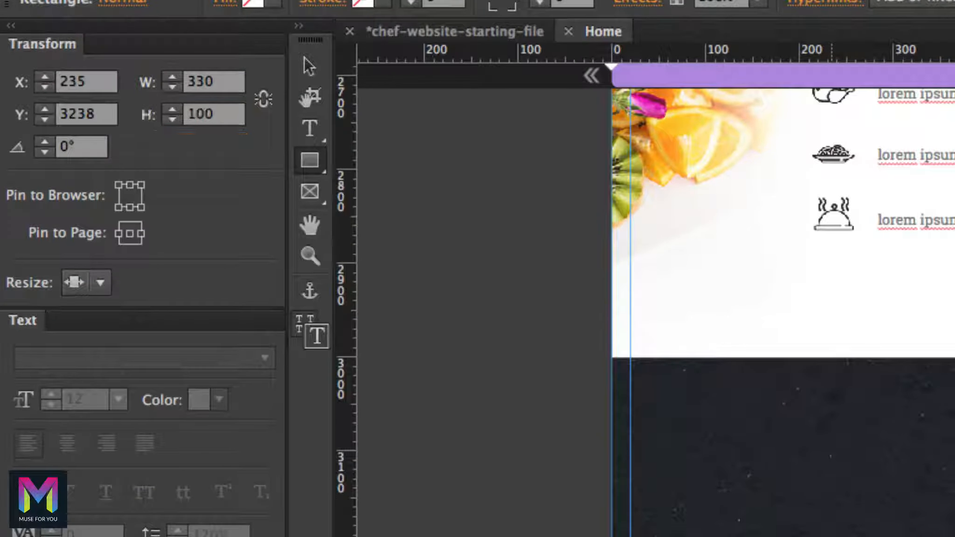
- Pin the 330 by 100 rectangle to the page center and change its resize behavior
click(130, 233)
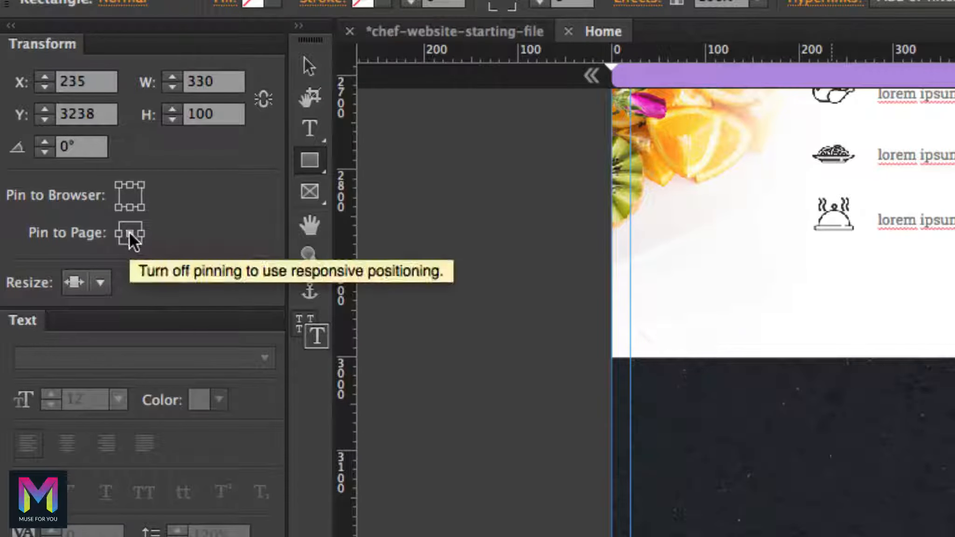
click(99, 282)
click(113, 306)
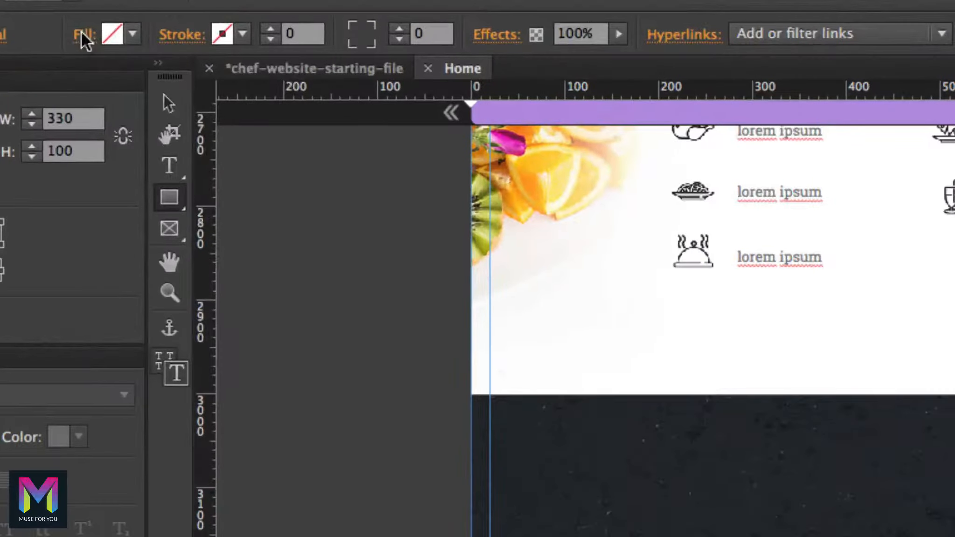
- Fill the rectangle with a horizontal gradient from the pink swatch to the orange swatch
click(83, 36)
click(176, 154)
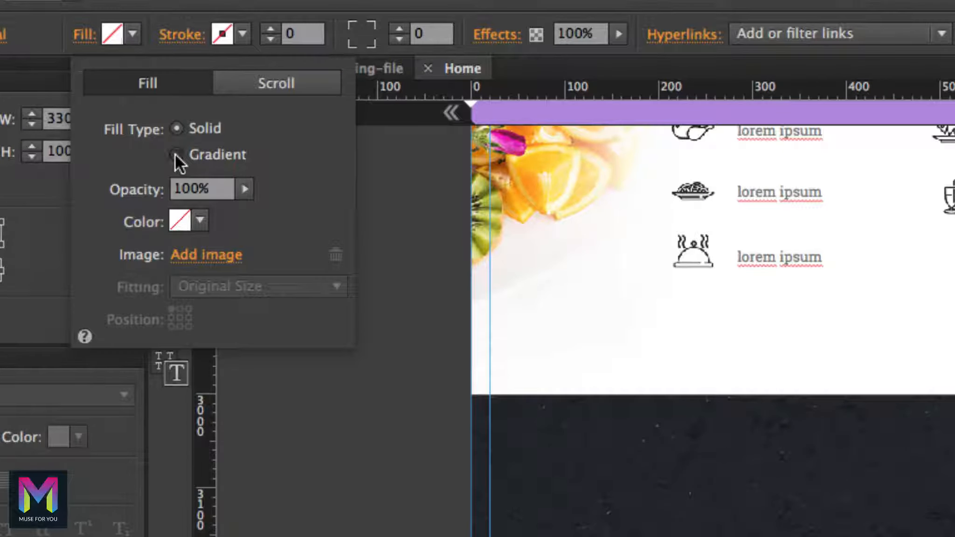
click(201, 221)
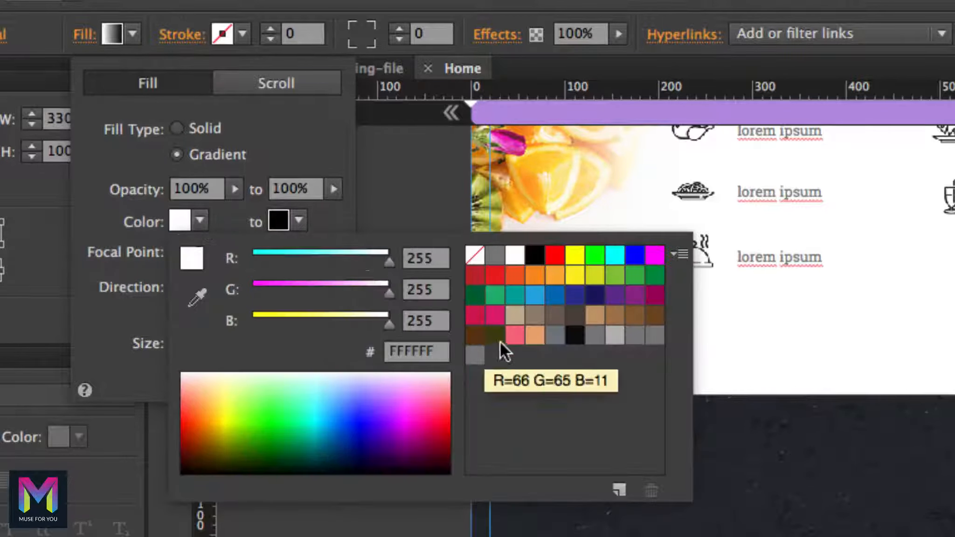
click(514, 335)
click(299, 220)
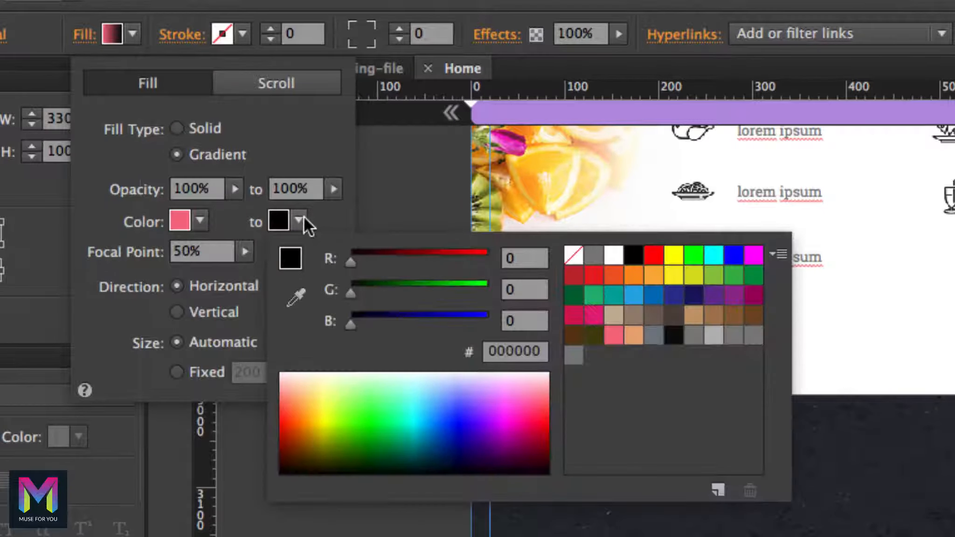
click(632, 334)
click(100, 222)
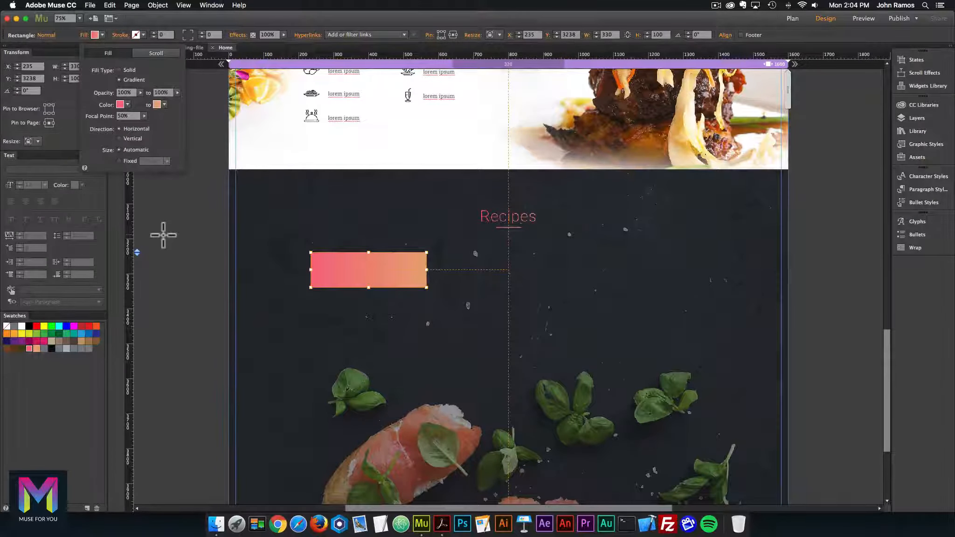
- Inspect the gradient rectangle, compare it with the recipe cards in the Adobe Acrobat reference PDF, and return to Adobe Muse
click(116, 60)
click(228, 157)
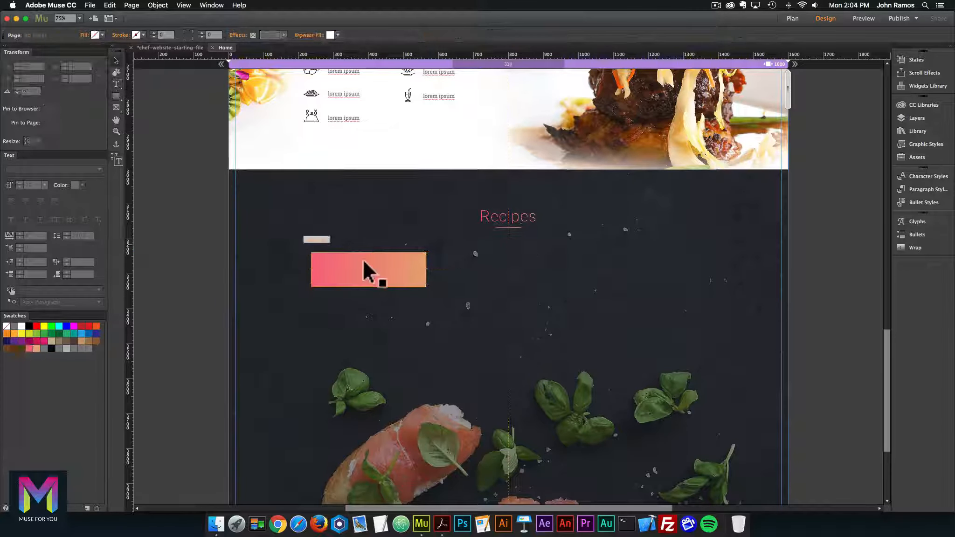
click(382, 266)
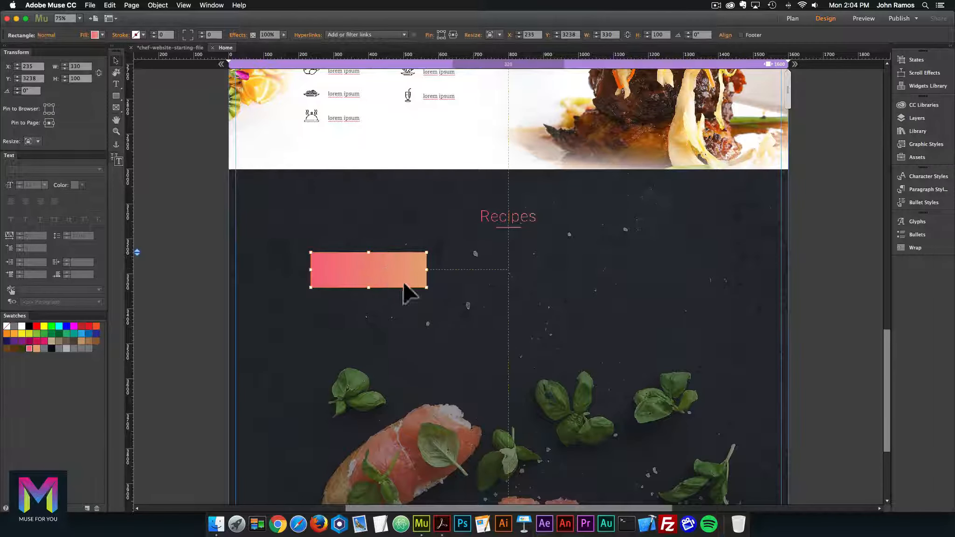
click(443, 507)
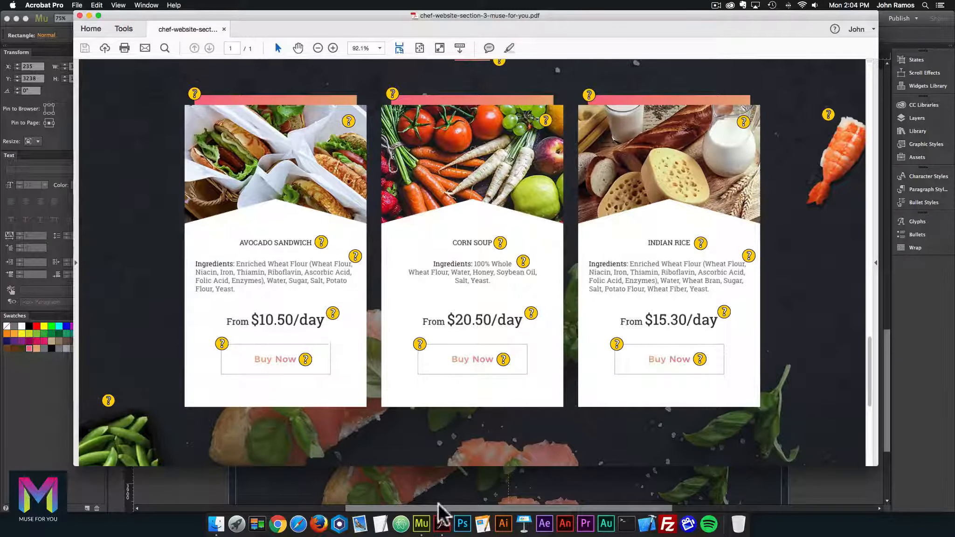
click(421, 523)
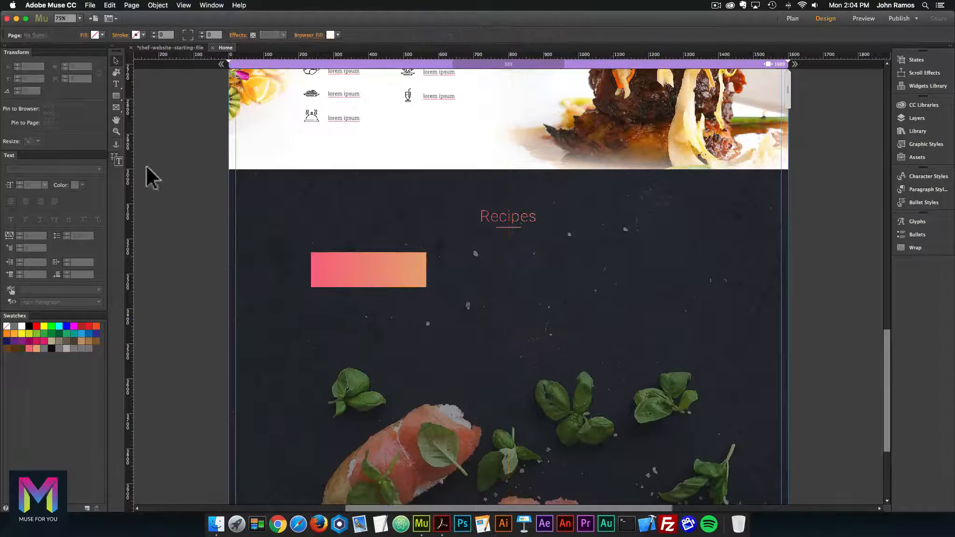
- Draw a second rectangle about 158 px square below the gradient bar and position it at X 215, Y 3258
click(117, 96)
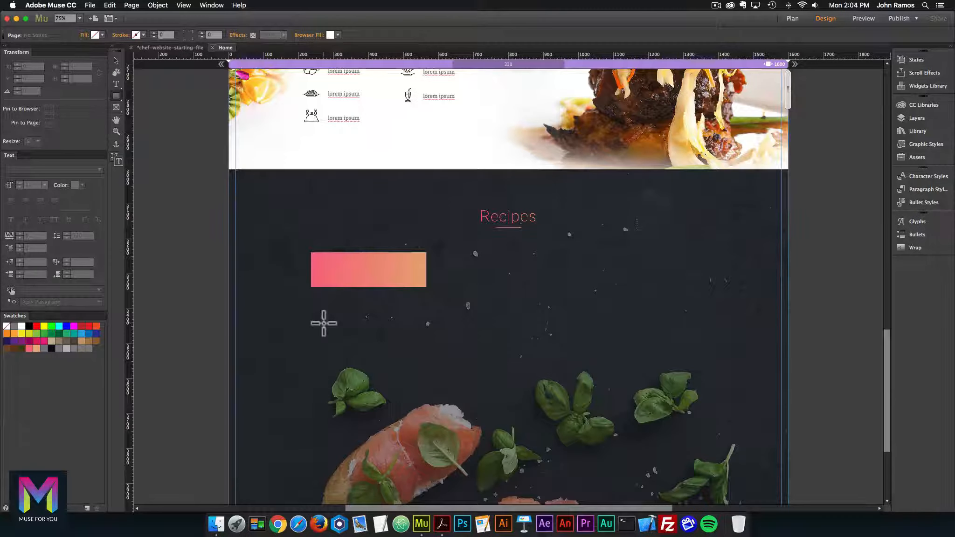
drag(322, 322, 378, 377)
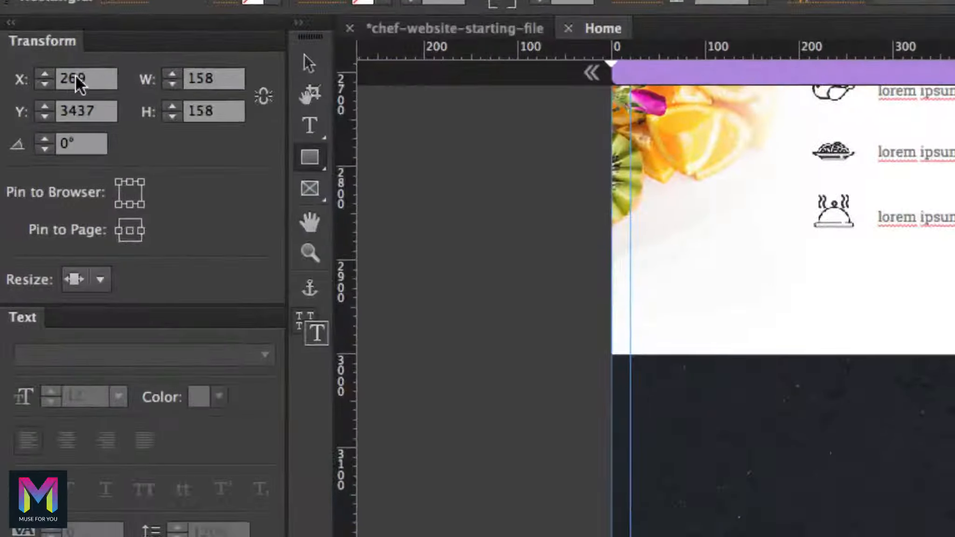
click(14, 66)
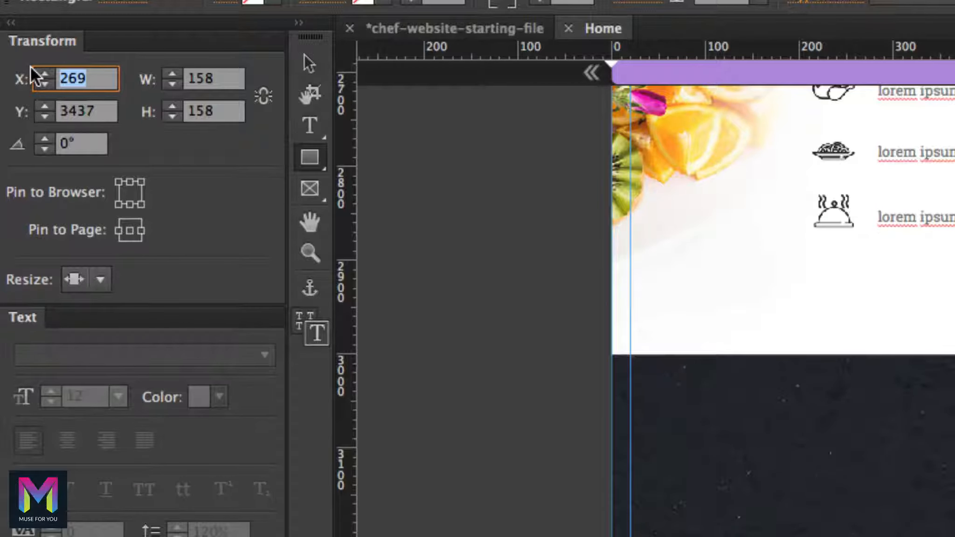
text(214)
key(Return)
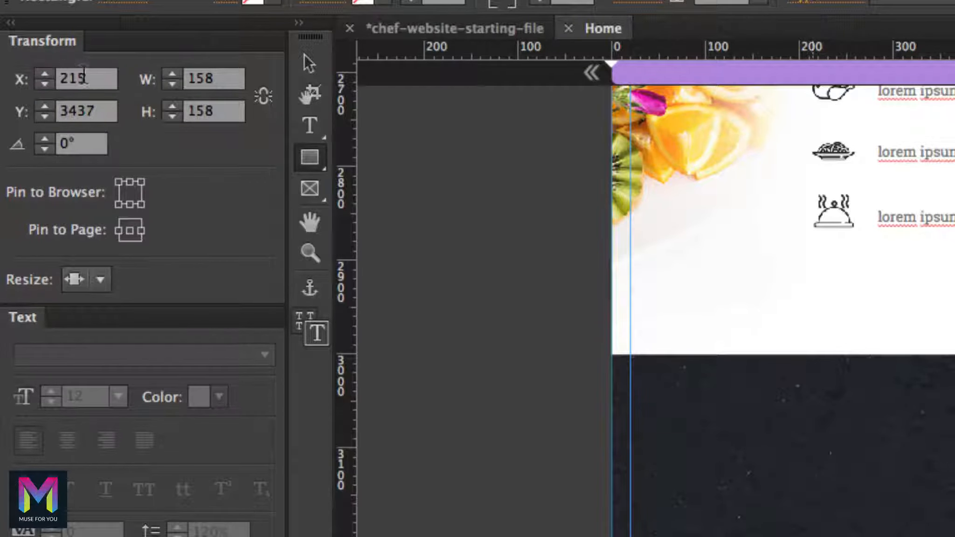
click(51, 107)
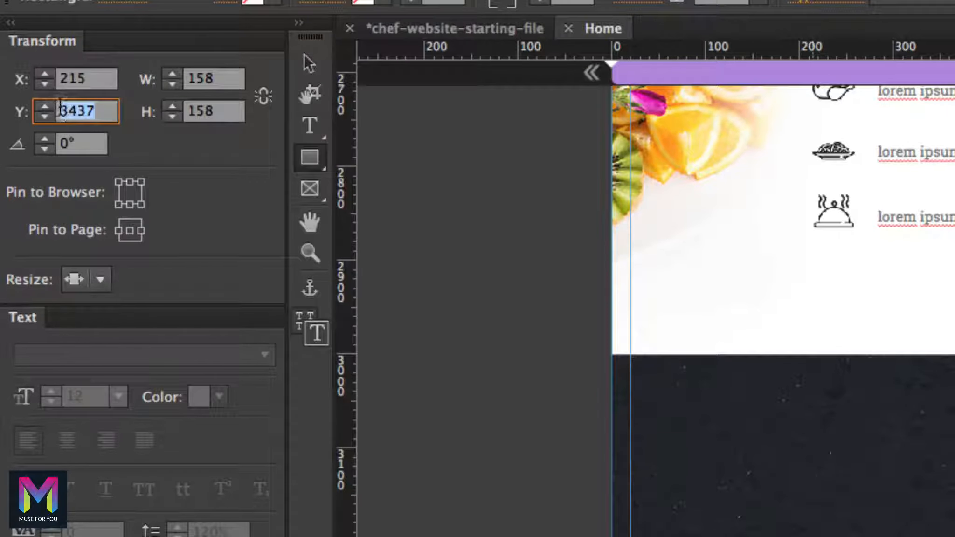
text(325)
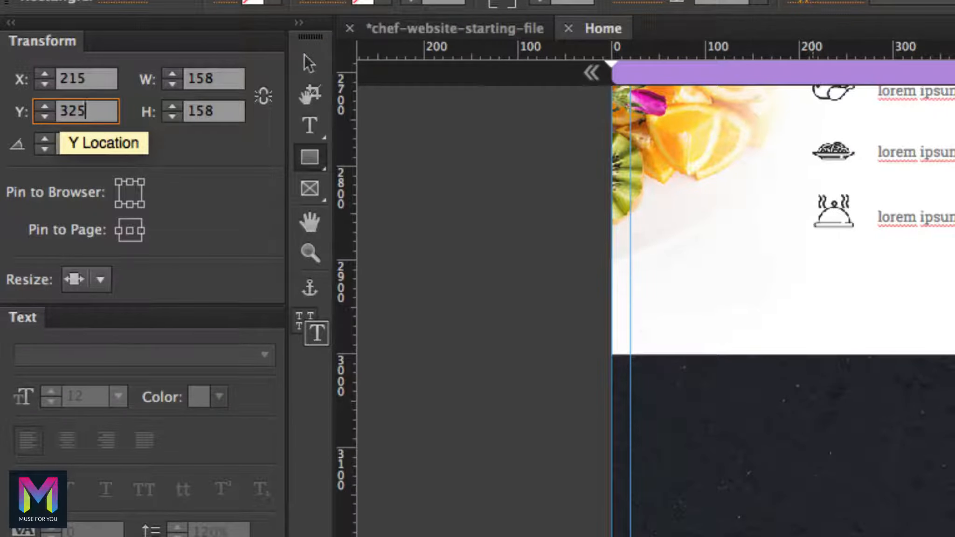
text(8)
key(Return)
- Set the second rectangle's width to 370 and its height to 614
drag(238, 79, 163, 74)
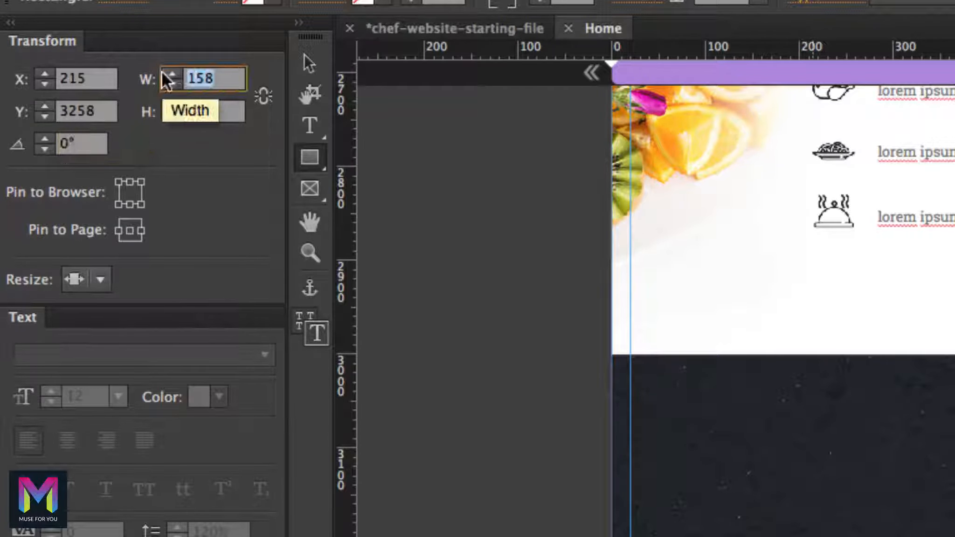
text(370)
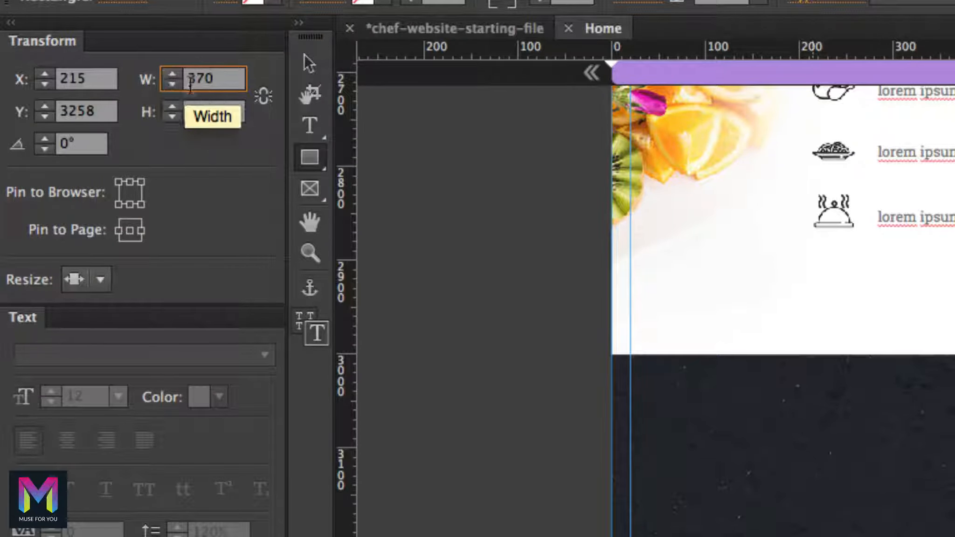
drag(235, 112, 165, 105)
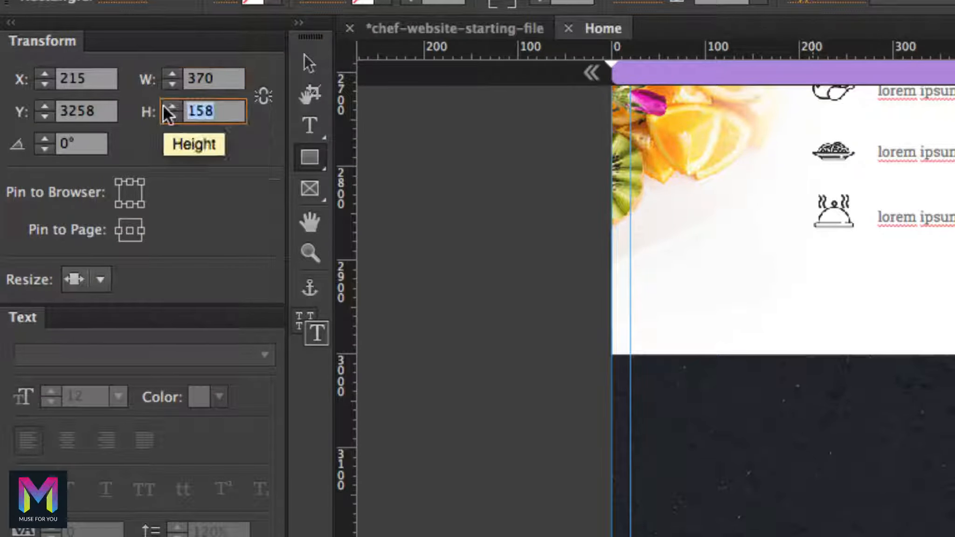
text(614)
key(Return)
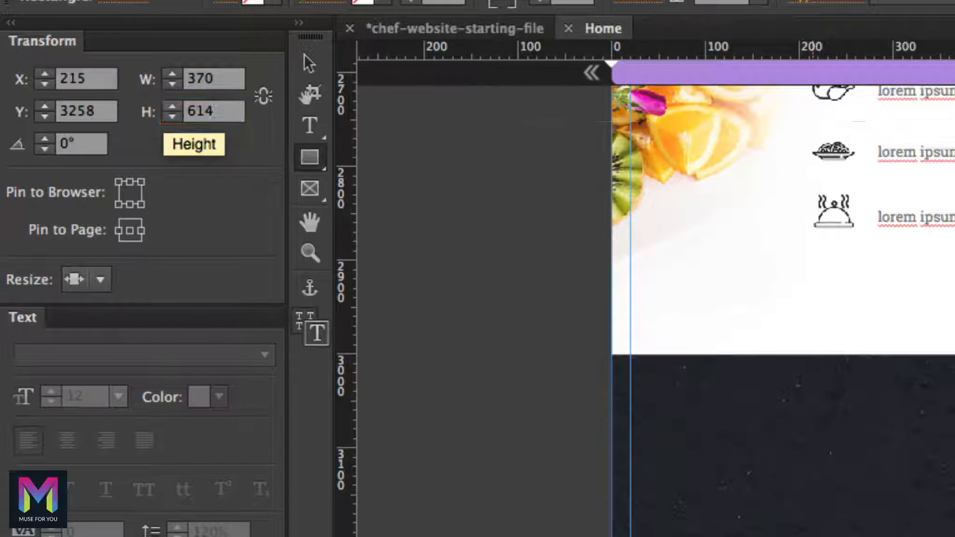
- Pin the card rectangle to the center of the page and set its resize behavior to None
click(129, 231)
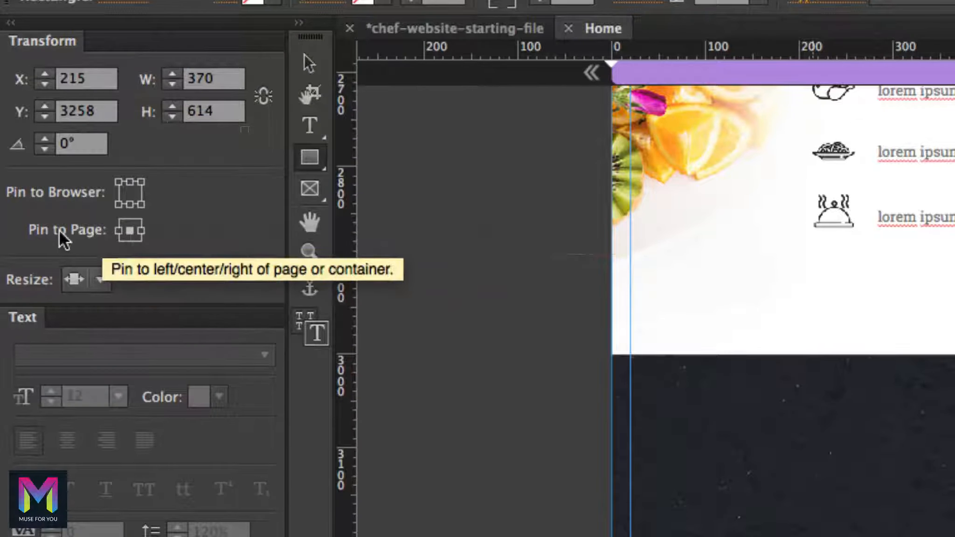
click(102, 280)
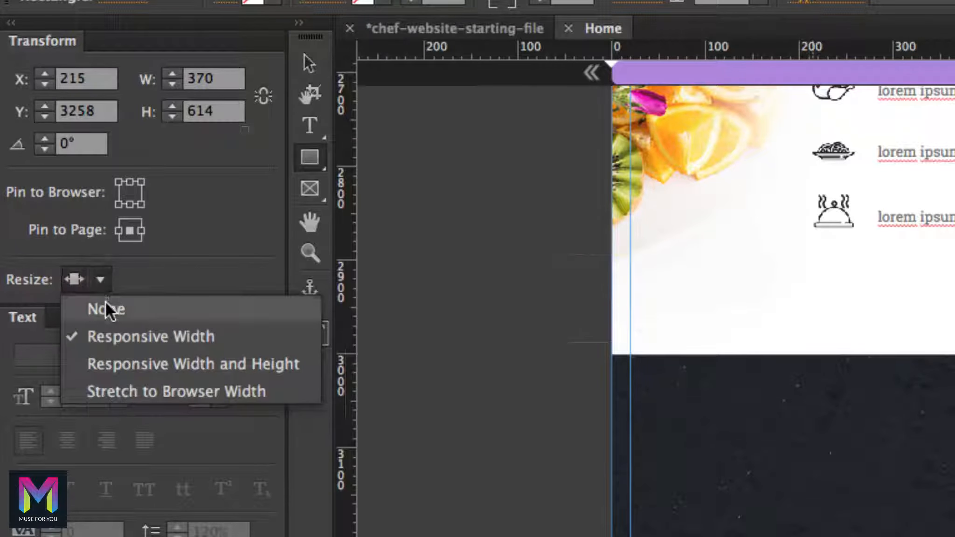
click(106, 304)
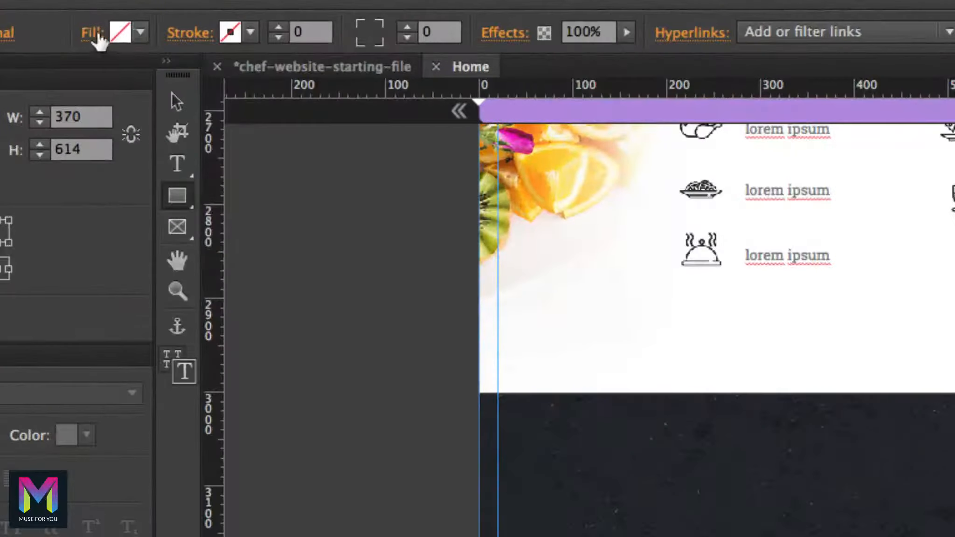
- Fill the card rectangle with the solid white swatch
click(102, 35)
click(220, 48)
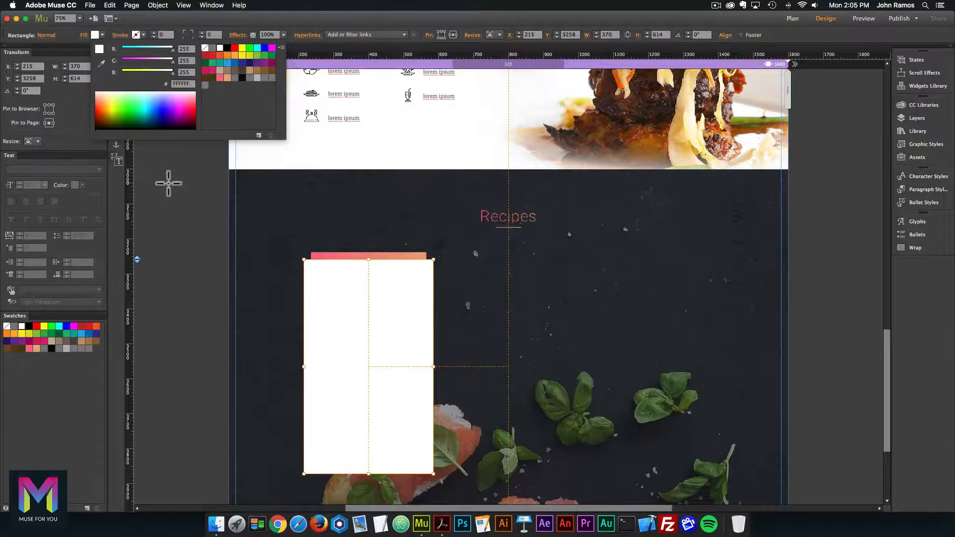
click(80, 36)
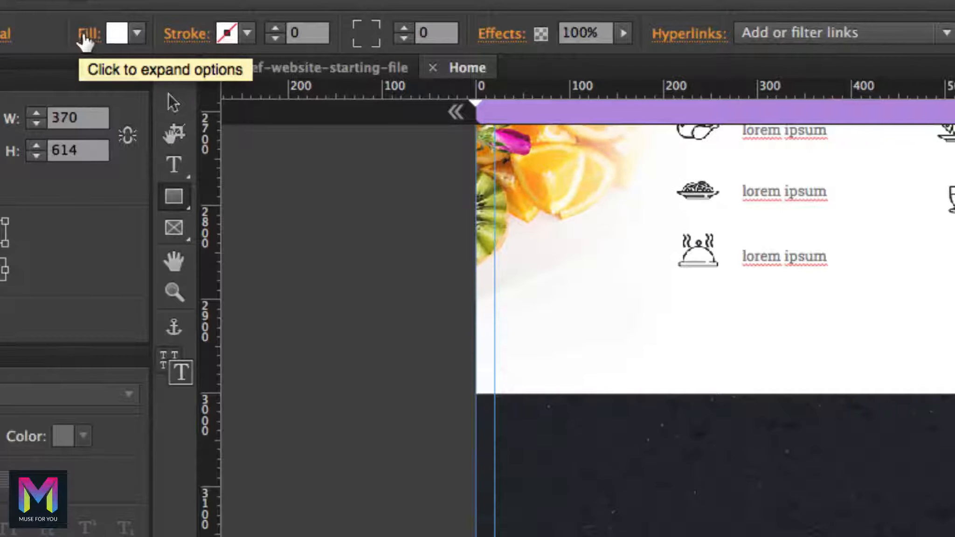
- Add avocado-sandwich.jpg from the assets folder as the card rectangle's fill image, and deselect the card
click(82, 35)
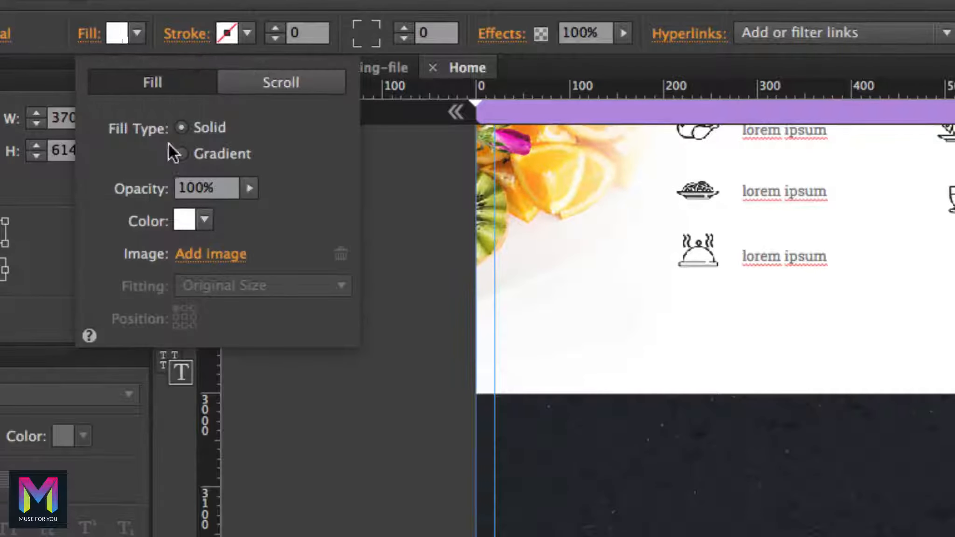
click(200, 254)
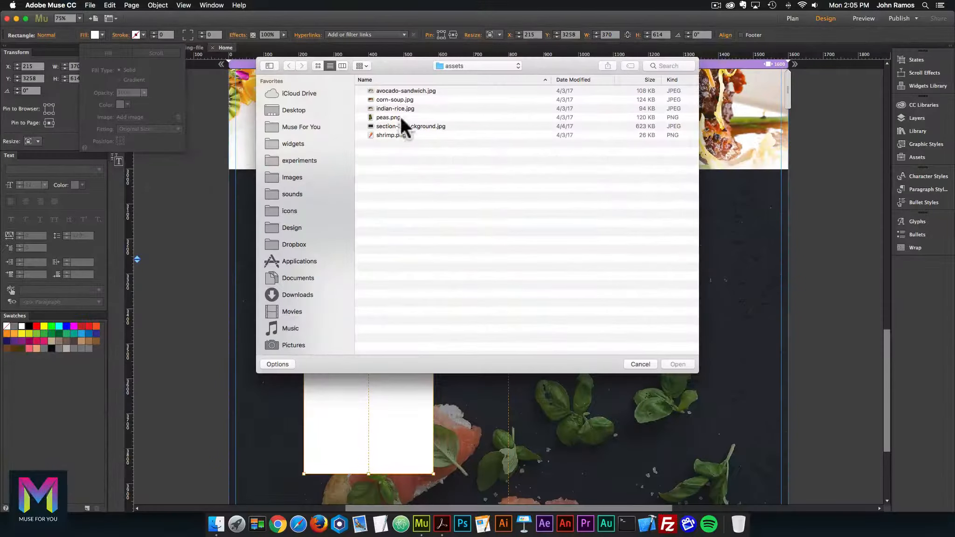
click(552, 172)
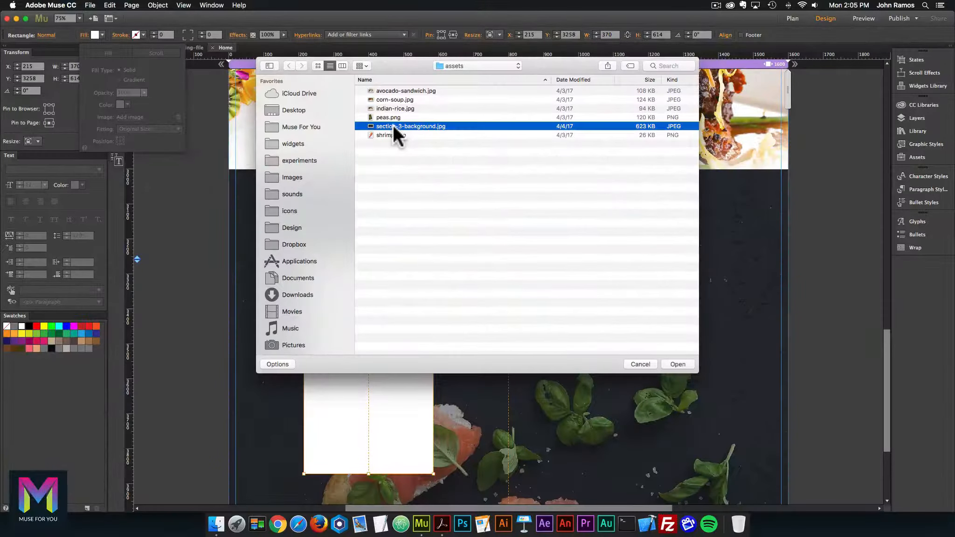
click(408, 91)
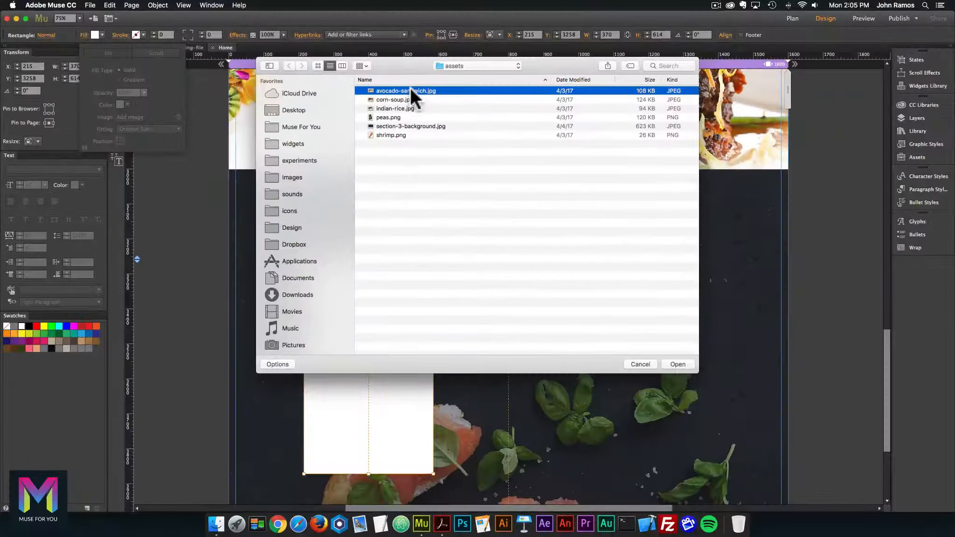
double_click(409, 89)
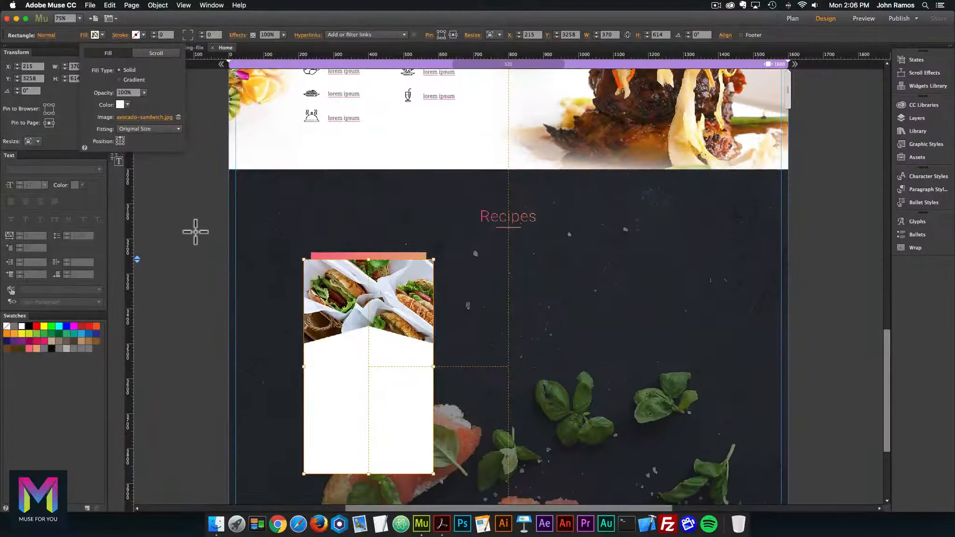
click(303, 402)
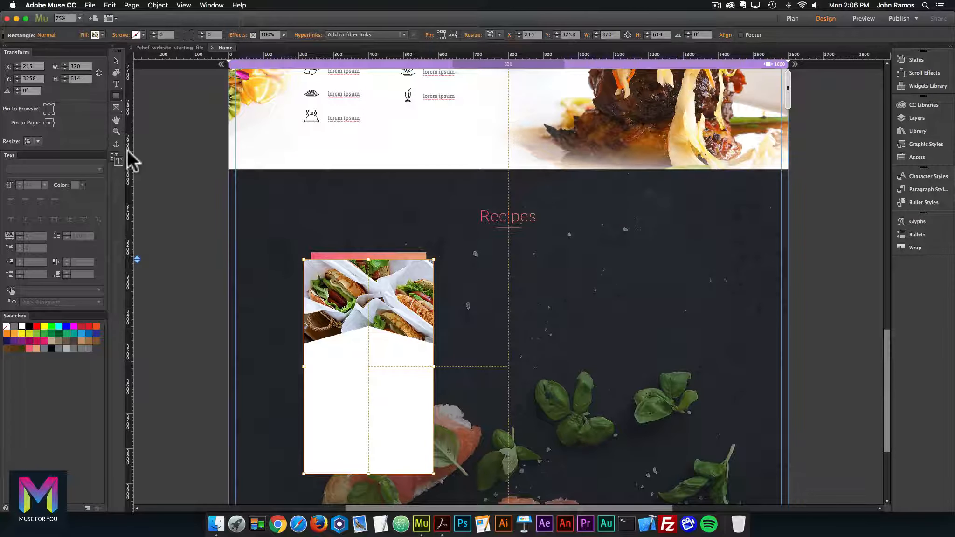
click(116, 61)
click(221, 284)
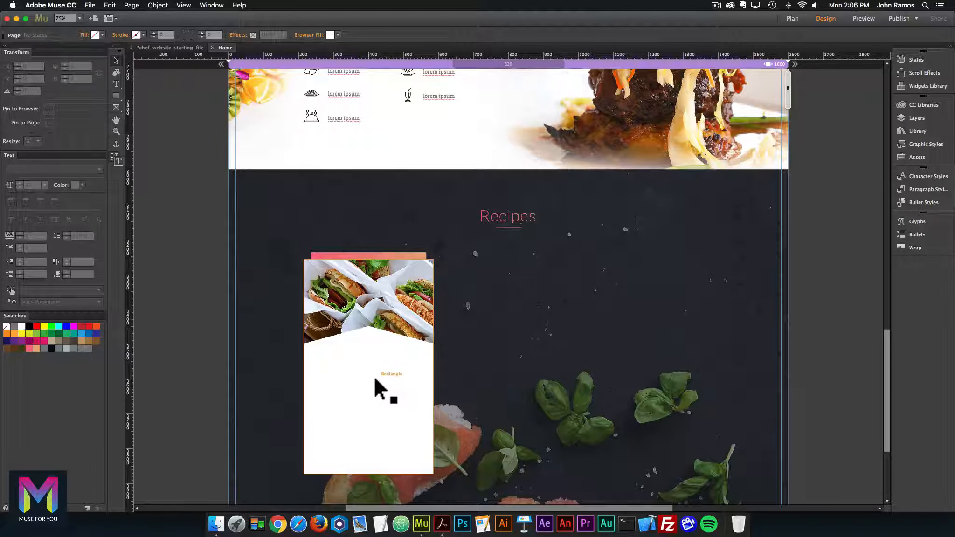
- Check the card title in the Adobe Acrobat reference PDF, return to Adobe Muse, and draw a text frame about 168 by 28 px below the card's photo
click(443, 522)
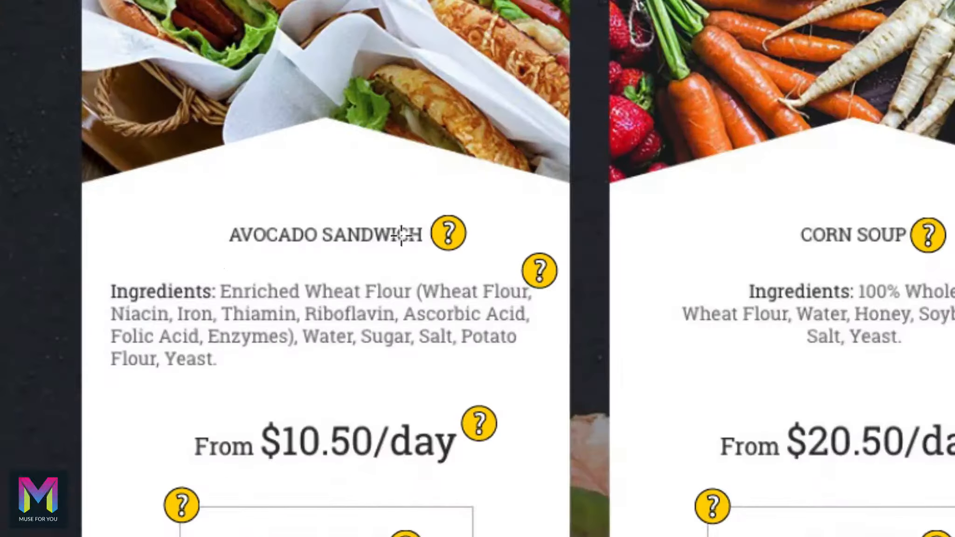
mouse_move(308, 242)
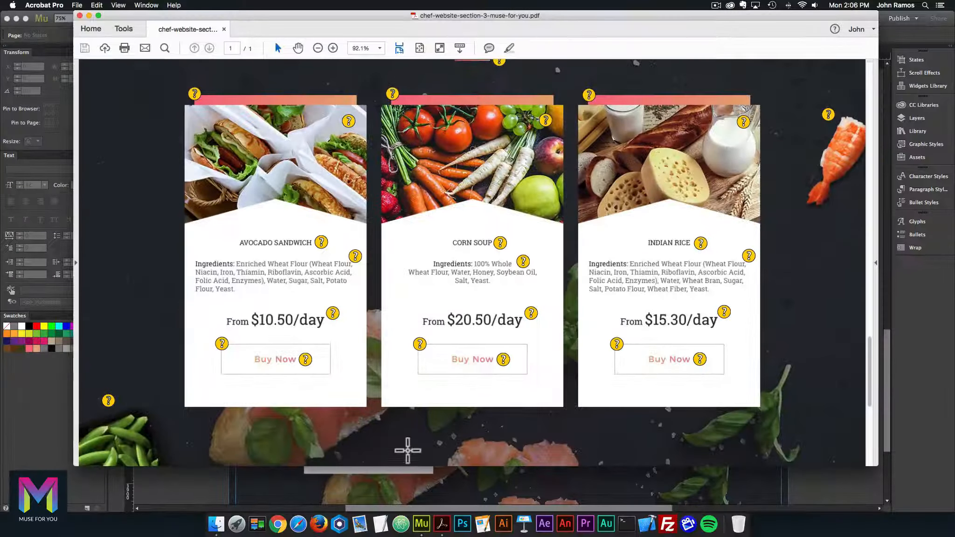
click(411, 508)
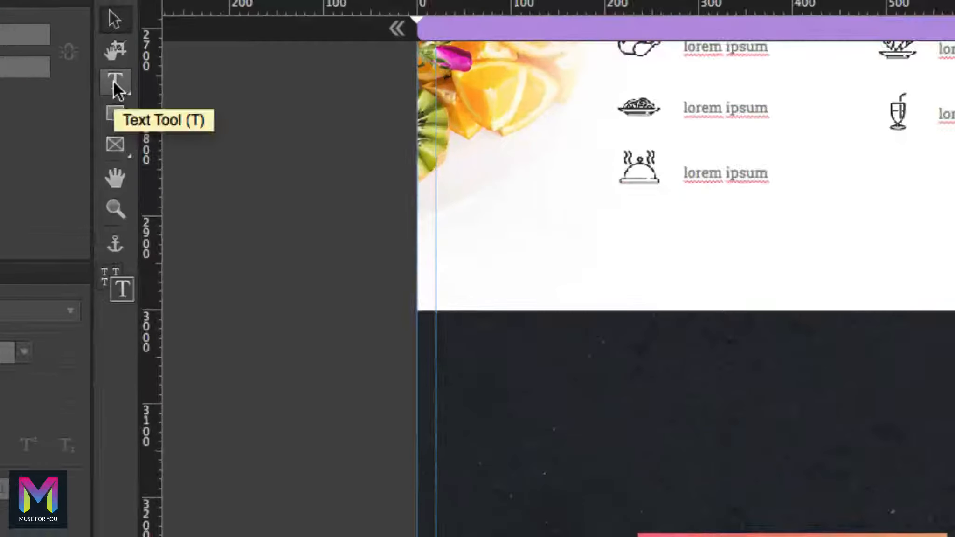
click(114, 84)
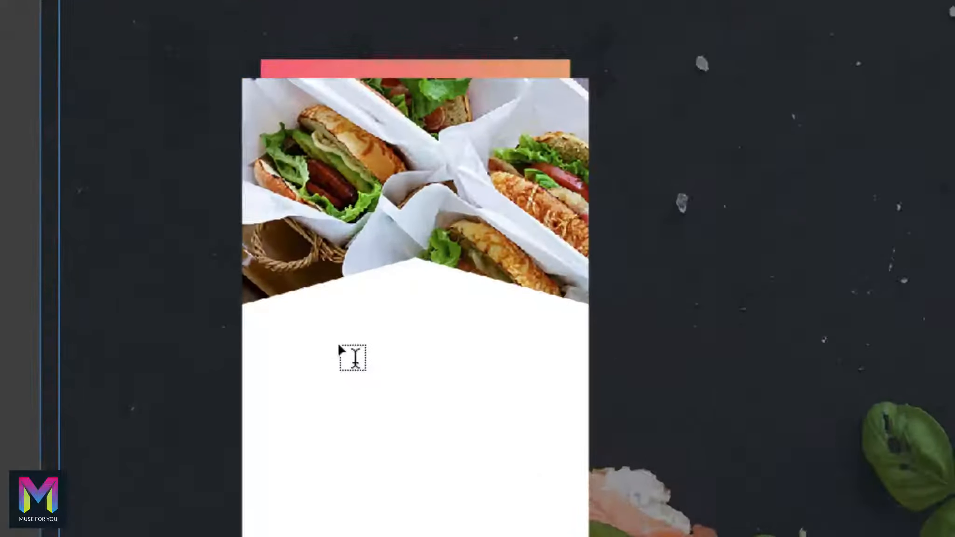
drag(337, 326, 495, 353)
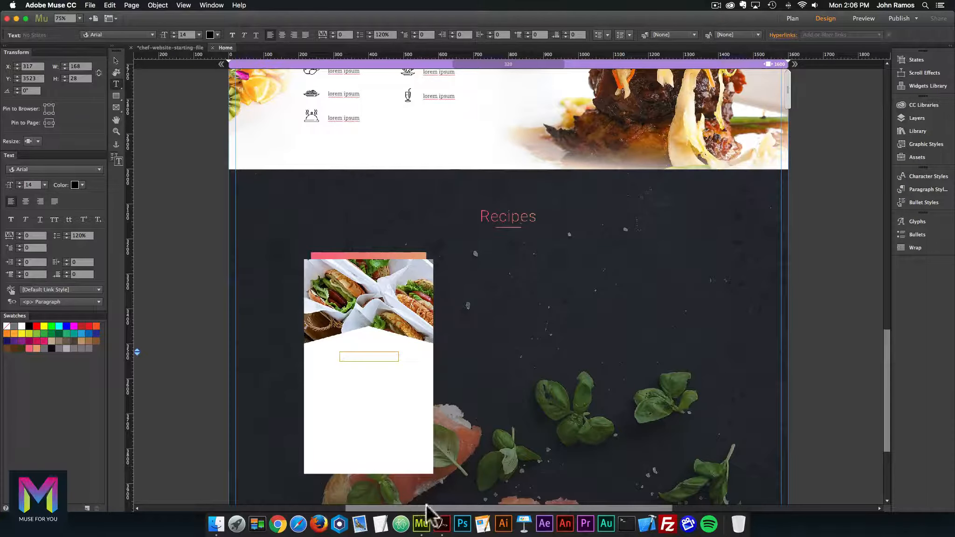
- Enter the card title "avocado sandwich" in lowercase in the new text frame and check it against the reference PDF
click(361, 355)
text(Avocado)
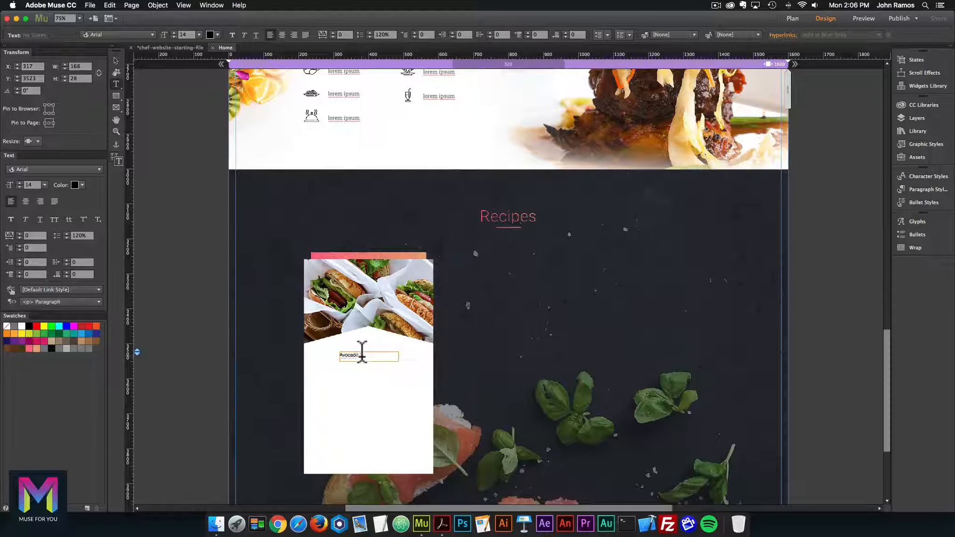
text( Sandwich)
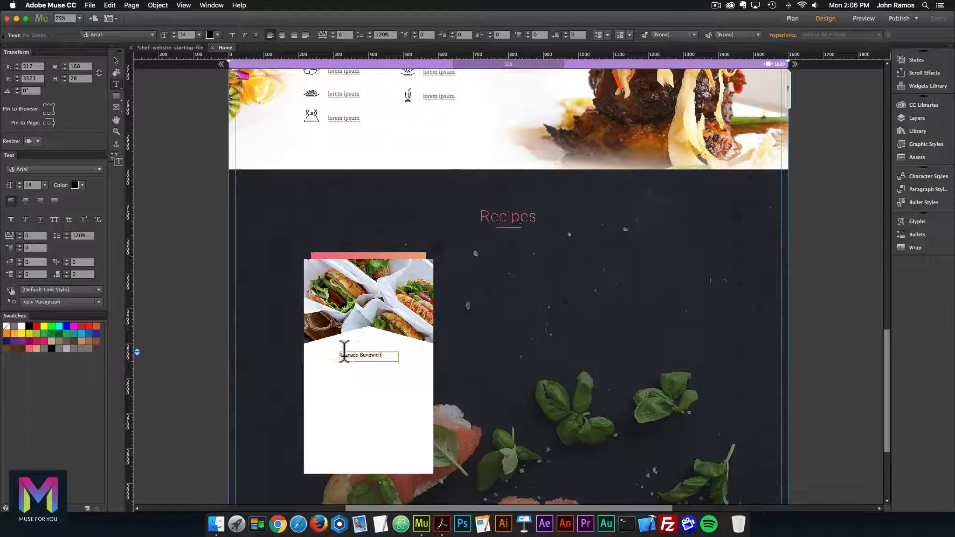
drag(343, 355, 359, 355)
text(ado s)
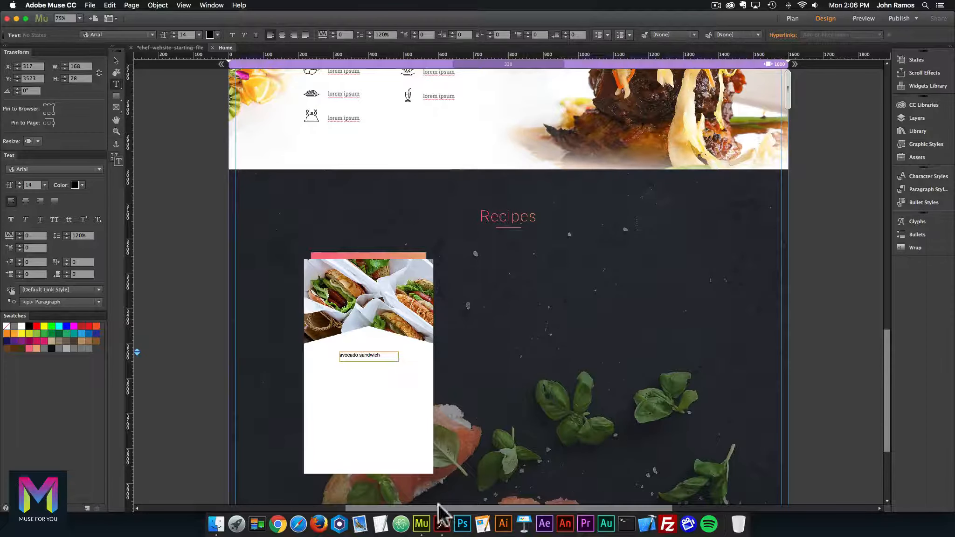
click(442, 521)
click(421, 518)
- Change the font of the whole "avocado sandwich" title to Roboto Slab
drag(380, 355, 340, 355)
key(super+equal)
key(super+equal)
key(super+equal)
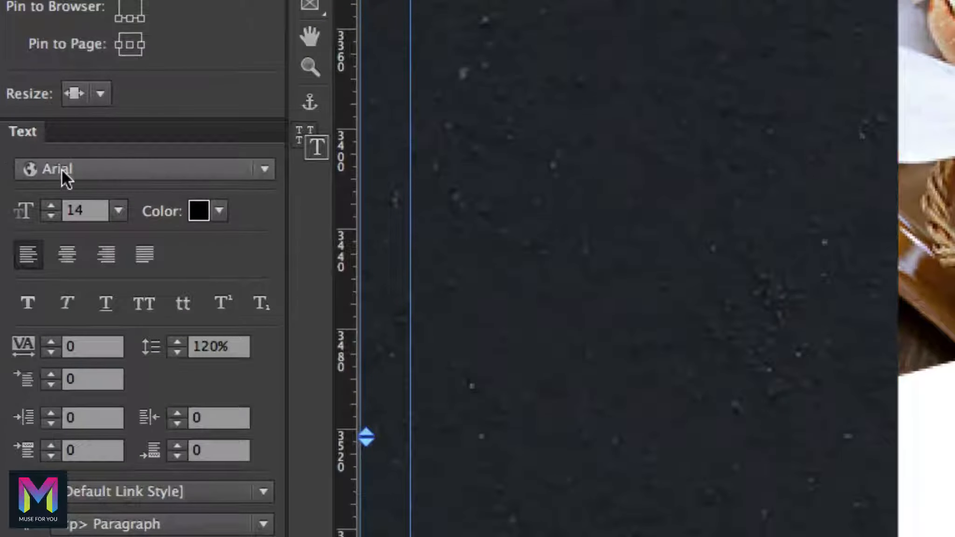
click(22, 169)
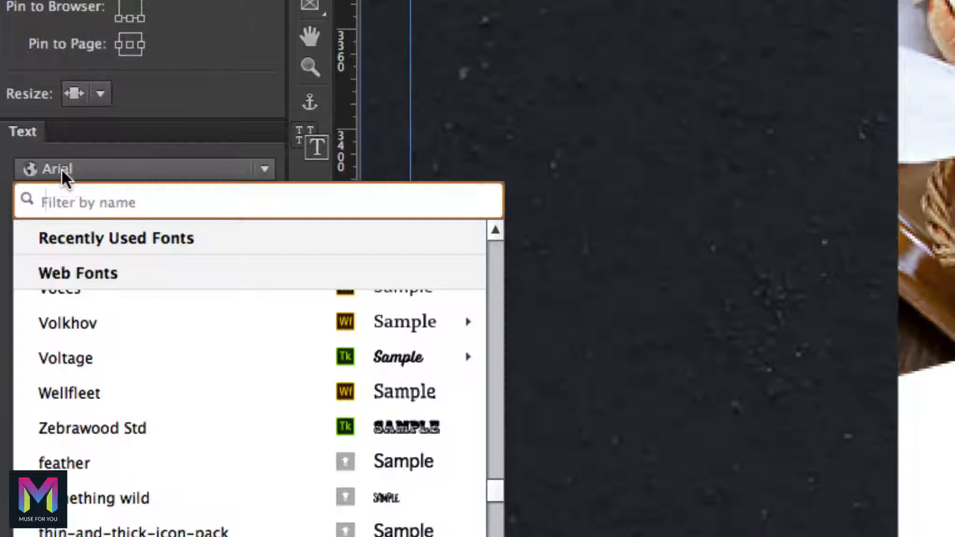
text(rob)
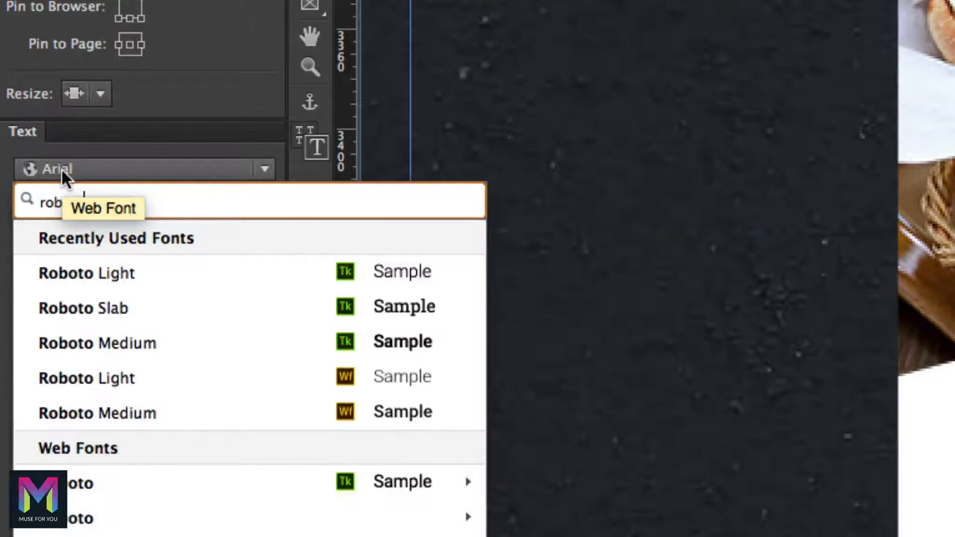
text(oto slab)
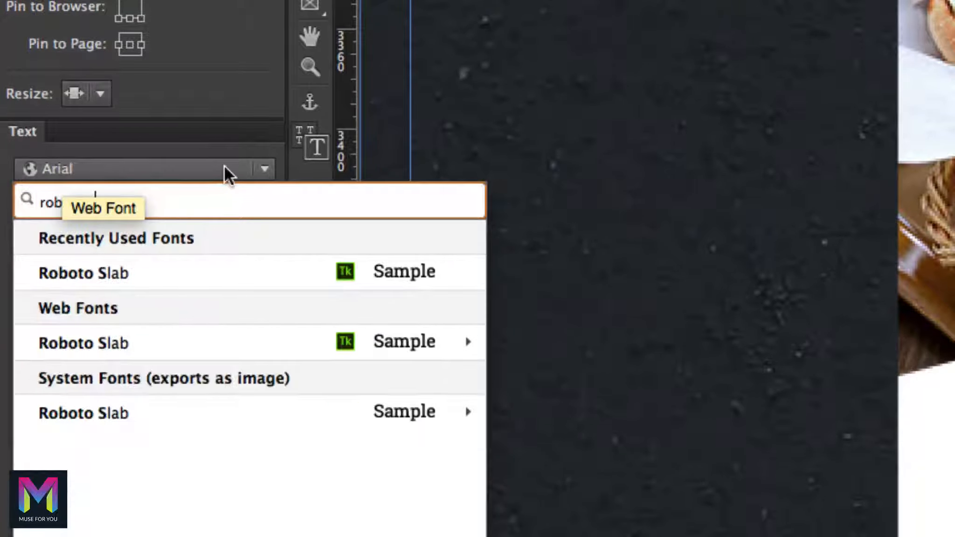
click(153, 268)
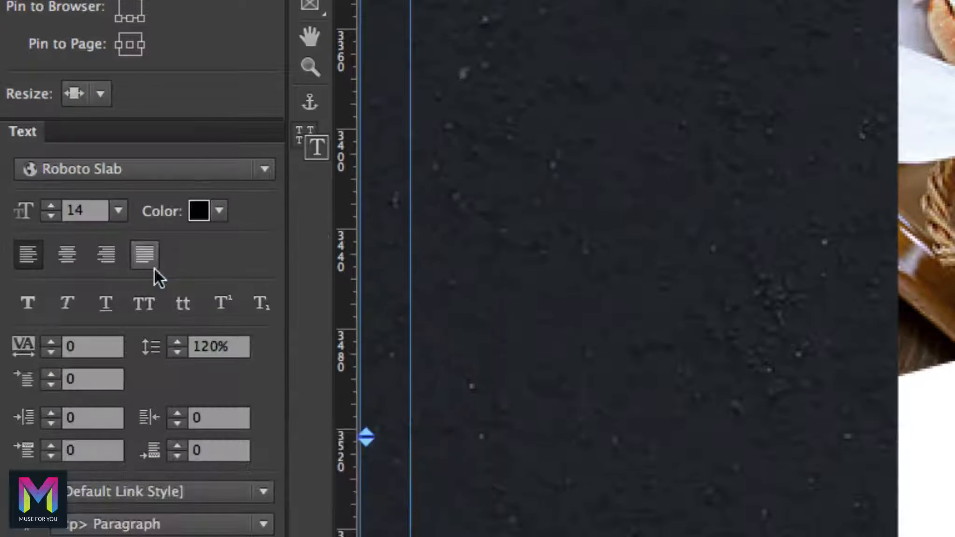
- Set the title's text color to #2A2A2A and save that color as a new swatch named with its color value
click(218, 212)
click(459, 342)
text(2)
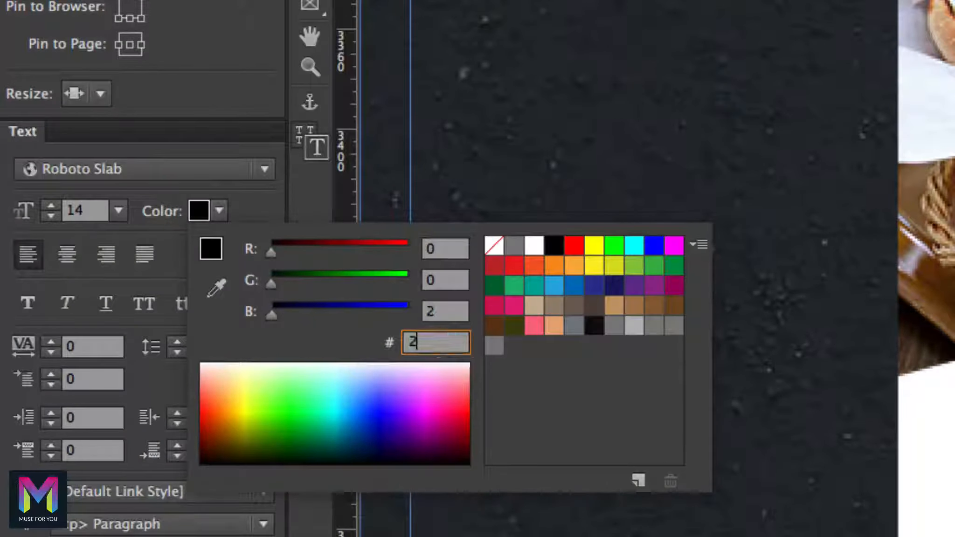
text(a2a2a)
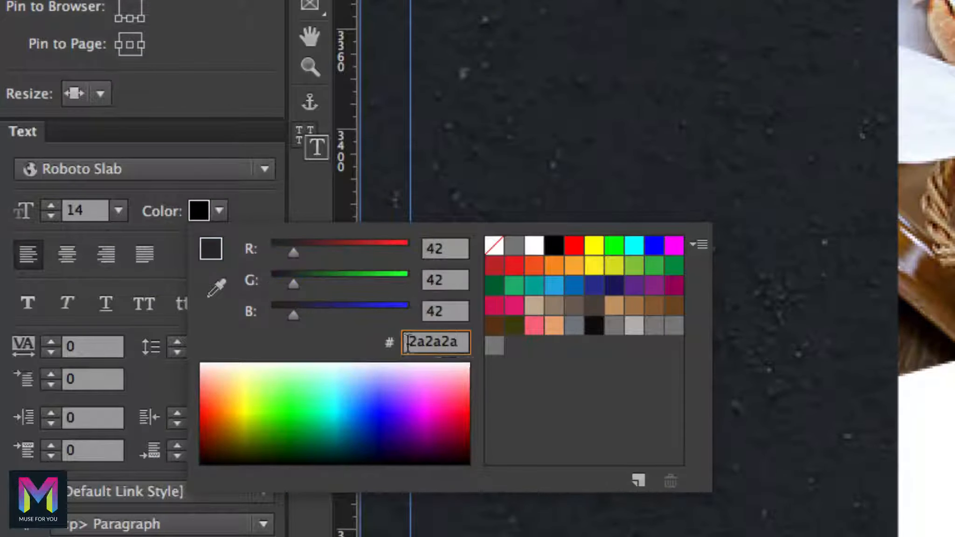
click(642, 474)
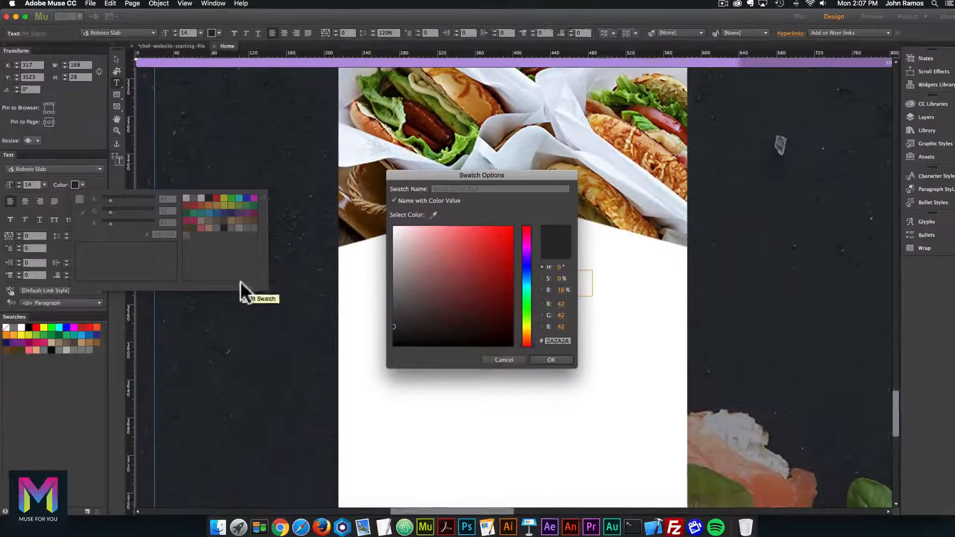
click(545, 357)
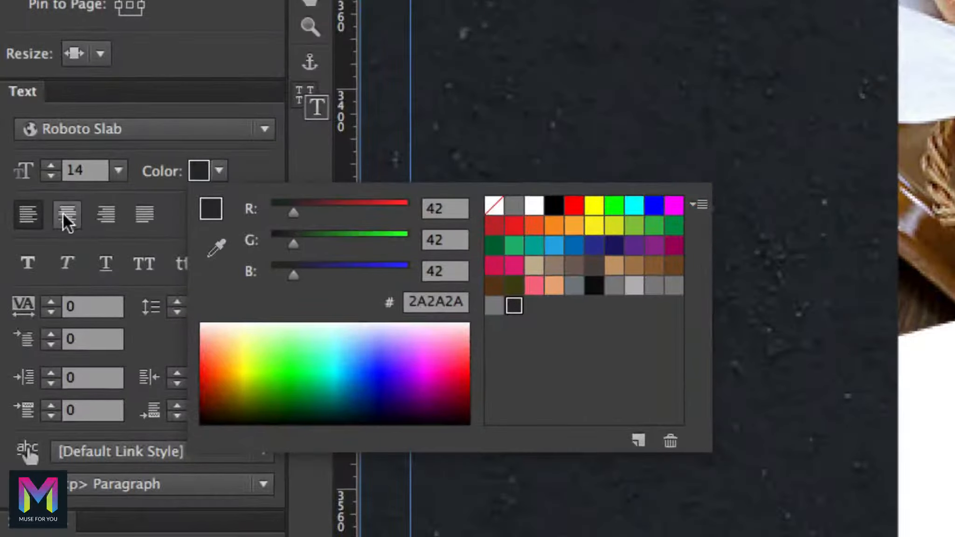
- Center-align the card title and format it in all caps
click(67, 220)
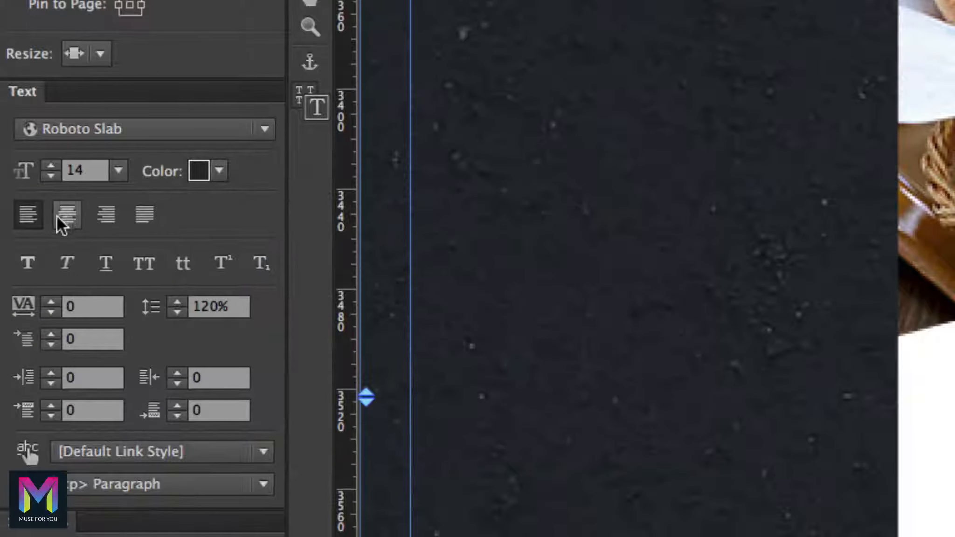
click(68, 219)
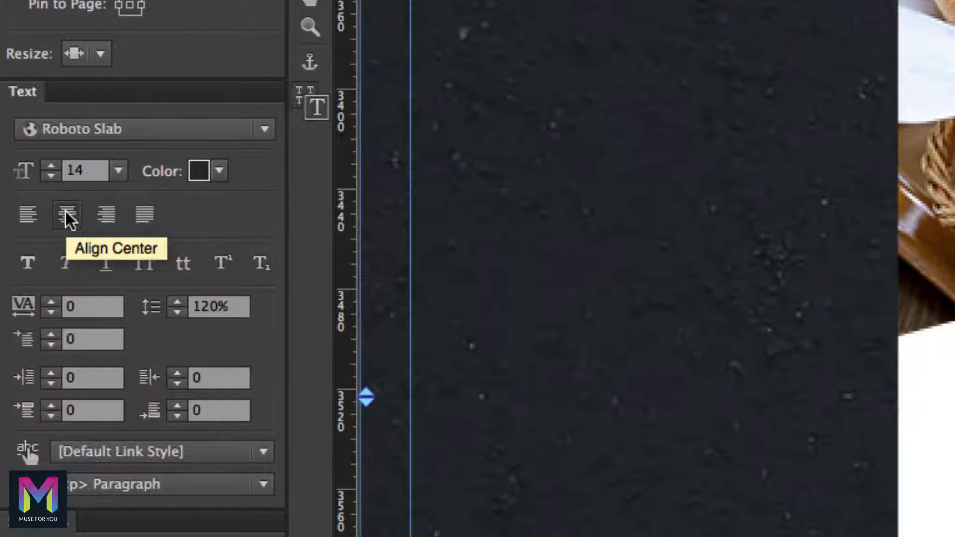
click(152, 264)
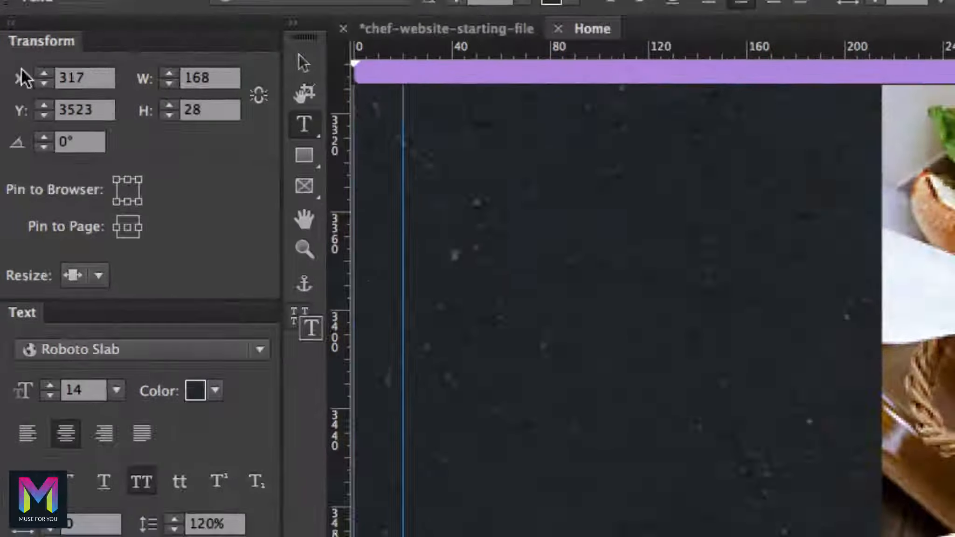
- Position the "AVOCADO SANDWICH" title's text frame at X 298 and Y 3529
click(29, 67)
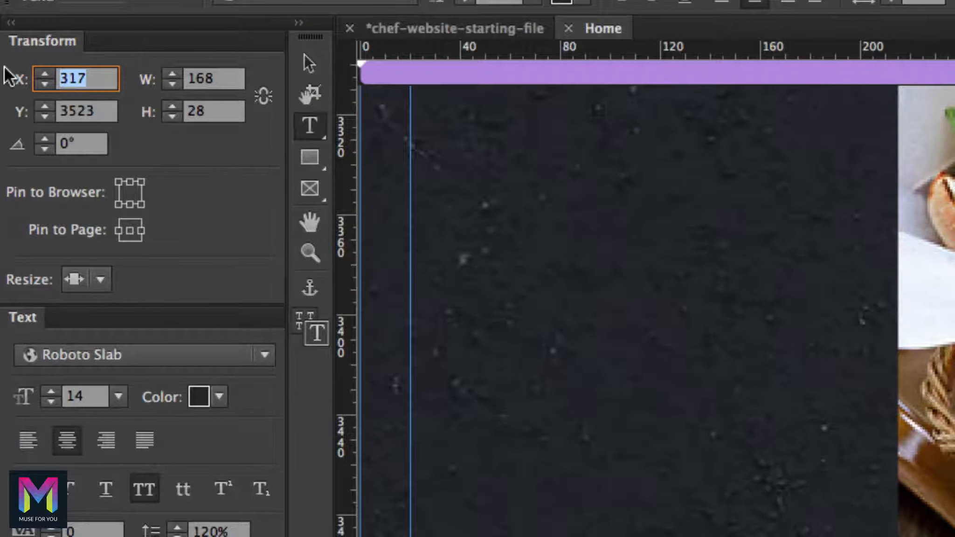
text(298)
key(Return)
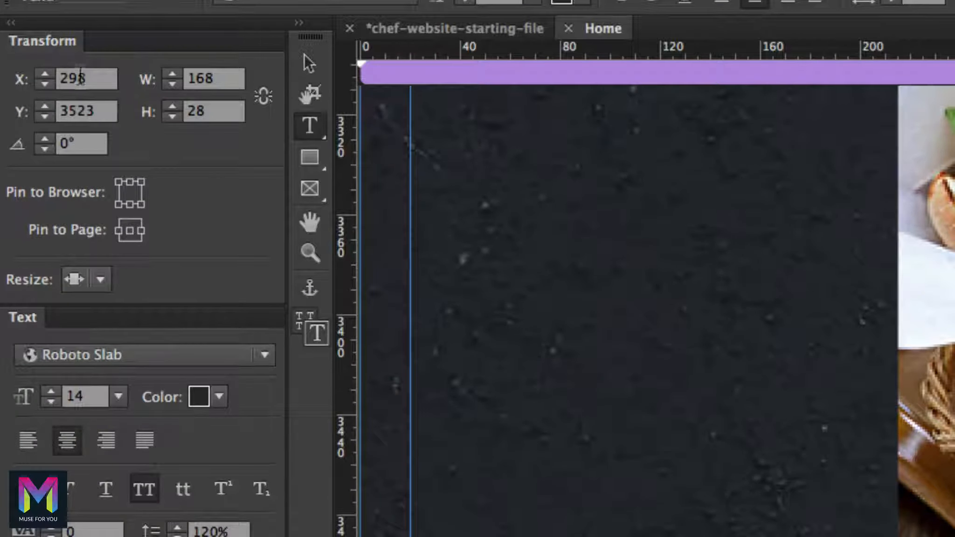
click(92, 111)
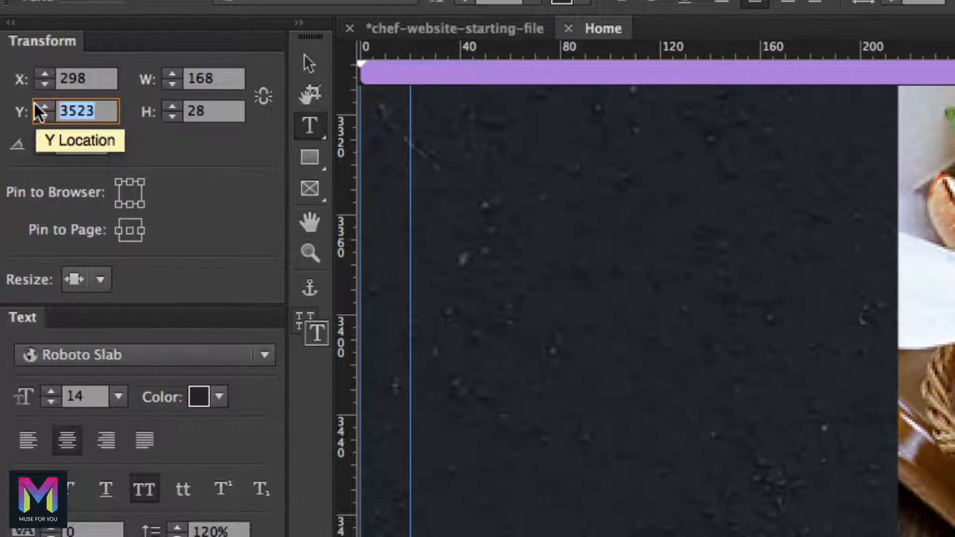
text(352)
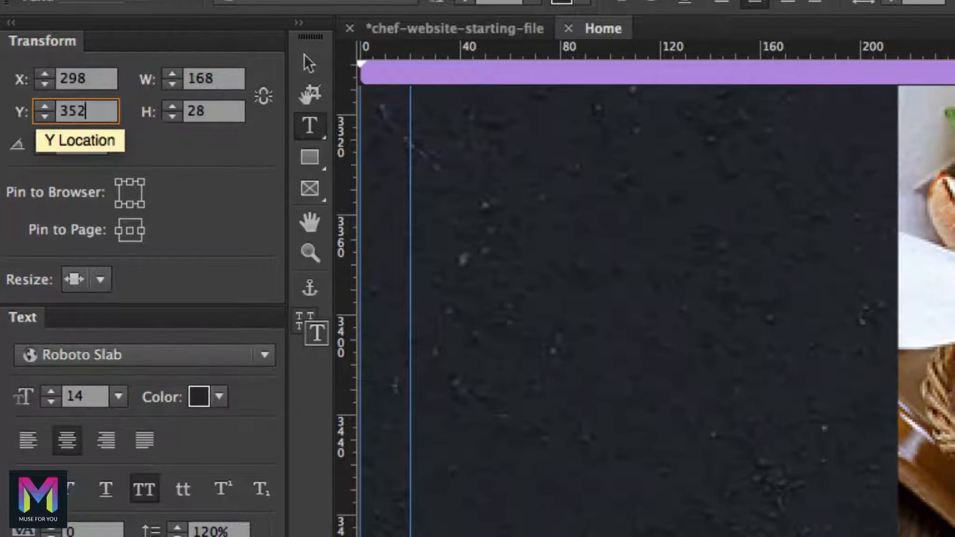
text(9)
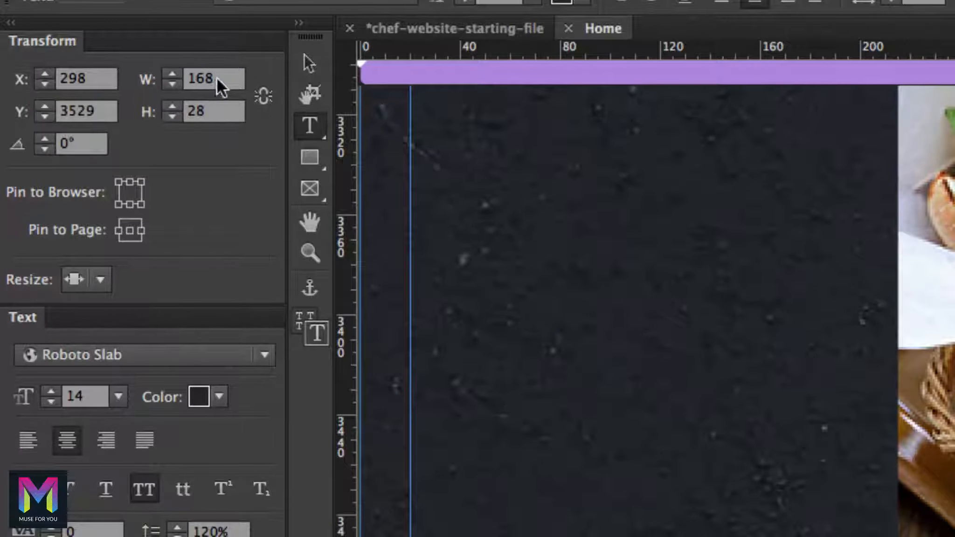
- Size the title's text frame to 204 wide and 17 high, and choose its resize behavior
click(217, 79)
text(204)
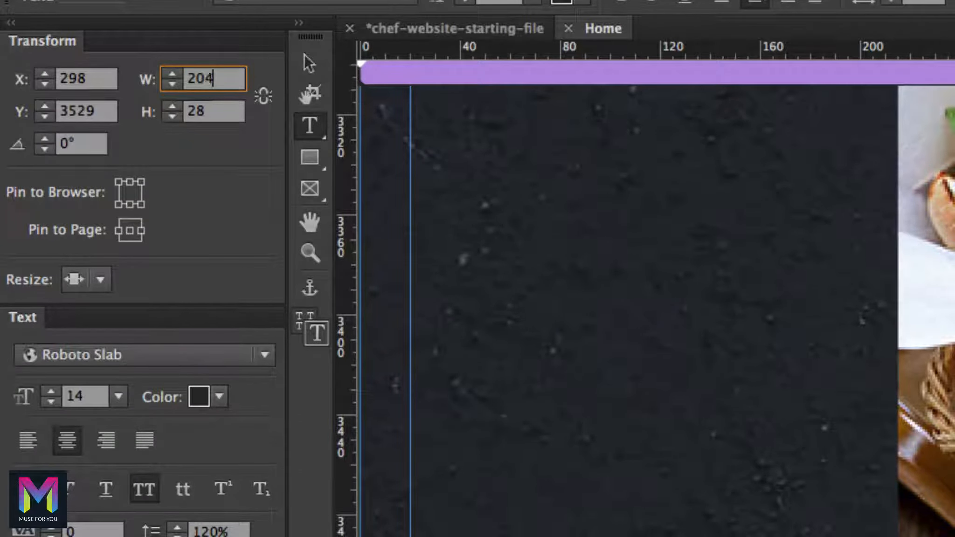
key(Return)
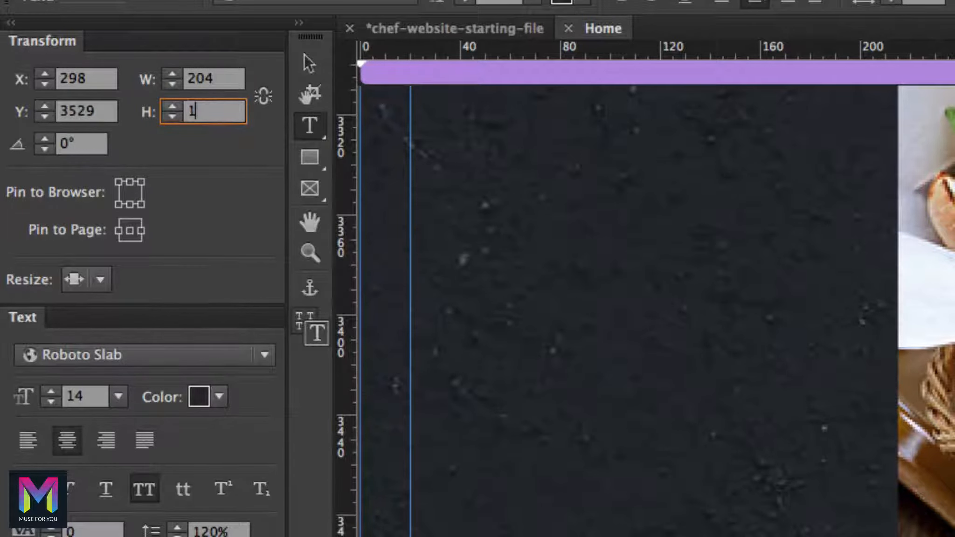
text(7)
key(Return)
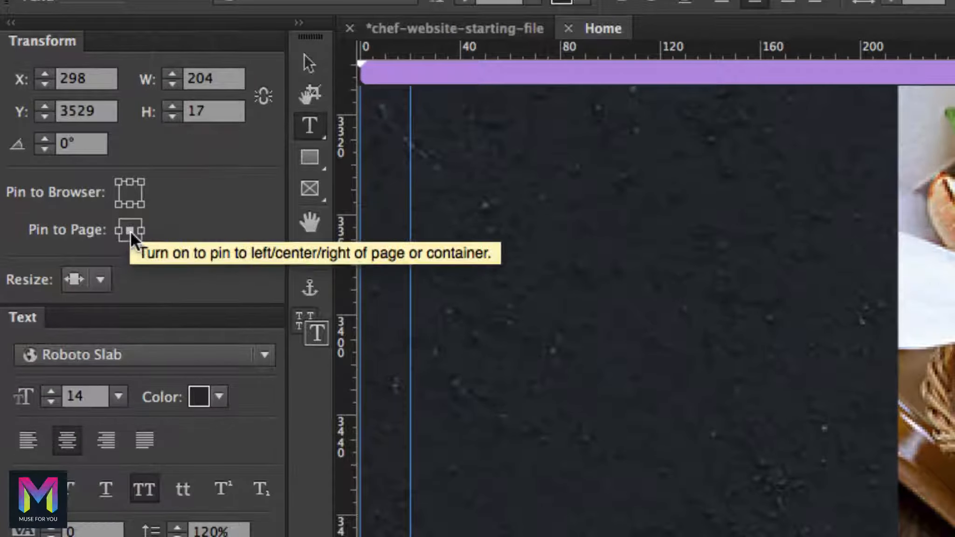
click(100, 279)
click(112, 304)
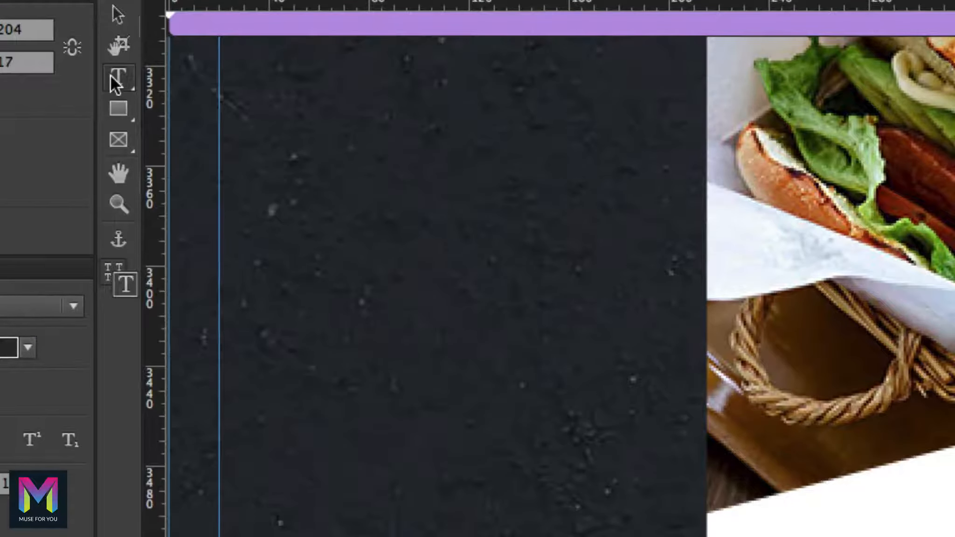
- Draw a text frame about 239 × 111 px below the card title and paste in the Avocado Sandwich ingredients paragraph copied from the section-text file
click(112, 77)
drag(396, 319, 619, 423)
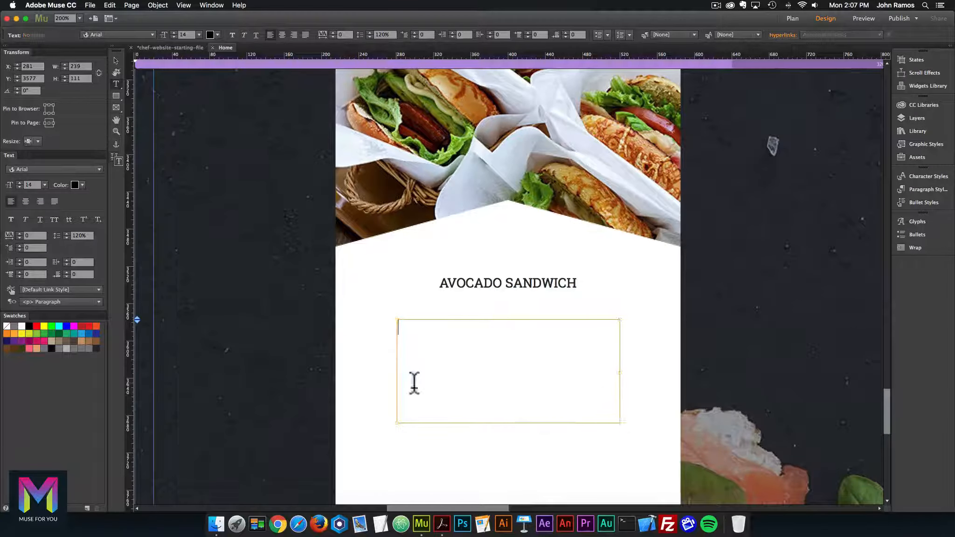
click(219, 508)
double_click(391, 178)
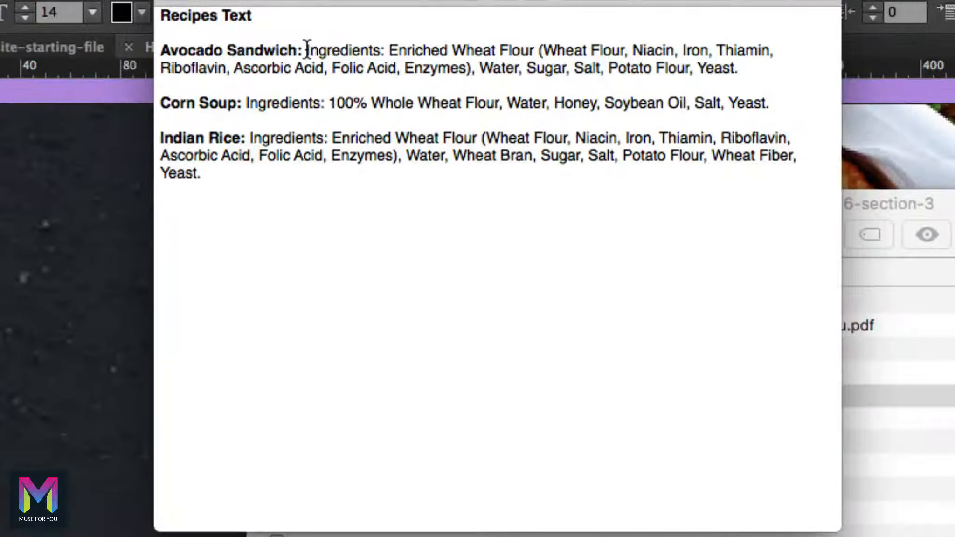
drag(306, 50, 738, 69)
key(cmd+c)
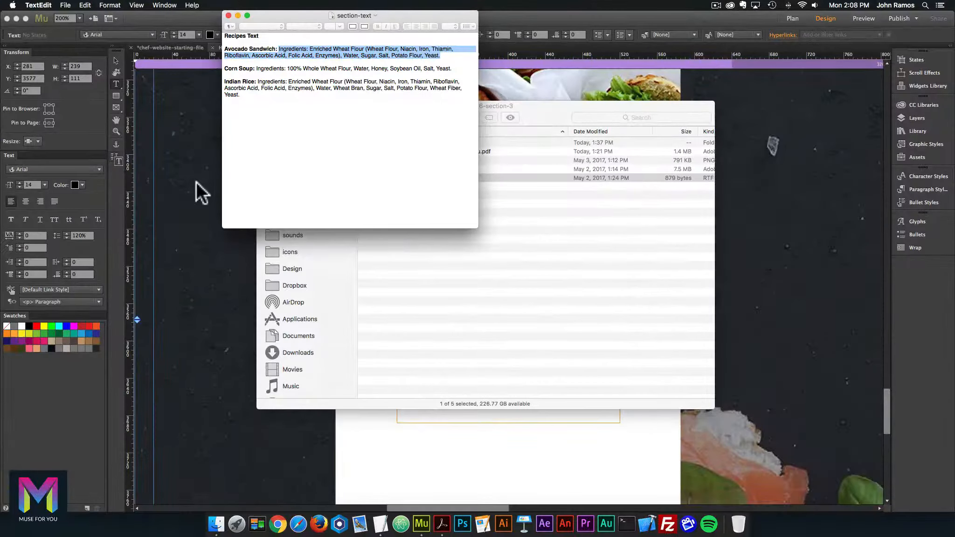
click(195, 181)
click(427, 327)
key(cmd+v)
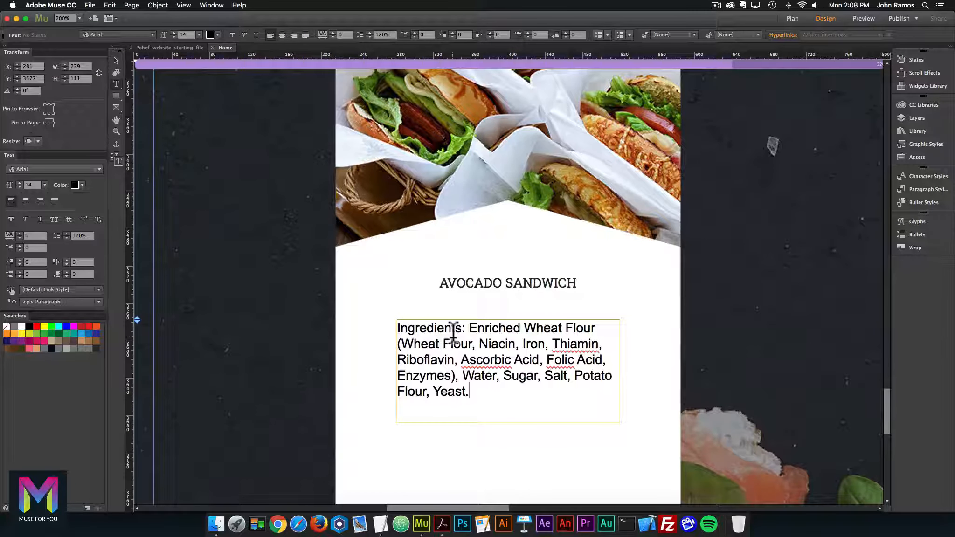
- Select the label "Ingredients:" at the start of the pasted paragraph
drag(464, 324, 384, 325)
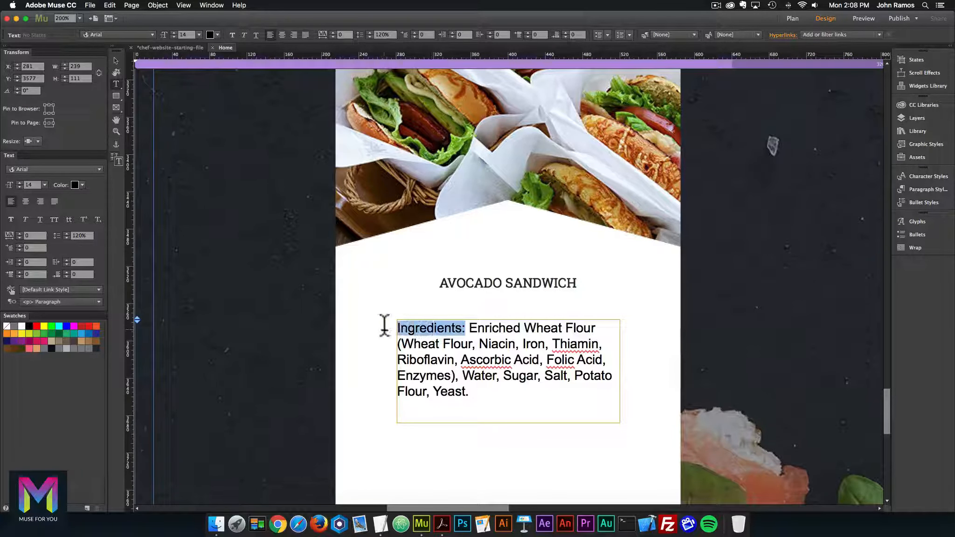
- Set the font of the whole ingredients paragraph under AVOCADO SANDWICH to Roboto Slab
drag(484, 392, 383, 321)
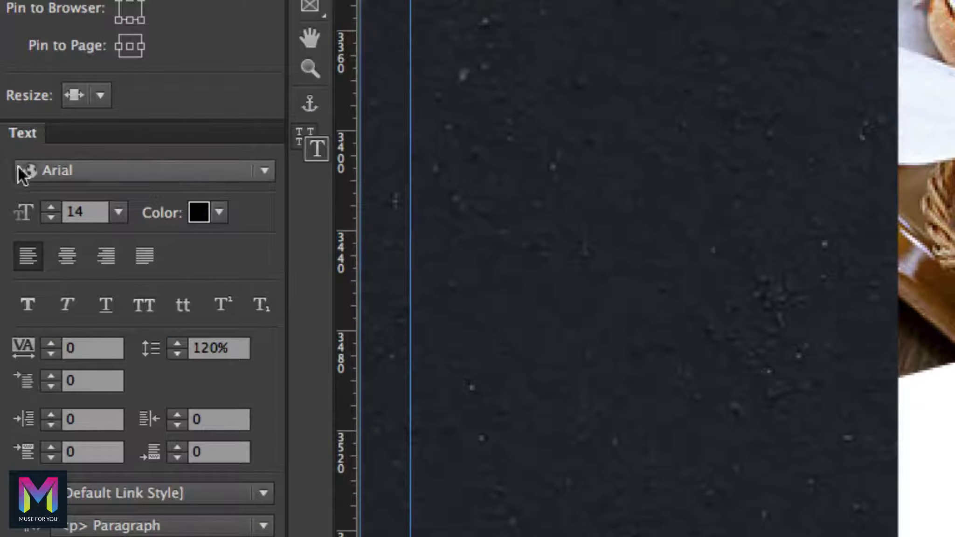
click(85, 170)
text(roboto slab)
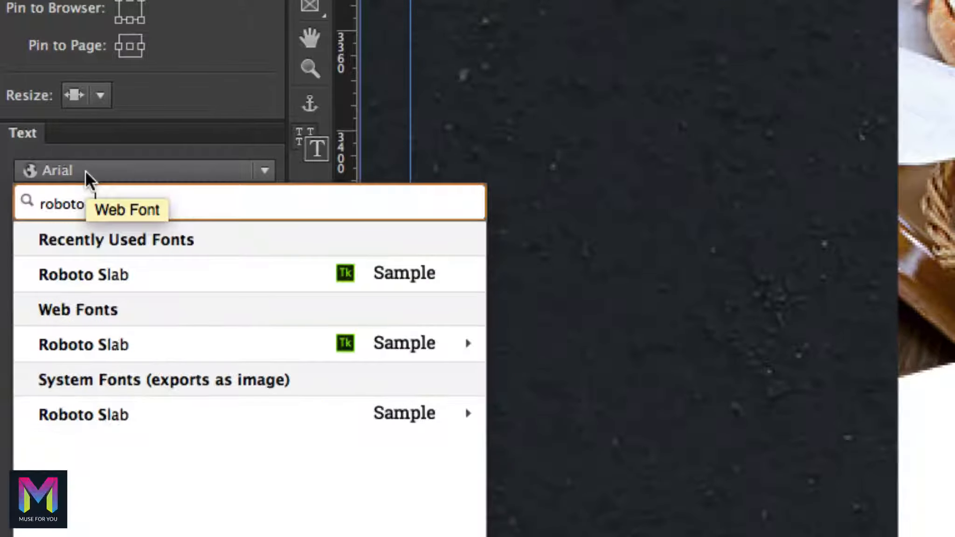
click(150, 262)
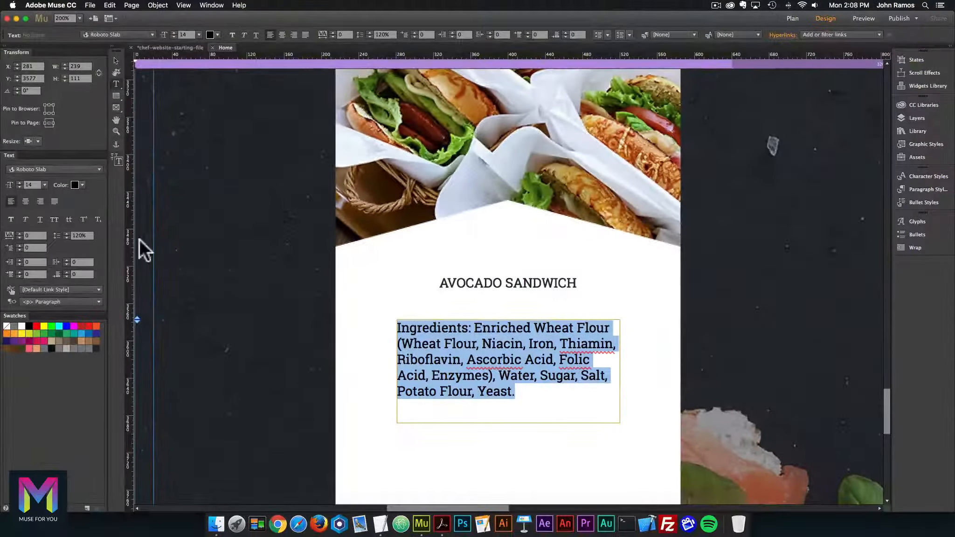
click(440, 342)
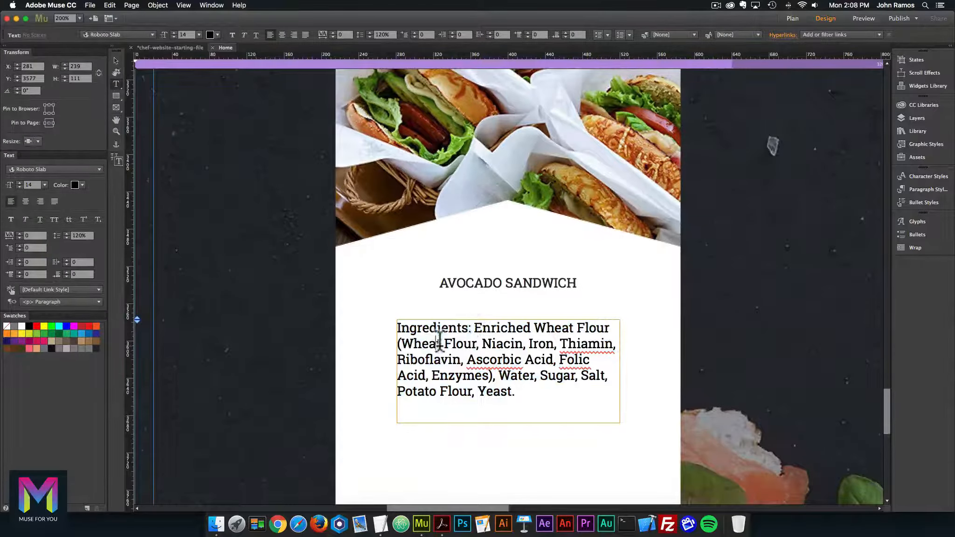
- Color the word "Ingredients:" with the dark gray 2A2A2A swatch
drag(471, 327, 386, 327)
drag(460, 328, 320, 286)
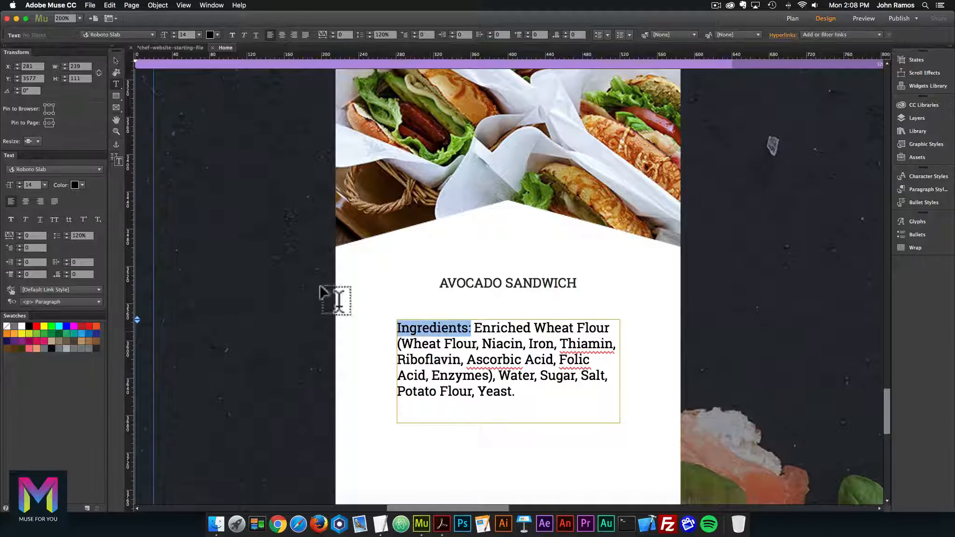
click(83, 182)
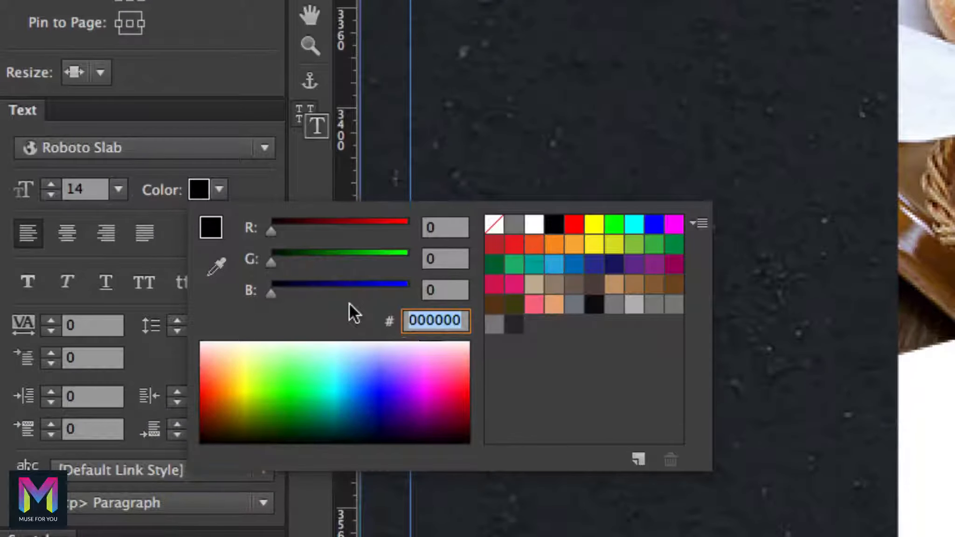
click(516, 325)
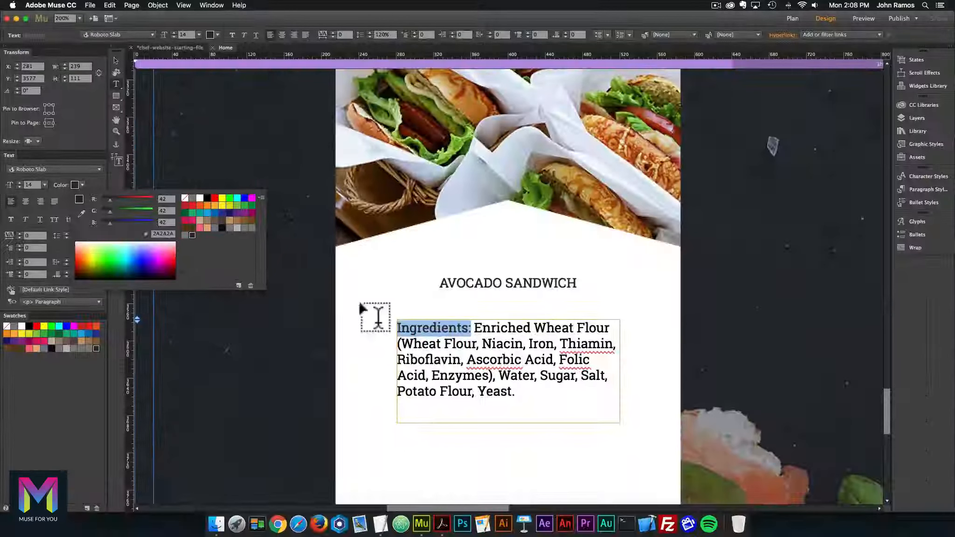
click(444, 331)
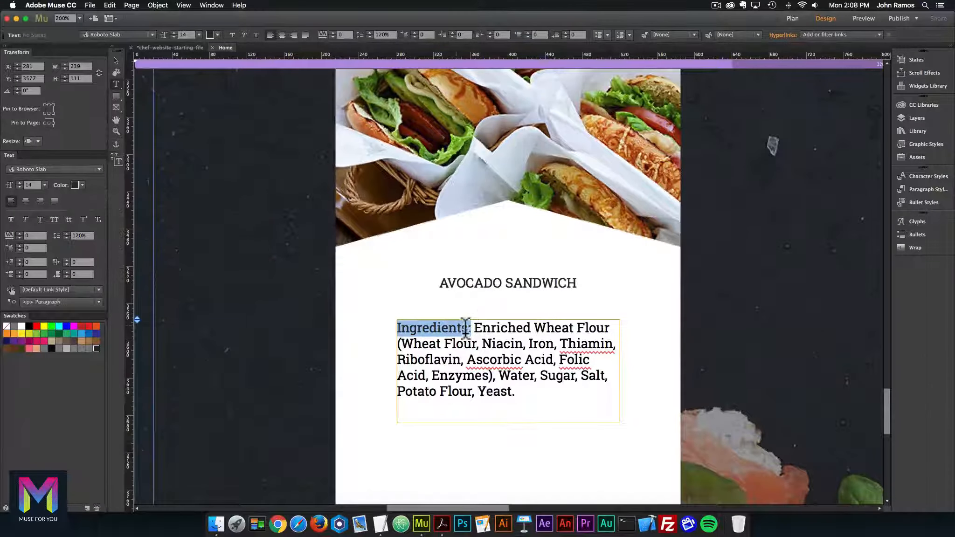
- Color the ingredient list after "Ingredients:" with gray 6F6F6F and save that color as a swatch named with its color value
drag(473, 327, 515, 392)
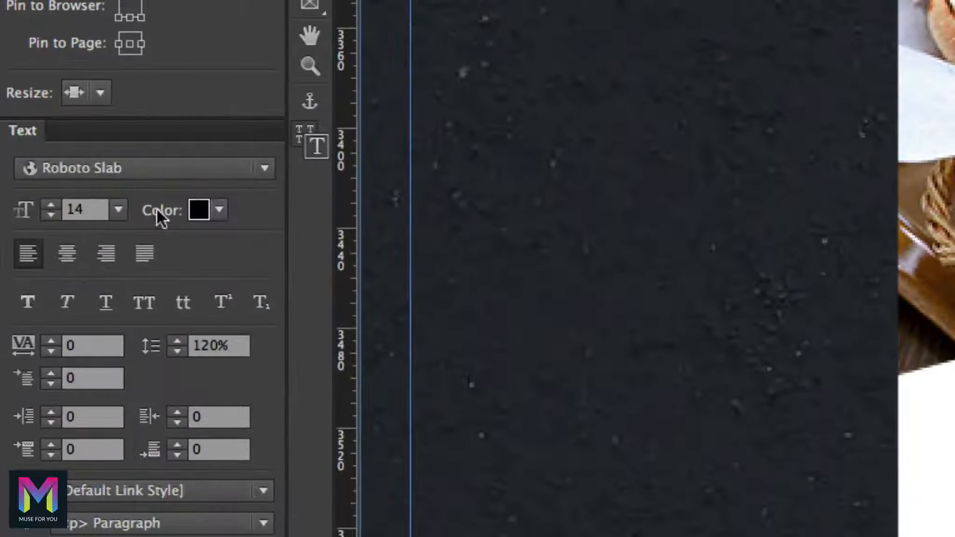
click(82, 186)
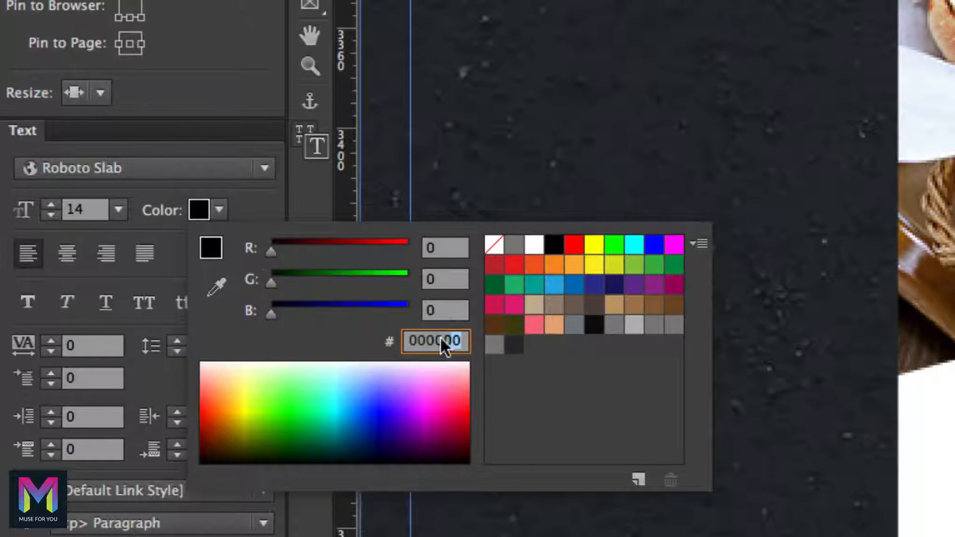
text(6f6f6f)
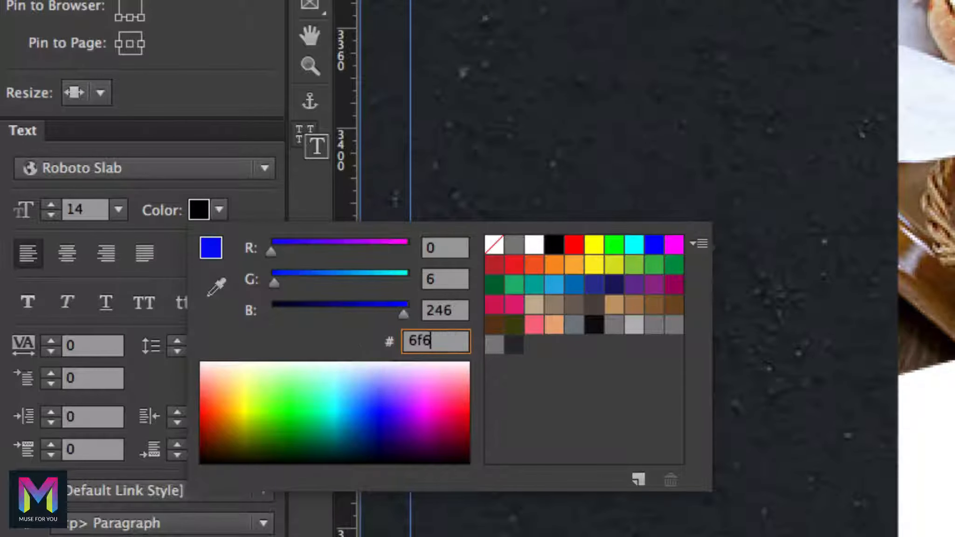
click(639, 471)
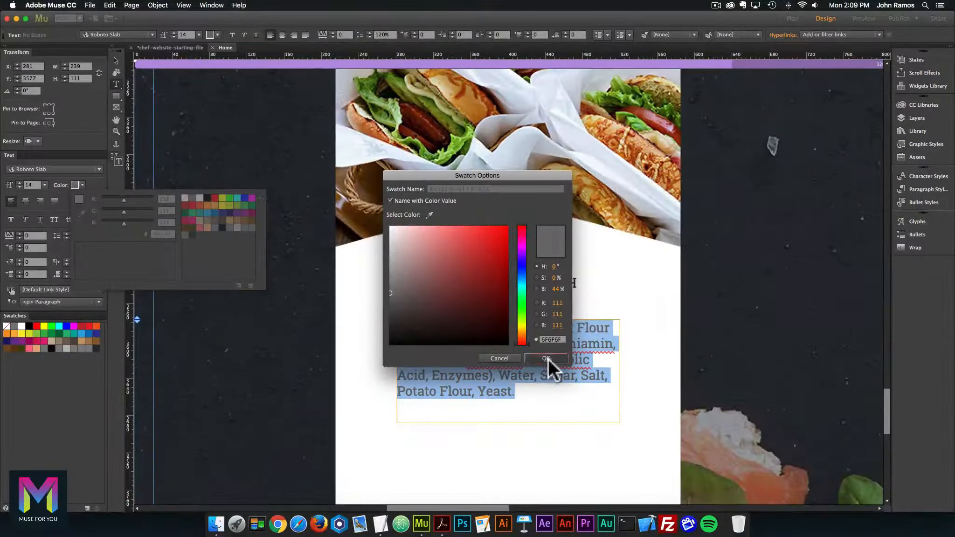
click(546, 359)
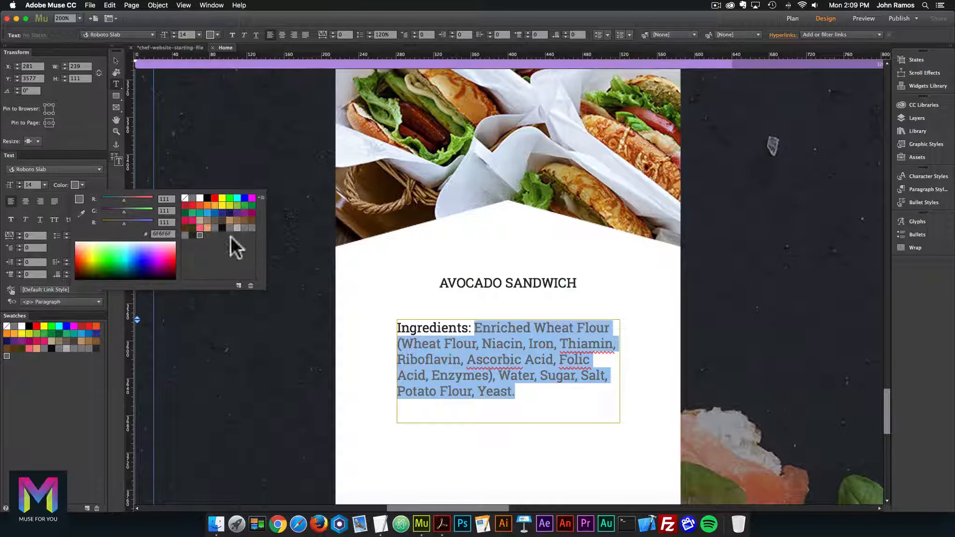
click(6, 165)
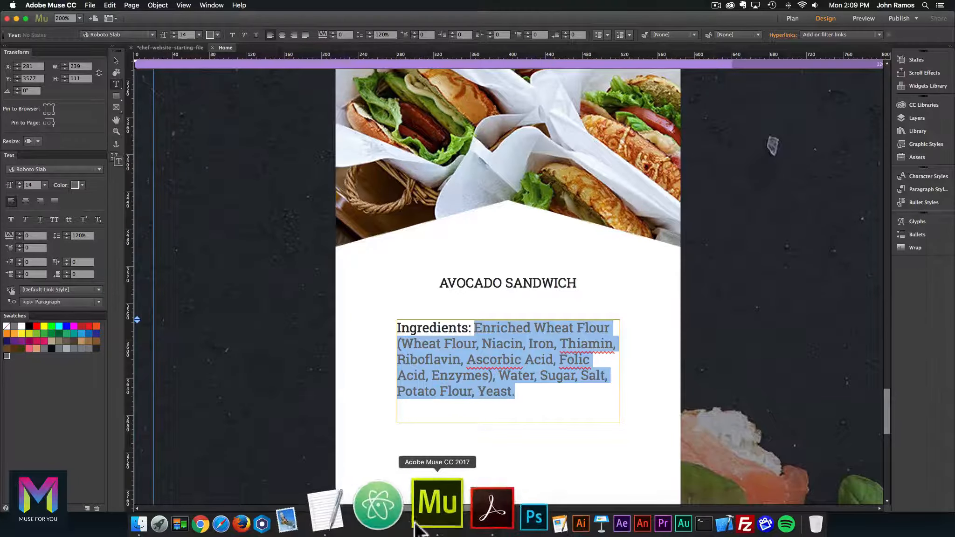
- Check the section mockup PDF in Acrobat Pro, return to Adobe Muse, and position the ingredients text frame at X 237, Y 3572
click(442, 524)
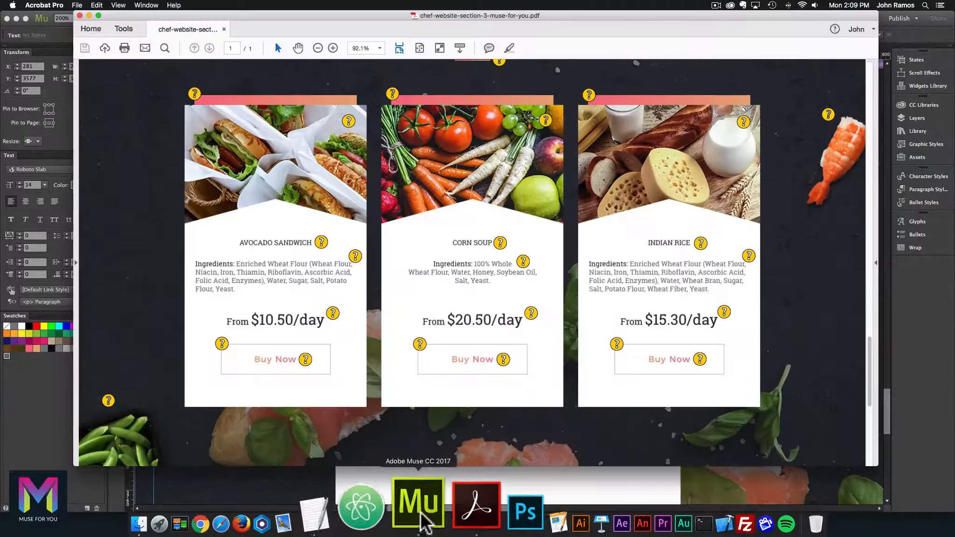
click(419, 511)
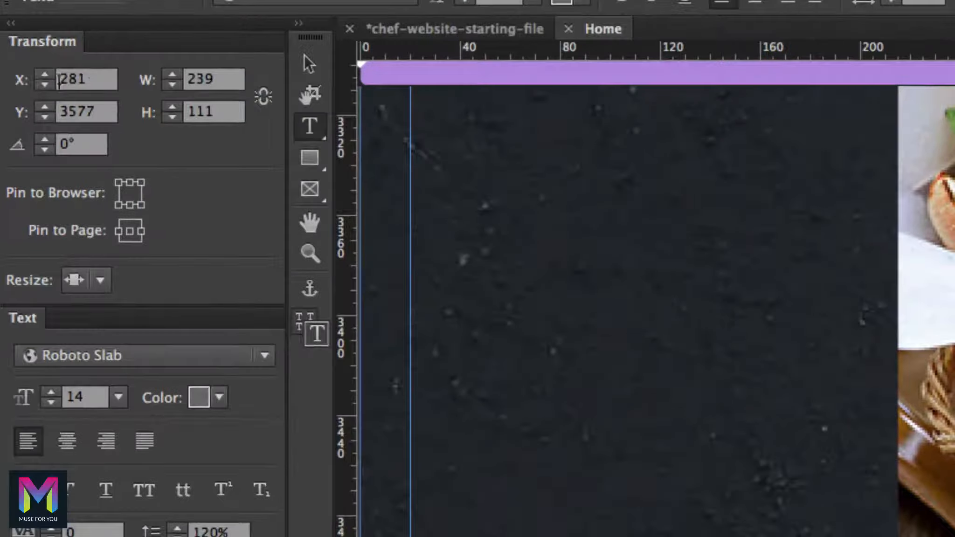
click(32, 66)
drag(91, 86, 35, 79)
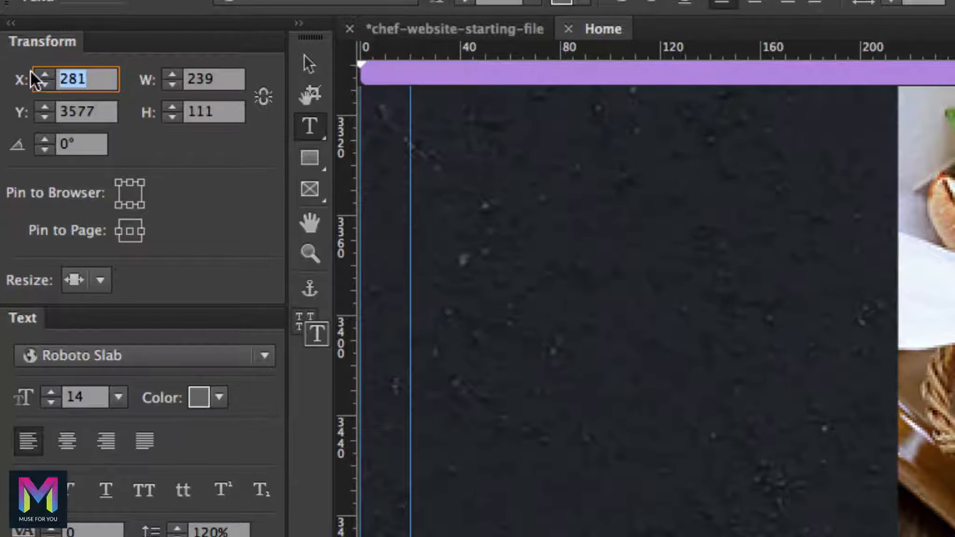
text(237)
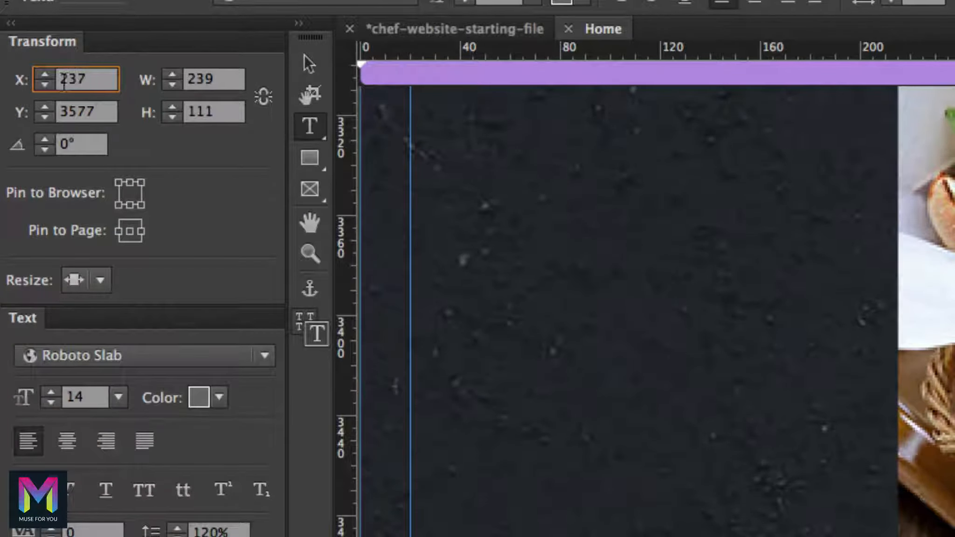
drag(100, 112, 31, 108)
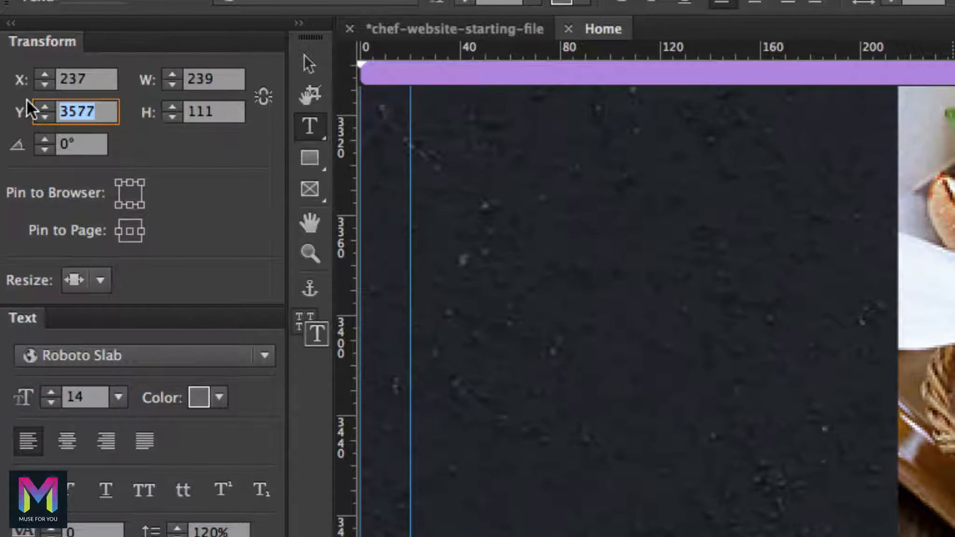
text(3572)
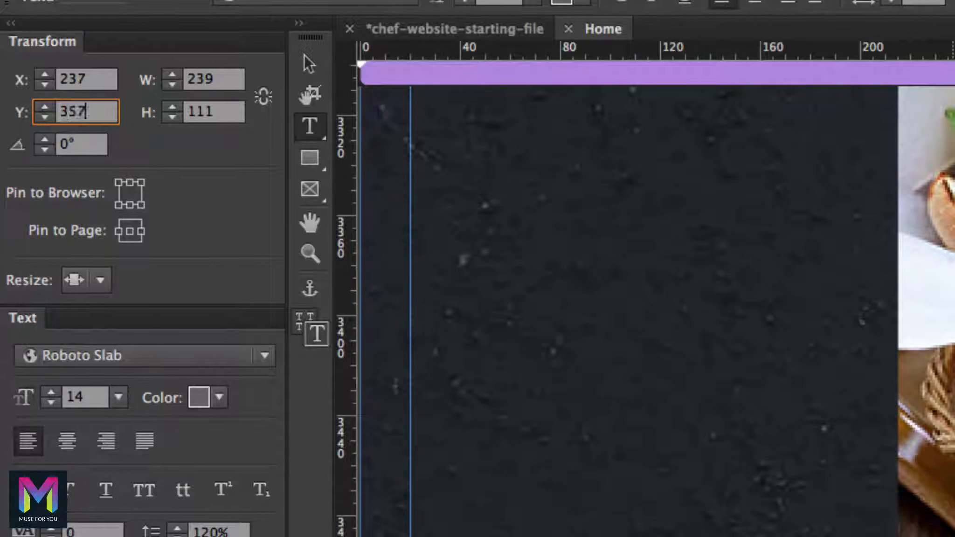
key(Return)
- Set the ingredients text frame's width to 327 and height to 68, and leave text editing
click(226, 83)
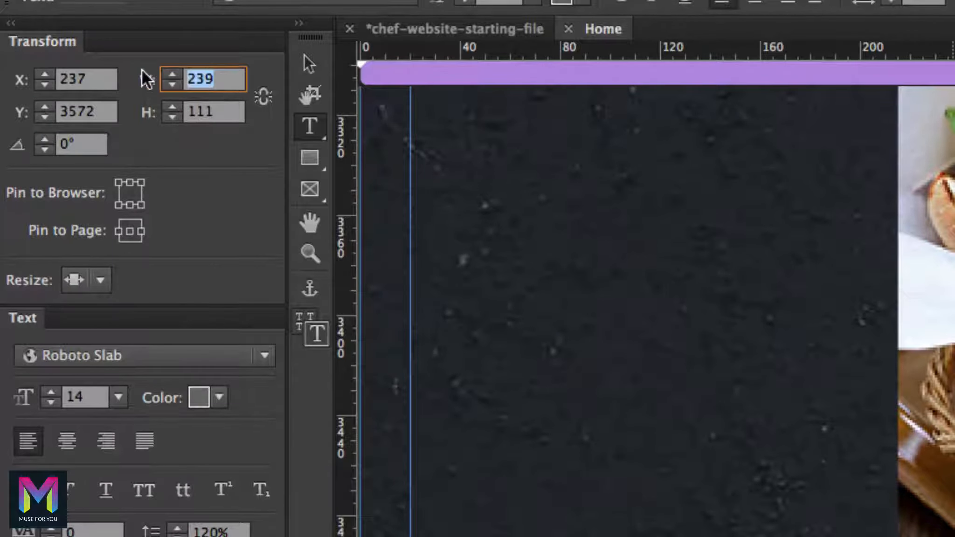
text(327)
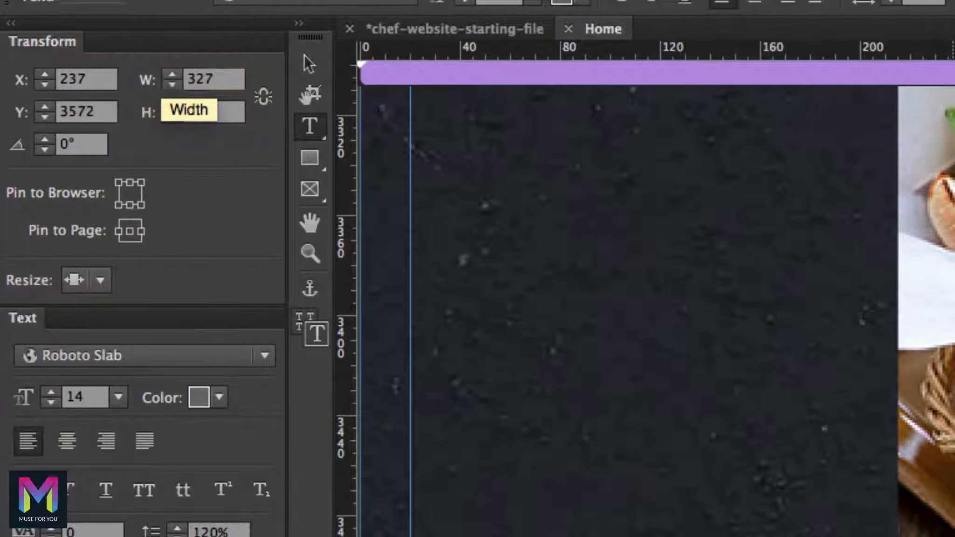
key(Tab)
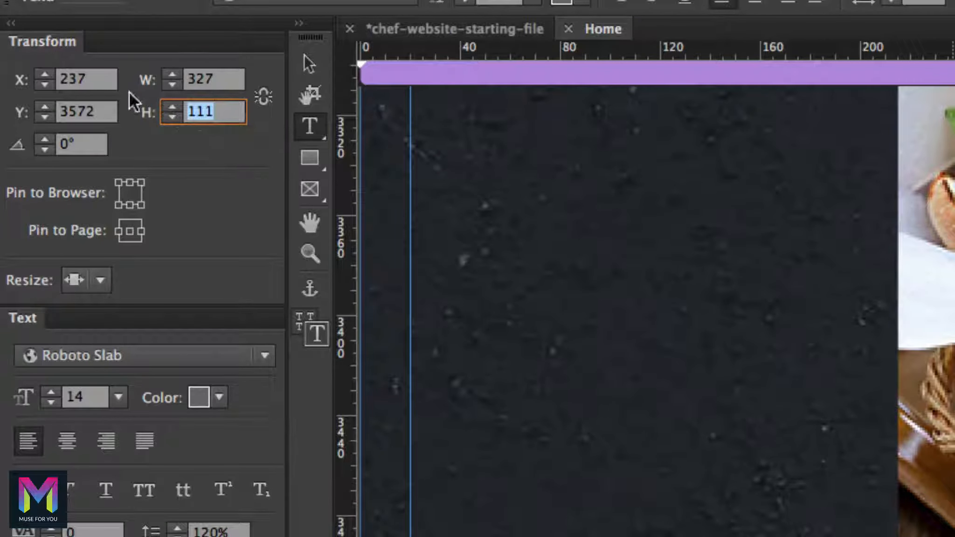
text(68)
key(Return)
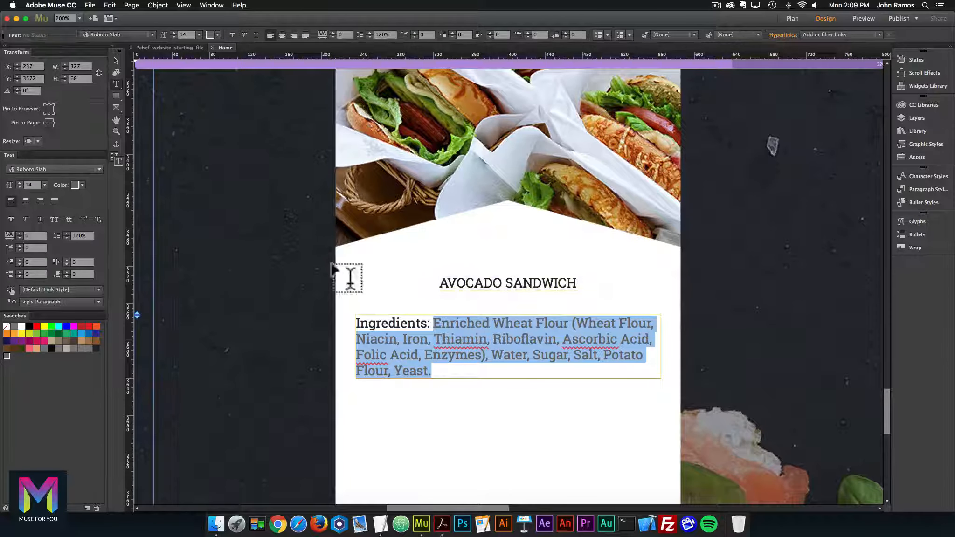
click(116, 61)
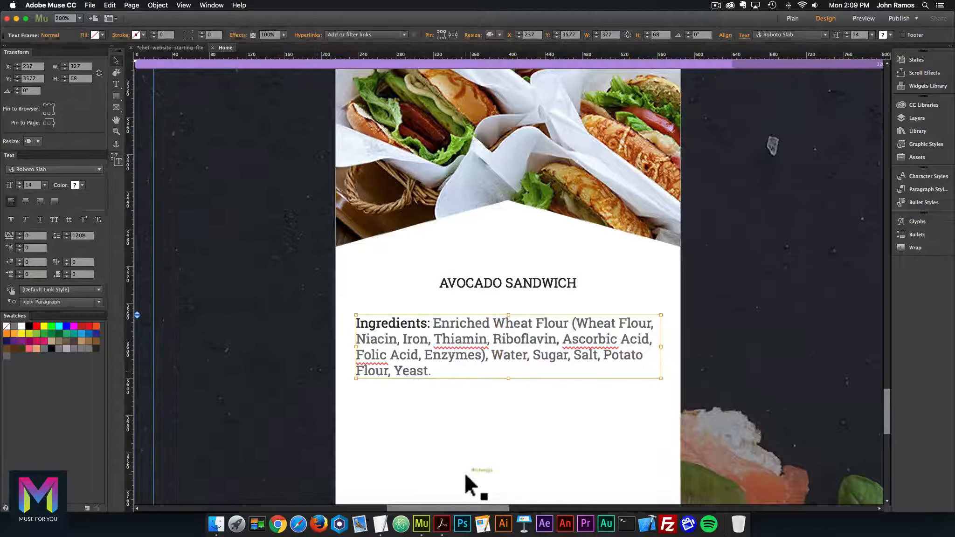
- Check the price line in the Acrobat mockup, return to Muse, and draw a text frame about 220 by 59 below the ingredients containing "from"
click(443, 515)
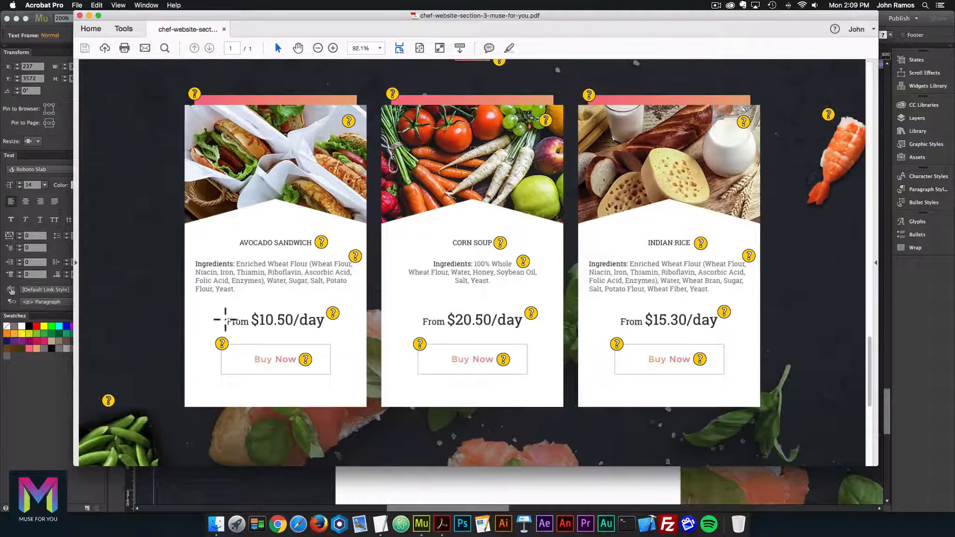
mouse_move(332, 316)
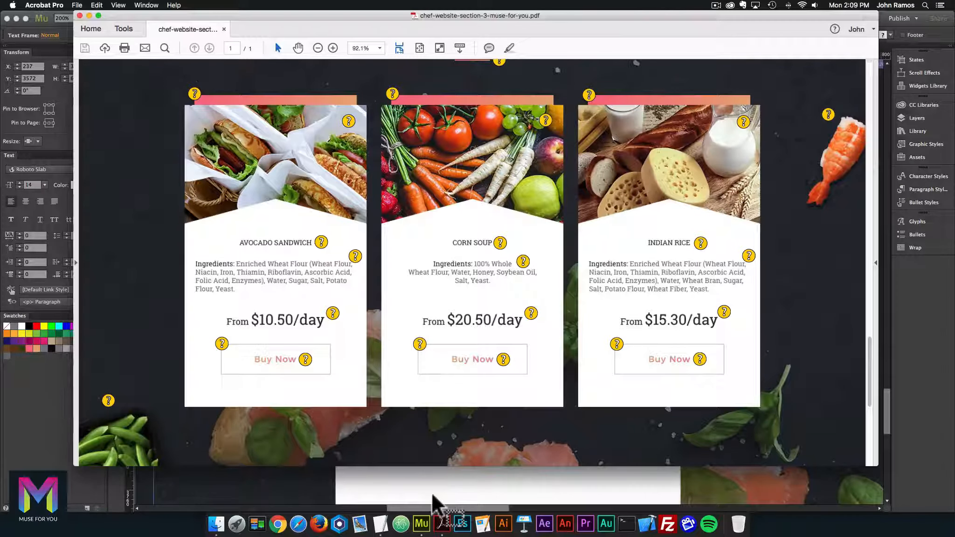
click(423, 503)
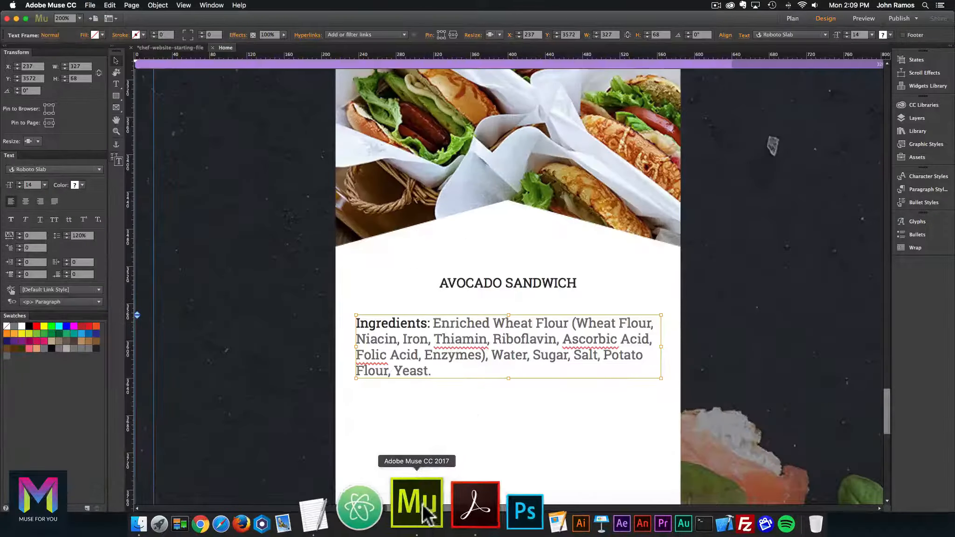
click(116, 83)
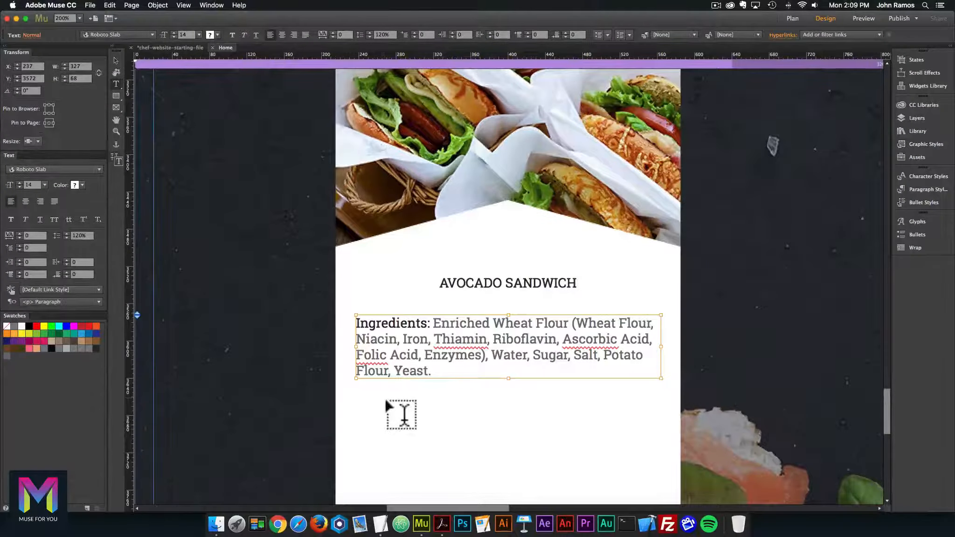
drag(384, 399, 589, 453)
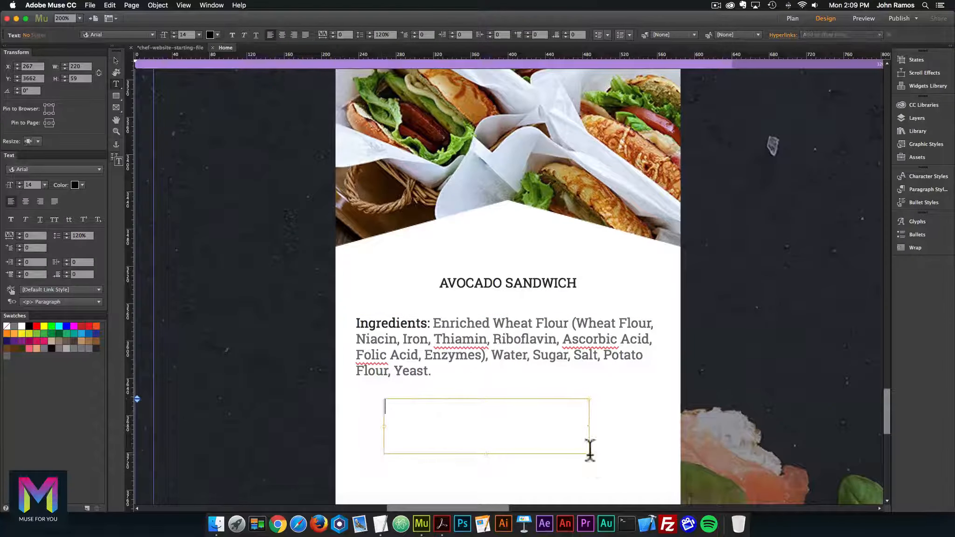
text(from)
- Recheck the Acrobat mockup, replace the new frame's text with "From" in Muse, and consult the section text in TextEdit before resuming editing
click(437, 512)
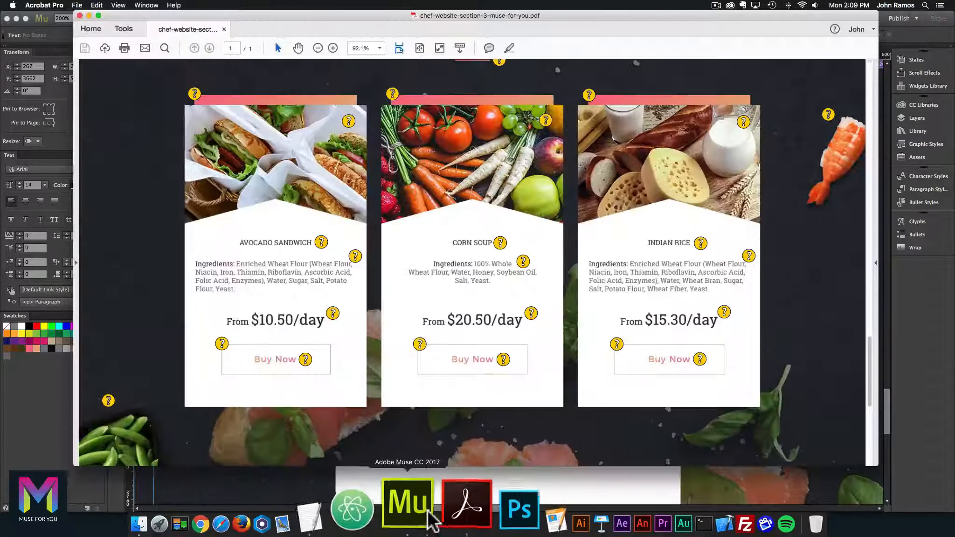
click(422, 506)
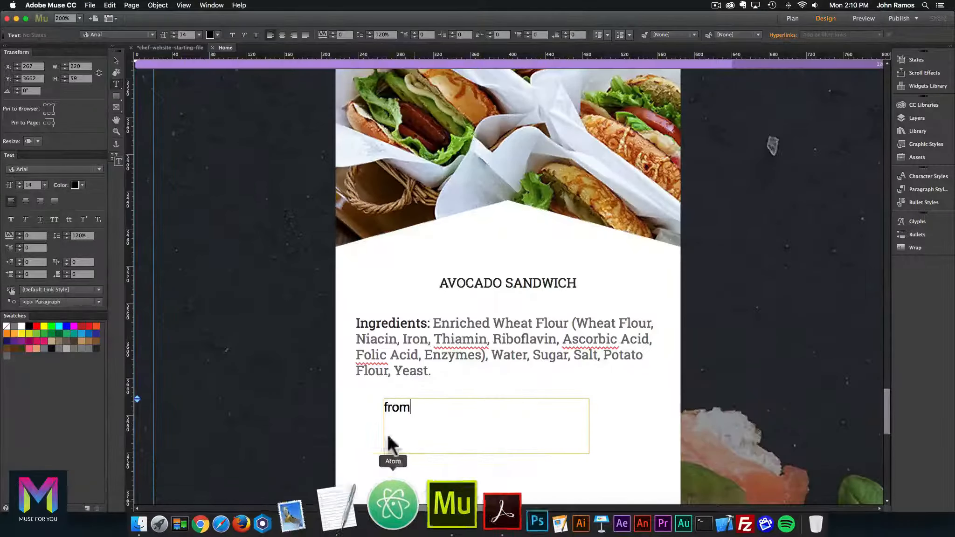
key(super+a)
text(From)
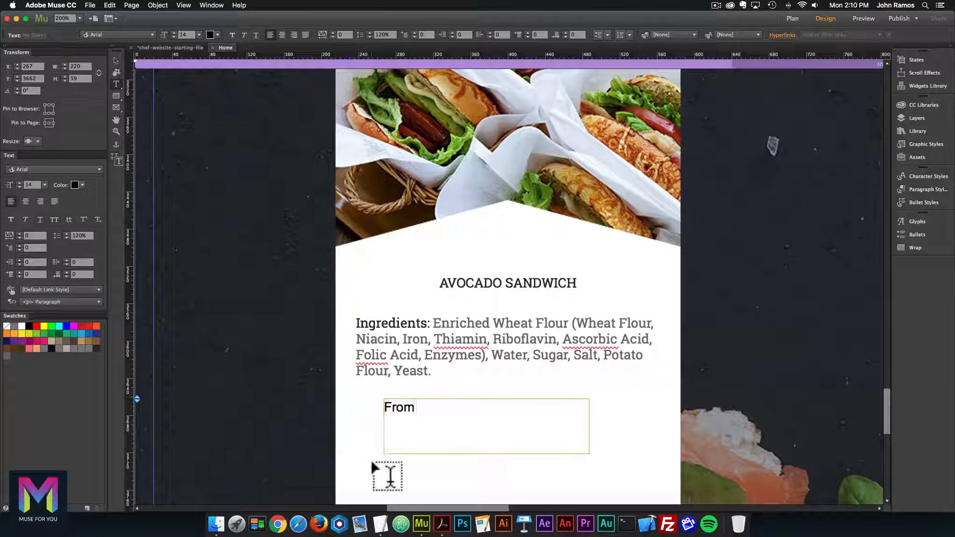
click(376, 513)
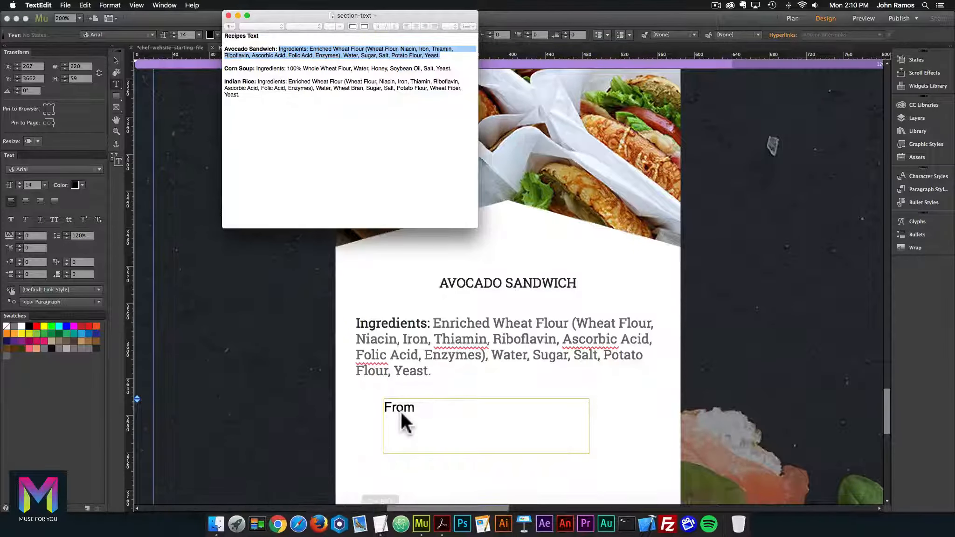
click(422, 409)
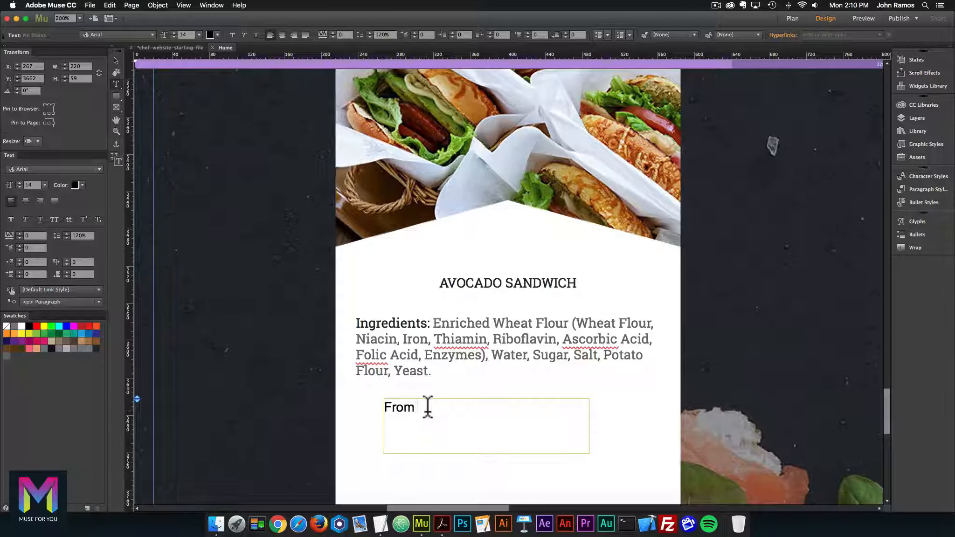
- Complete the price text as "From $10.50/day", checking the wording against the PDF mockup in Acrobat before returning to Muse
text($10.50)
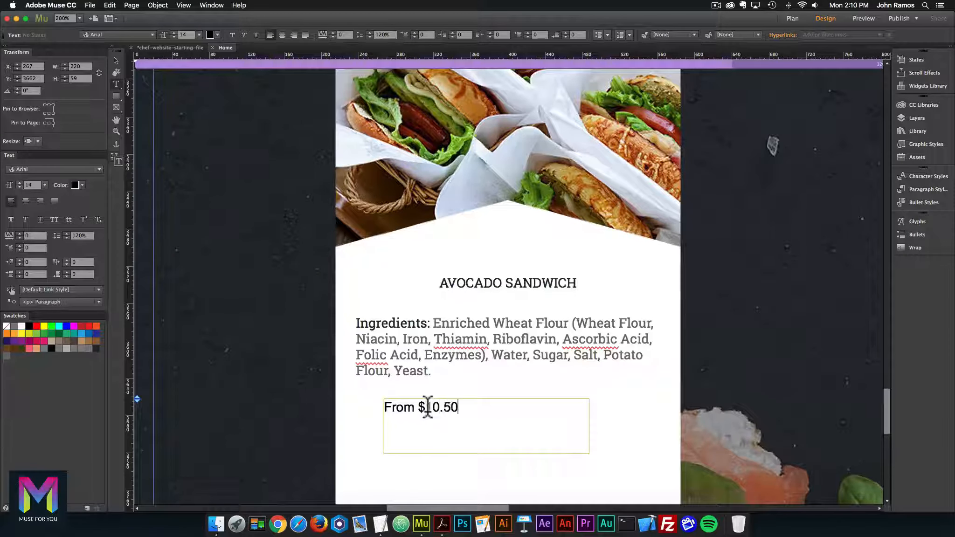
click(441, 523)
click(414, 517)
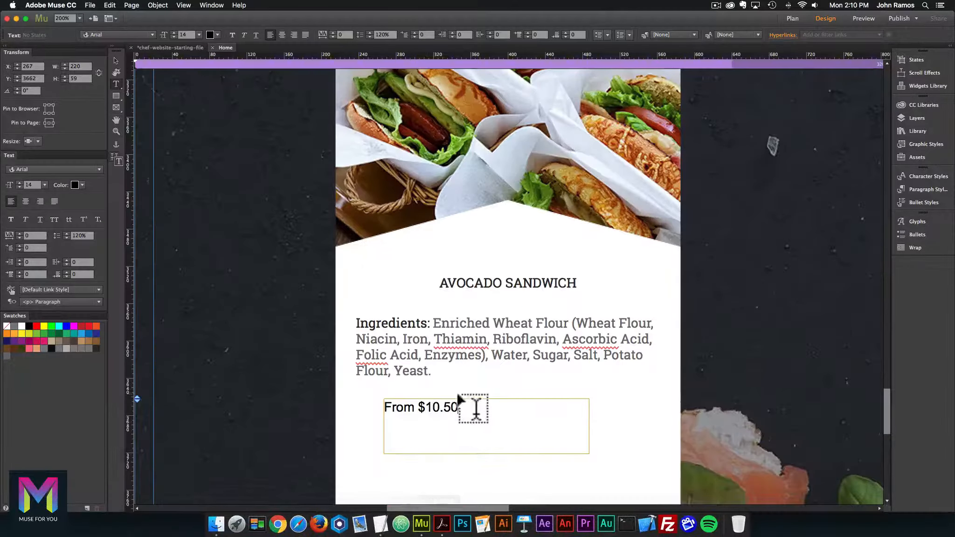
text(/day)
- Format the whole price line in Roboto Slab at size 30
drag(494, 399, 368, 395)
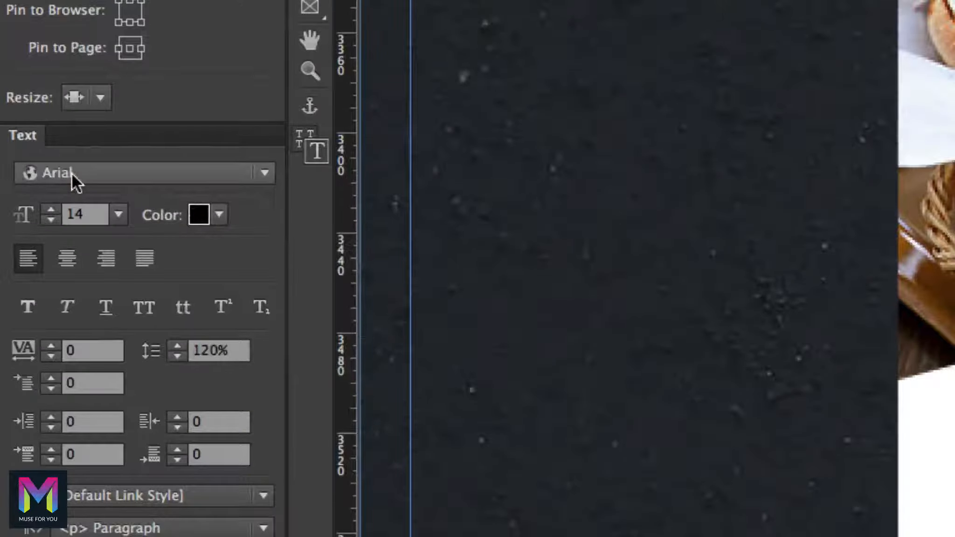
click(72, 174)
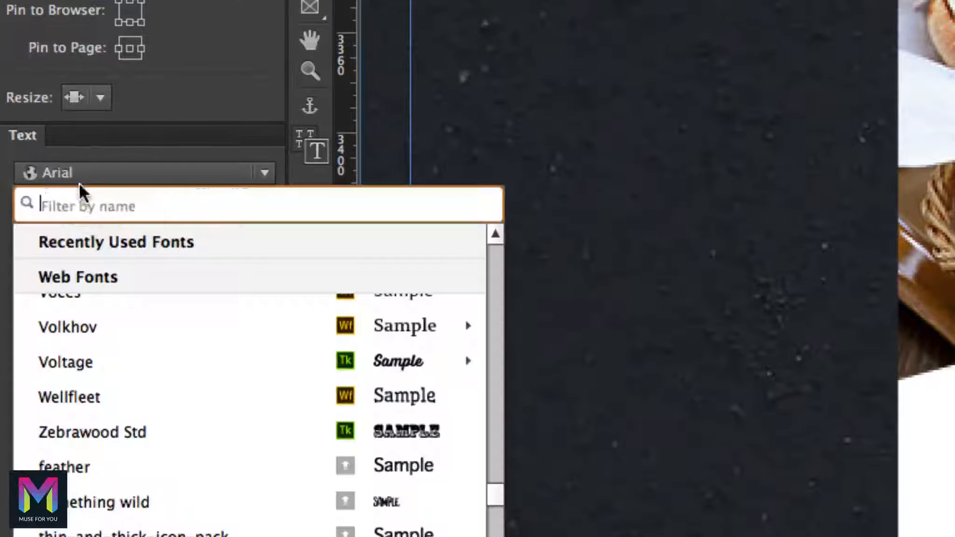
text(roboto slab)
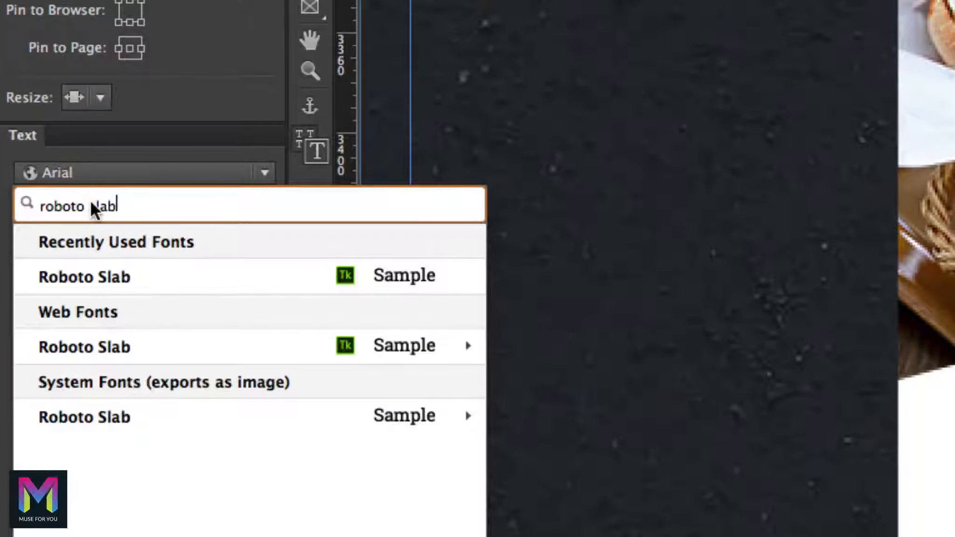
click(124, 275)
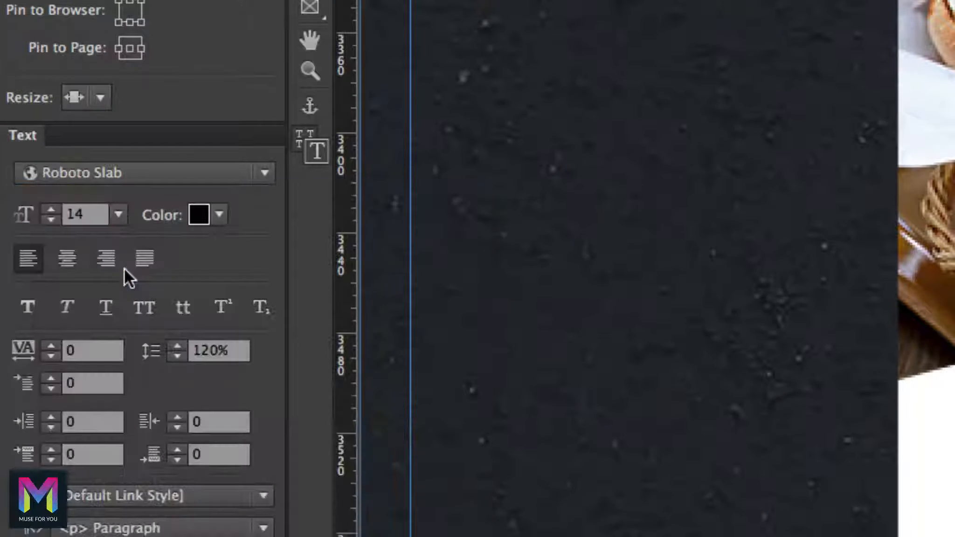
click(90, 216)
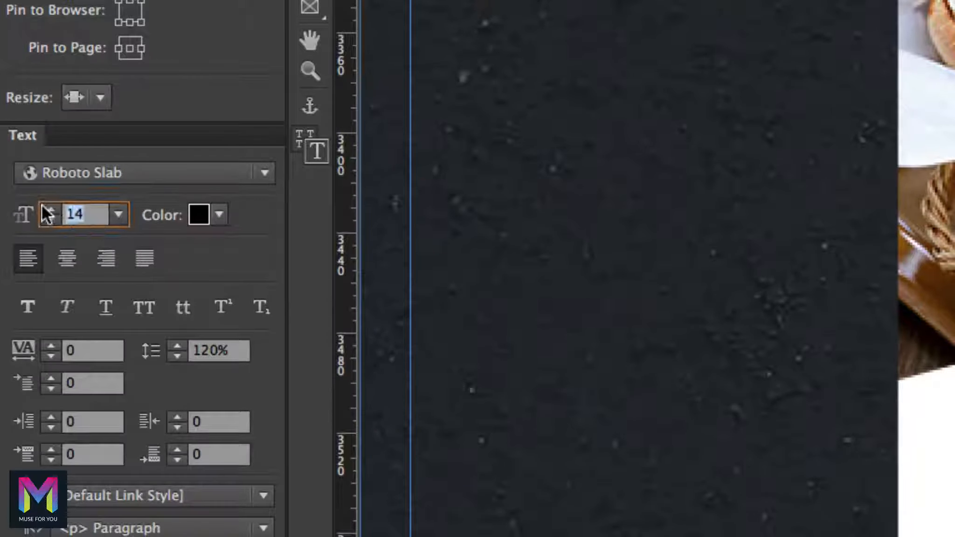
text(30)
key(Return)
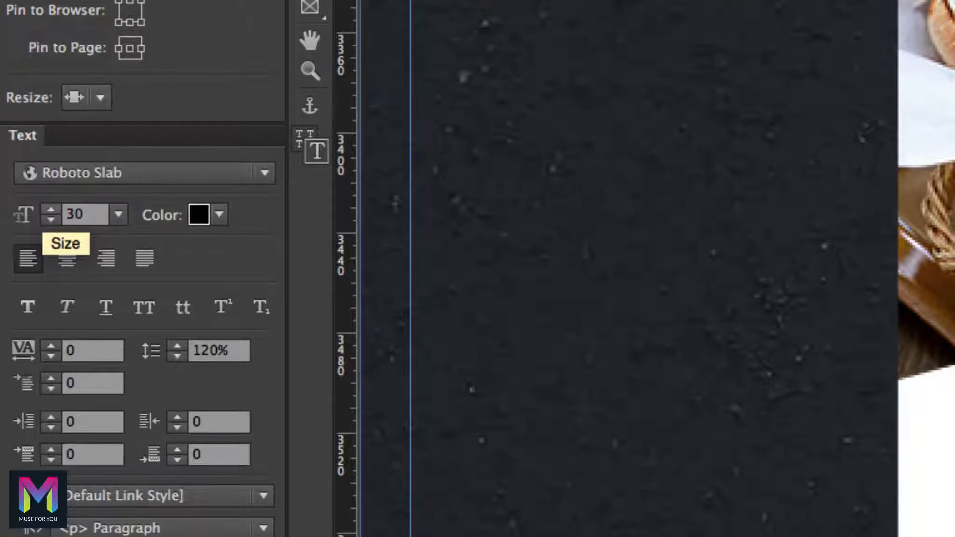
- Color the price line dark grey 2A2A2A and center its text
click(203, 221)
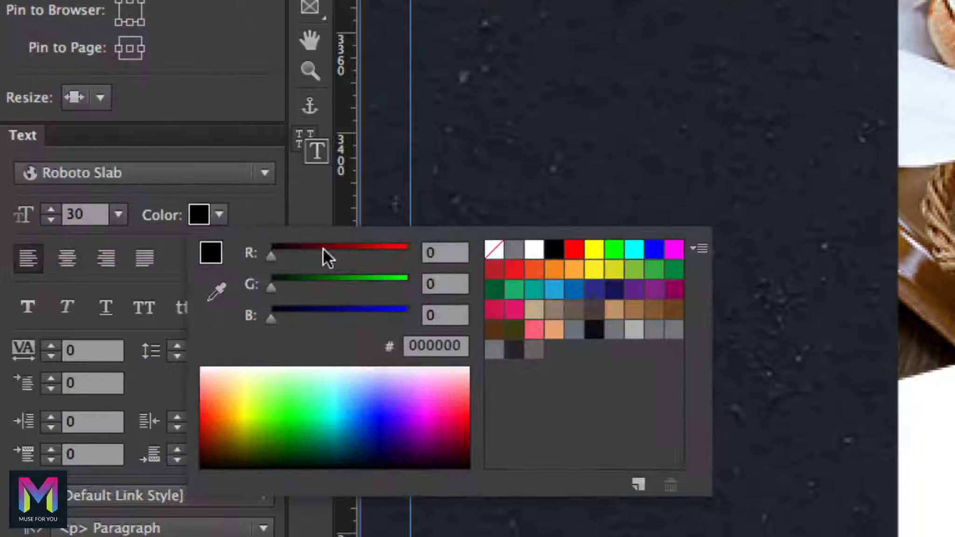
click(518, 352)
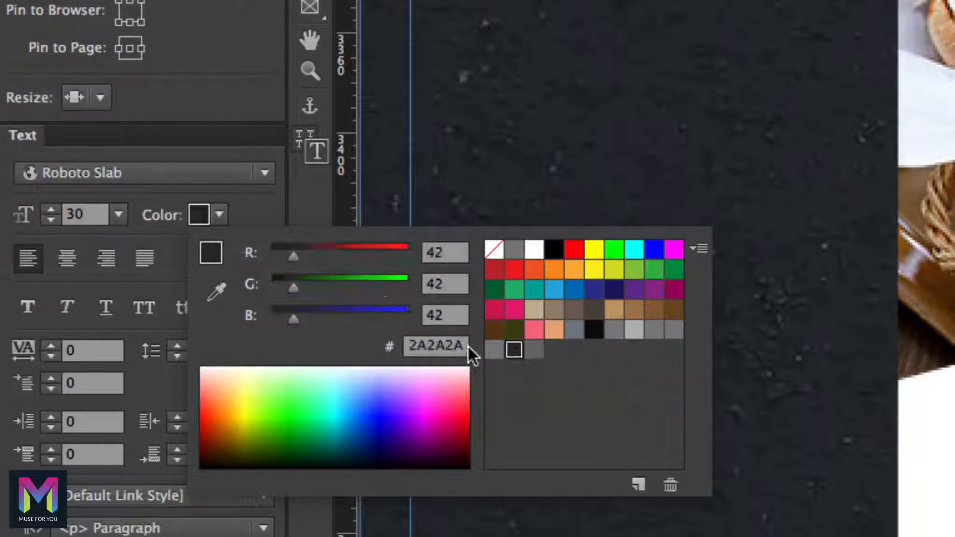
click(78, 190)
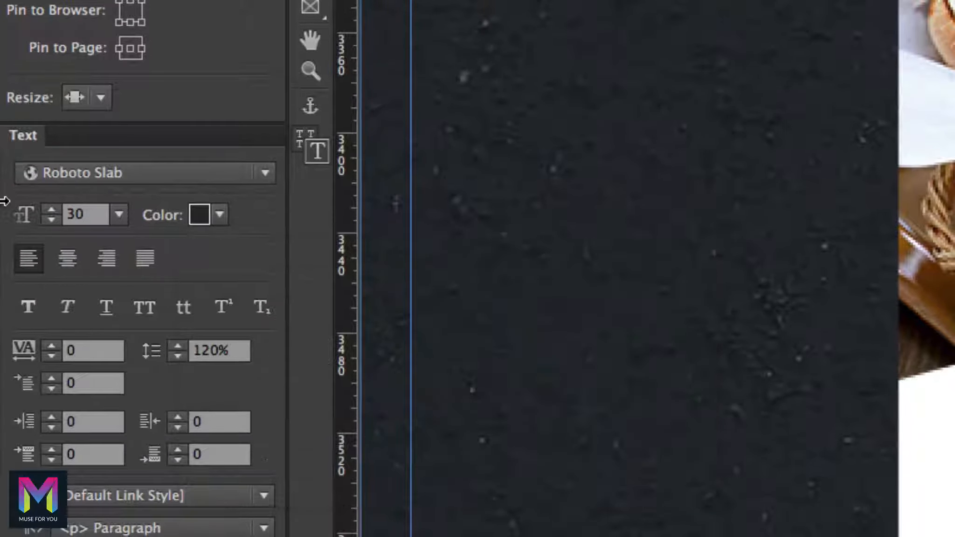
click(67, 258)
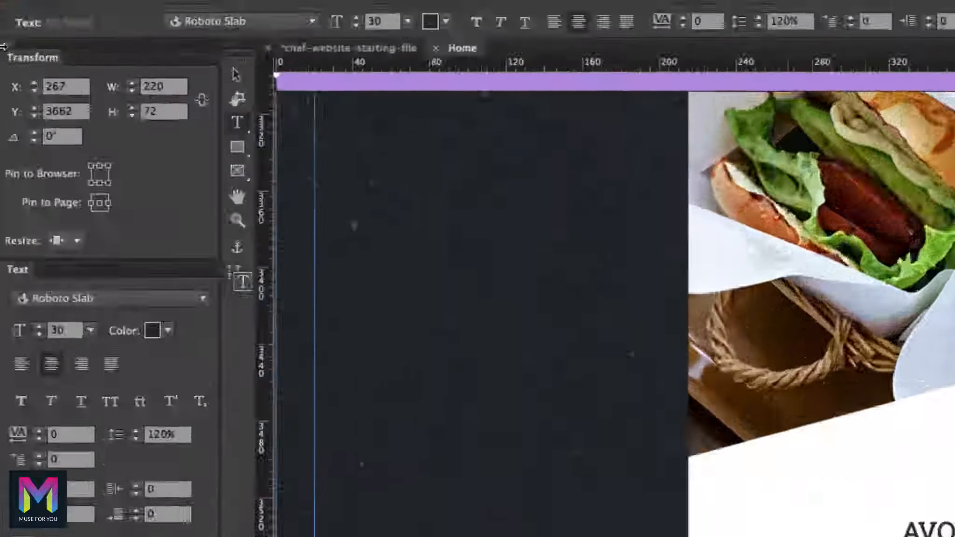
- Position the price text frame at X 298, Y 3676
click(71, 88)
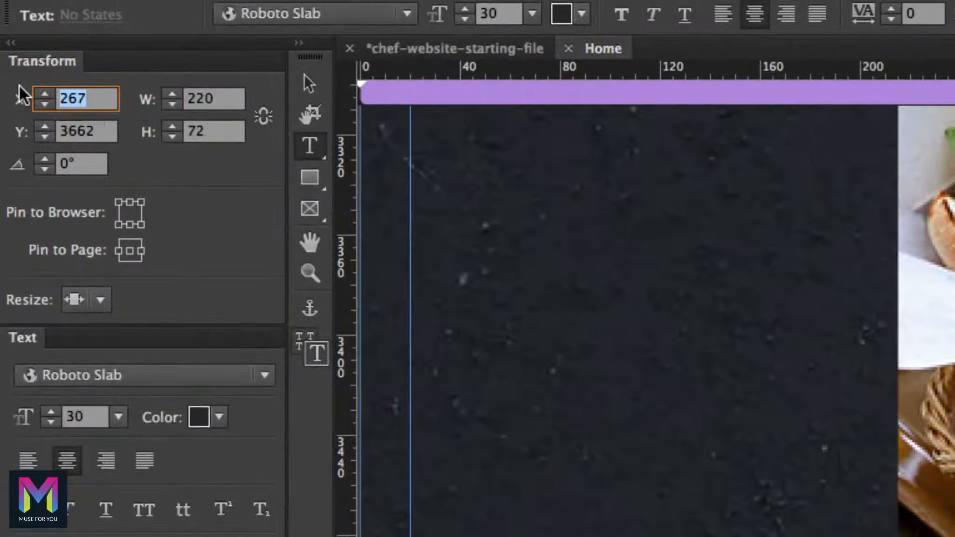
text(298)
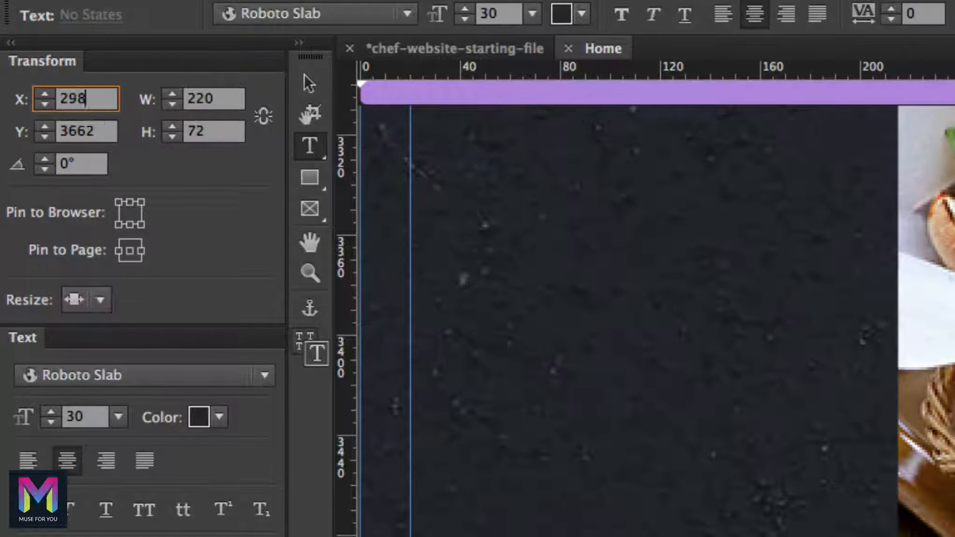
key(Tab)
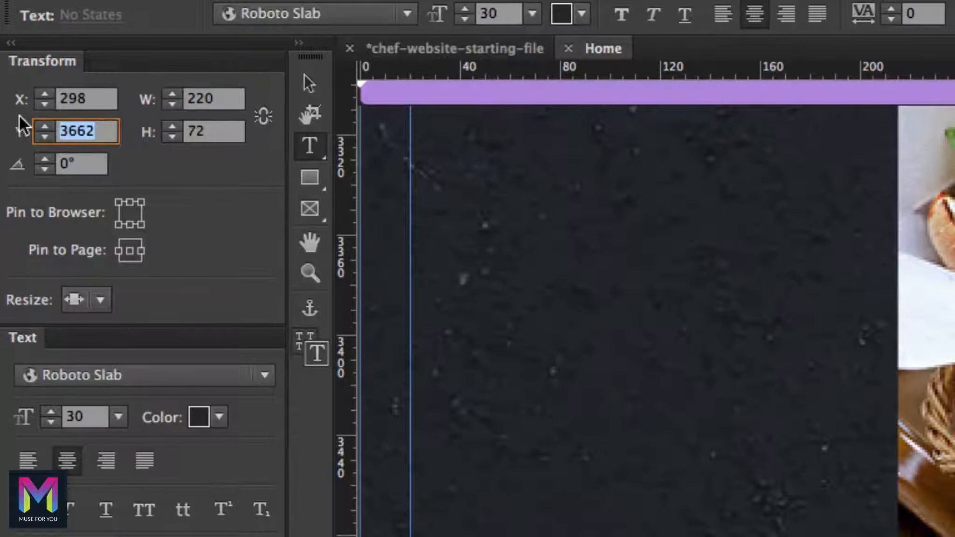
text(367)
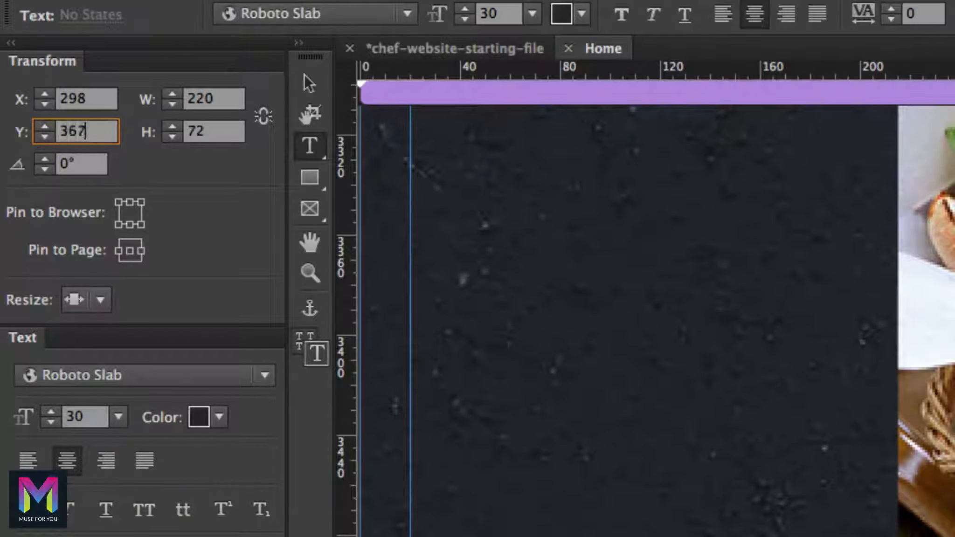
text(6)
key(Tab)
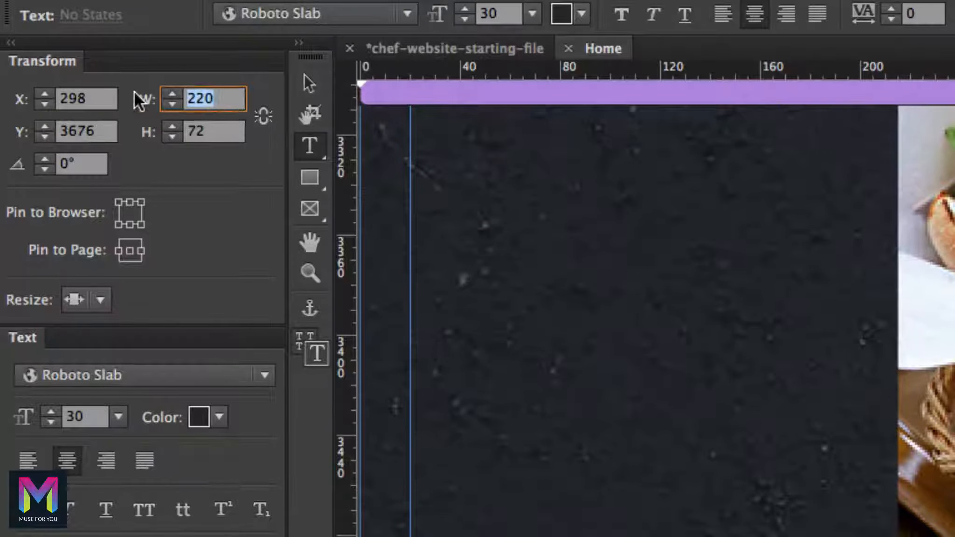
- Set the price text frame's width to 204 and try a height of 36
text(204)
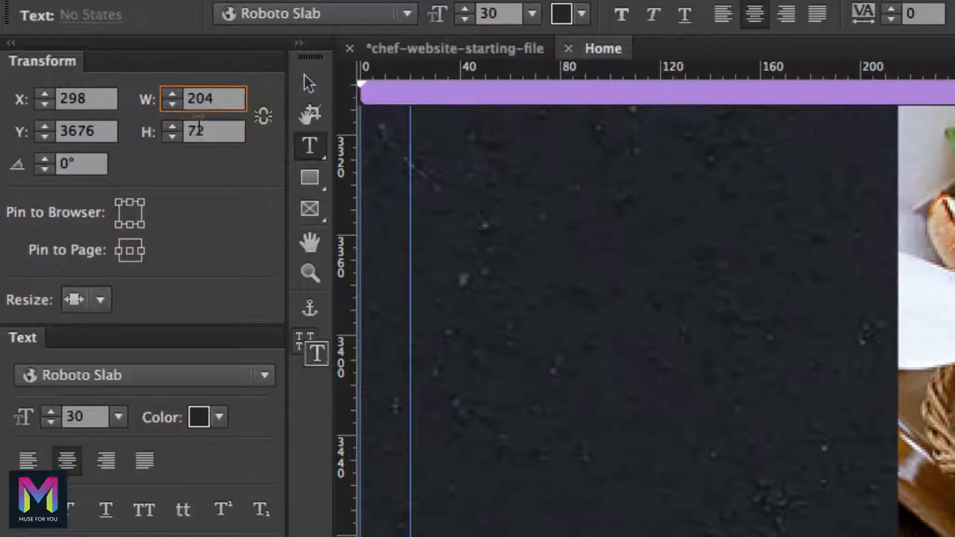
key(Tab)
text(36)
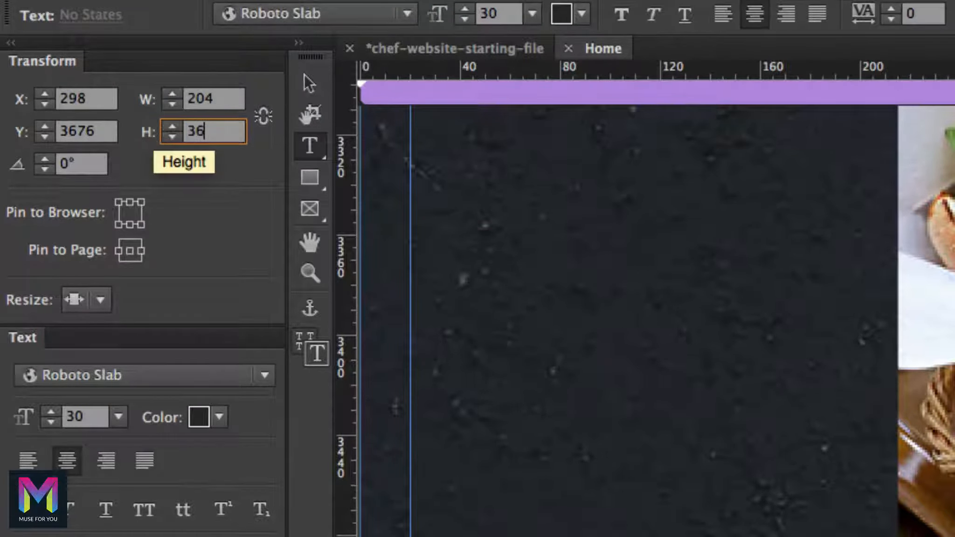
key(Return)
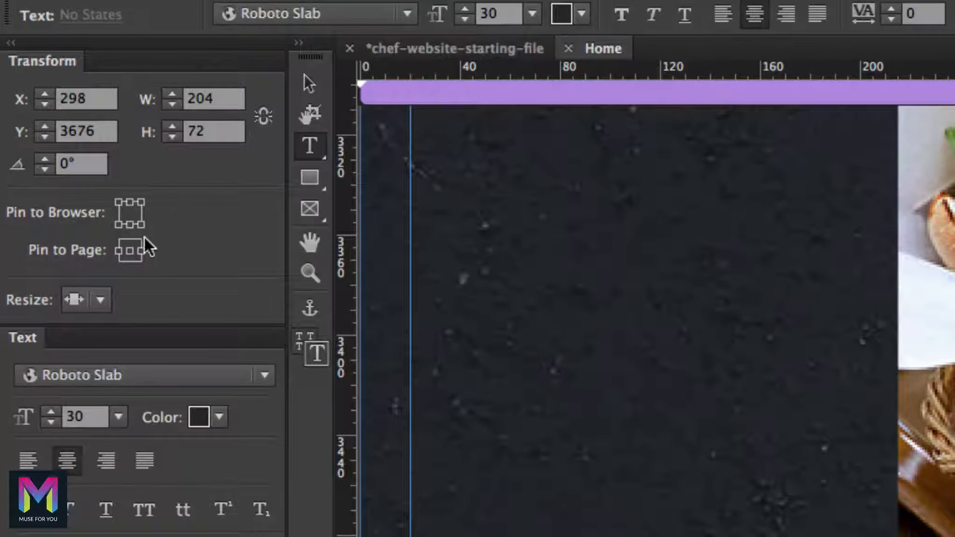
- Pin the price text frame to the center of the page and change its resize setting
click(130, 251)
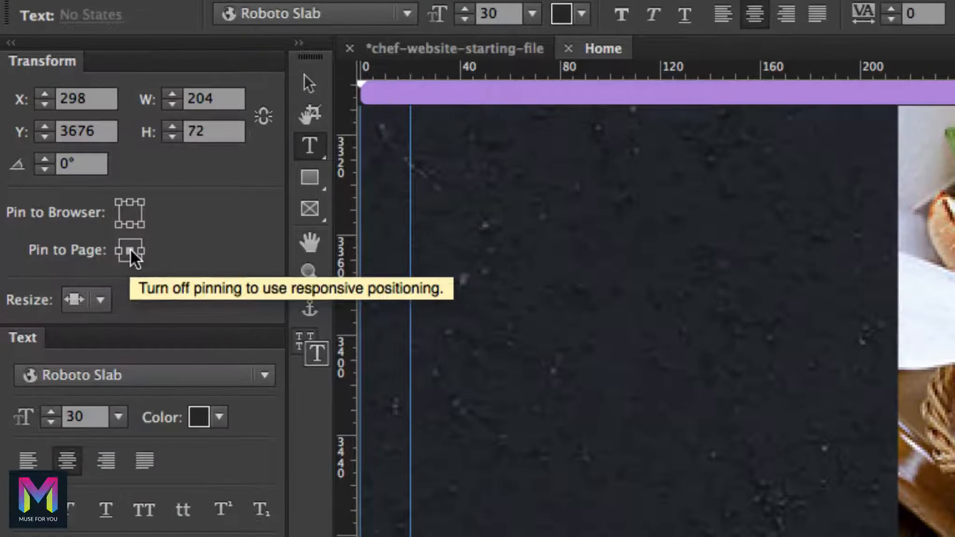
click(101, 299)
click(123, 329)
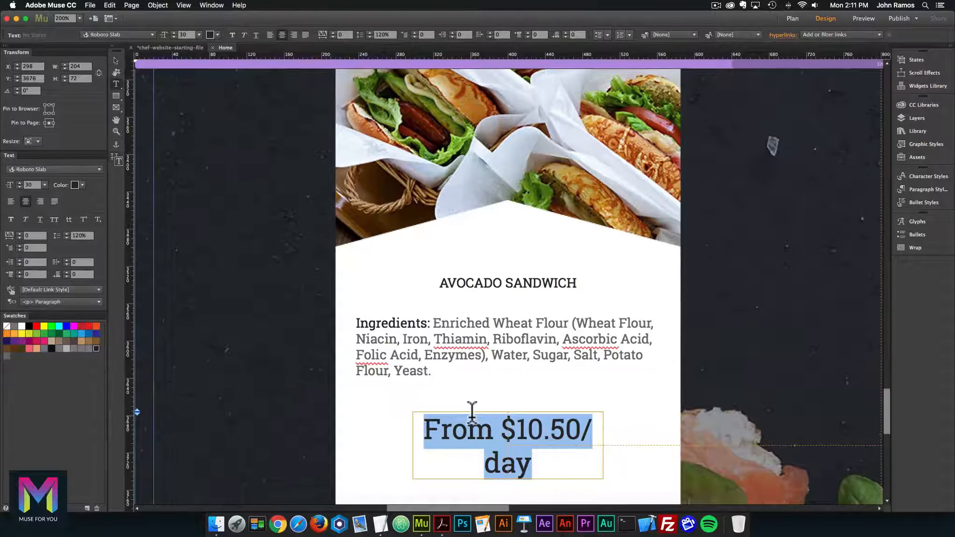
- Select only the word "From" in the price line
click(506, 432)
drag(493, 426, 407, 426)
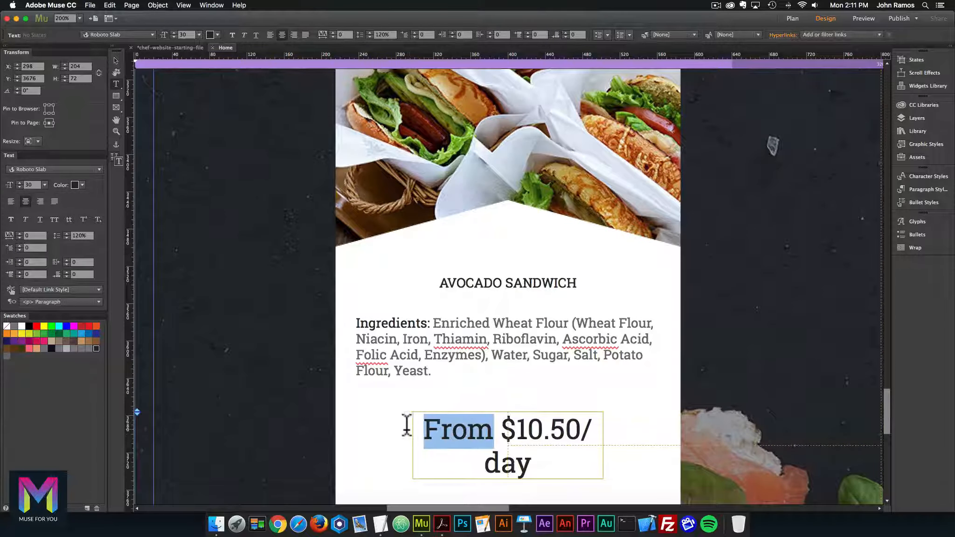
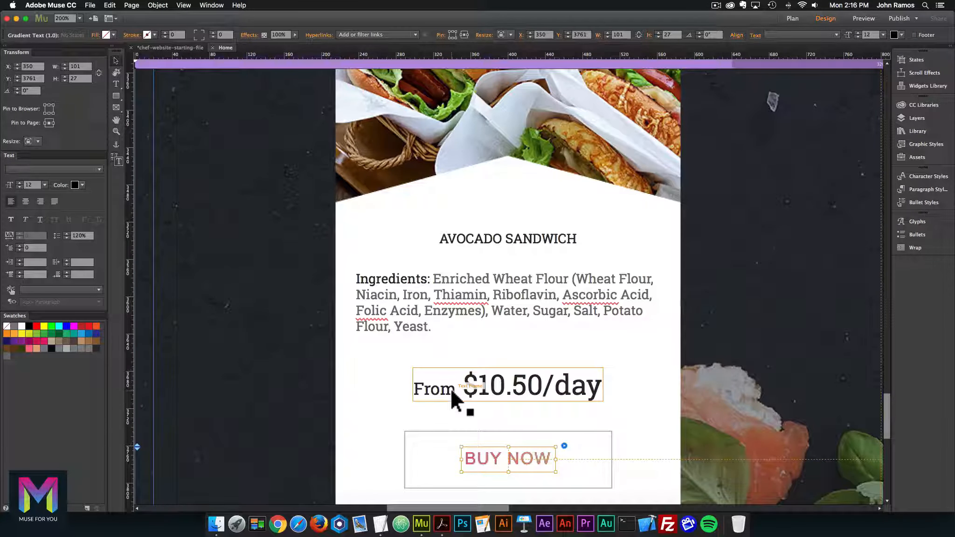
- Check the price frame's pinning, and pin the ingredients text frame to the page center with its resize setting changed to match
click(485, 395)
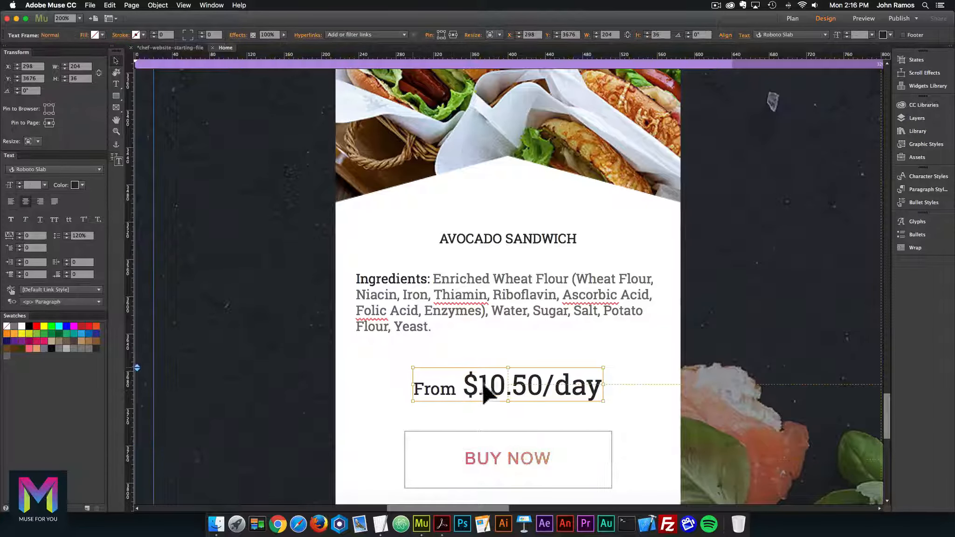
click(479, 286)
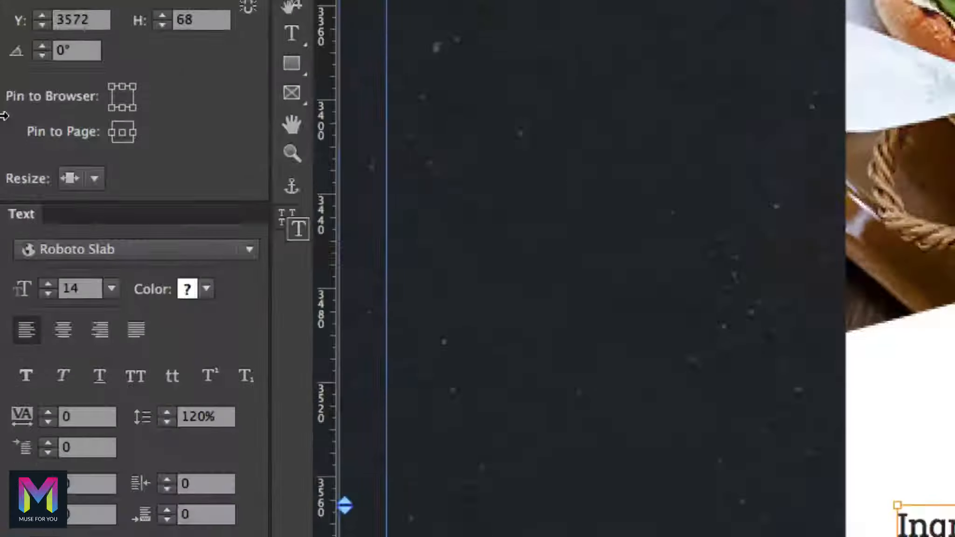
click(100, 183)
click(113, 208)
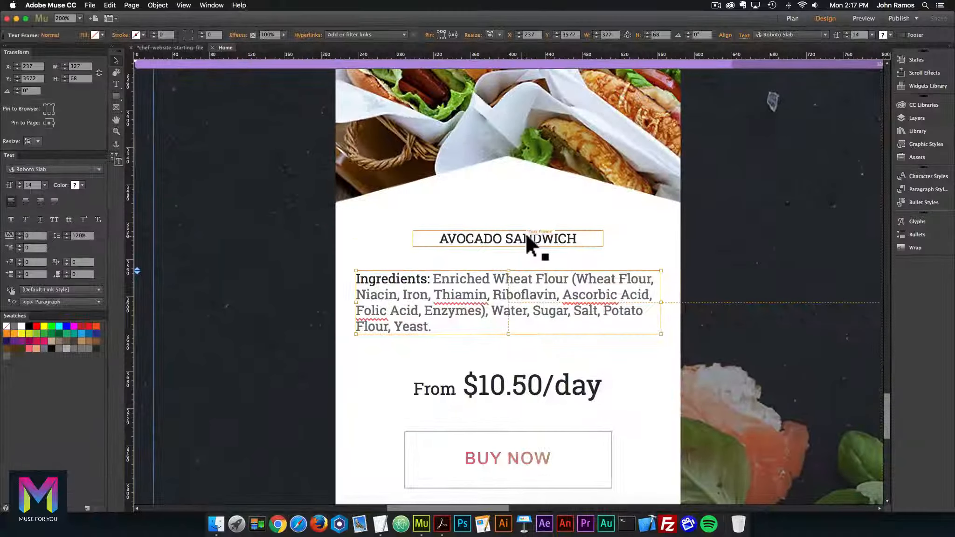
- Check the pinning and resize settings of the "Avocado Sandwich" title frame and the card's rectangle
click(517, 242)
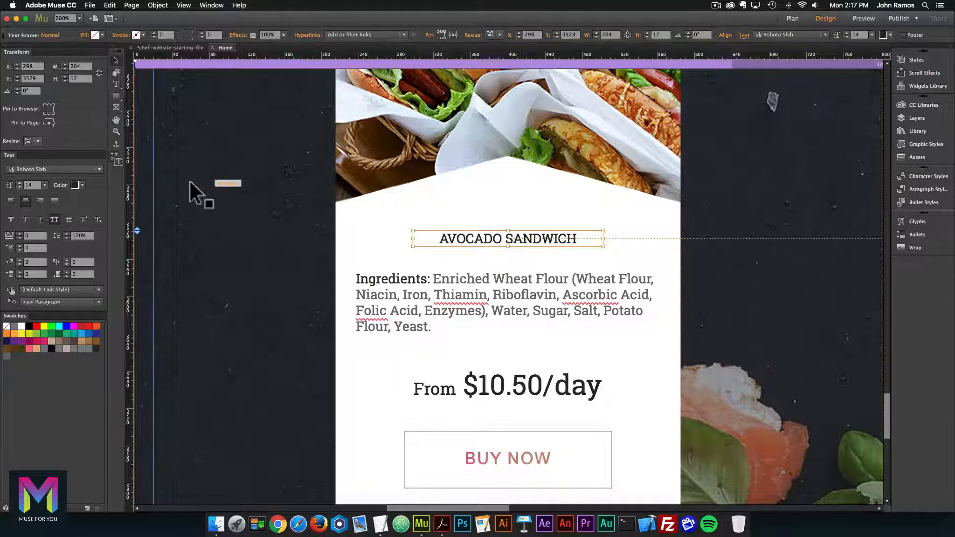
click(37, 139)
click(37, 140)
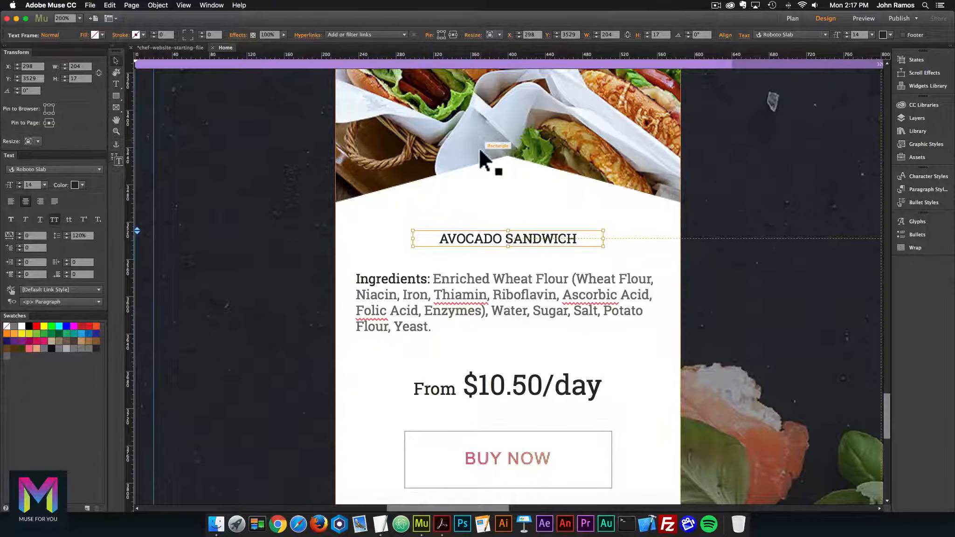
click(479, 151)
click(34, 140)
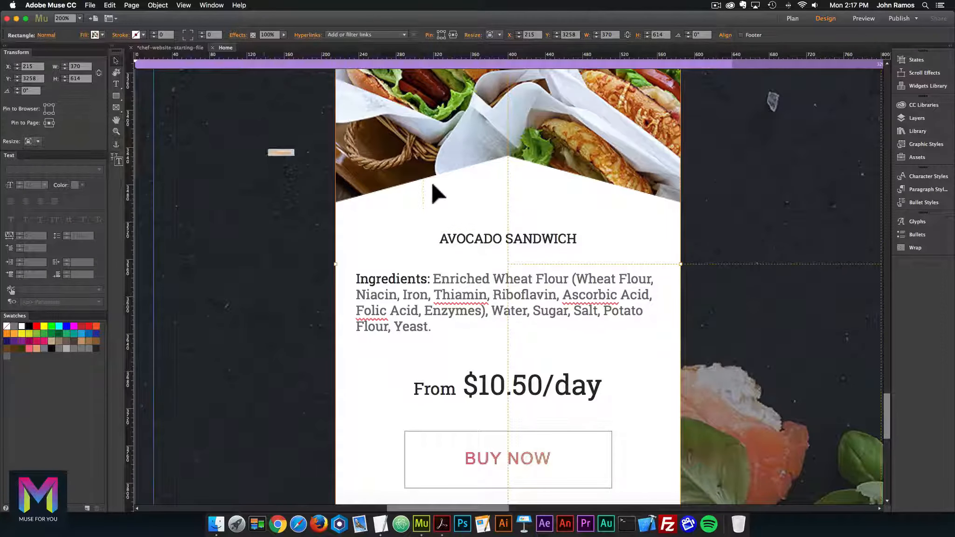
- Lock the dark background rectangle behind the Recipes section
key(super+minus)
key(super+minus)
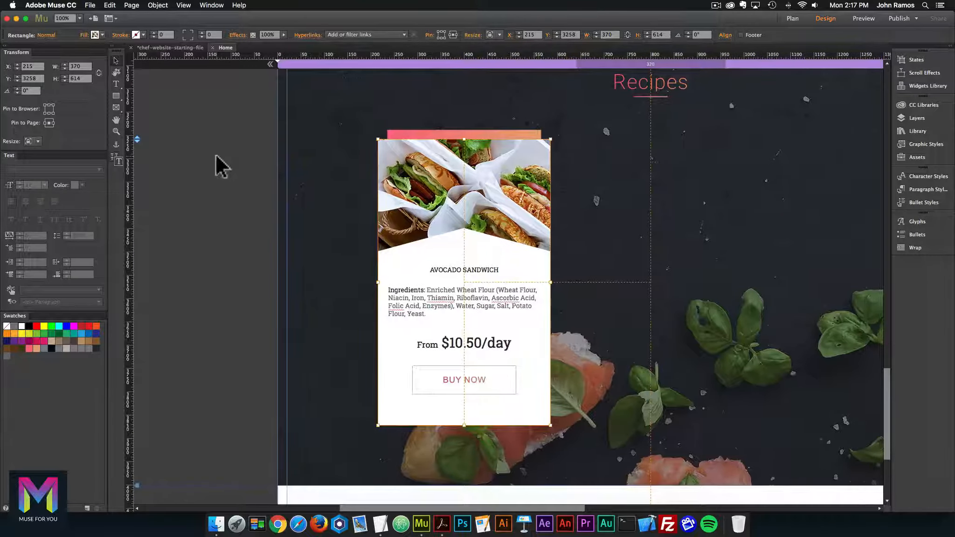
key(super+minus)
scroll(291, 160, right, 2)
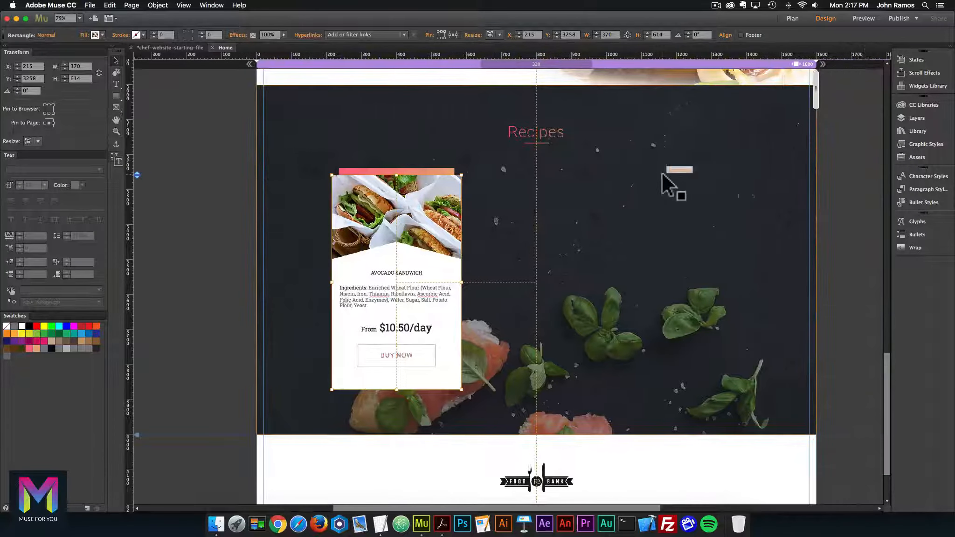
click(661, 174)
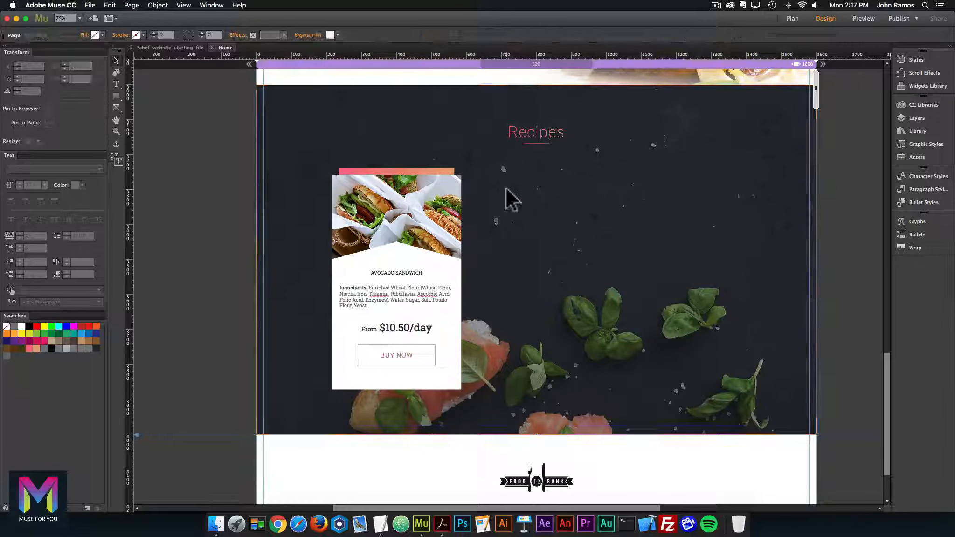
click(157, 6)
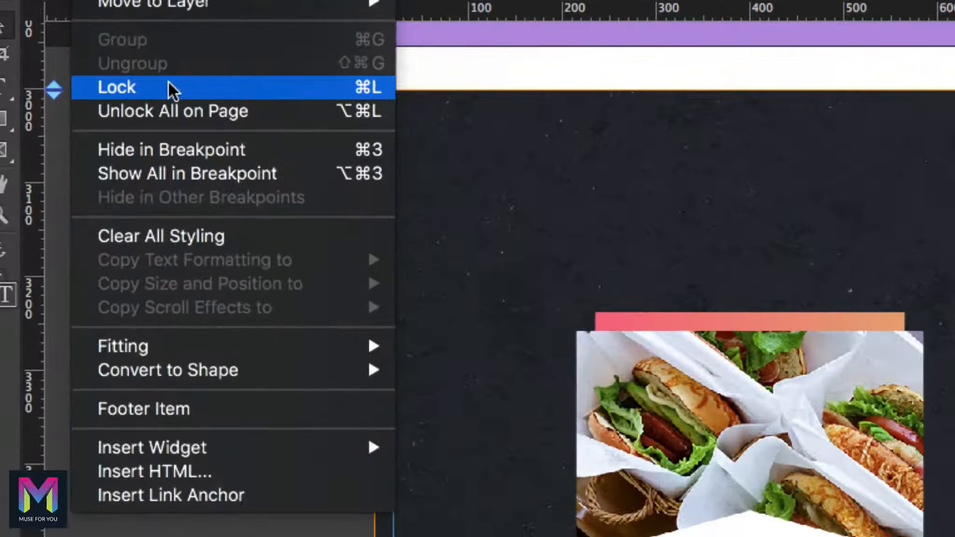
click(185, 85)
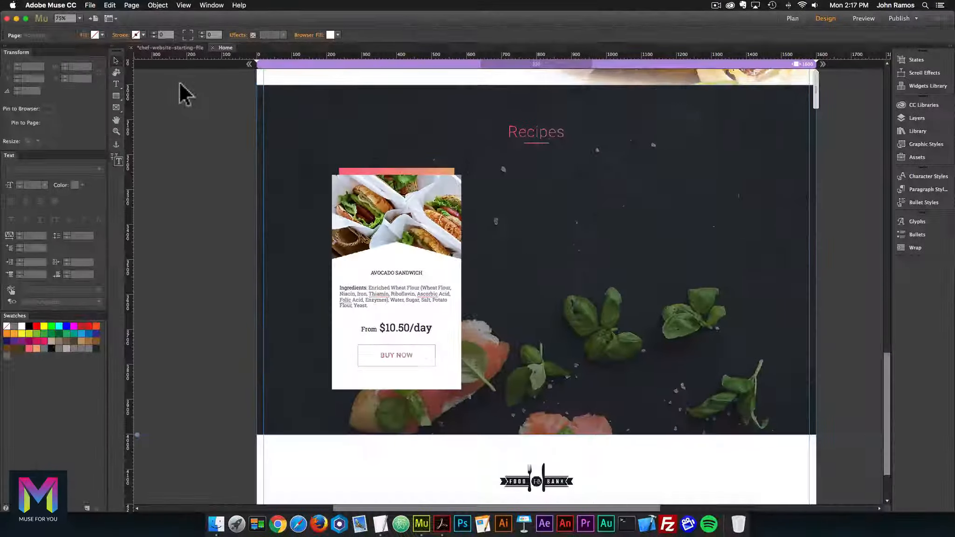
- Expand the Section 3 layer and lock its lowest Rectangle, the dark background of the Recipes section
click(303, 105)
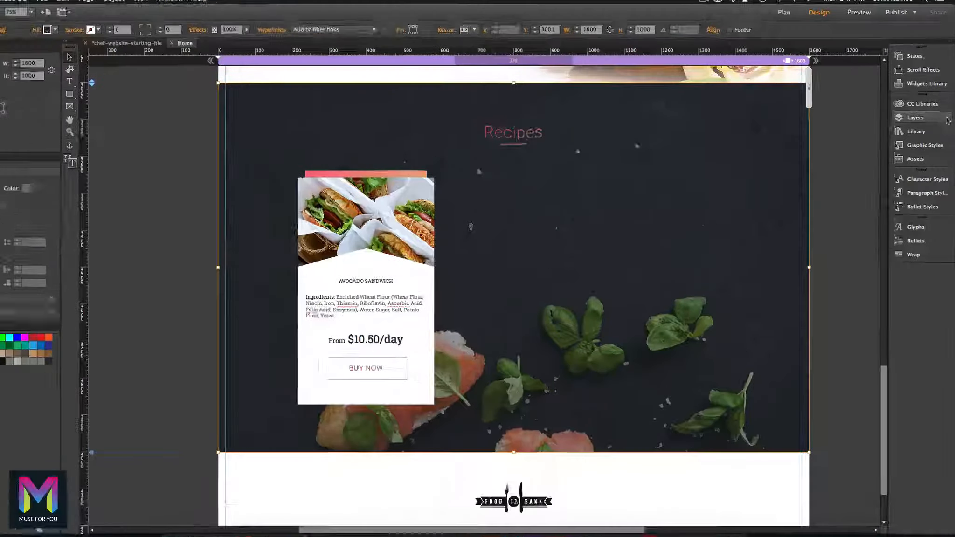
click(946, 121)
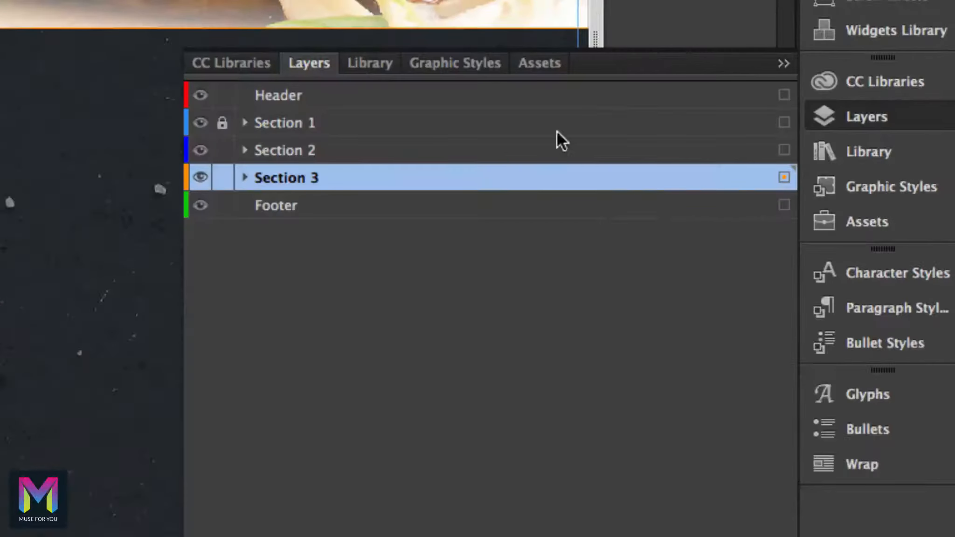
click(244, 178)
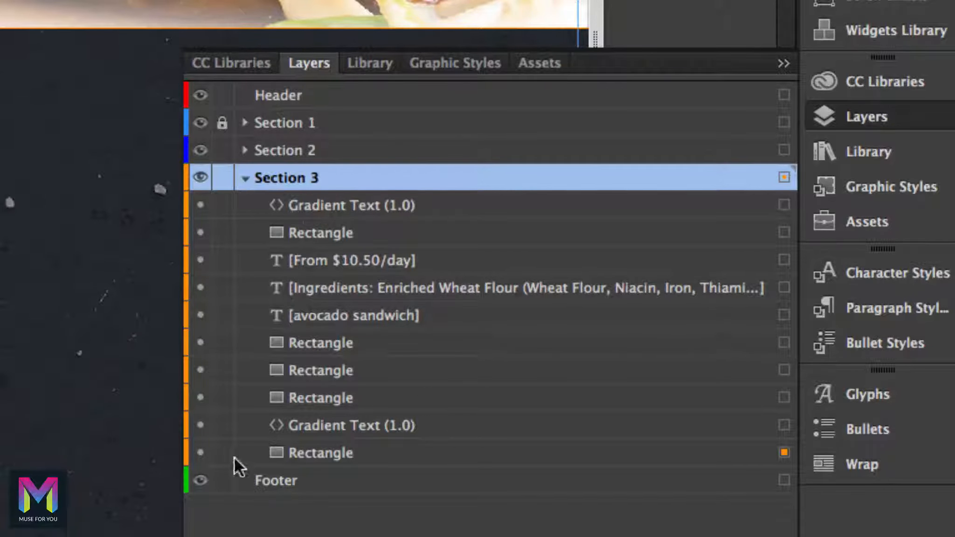
click(219, 454)
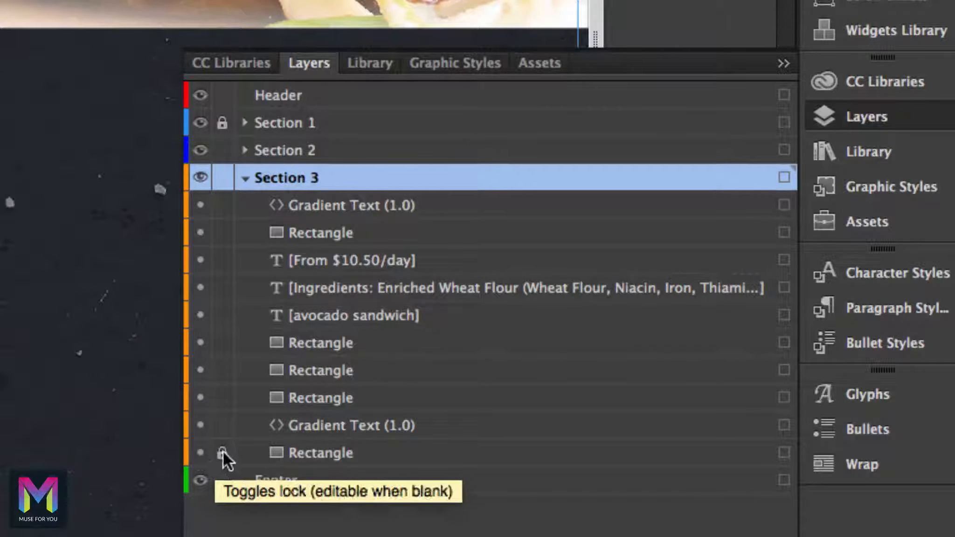
click(222, 452)
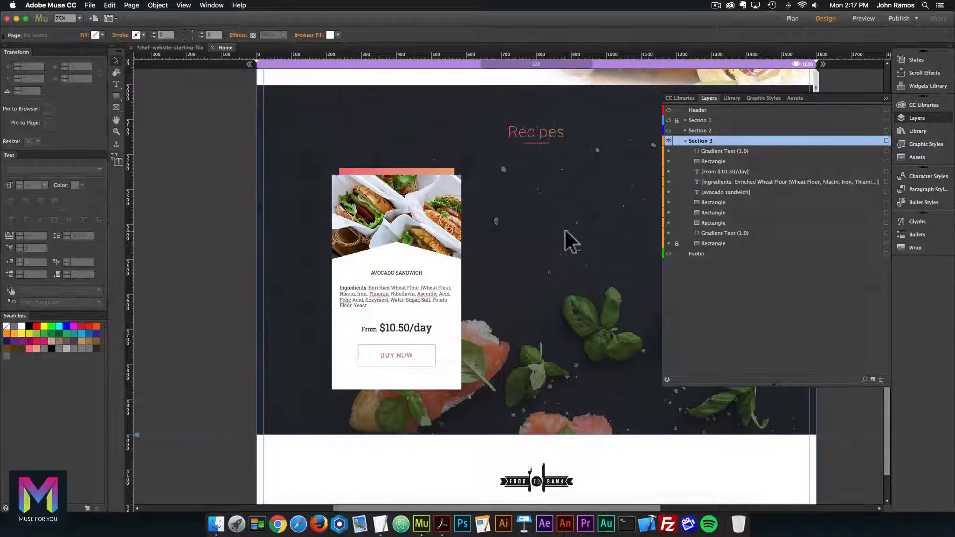
click(925, 119)
- Duplicate the whole Avocado Sandwich card and place the copy beside it, centered under the Recipes heading at X 615, Y 3238
drag(324, 147, 498, 406)
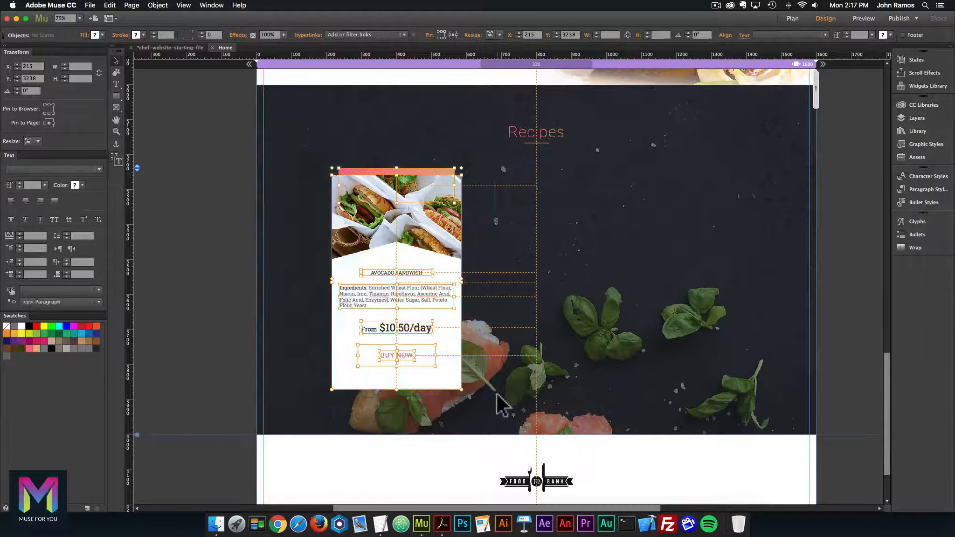
key(super+d)
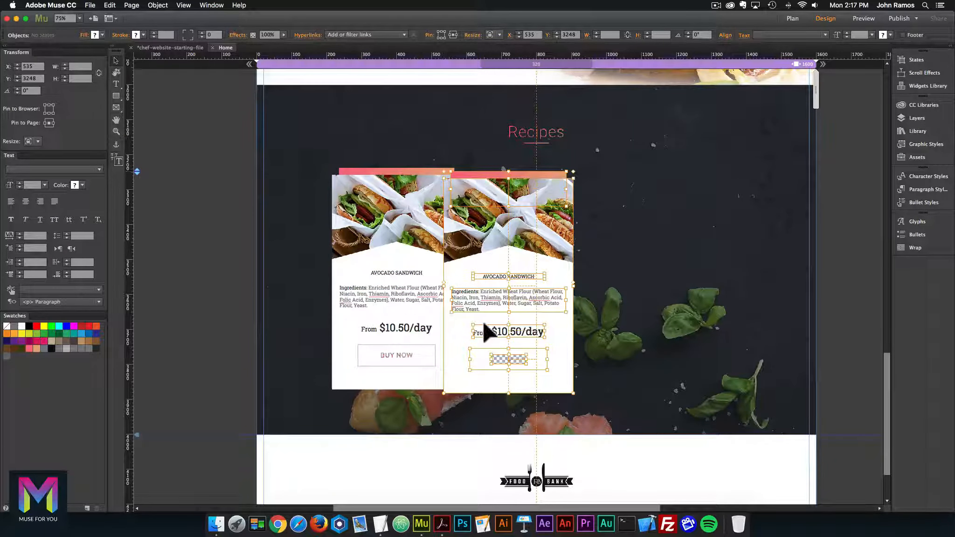
drag(500, 231, 521, 231)
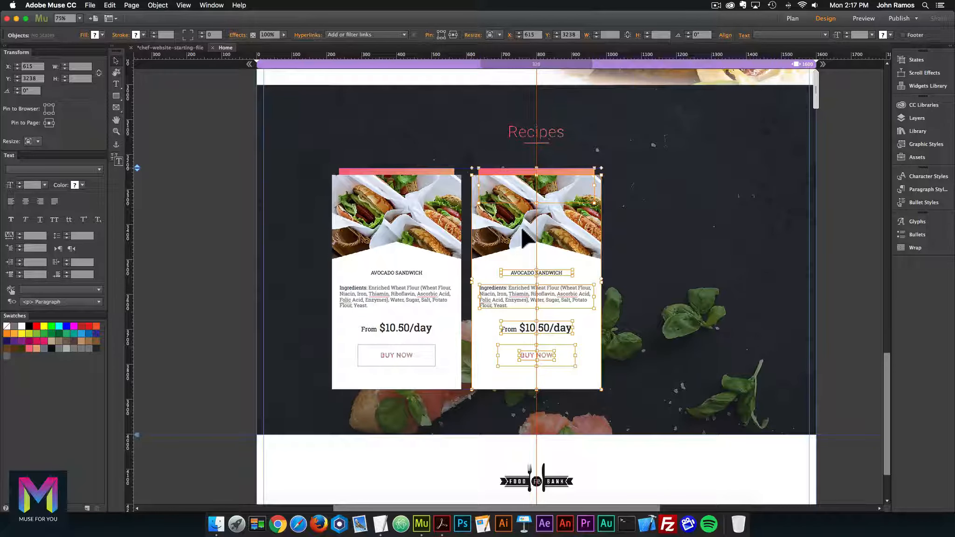
- Add a third copy of the recipe card at X 1015, Y 3238, spaced equally from the middle card
key(super+v)
drag(472, 232, 643, 231)
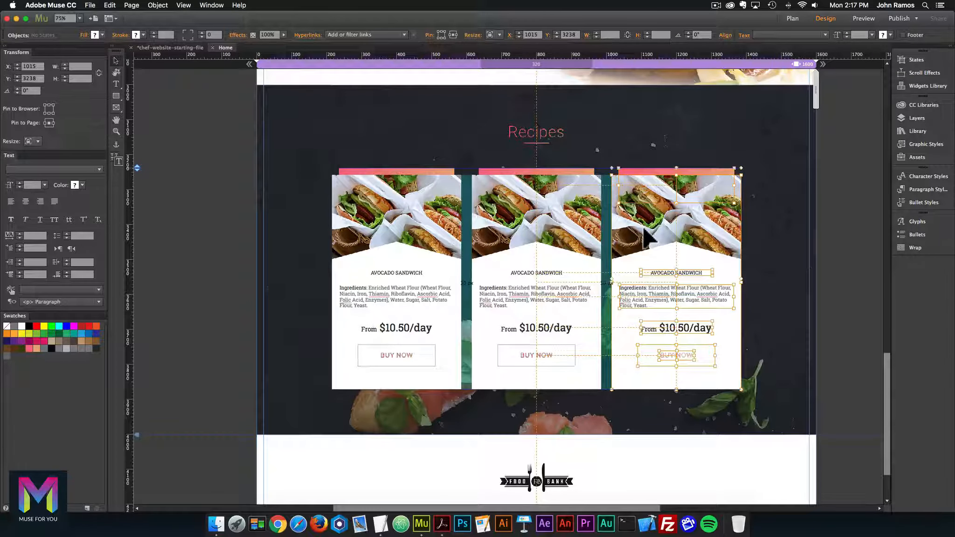
click(772, 266)
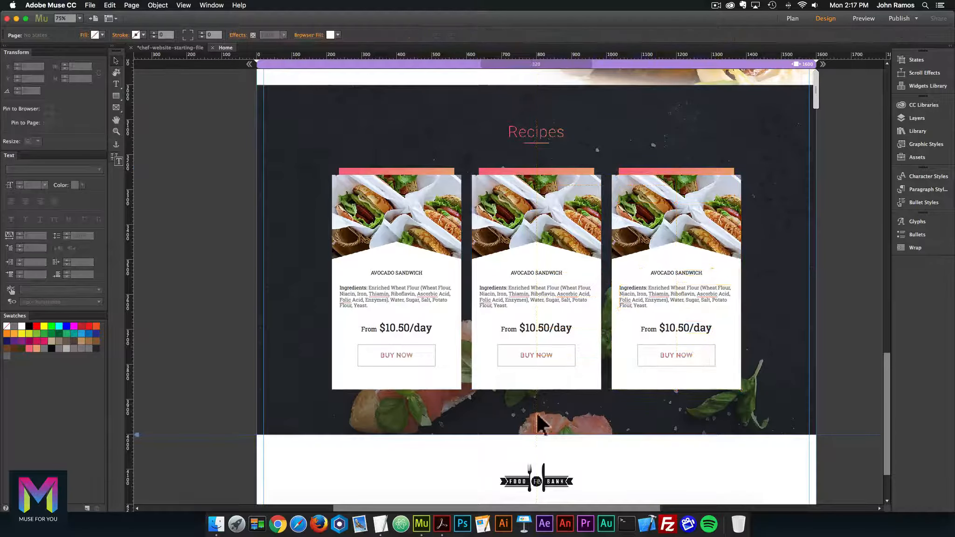
- Check the positions of the three recipe cards and their background rectangles, and the spacing between the cards
drag(473, 409, 606, 164)
click(498, 409)
click(489, 383)
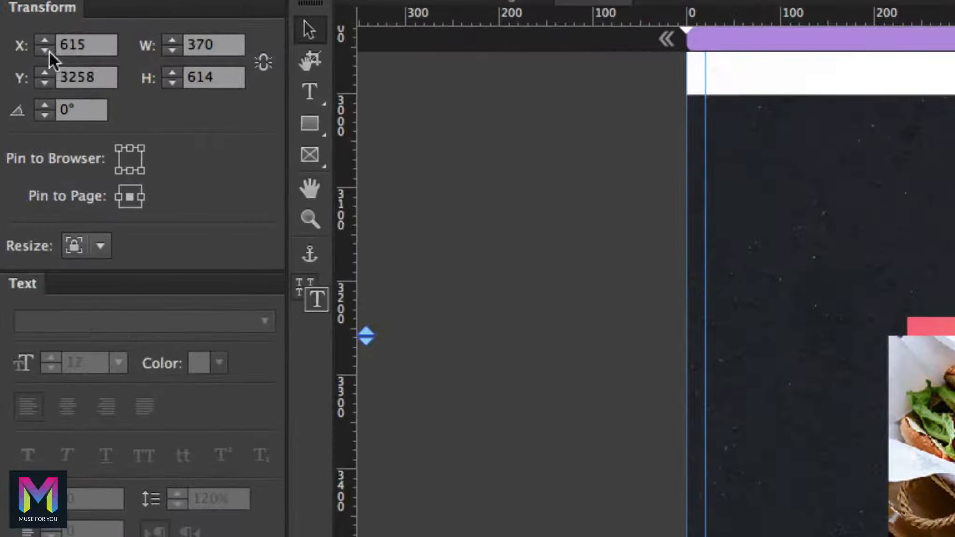
click(33, 66)
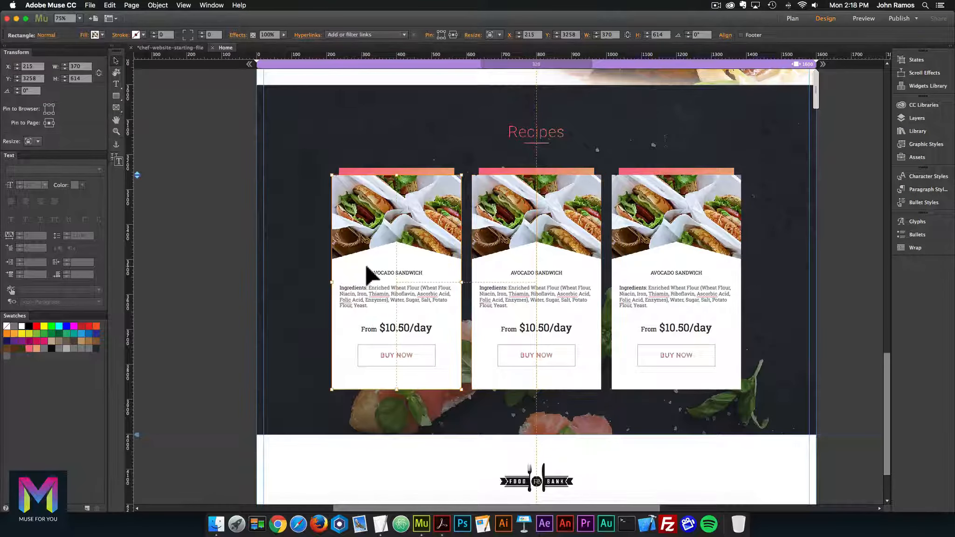
click(568, 217)
drag(560, 214, 560, 216)
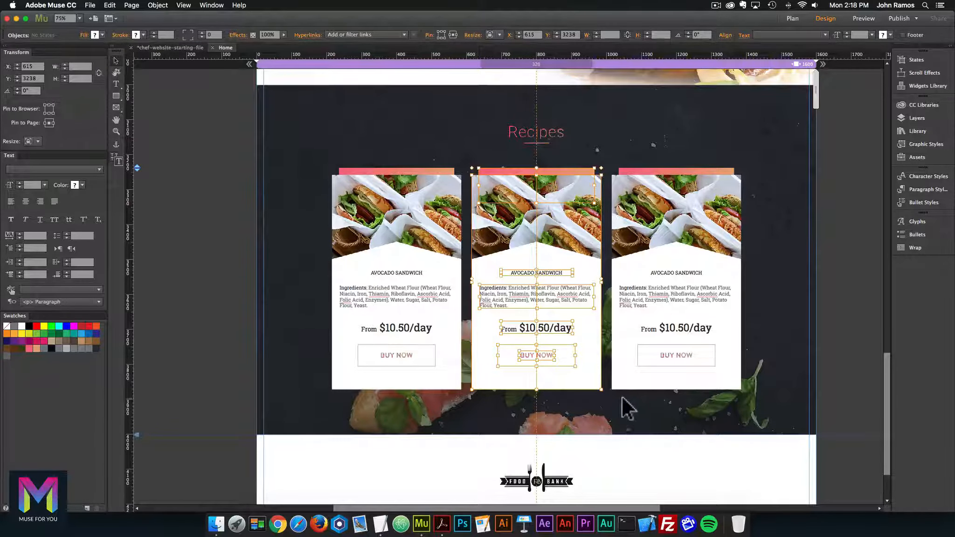
drag(611, 400, 714, 157)
mouse_move(677, 223)
mouse_down()
mouse_move(694, 222)
mouse_move(677, 222)
mouse_up()
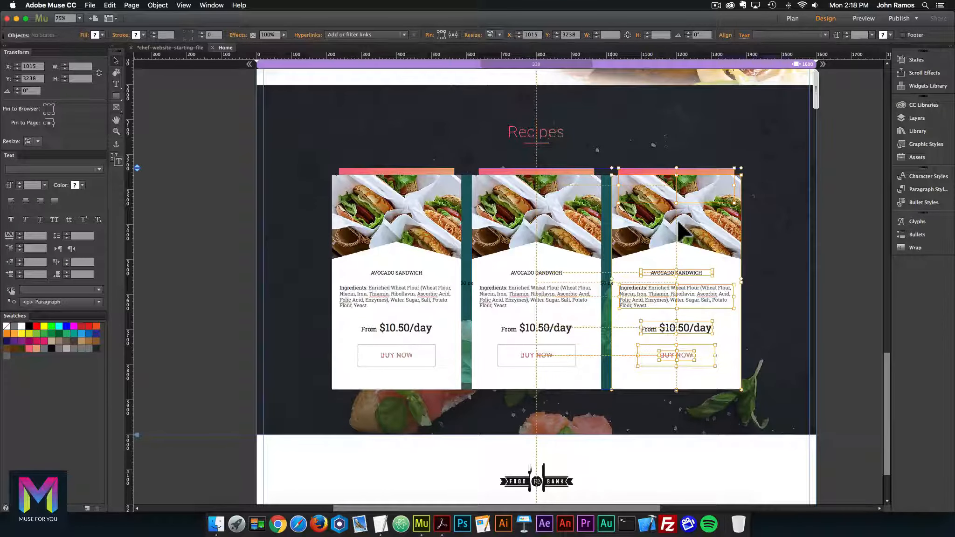
click(778, 245)
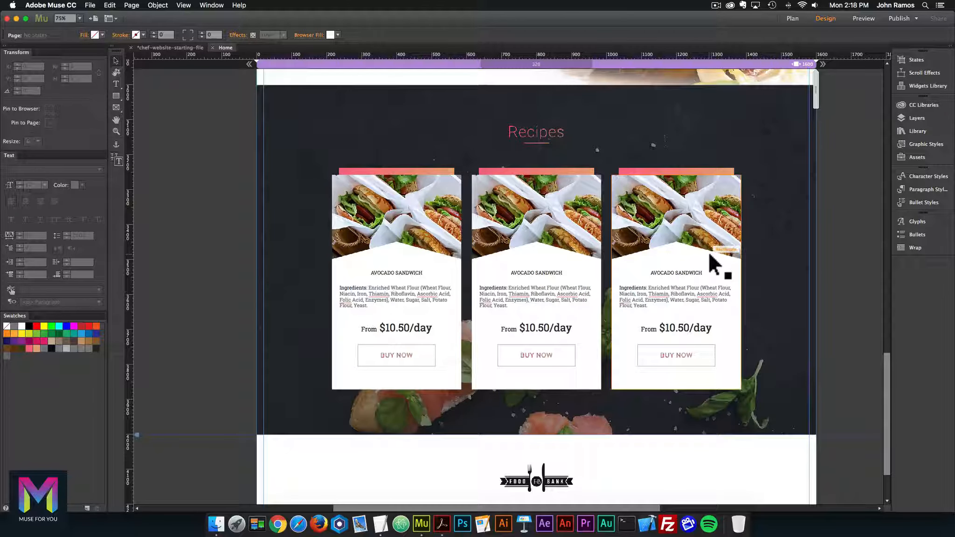
click(702, 257)
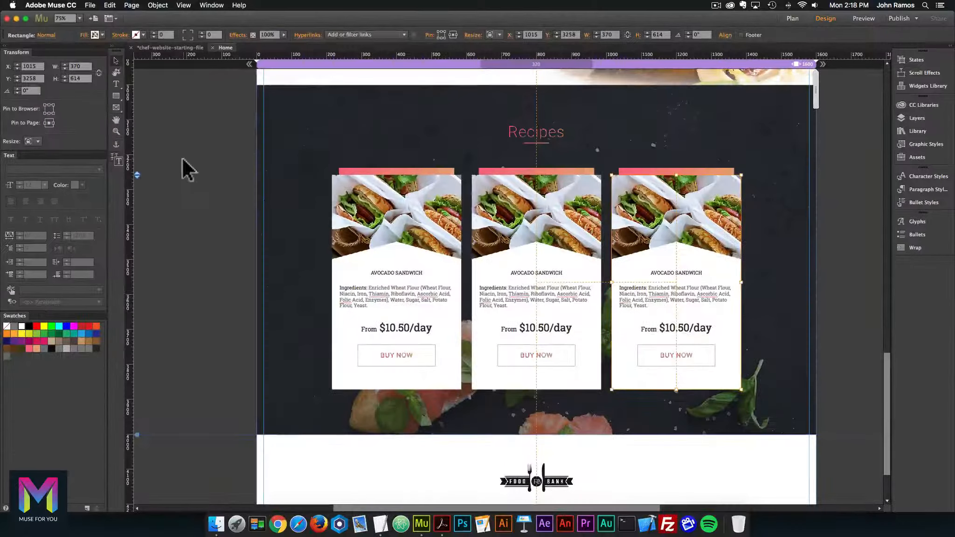
- Replace the title of the middle recipe card with "CORN SOUP"
click(487, 310)
click(545, 274)
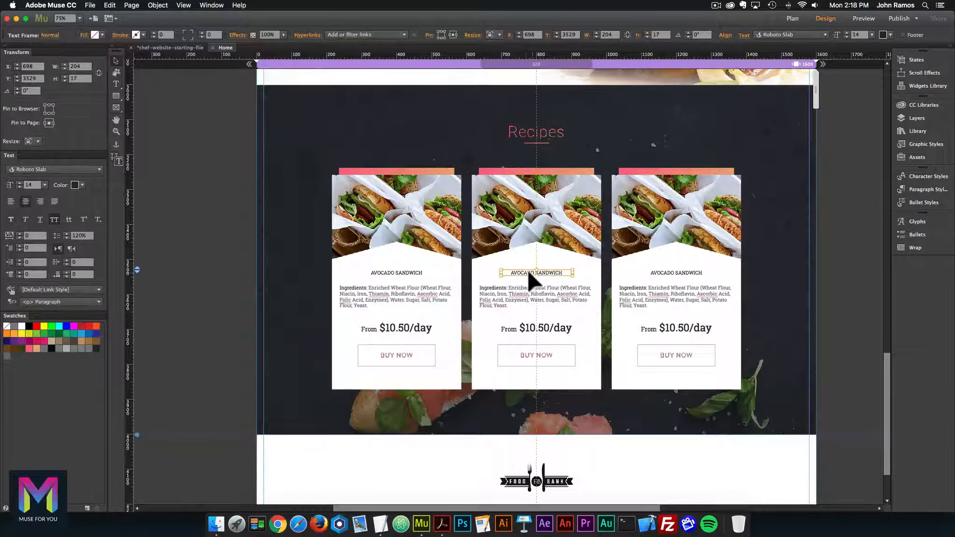
key(t)
double_click(518, 270)
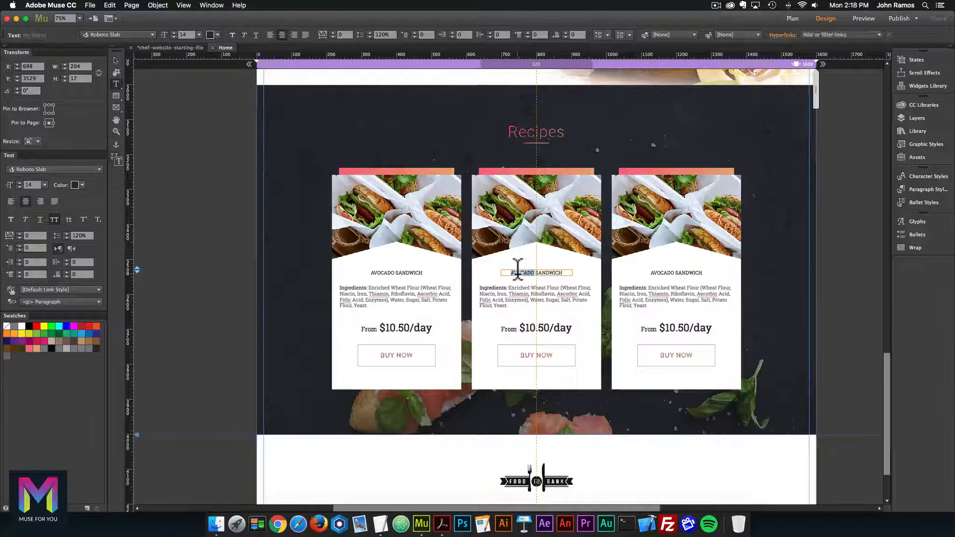
text(CORN )
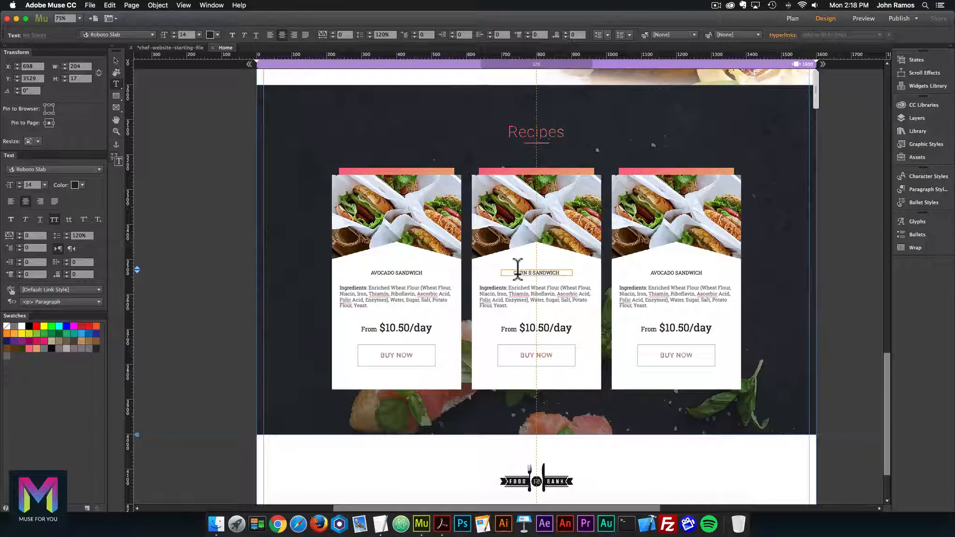
text(SOUP)
key(super+equal)
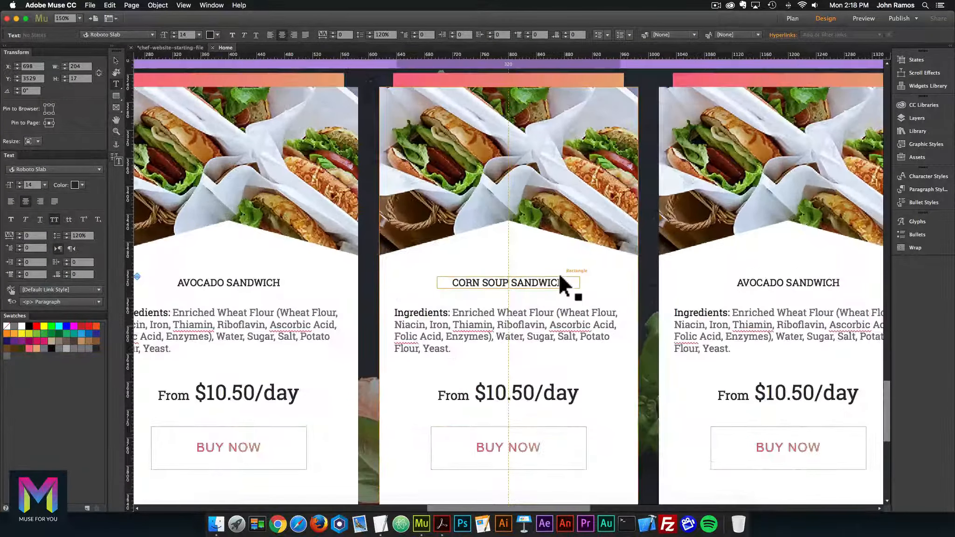
double_click(530, 273)
key(BackSpace)
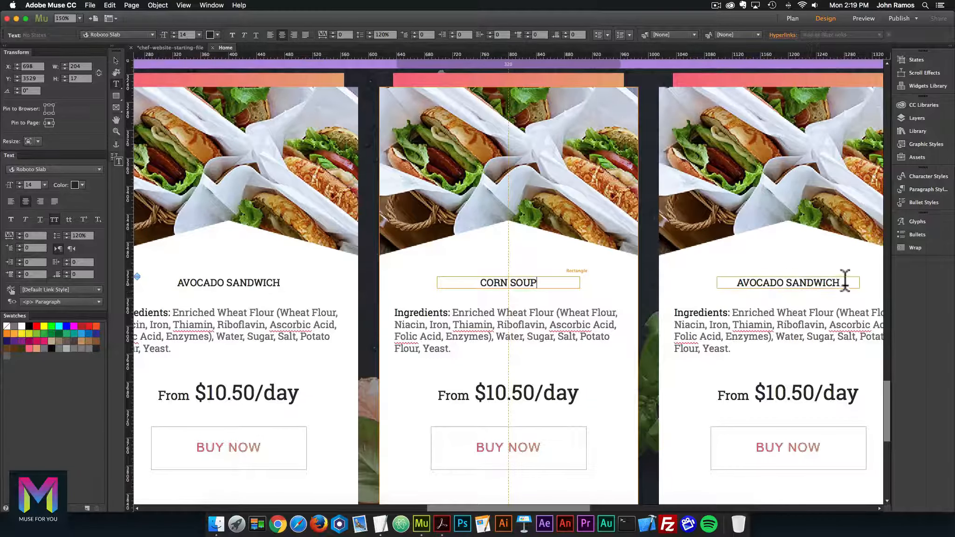
- Replace the title of the third recipe card with "INDIAN RICE"
drag(844, 278, 665, 282)
text(INDIAN C)
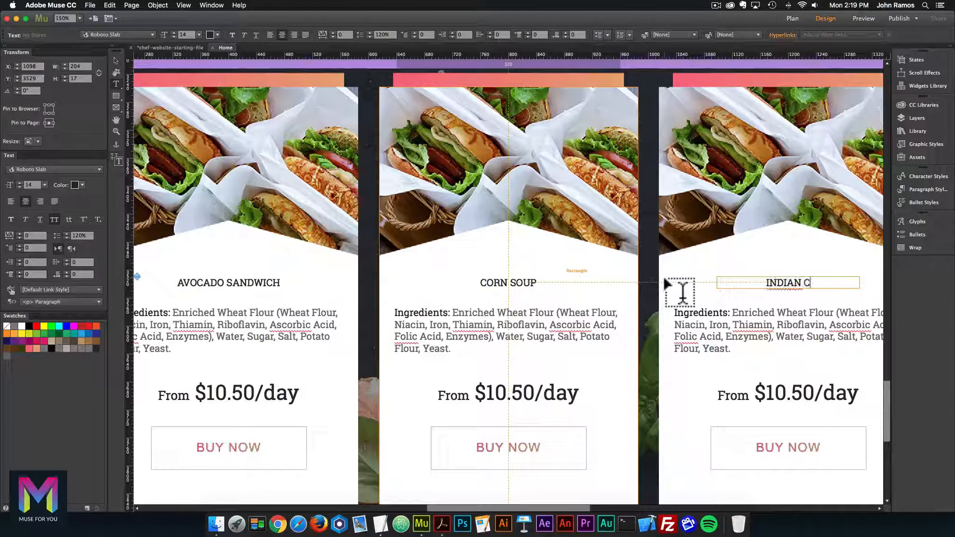
key(BackSpace)
text(RICE)
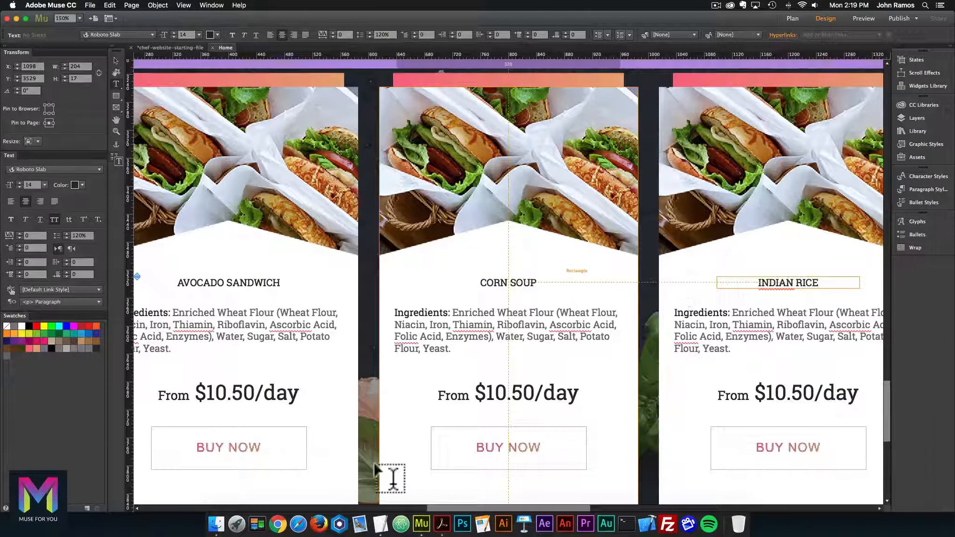
- Try to replace the Corn Soup card's entire ingredients text, label included, with the Corn Soup line from the section-text file in TextEdit
click(380, 522)
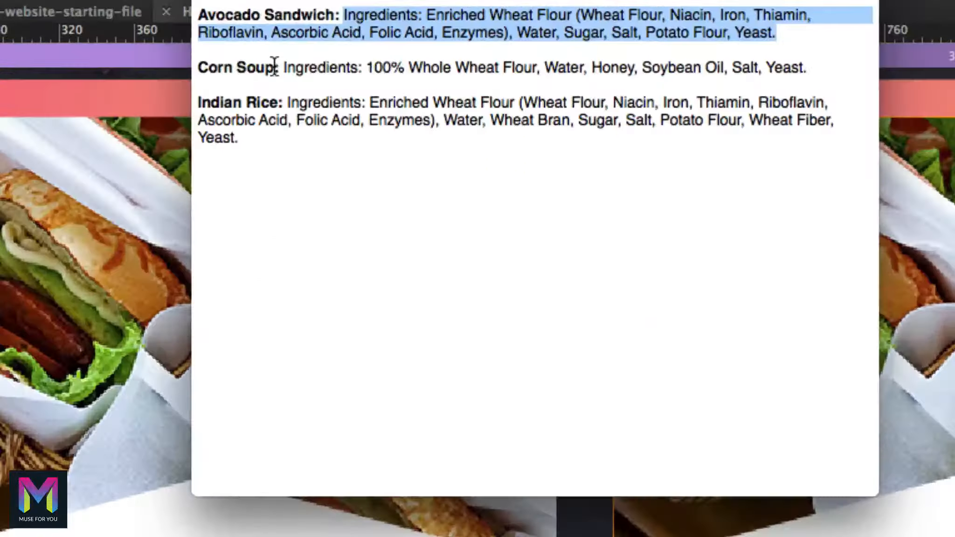
drag(254, 69, 434, 68)
drag(759, 65, 811, 66)
key(super+c)
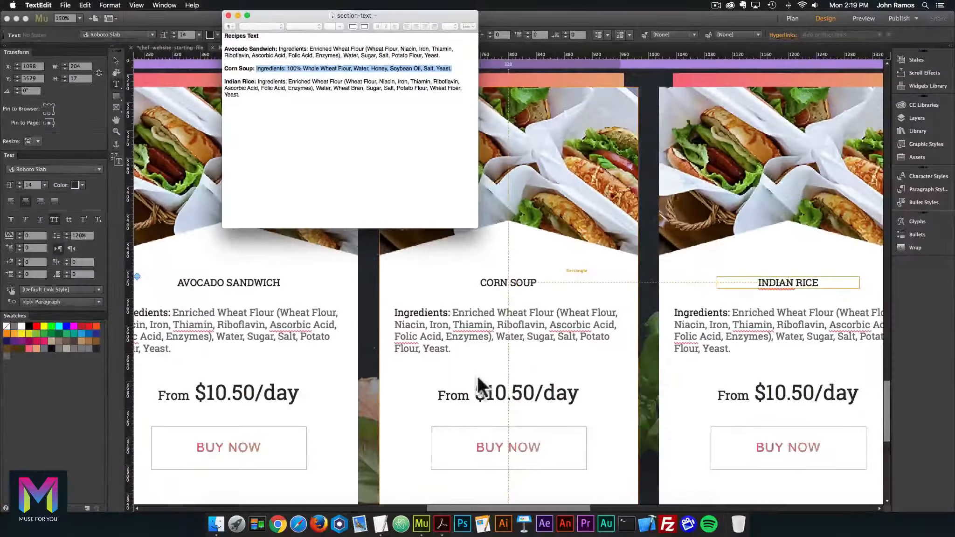
click(476, 375)
double_click(463, 338)
key(super+a)
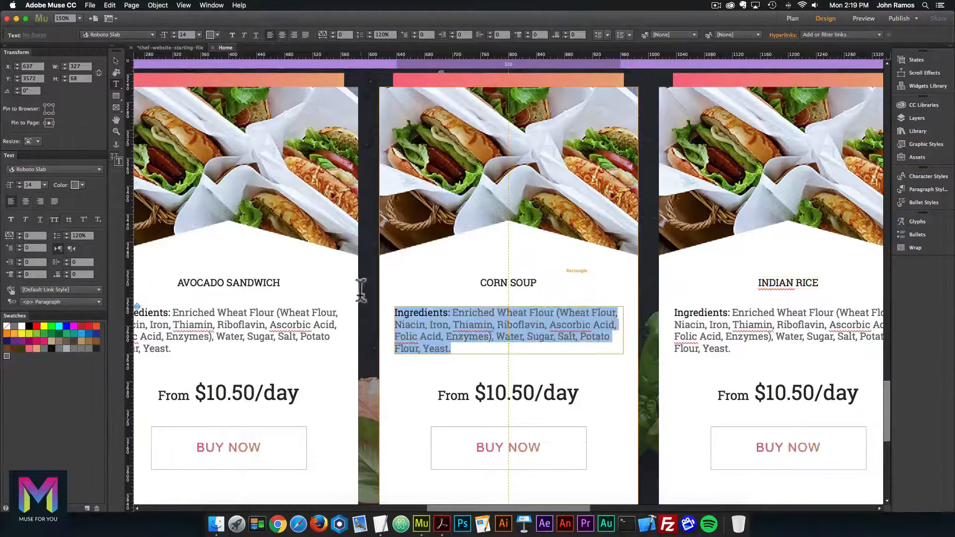
key(super+v)
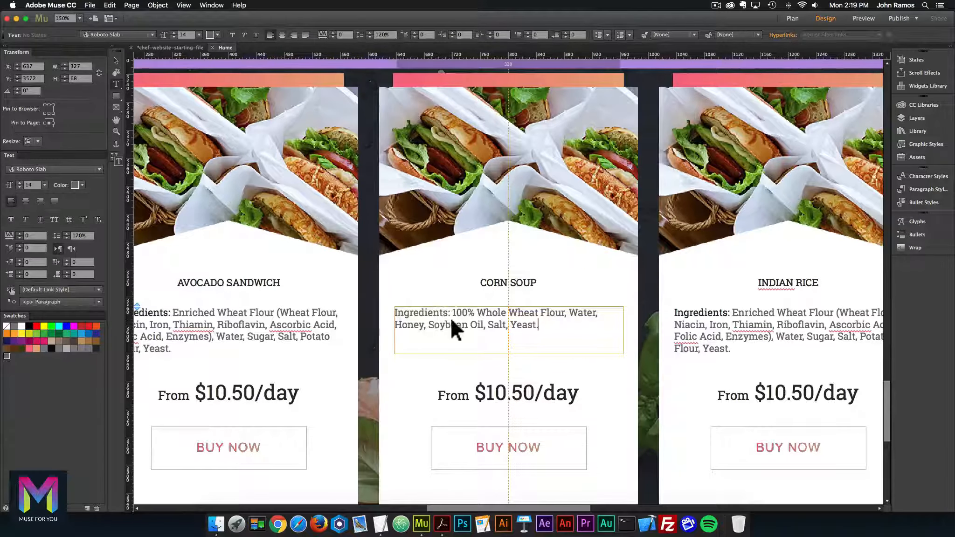
key(super+z)
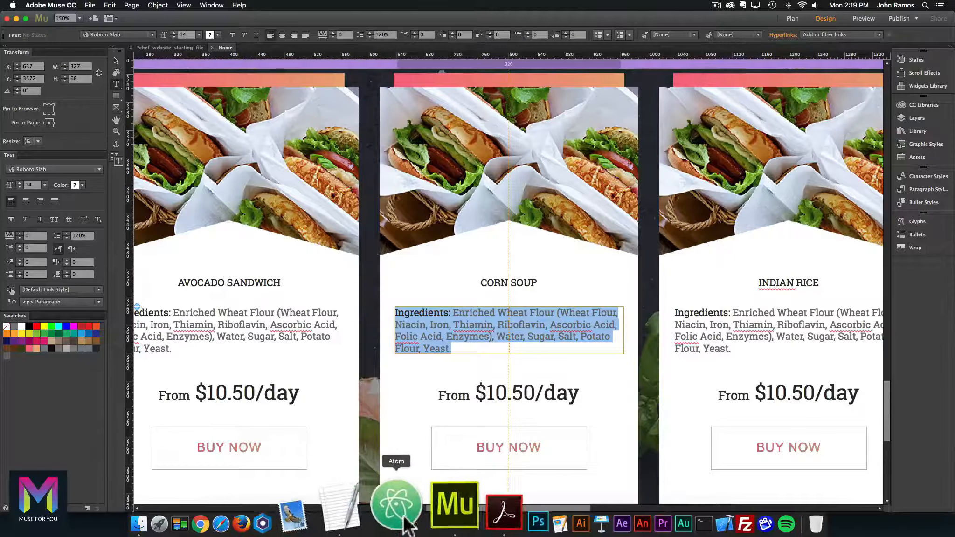
- Copy only the Corn Soup ingredient list from section-text in TextEdit and use it to replace the text after "Ingredients:" on the middle card
click(375, 515)
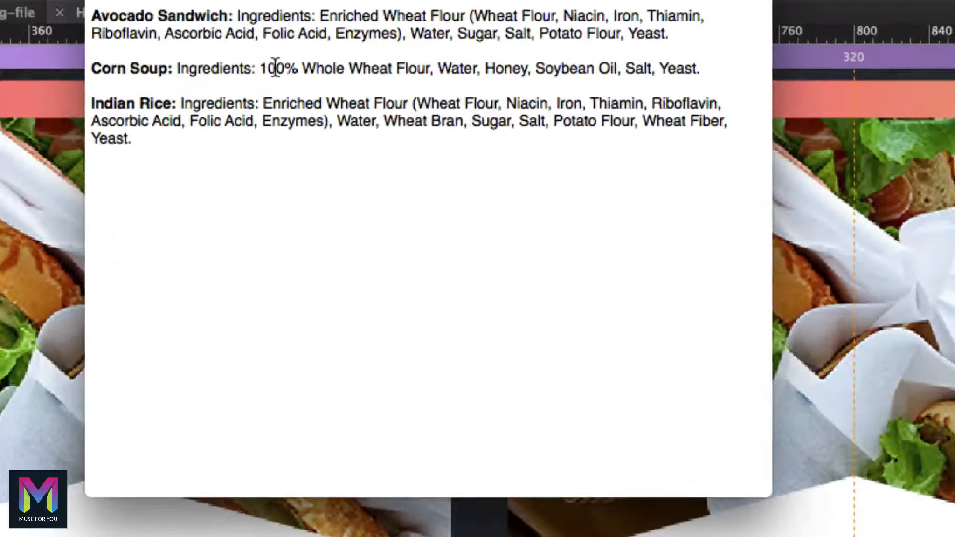
drag(288, 68, 448, 71)
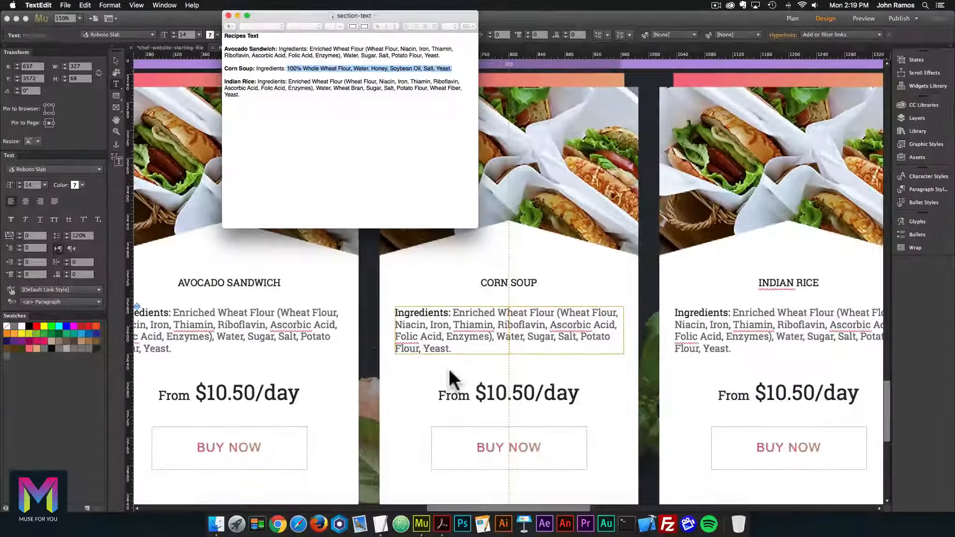
click(448, 368)
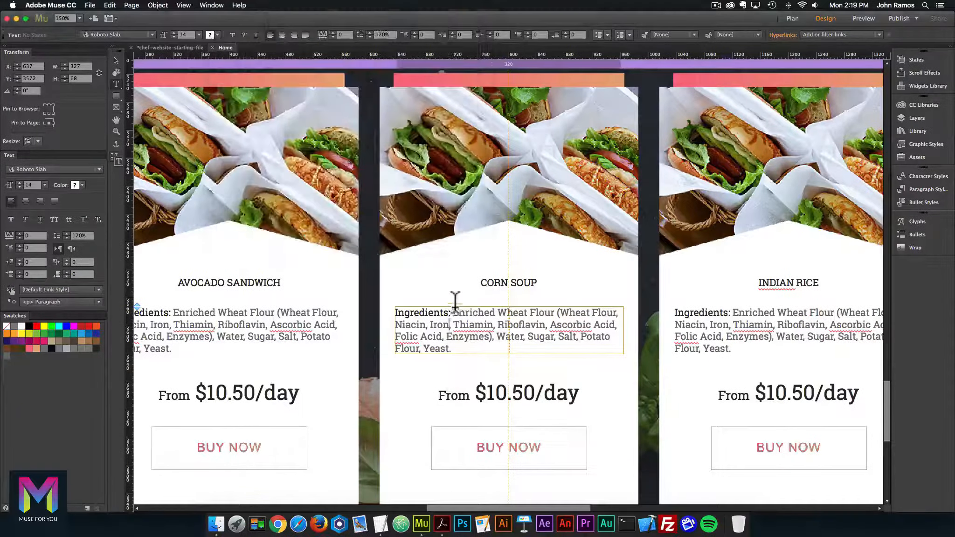
drag(452, 313, 480, 357)
text(100% Whole Wheat Flour, Water, Honey, Soybean Oil, Salt, Yeast.)
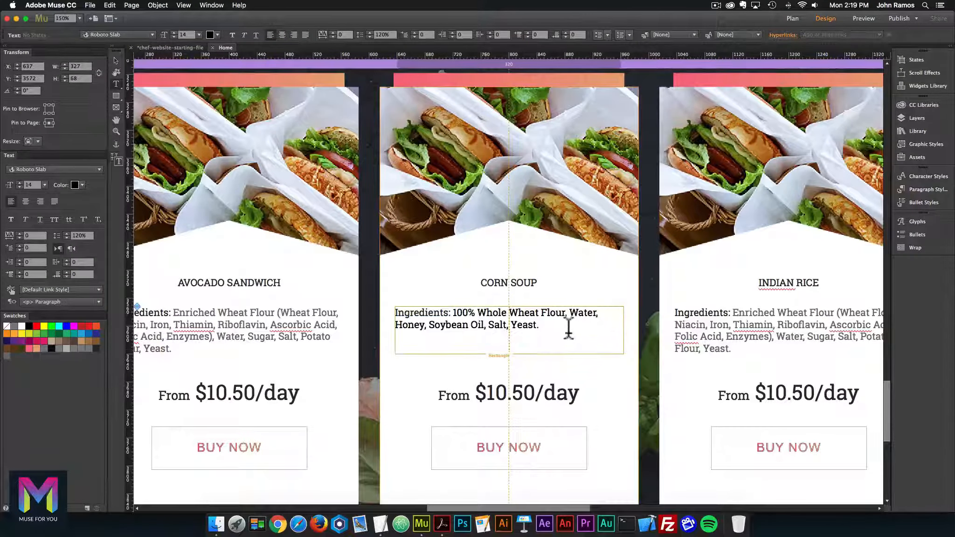
- Recolor the Corn Soup ingredient list after the "Ingredients:" label to grey 6F6F6F, matching the Avocado Sandwich card's ingredients
drag(540, 324, 452, 308)
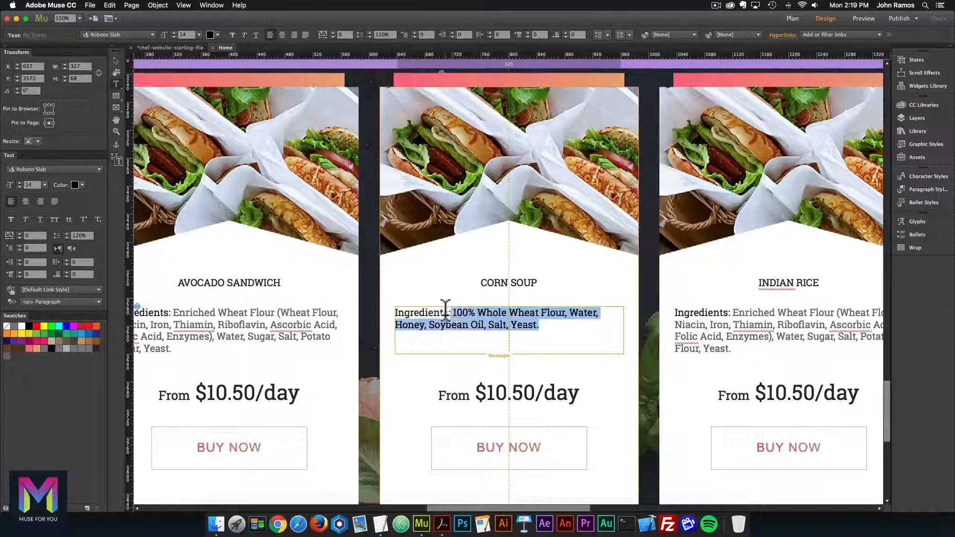
click(300, 321)
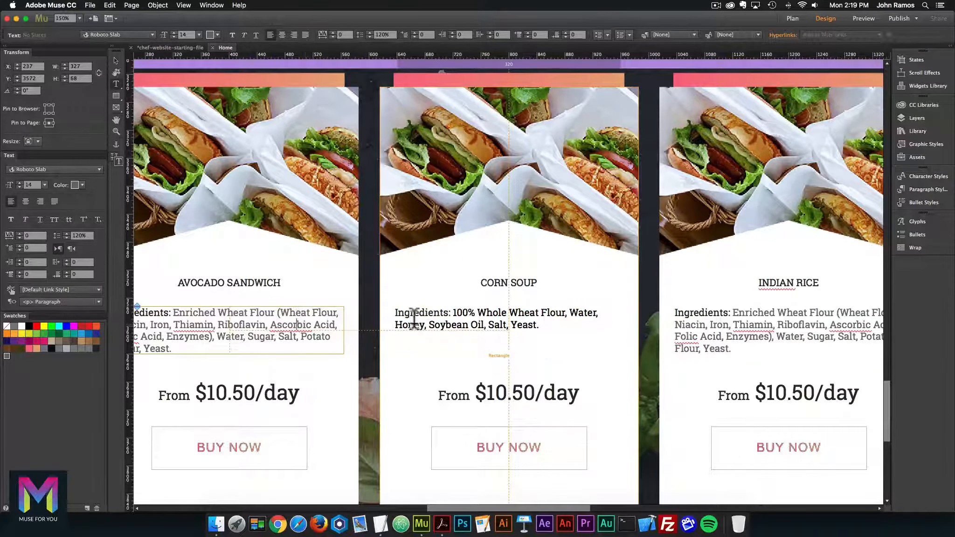
drag(539, 325, 451, 303)
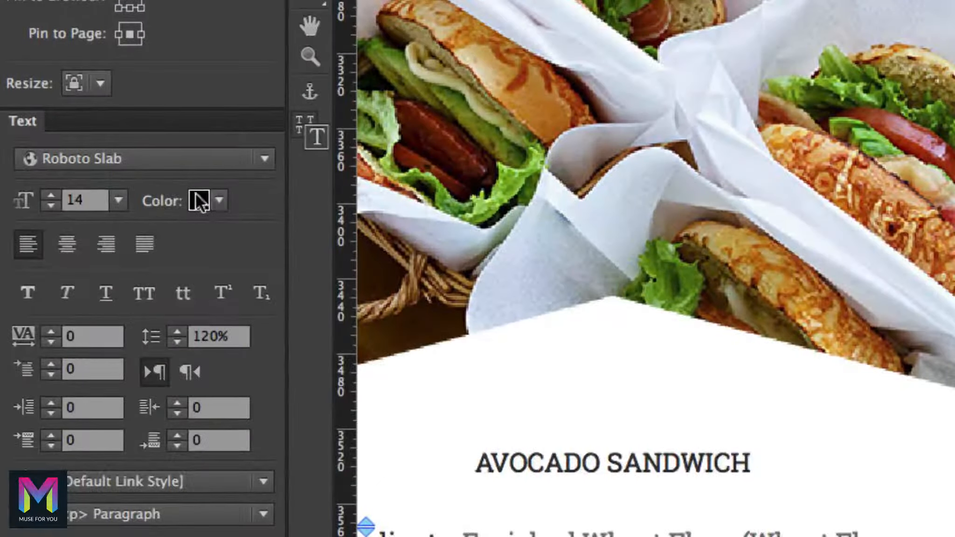
click(82, 185)
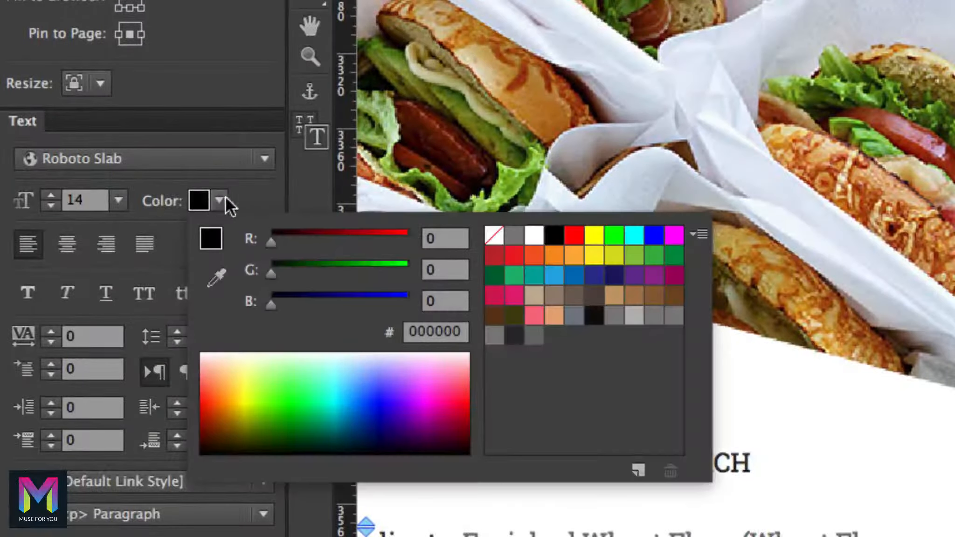
click(514, 337)
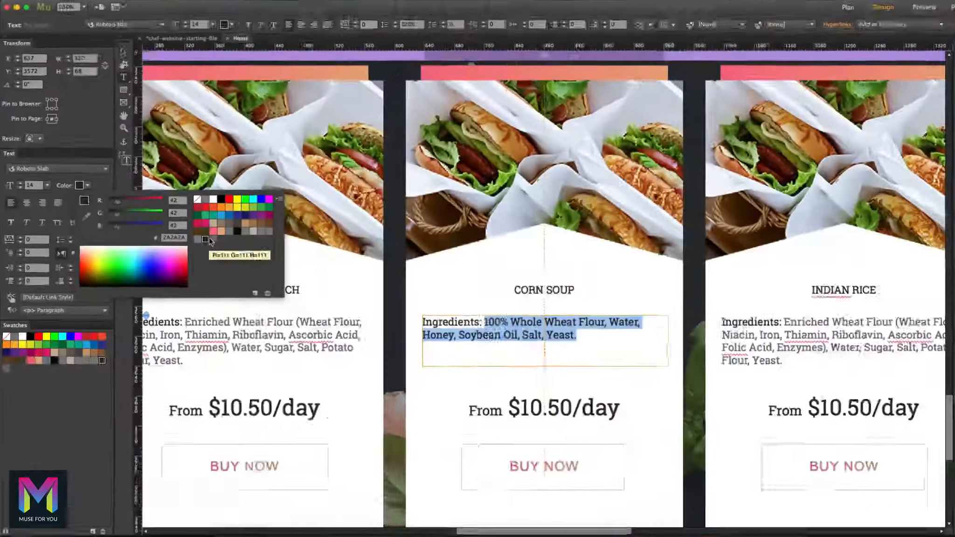
click(205, 240)
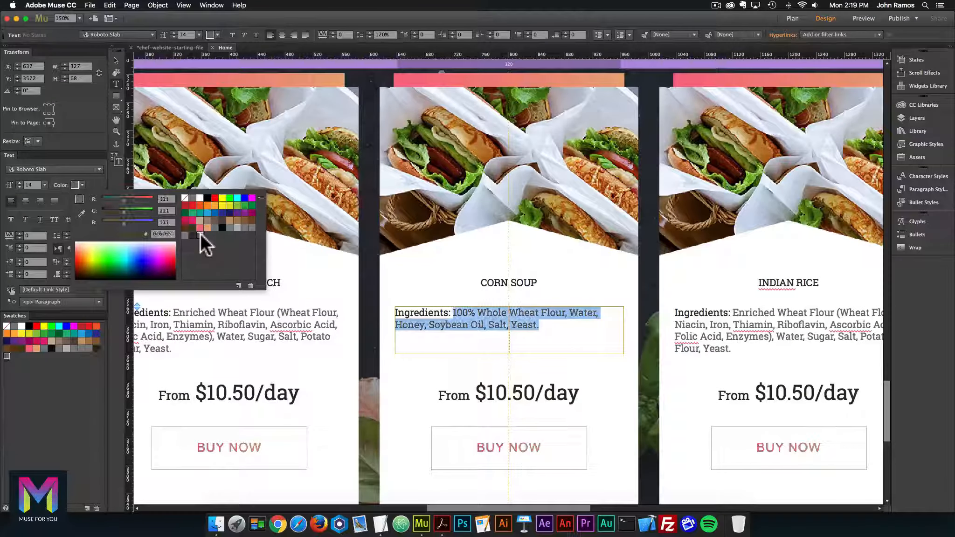
drag(228, 312, 266, 325)
click(83, 182)
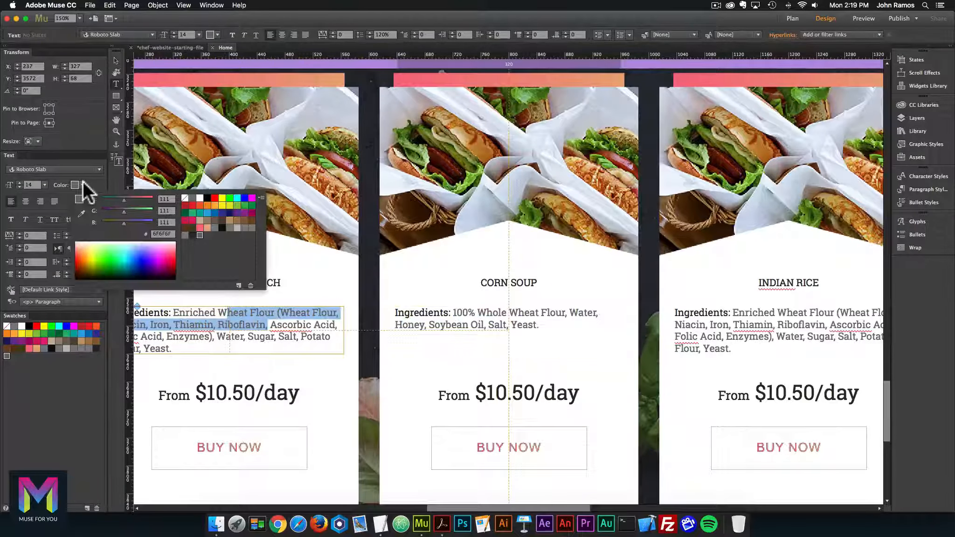
- Copy the Indian Rice ingredient list from section-text in TextEdit and replace the text after "Ingredients:" on the Indian Rice card in Muse
scroll(717, 353, right, 1)
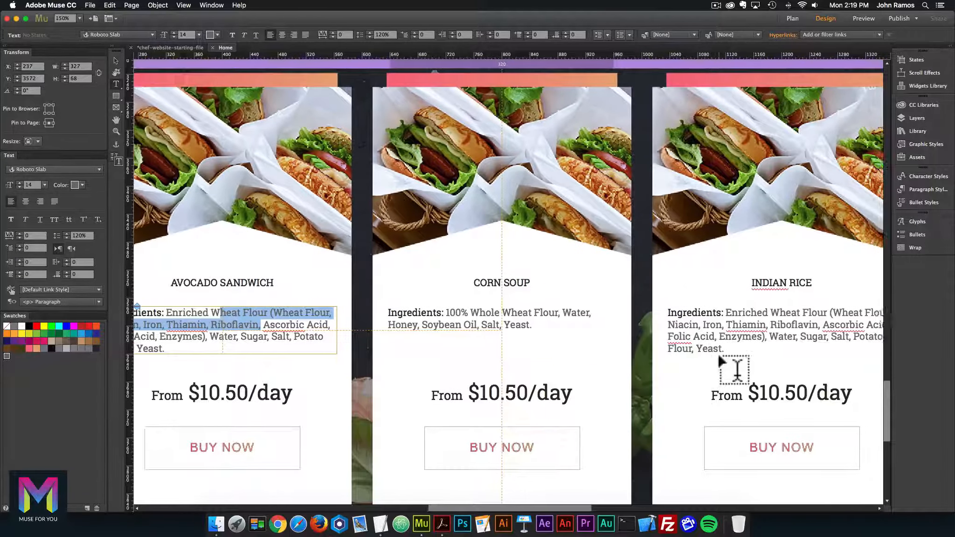
scroll(717, 353, right, 5)
drag(655, 313, 731, 367)
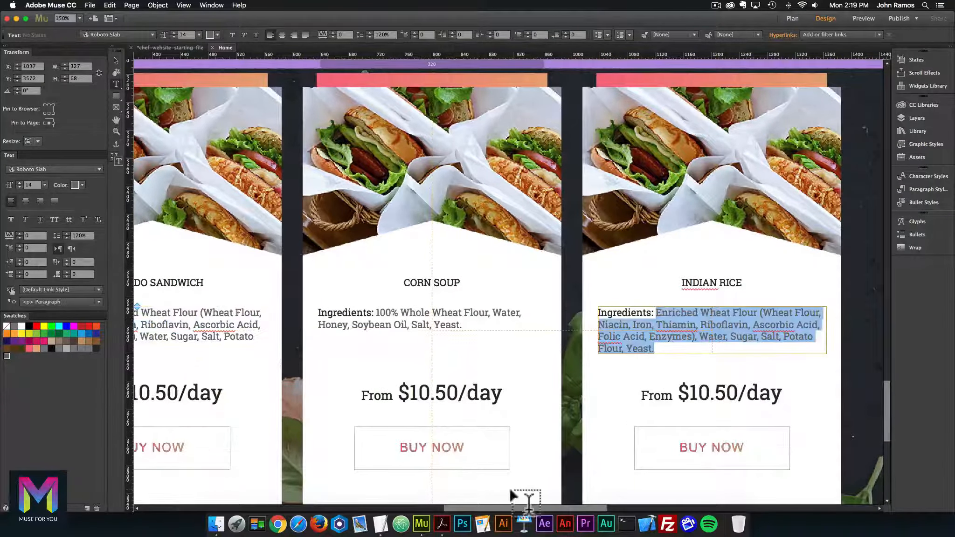
click(380, 520)
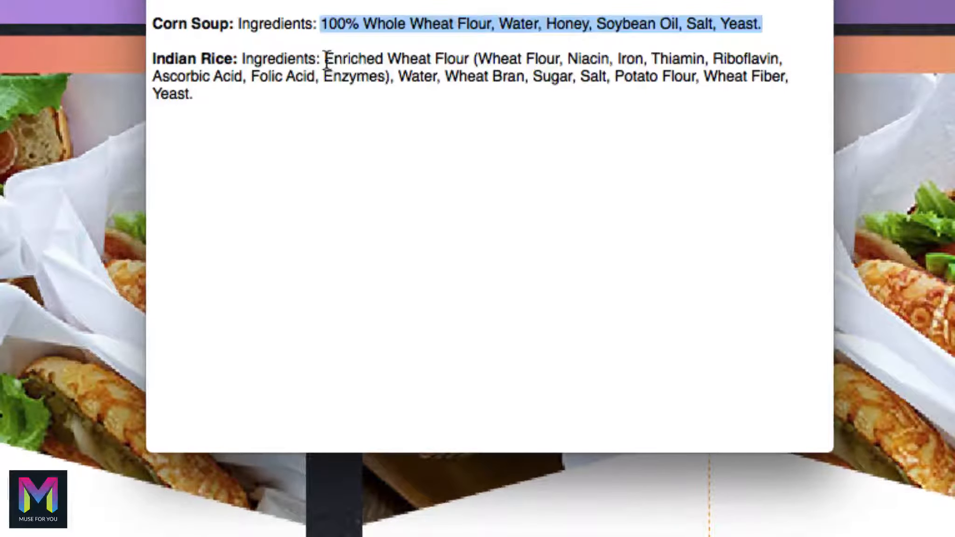
drag(326, 59, 373, 103)
key(super+c)
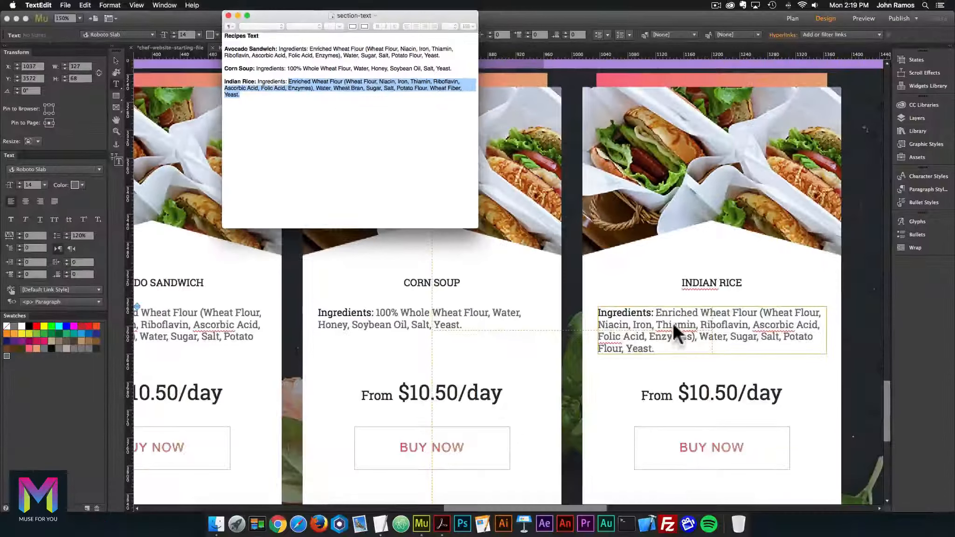
click(672, 322)
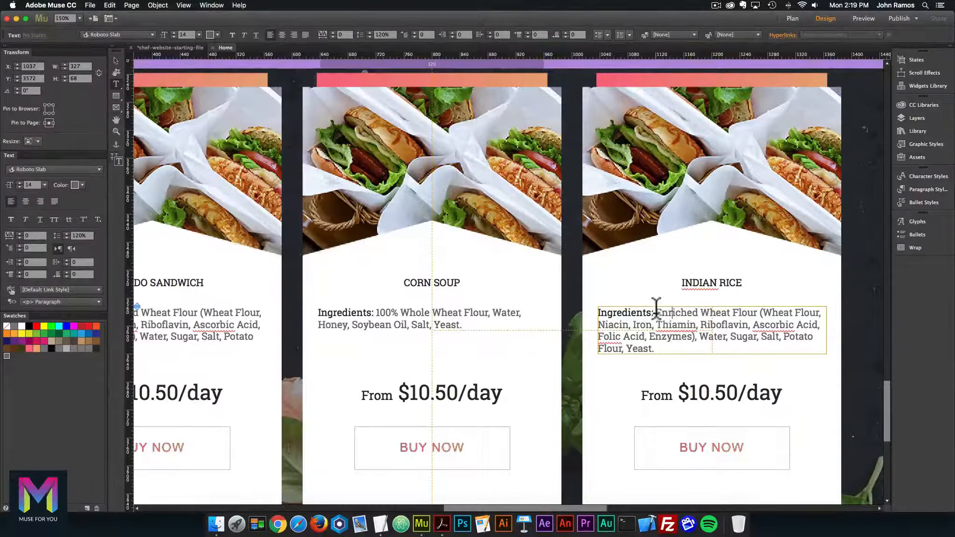
drag(655, 313, 700, 355)
key(super+v)
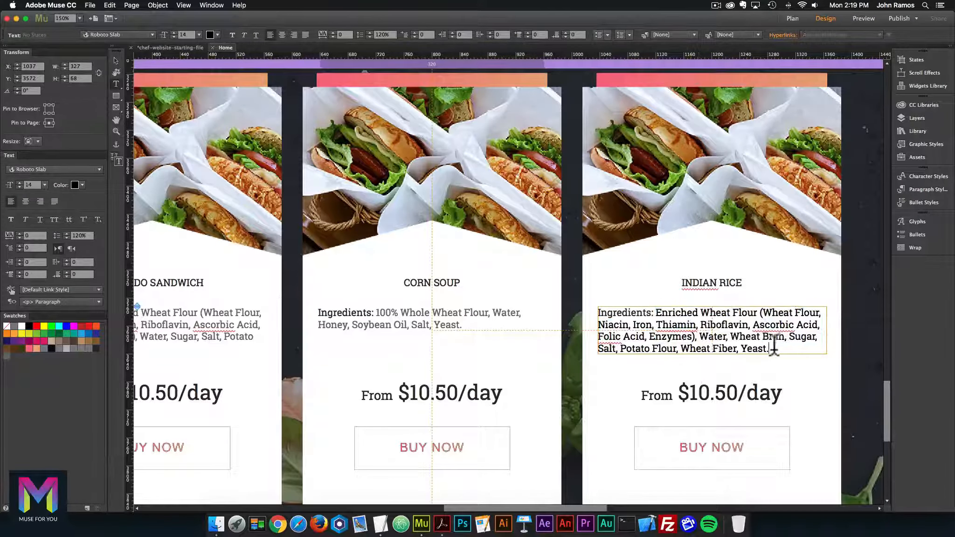
- Recolor the Indian Rice ingredient list after its label to grey 6F6F6F
drag(770, 348, 655, 312)
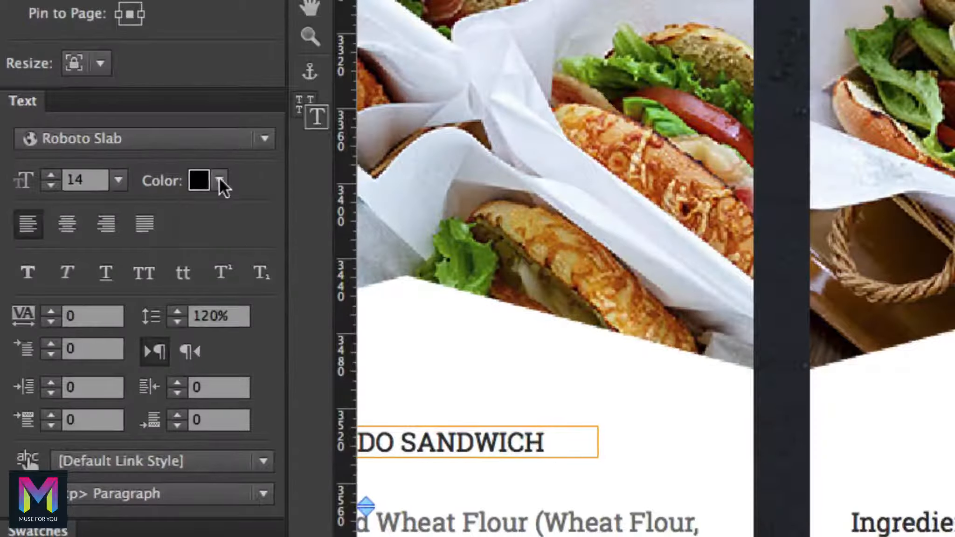
click(219, 180)
click(534, 316)
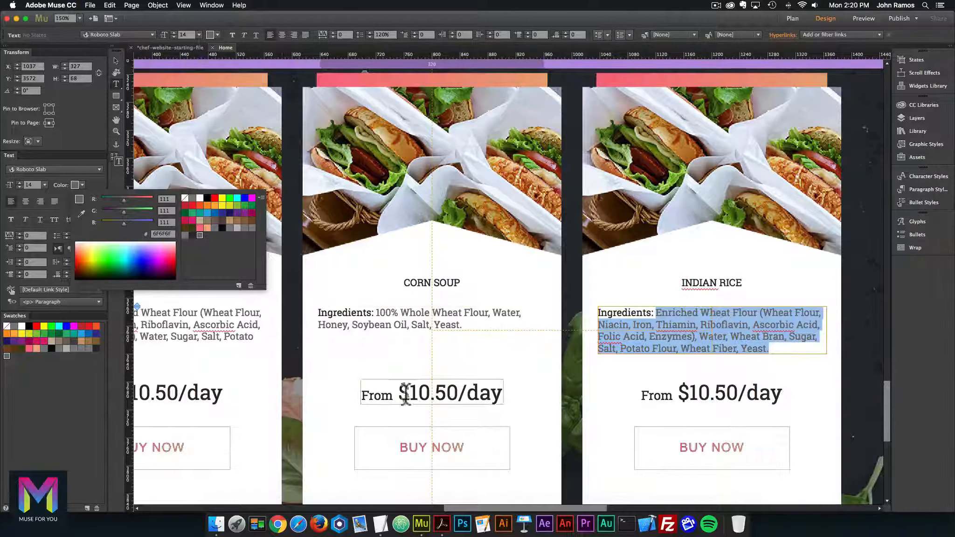
- Check the card prices in the PDF mockup in Acrobat, return to Muse and try changing the Corn Soup price to $20.50/day
click(442, 526)
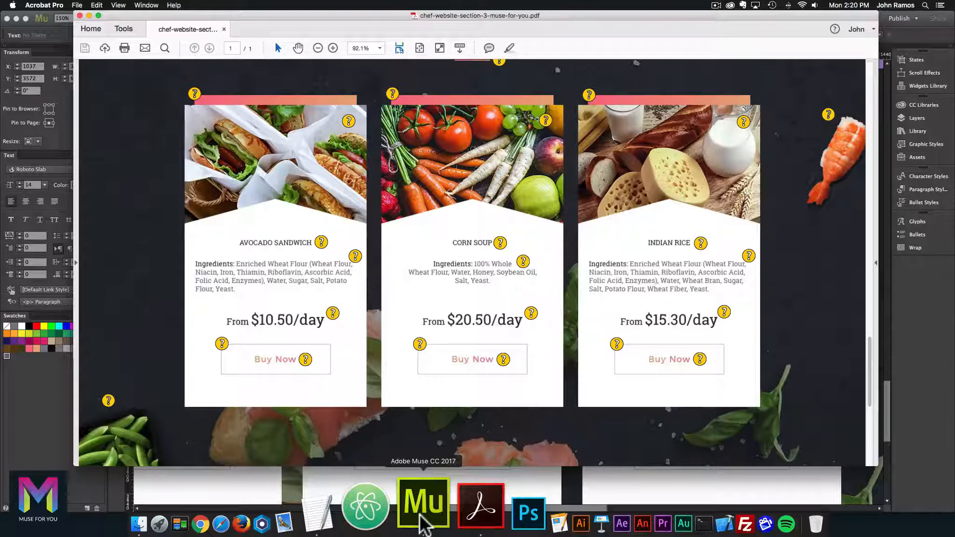
click(422, 522)
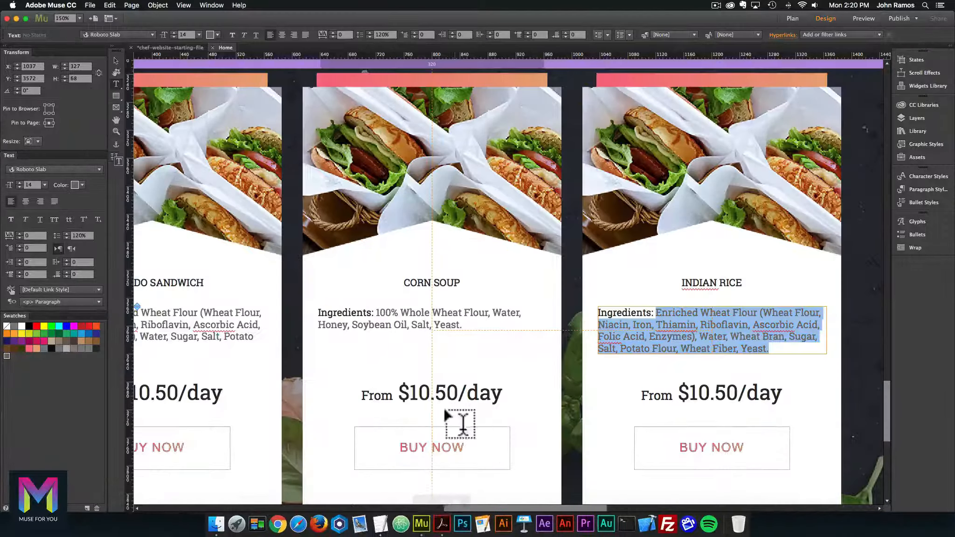
click(411, 387)
key(Delete)
text(2)
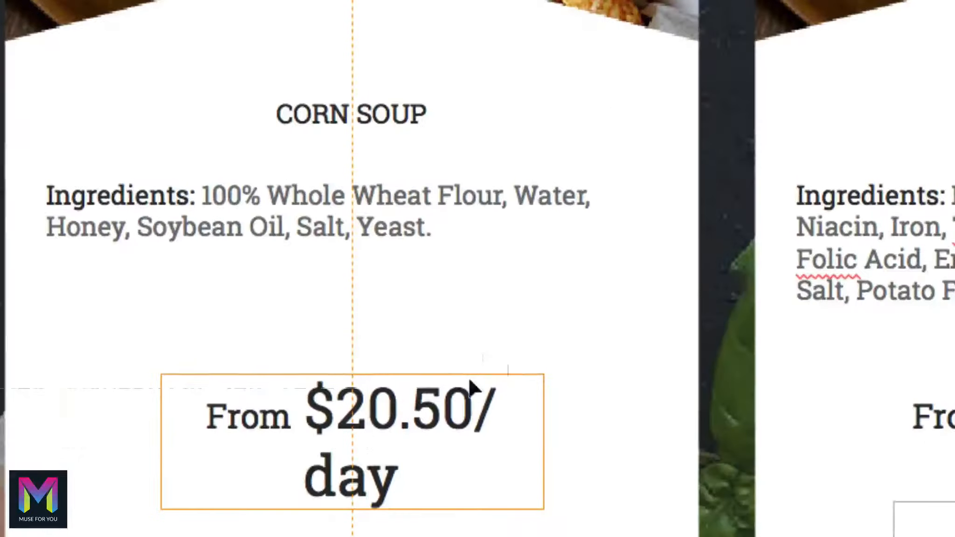
key(super+z)
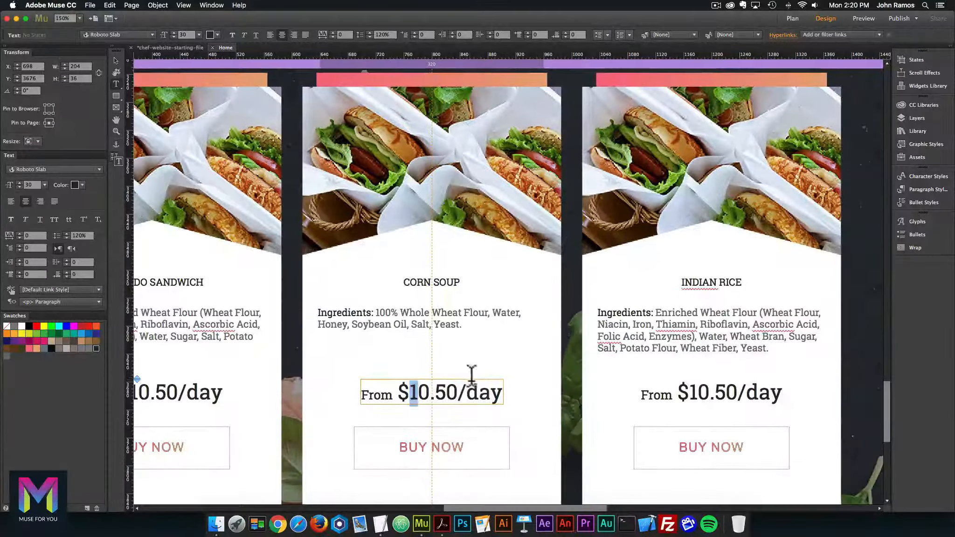
- Widen the Corn Soup price text frame on both sides to about 233 px and recenter it on the card
click(116, 60)
drag(503, 392, 509, 391)
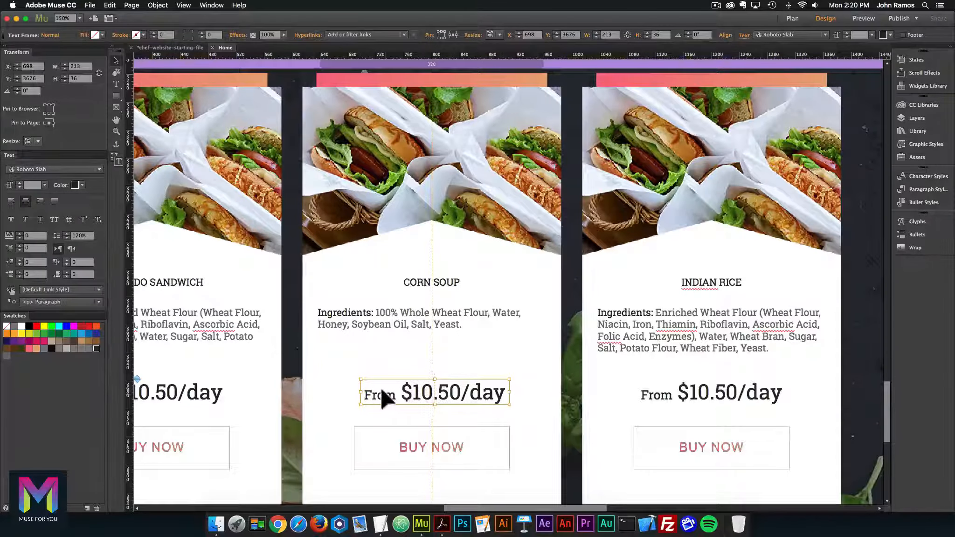
drag(360, 391, 352, 392)
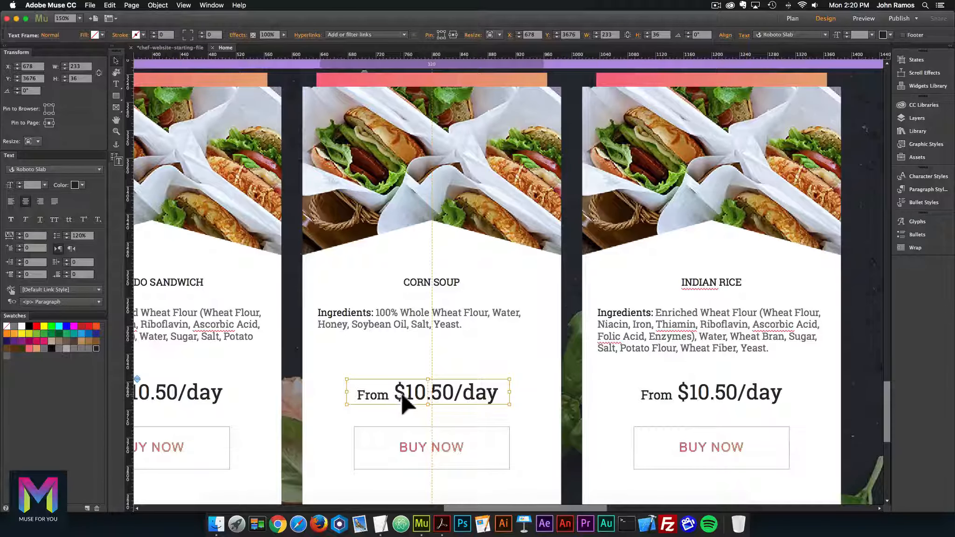
drag(400, 392, 412, 391)
- Set the Corn Soup price to $20.50/day and the Indian Rice price to $15.30/day
double_click(429, 390)
text(2)
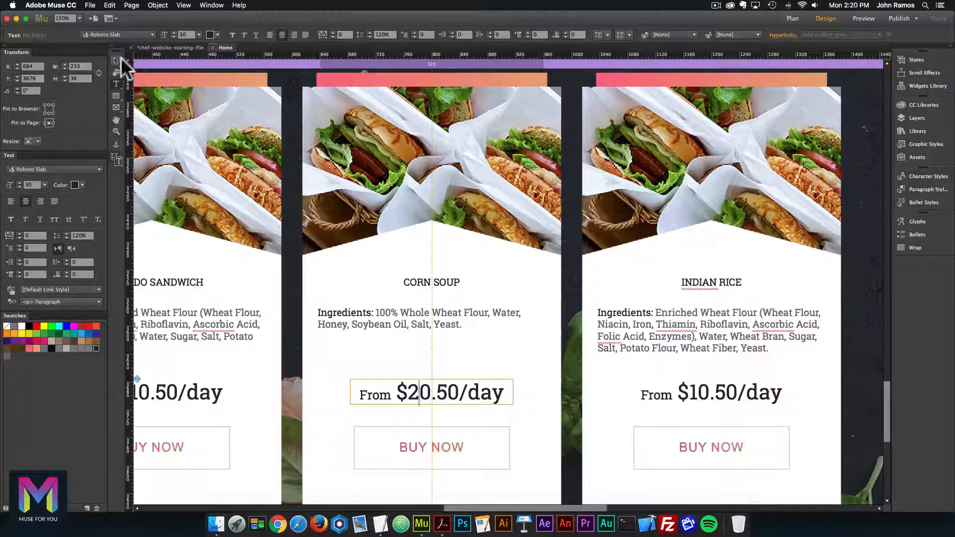
double_click(713, 393)
drag(689, 391, 710, 390)
text(15.)
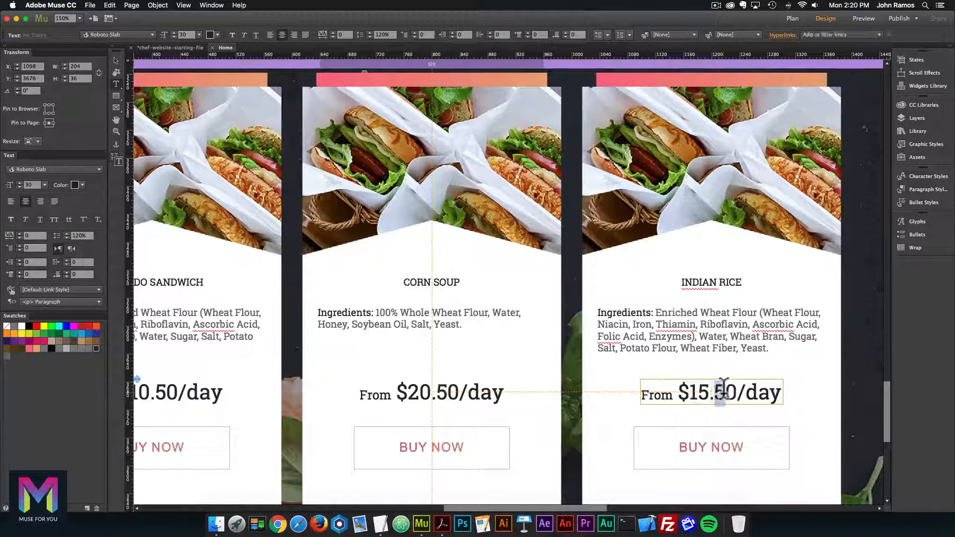
text(3)
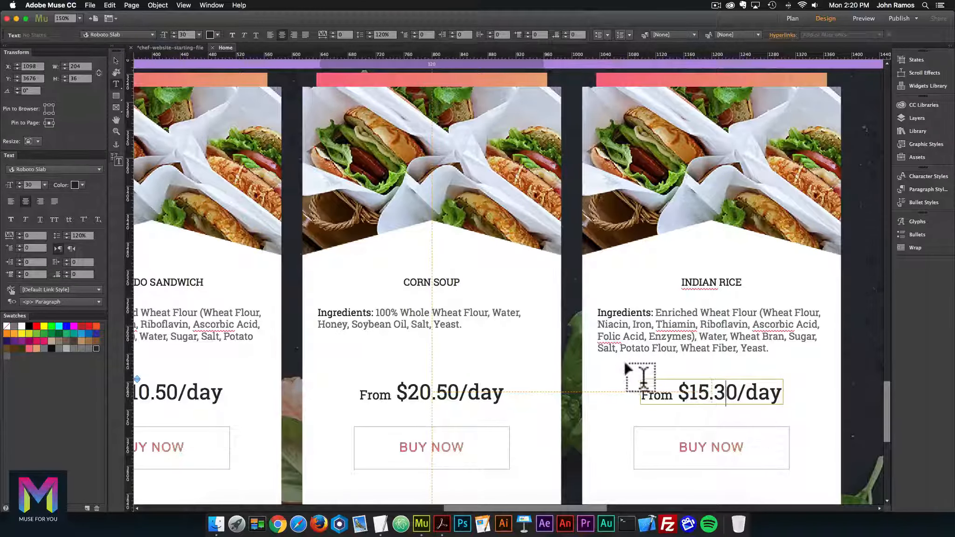
click(113, 59)
- Replace the Corn Soup card rectangle's fill image with corn-soup.jpg from the assets folder
scroll(490, 304, left, 3)
scroll(490, 302, left, 2)
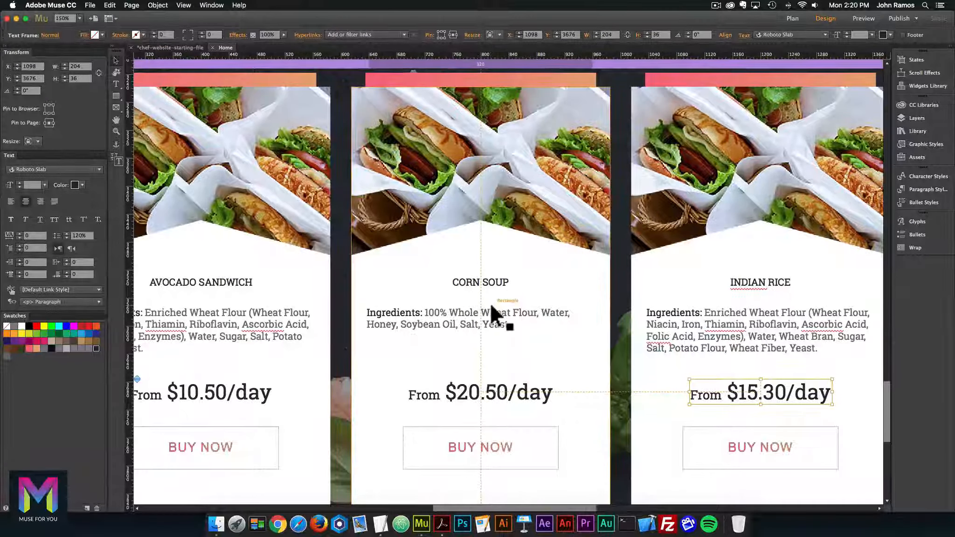
click(528, 186)
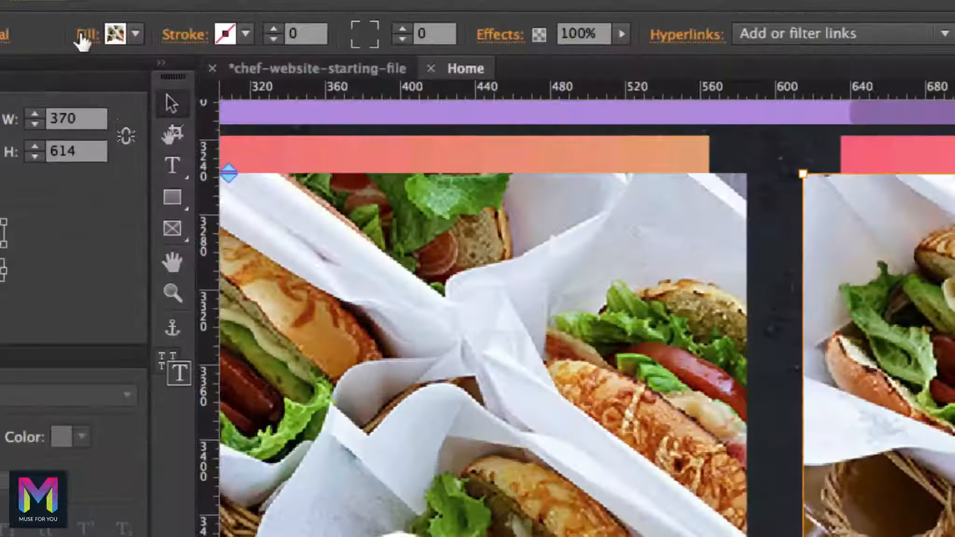
click(95, 35)
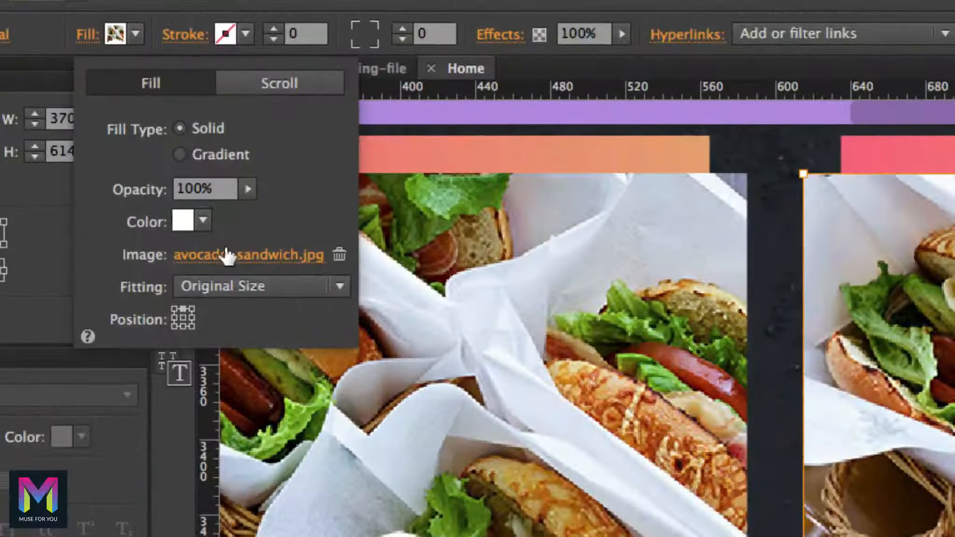
click(209, 254)
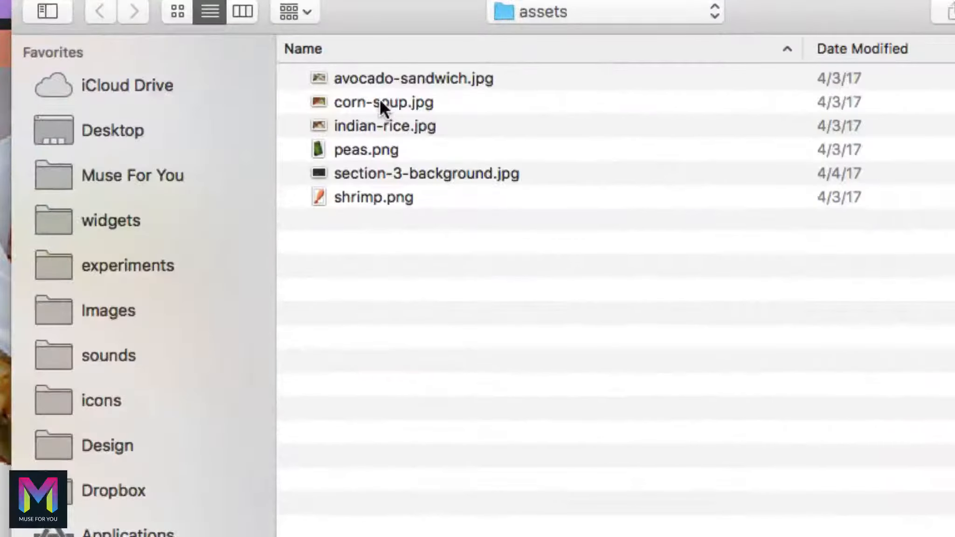
click(380, 100)
double_click(386, 99)
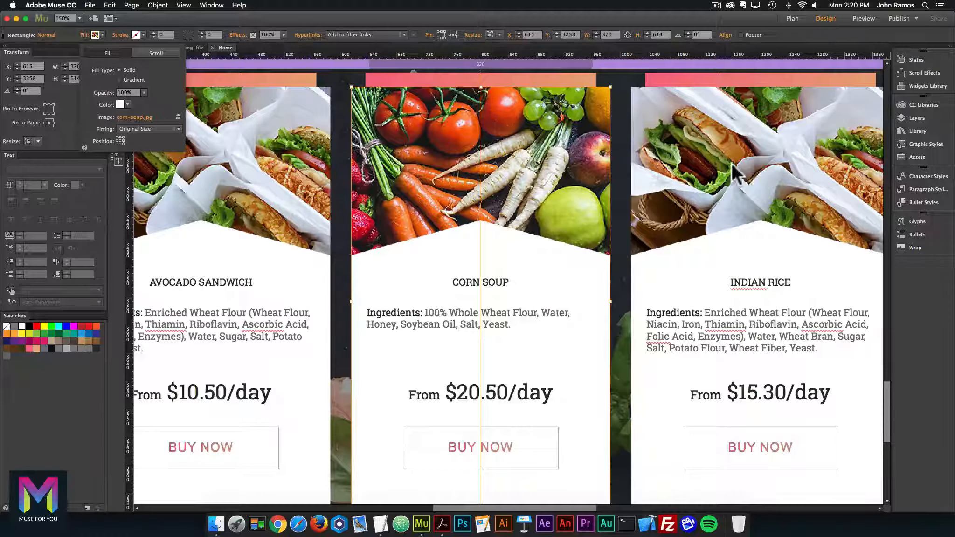
- Replace the Indian Rice card rectangle's fill image with indian-rice.jpg from the assets folder
click(737, 193)
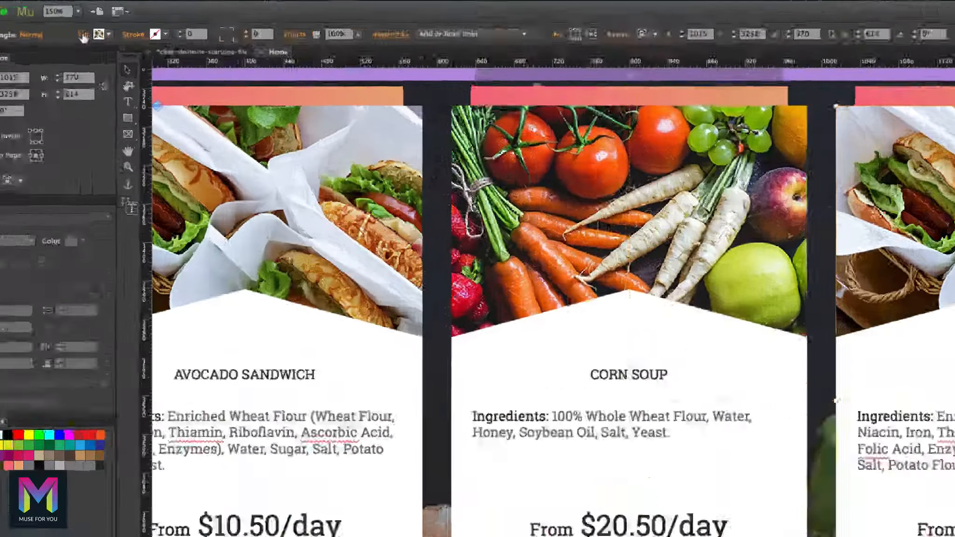
click(83, 37)
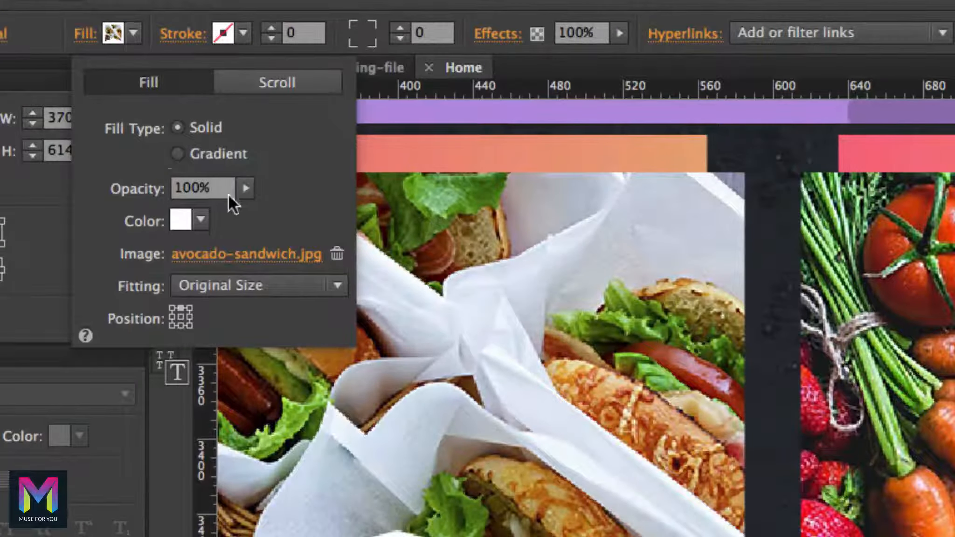
click(212, 256)
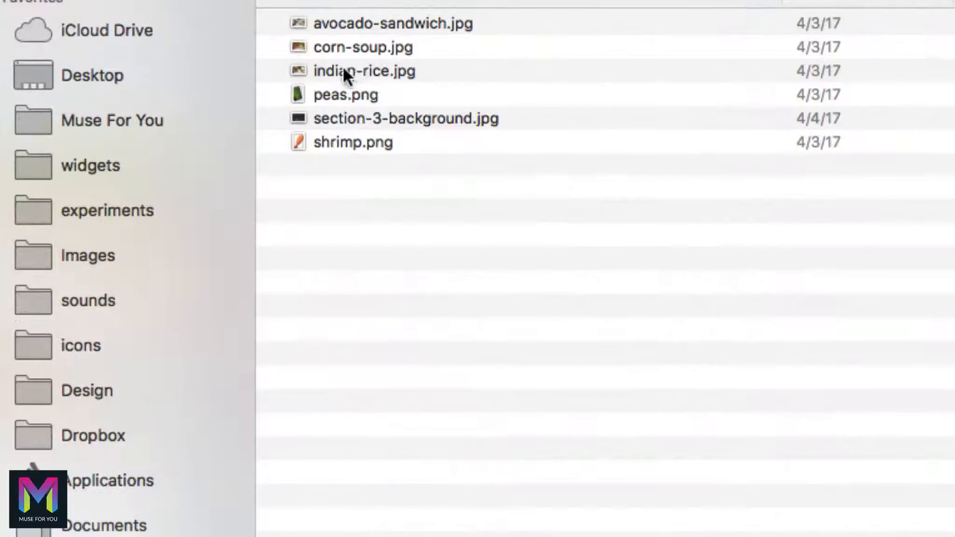
click(339, 81)
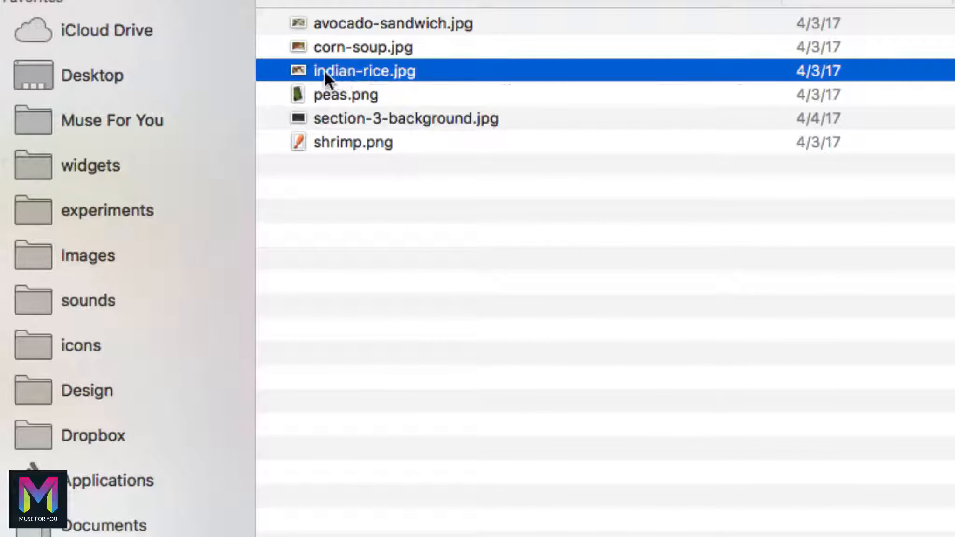
double_click(336, 70)
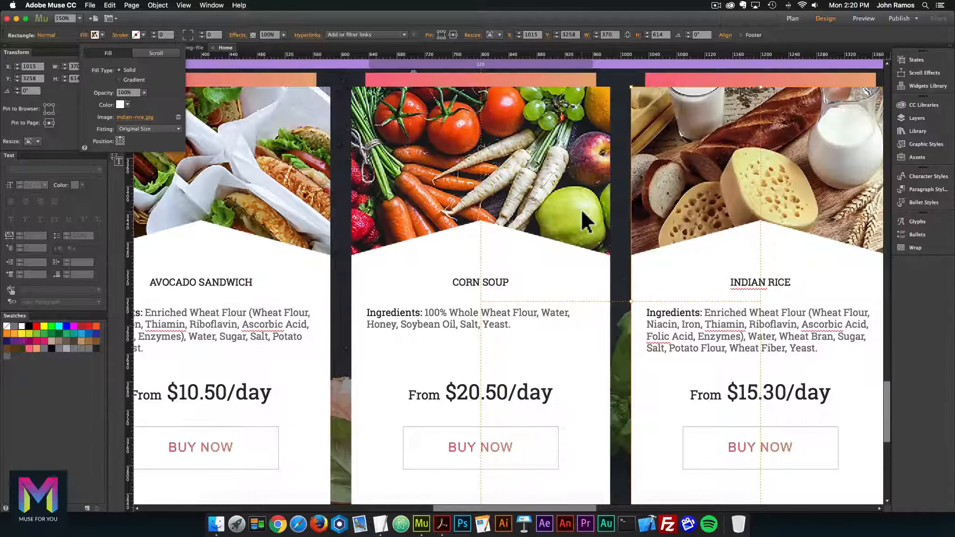
click(522, 8)
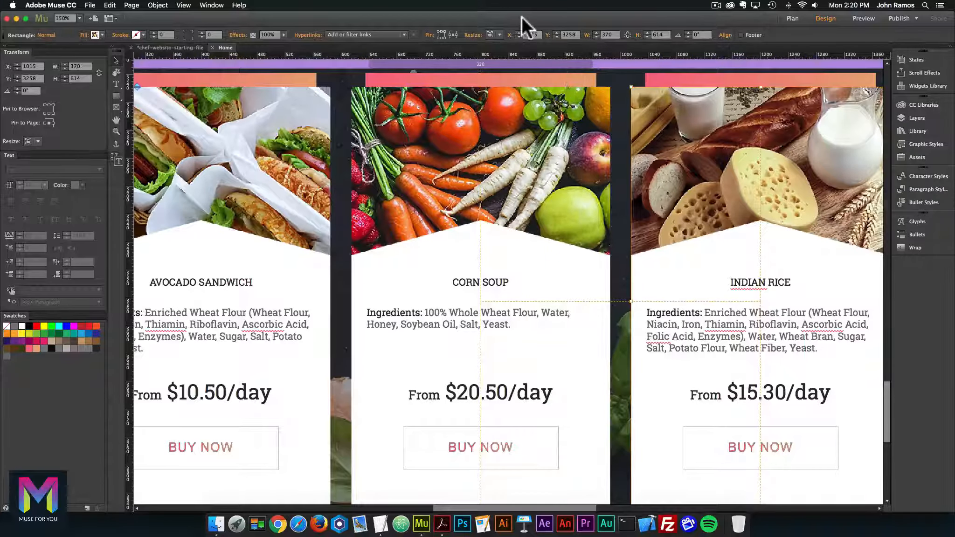
- Compare the Recipes section with the chef-website-section-3-muse-for-you.pdf mockup, checking for decorative images still missing around the cards
key(super+minus)
key(super+minus)
key(super+minus)
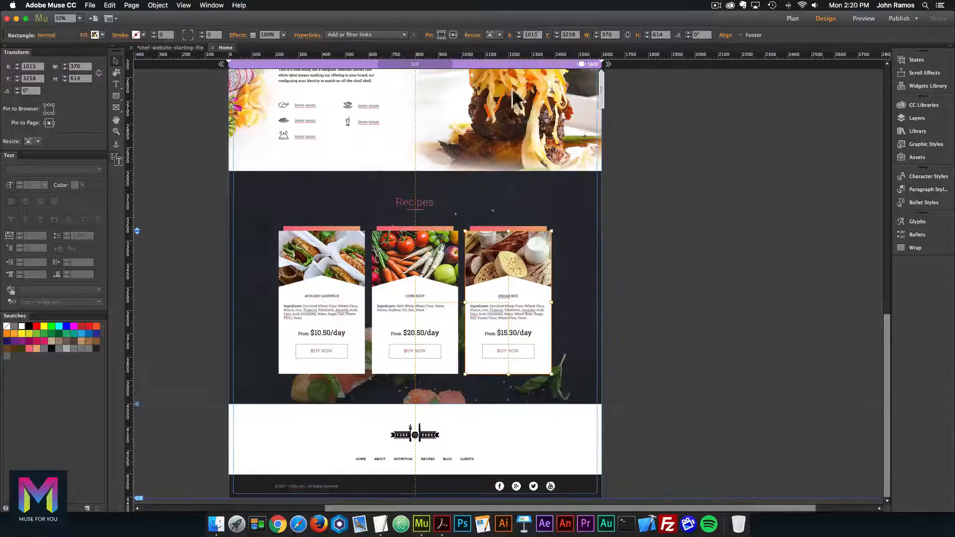
scroll(522, 103, left, 3)
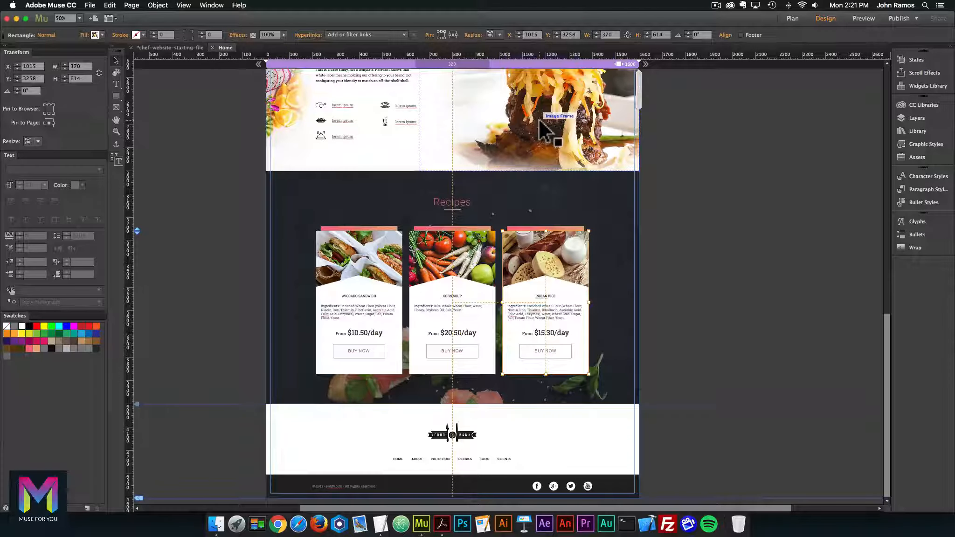
click(208, 236)
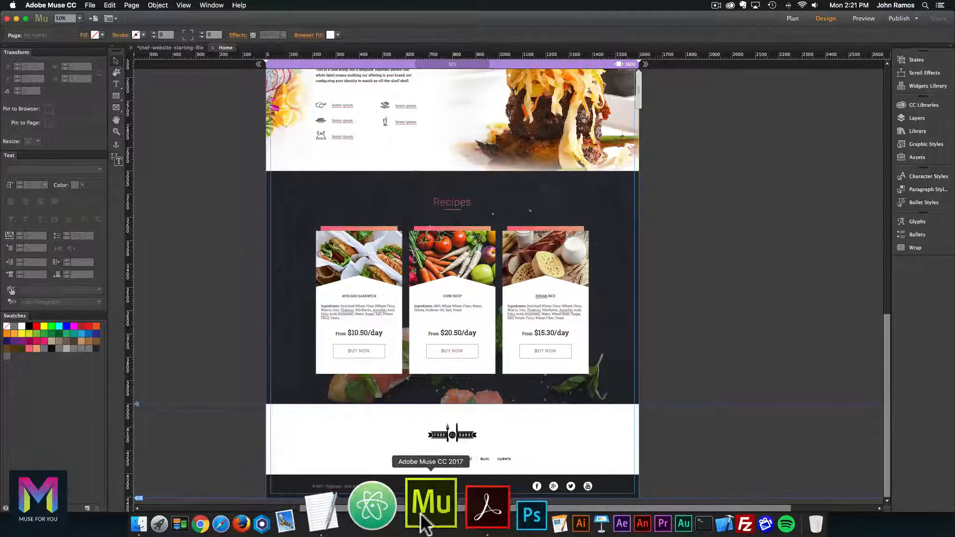
click(438, 507)
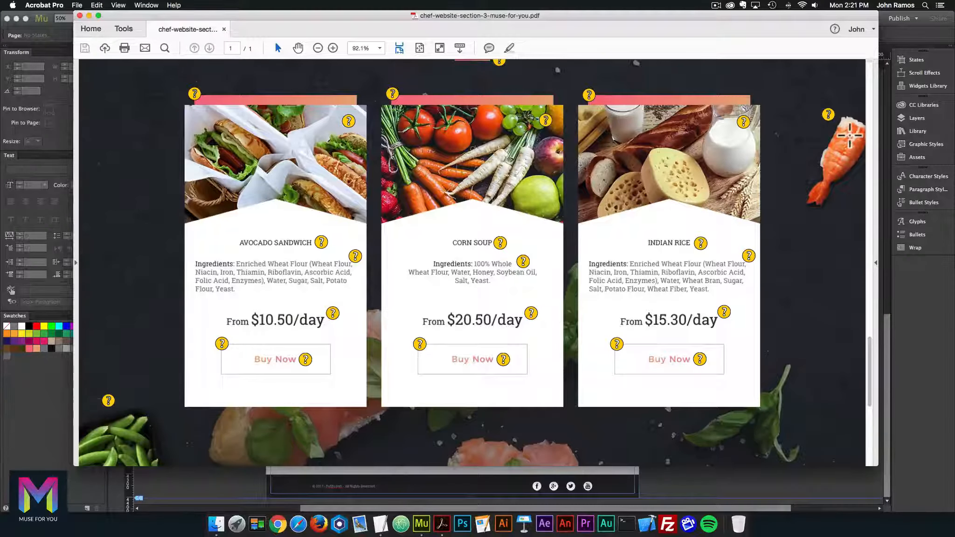
scroll(843, 135, down, 4)
scroll(764, 158, down, 2)
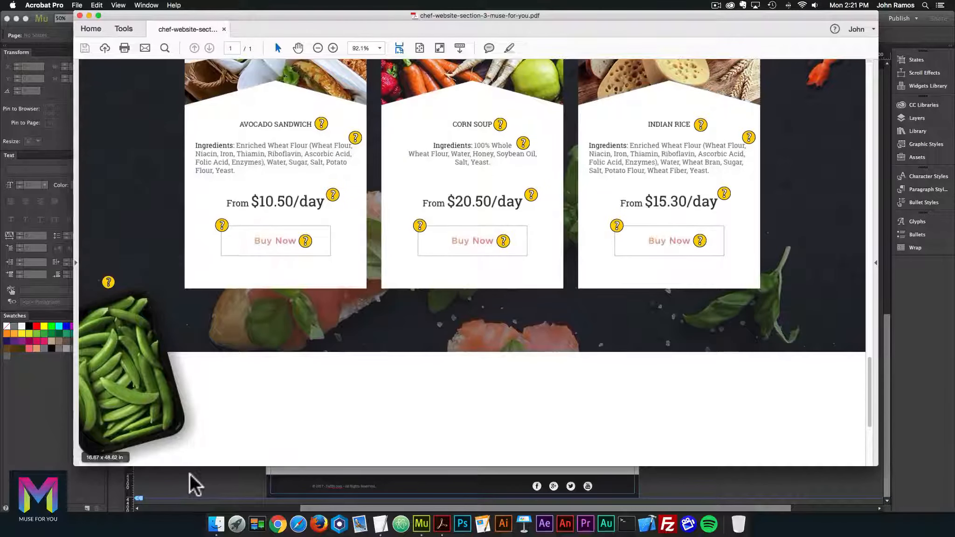
click(190, 474)
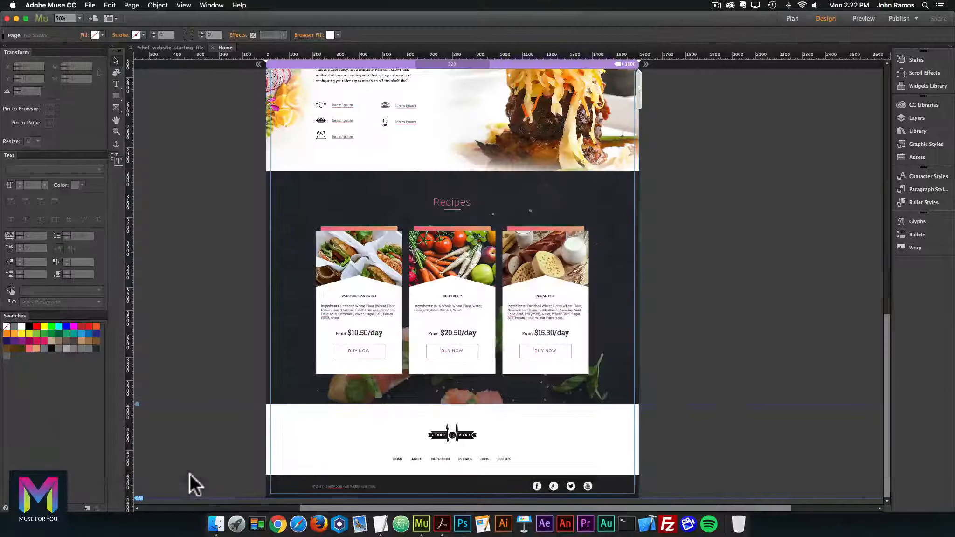
- Place shrimp.png from the day-6-section-3 assets folder in the empty area left of the page, at about X -256, Y 2822
click(216, 523)
click(382, 143)
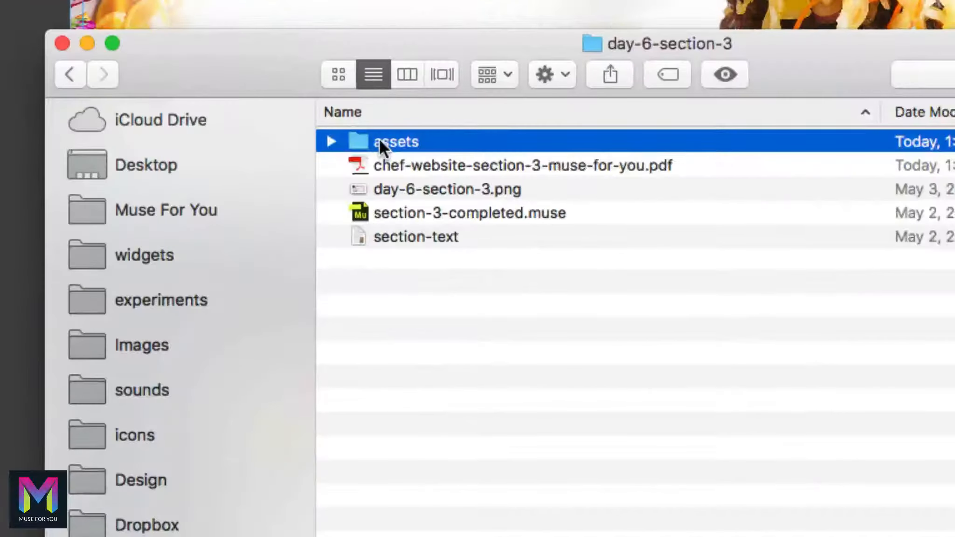
double_click(381, 141)
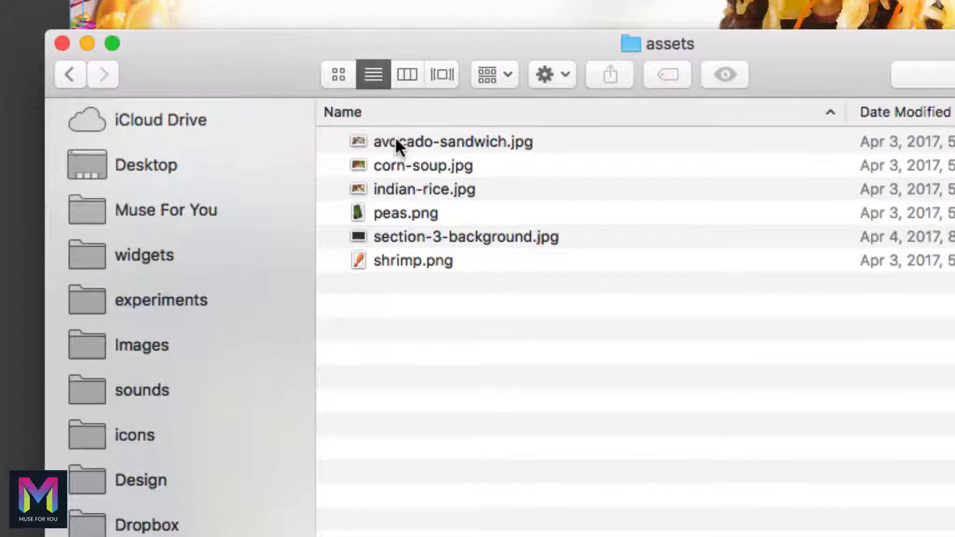
click(395, 140)
click(428, 269)
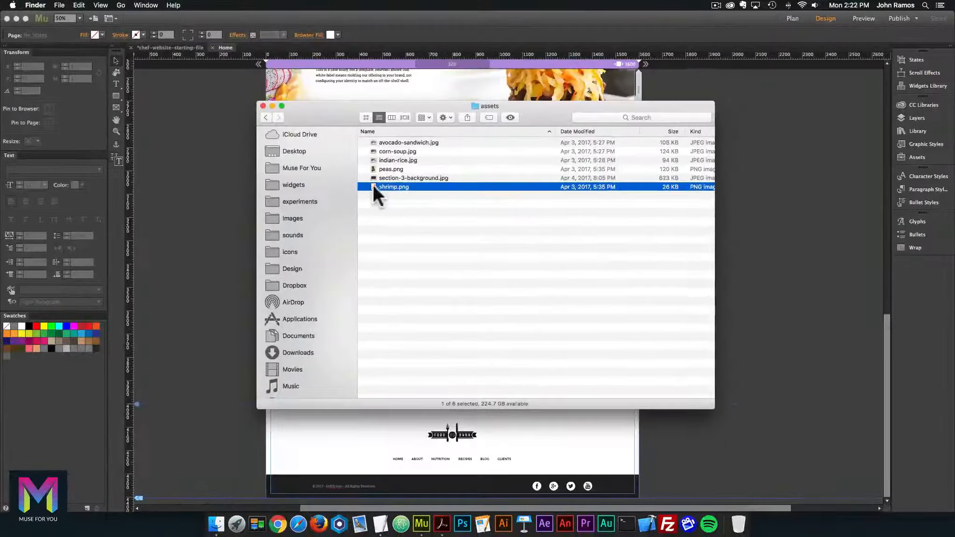
drag(372, 186, 208, 135)
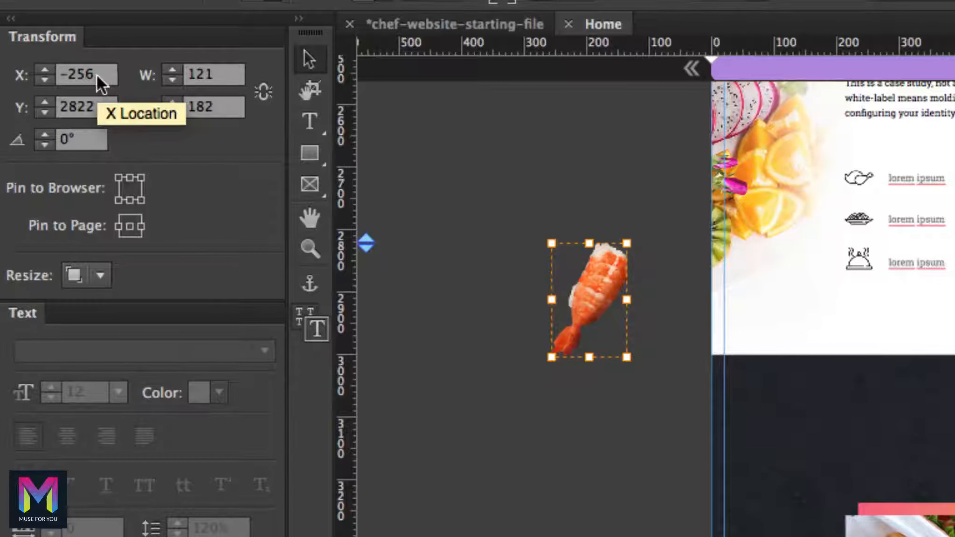
- Set the shrimp image's position to X 1479 and Y 3280
click(96, 74)
key(BackSpace)
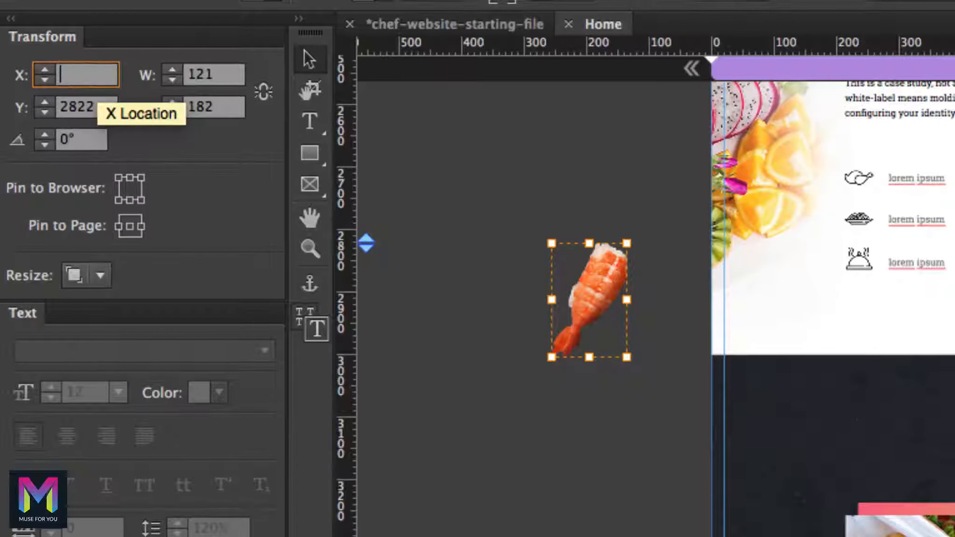
text(1479)
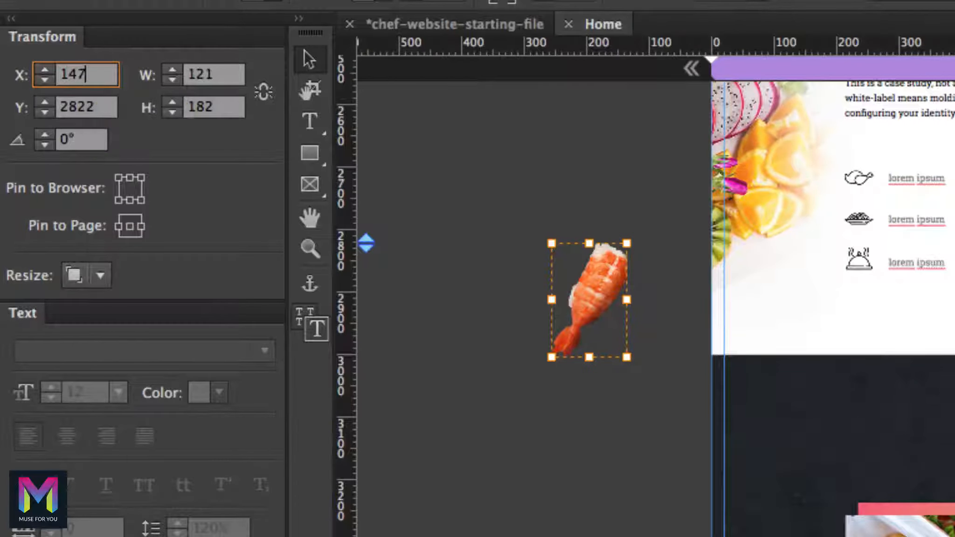
key(Return)
click(92, 103)
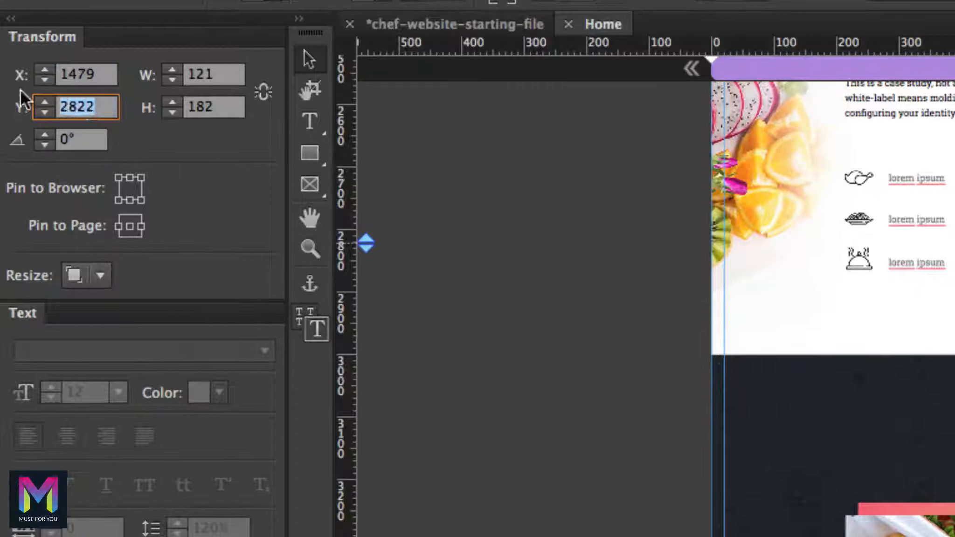
text(3280)
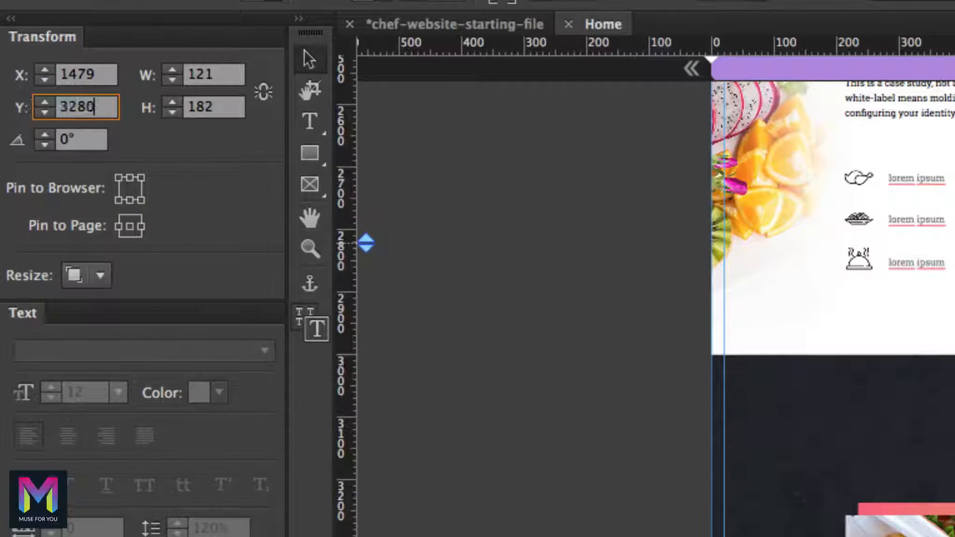
key(Return)
- Pin the shrimp image to the right side of the page and choose its resize behavior
click(226, 74)
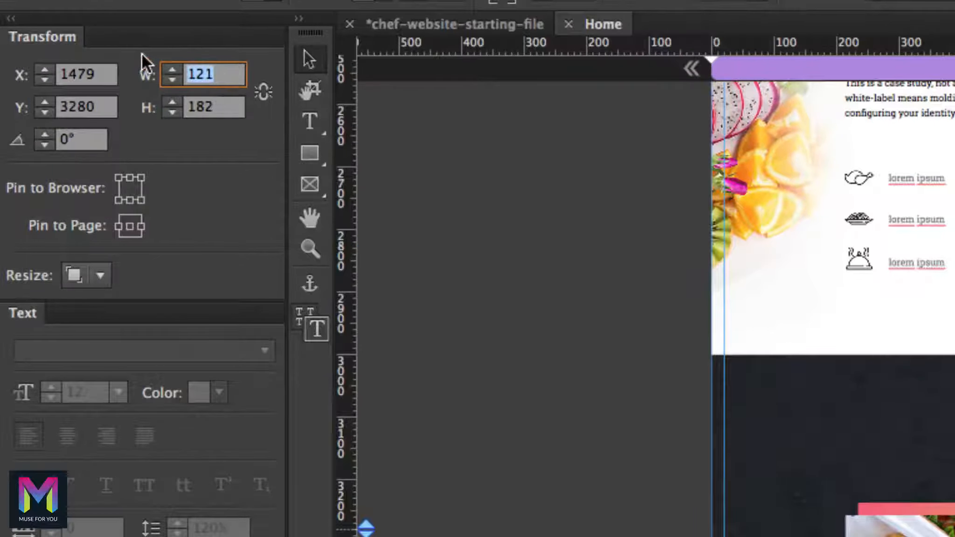
click(219, 110)
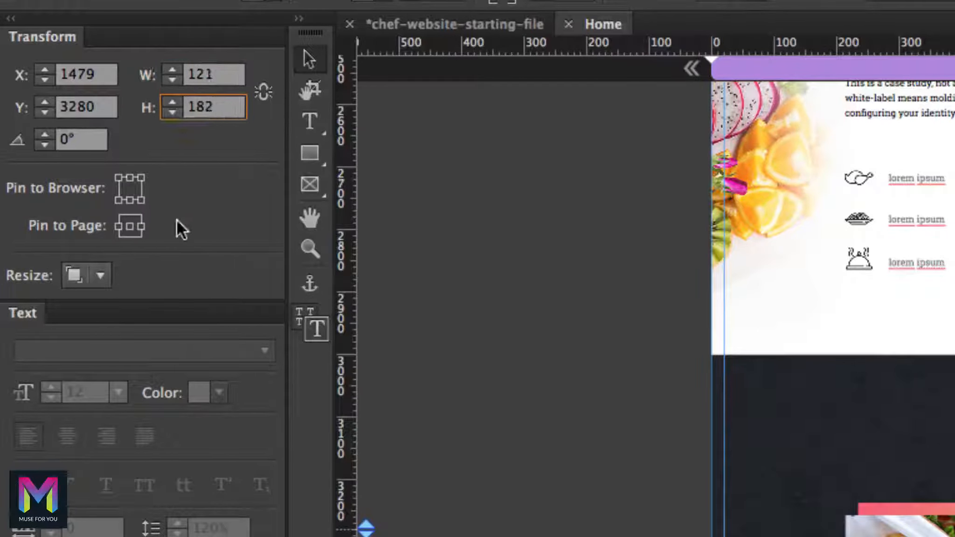
click(138, 223)
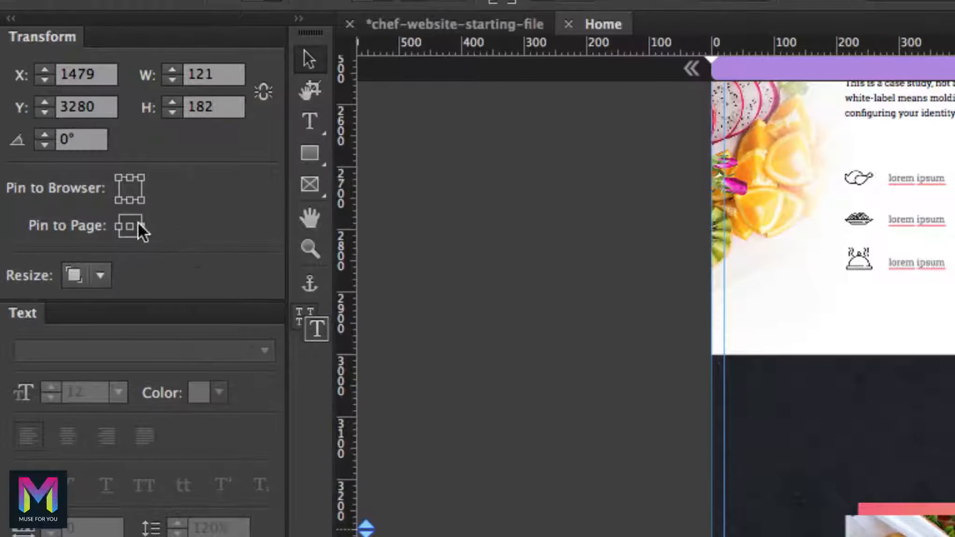
click(100, 275)
click(109, 301)
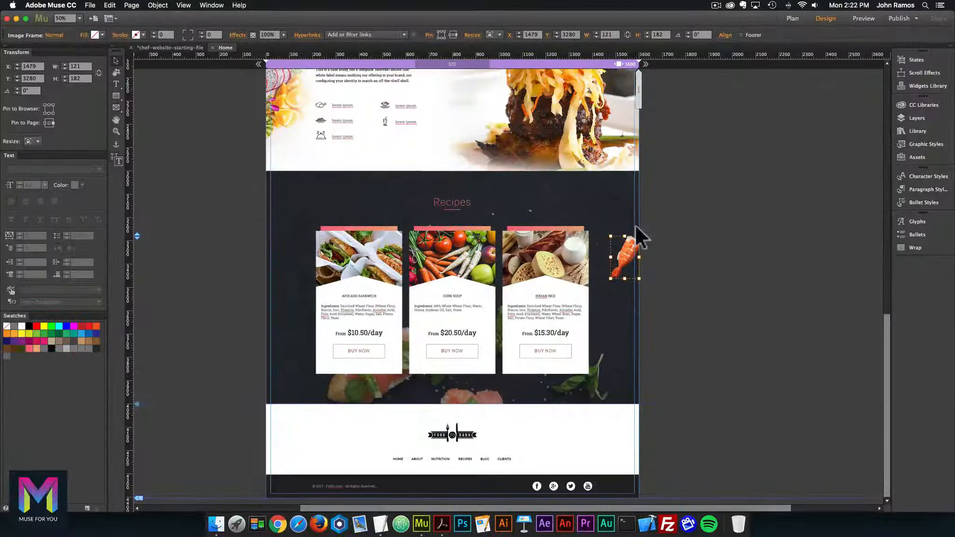
click(652, 240)
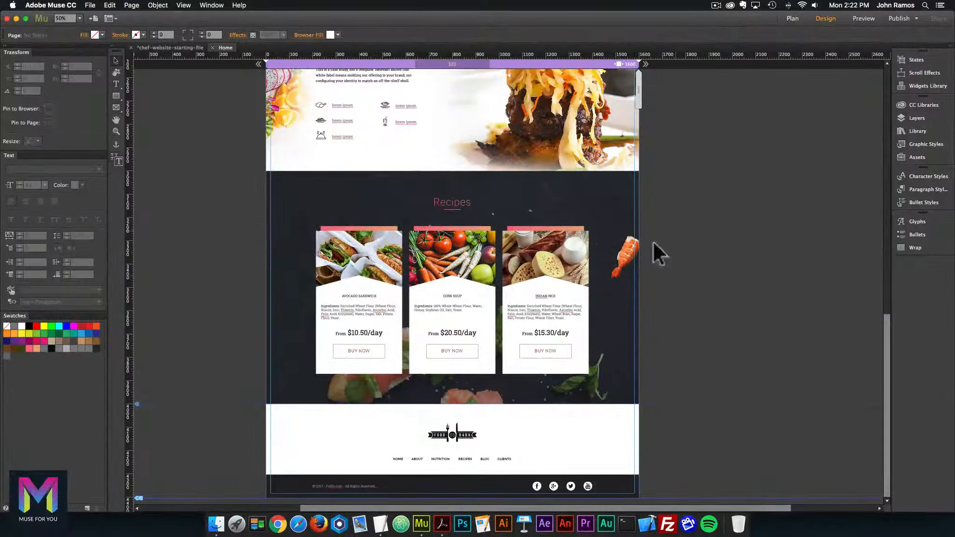
- Examine the shrimp image's placement at the page's right edge, up close and within the whole page layout
click(624, 252)
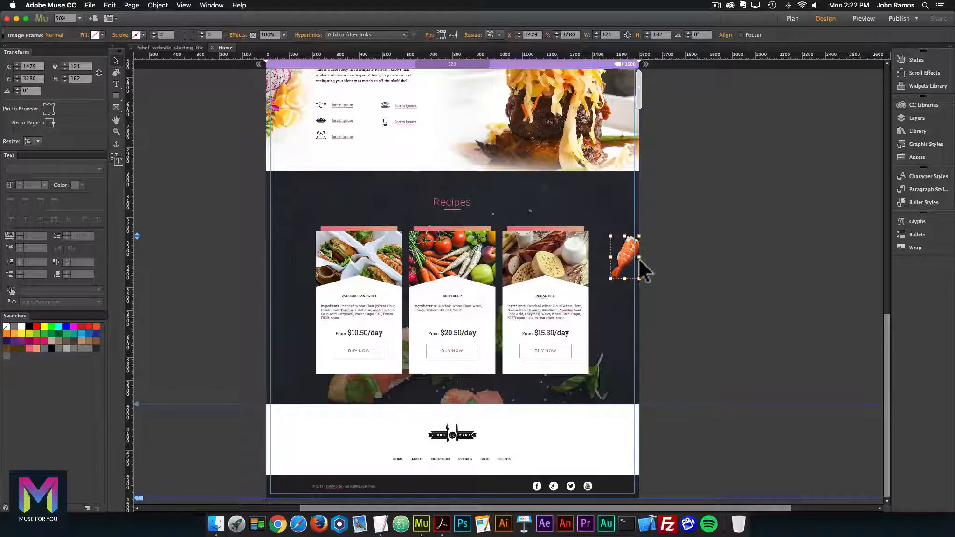
key(super+equal)
key(super+equal)
key(super+equal)
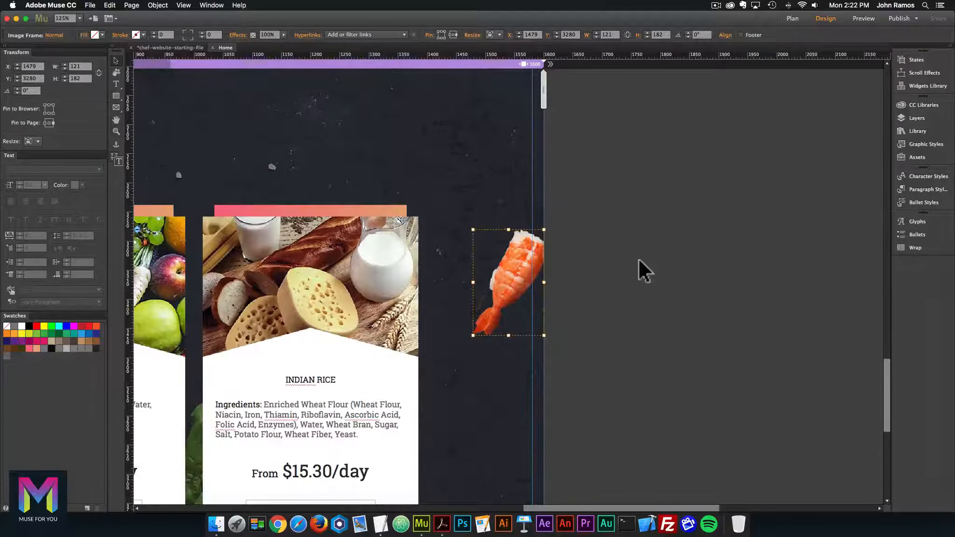
key(super+minus)
key(super+minus)
key(super+minus)
key(super+minus)
key(super+minus)
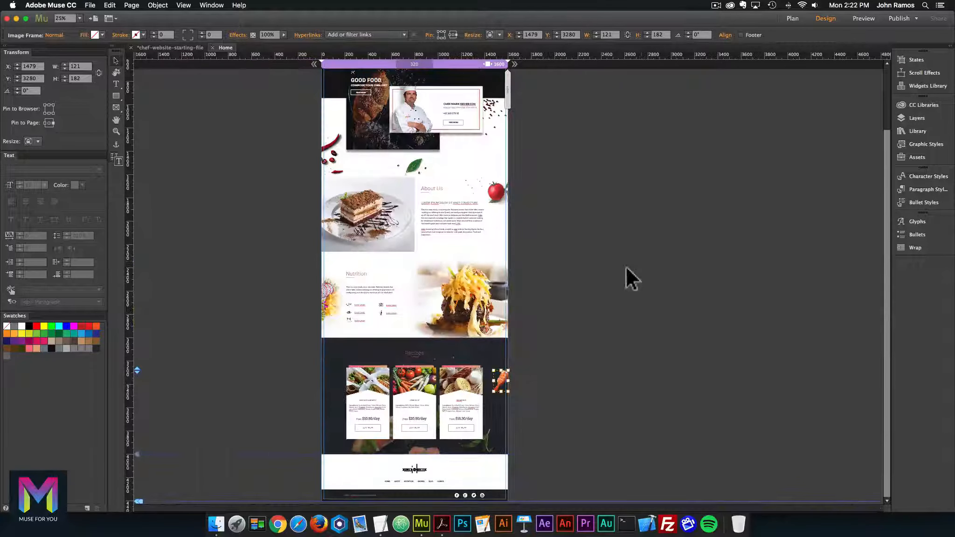
click(301, 401)
key(super+equal)
key(super+equal)
key(super+equal)
key(super+equal)
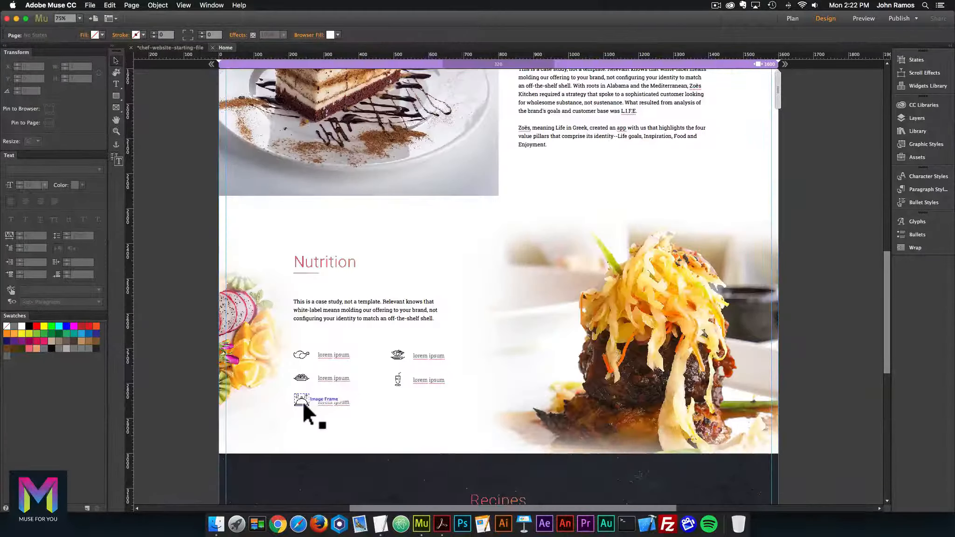
scroll(463, 384, down, 15)
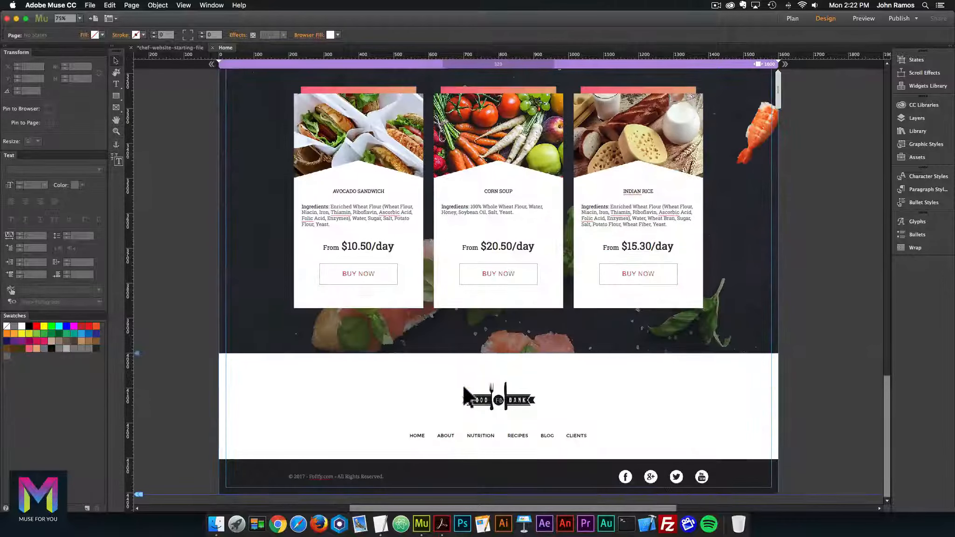
- Place peas.png from the assets folder on the canvas and set its position to X 0, Y 3874
click(216, 523)
drag(387, 167, 160, 147)
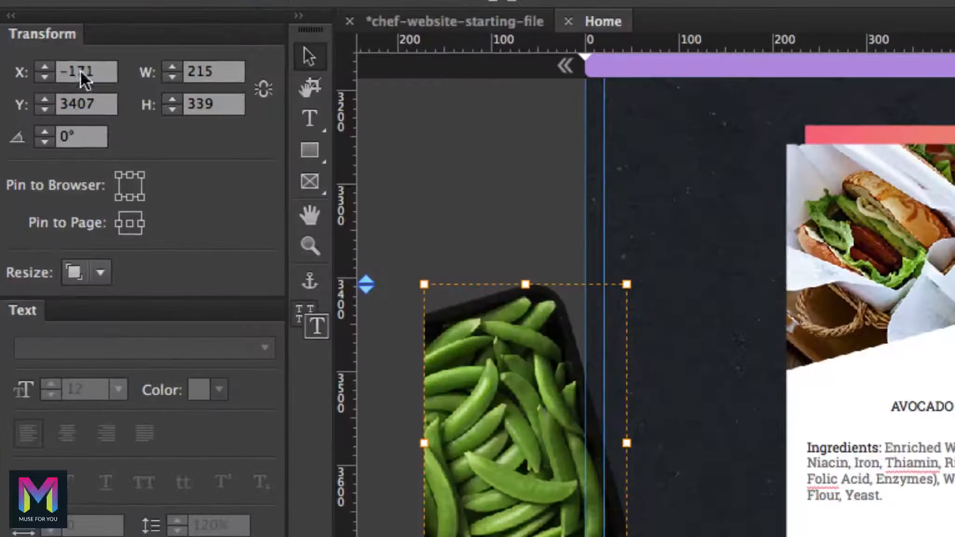
click(83, 77)
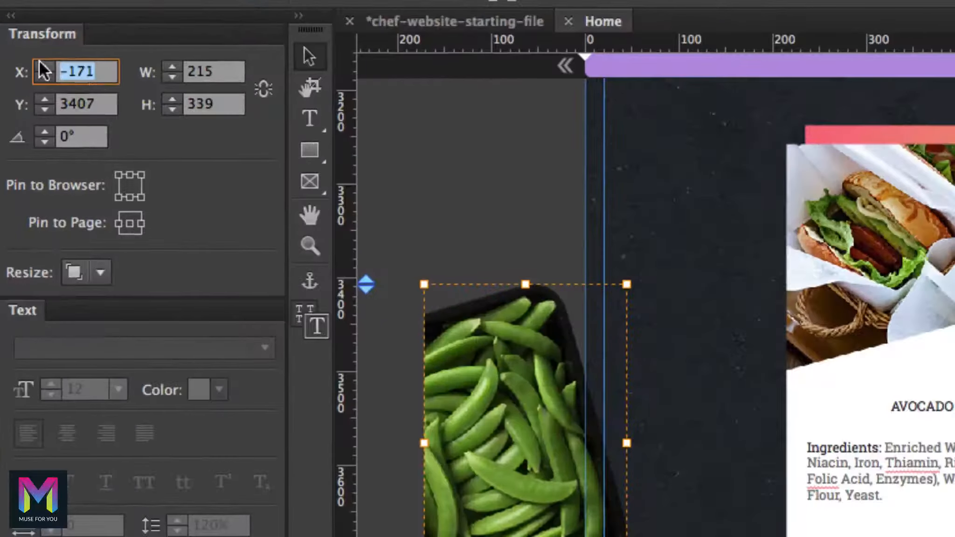
text(0)
key(Tab)
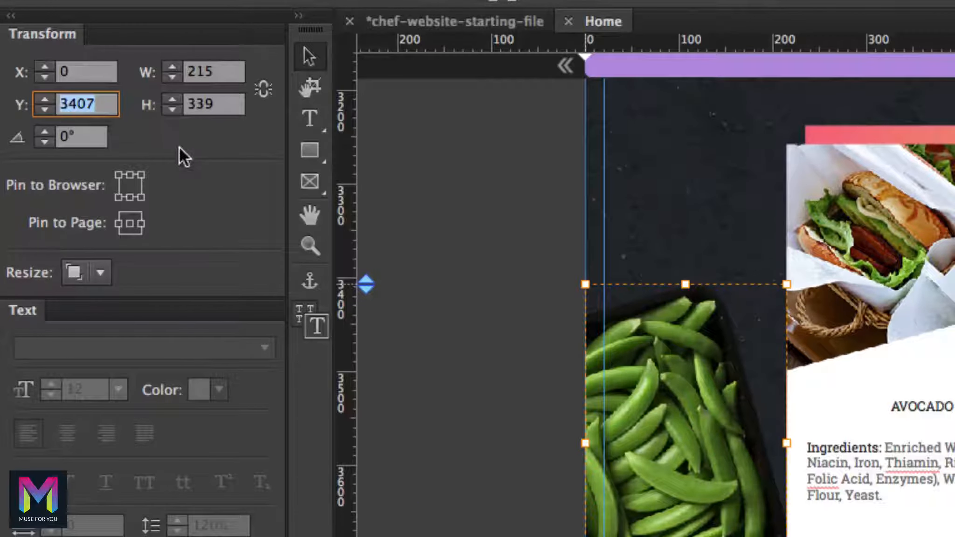
text(38)
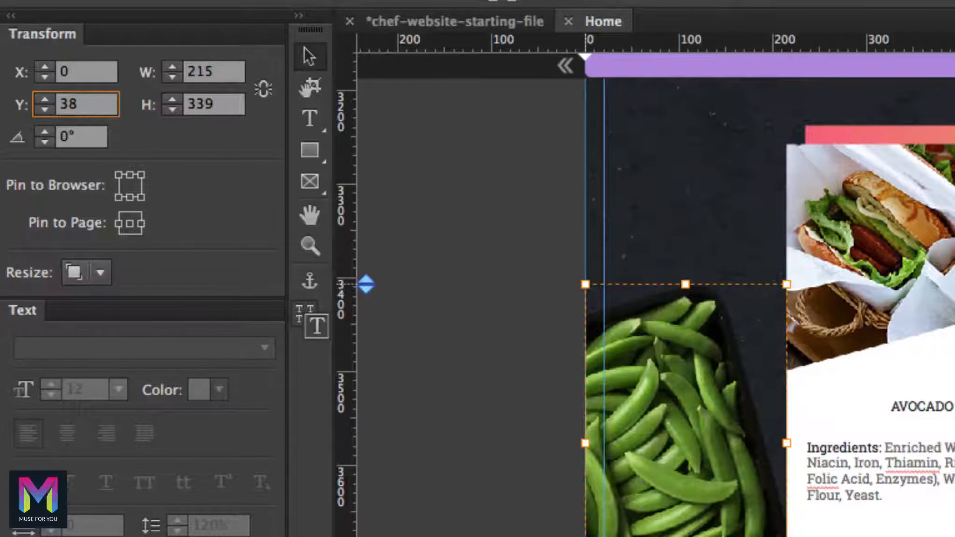
text(74)
key(Return)
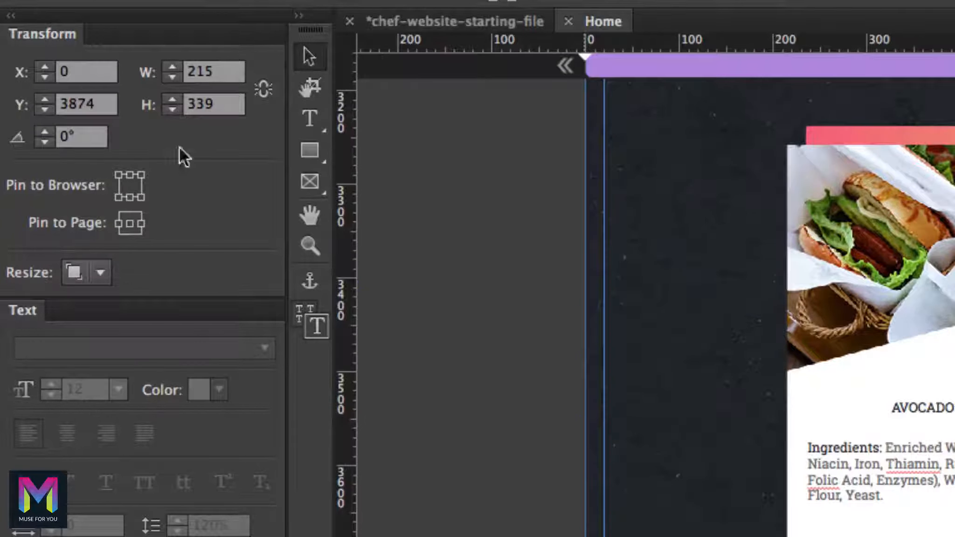
- Try scaling the peas image to a width of 267 with constrained proportions, and delete the image
click(223, 70)
click(262, 88)
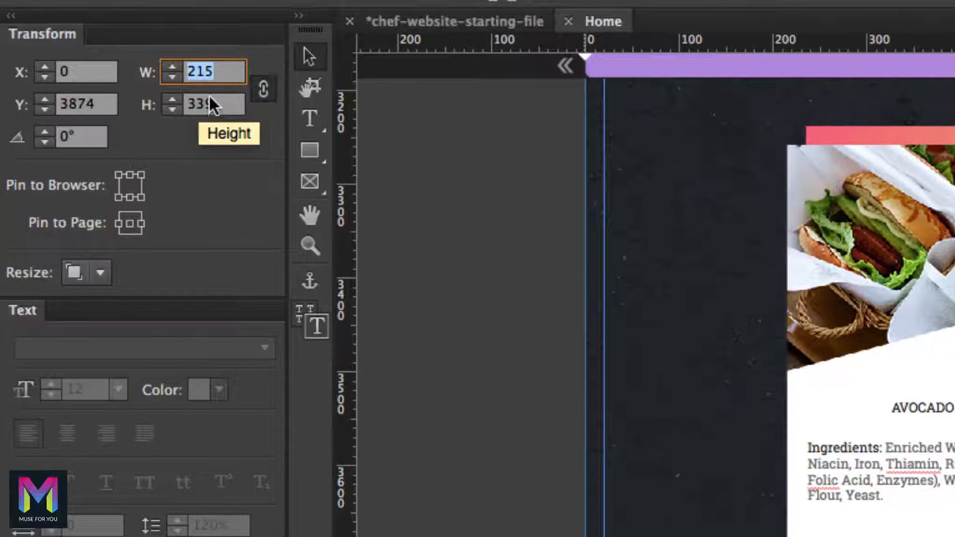
text(267)
key(Return)
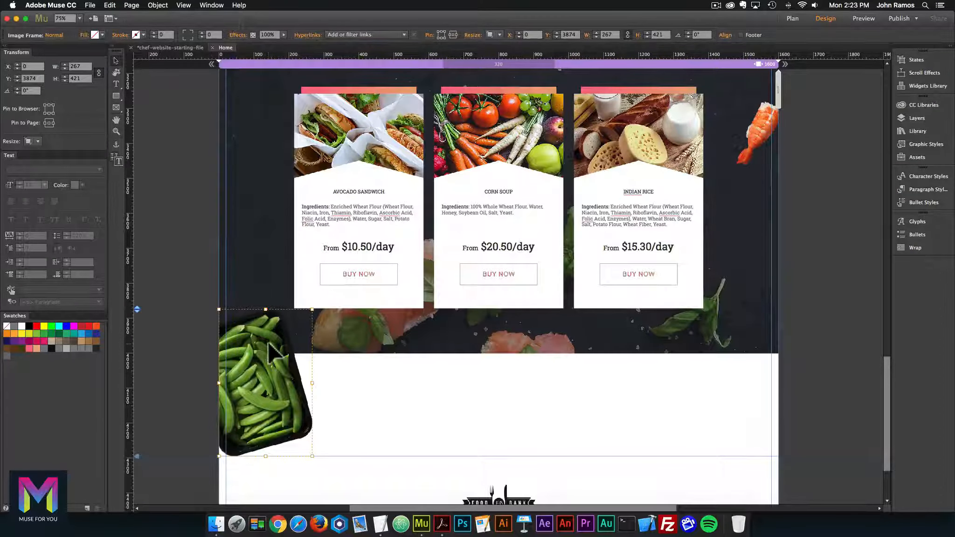
key(super+z)
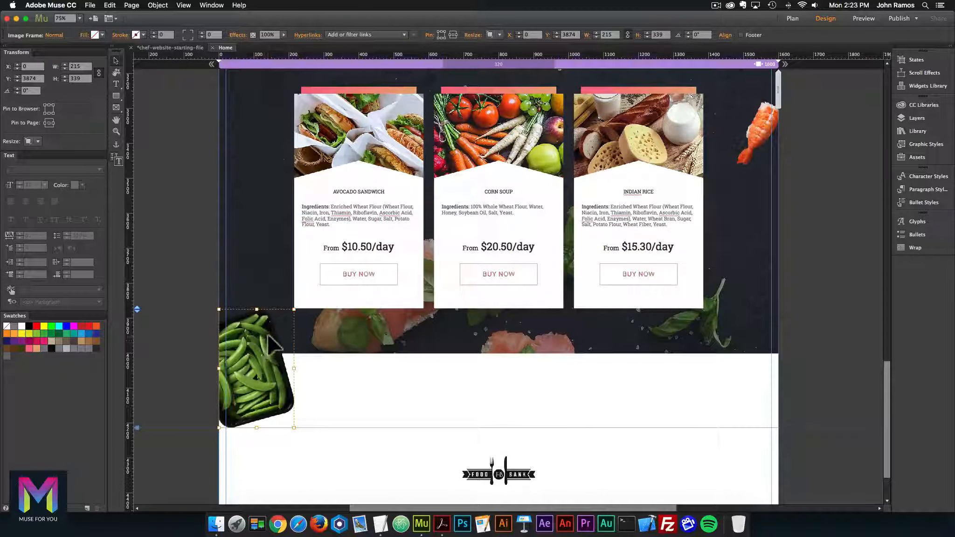
key(Delete)
- Place peas.png from the assets folder on the page again and set its position to X 0, Y 3874
click(216, 523)
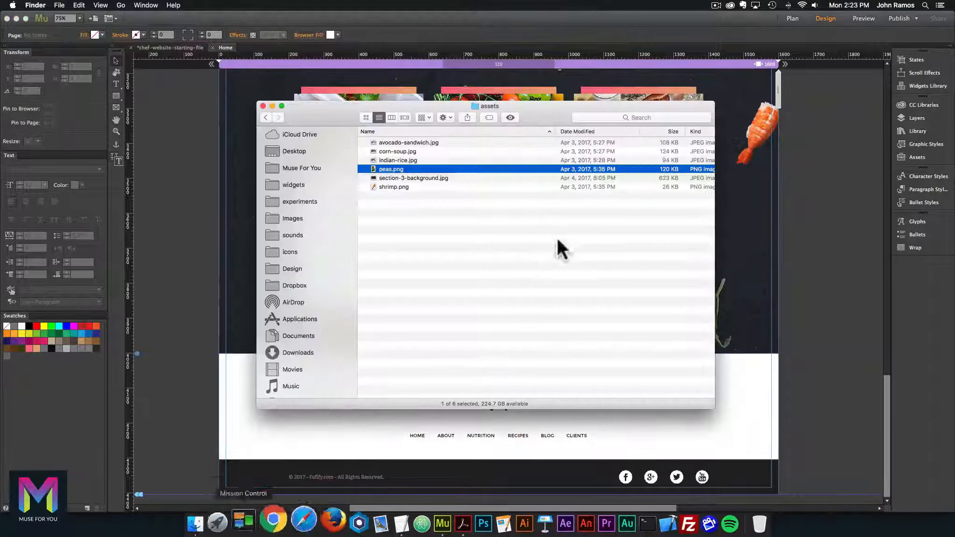
drag(375, 159, 200, 161)
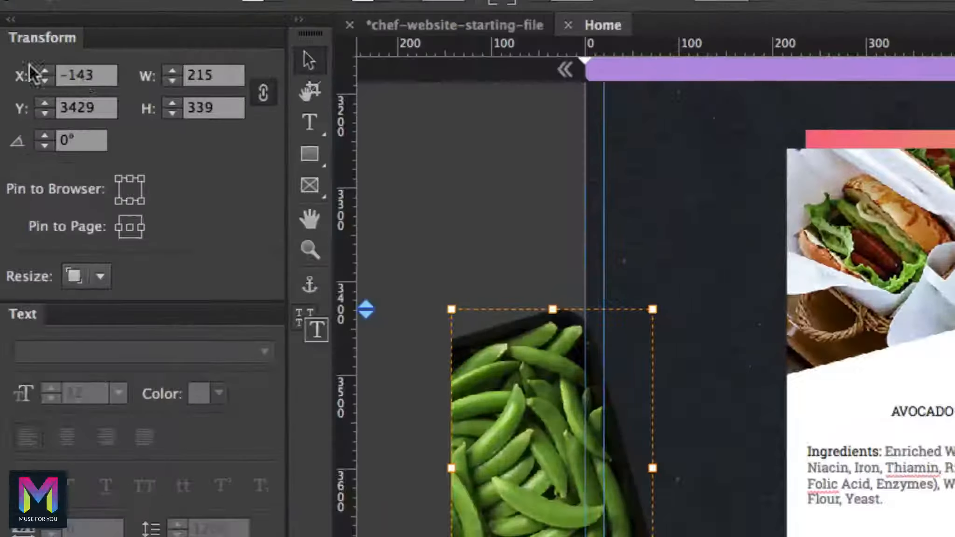
click(18, 66)
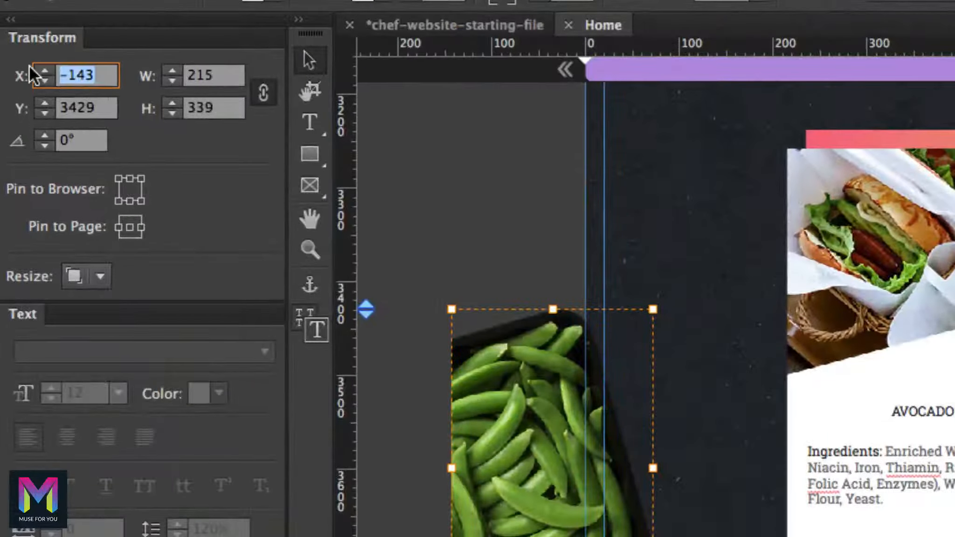
text(0)
key(Tab)
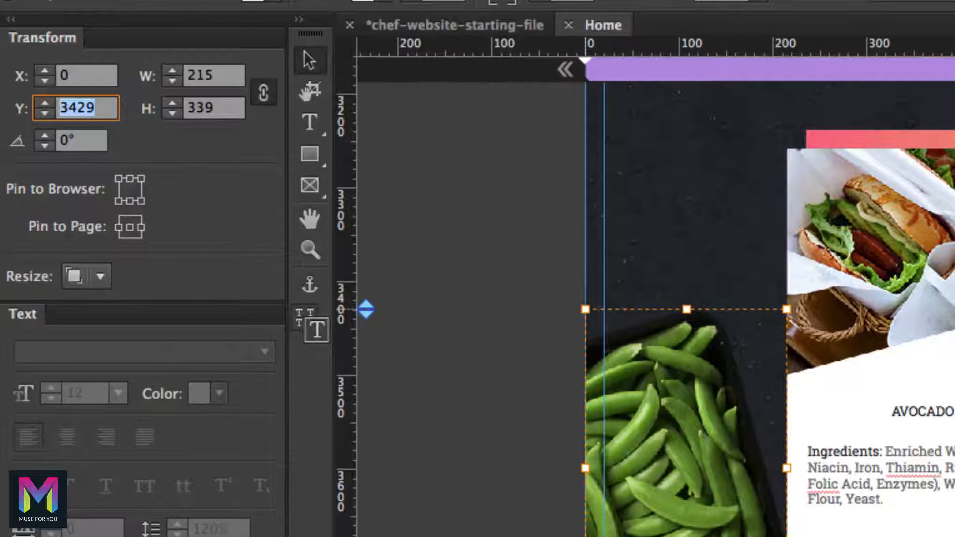
text(3874)
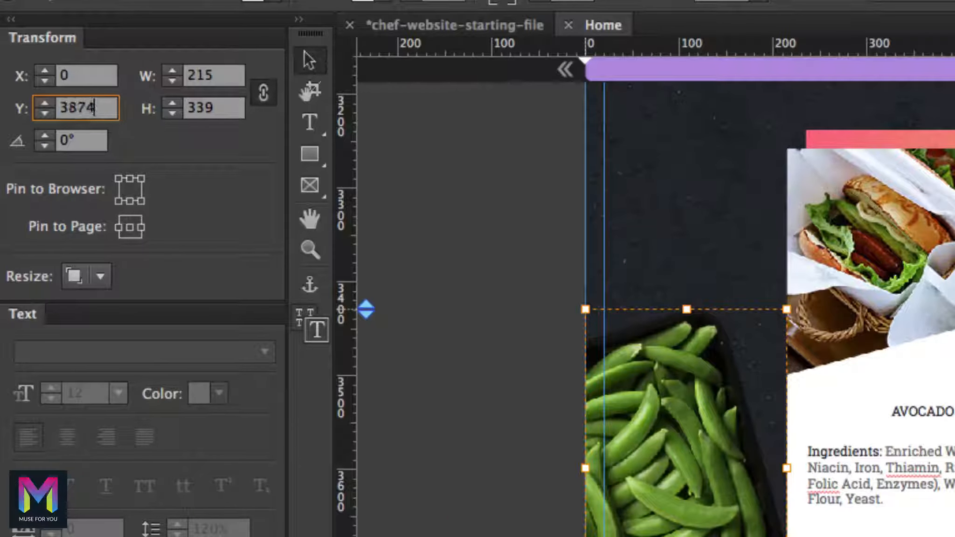
key(Return)
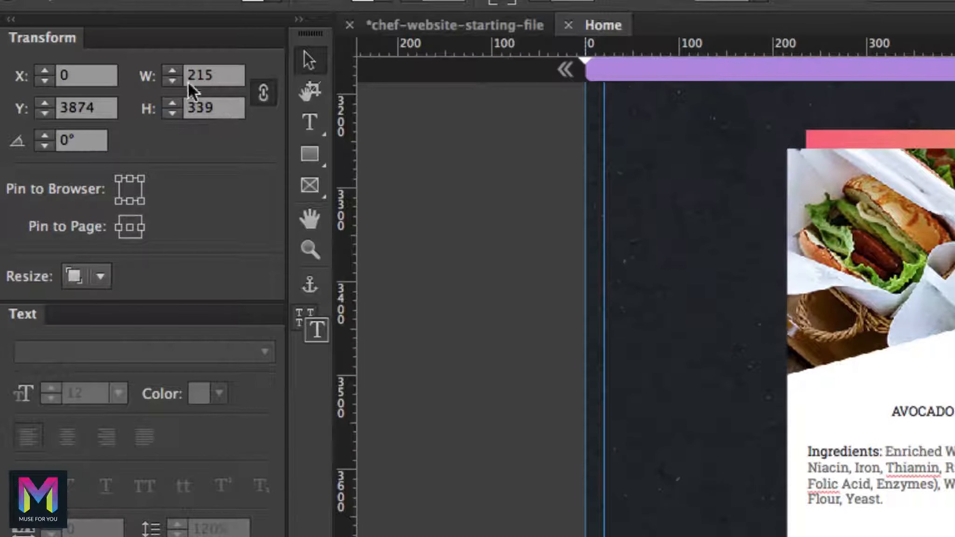
- Pin the peas image to the left side of the page and set its resize behavior to None
click(117, 227)
click(101, 278)
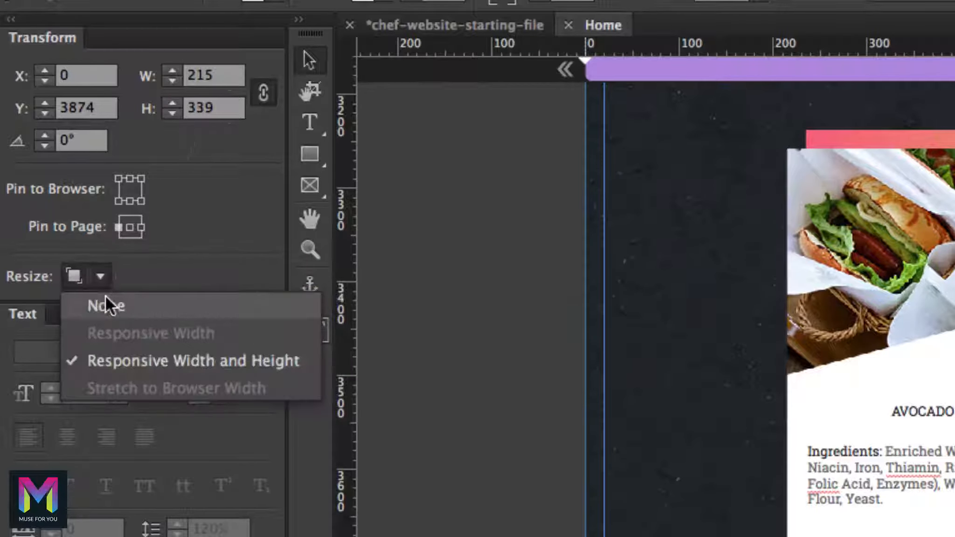
click(106, 301)
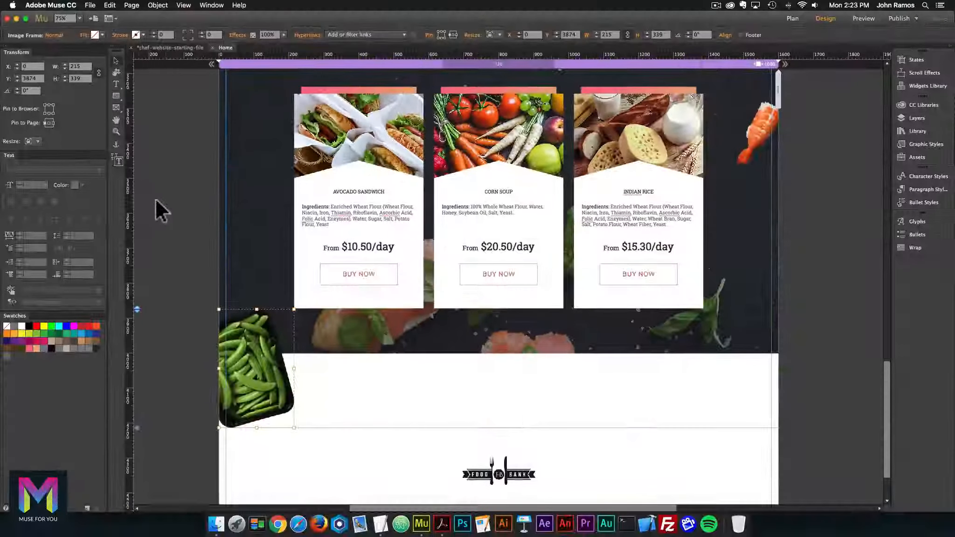
click(331, 422)
- Switch to Acrobat and compare the peas image's placement with the Recipes section of the PDF mockup
key(super+minus)
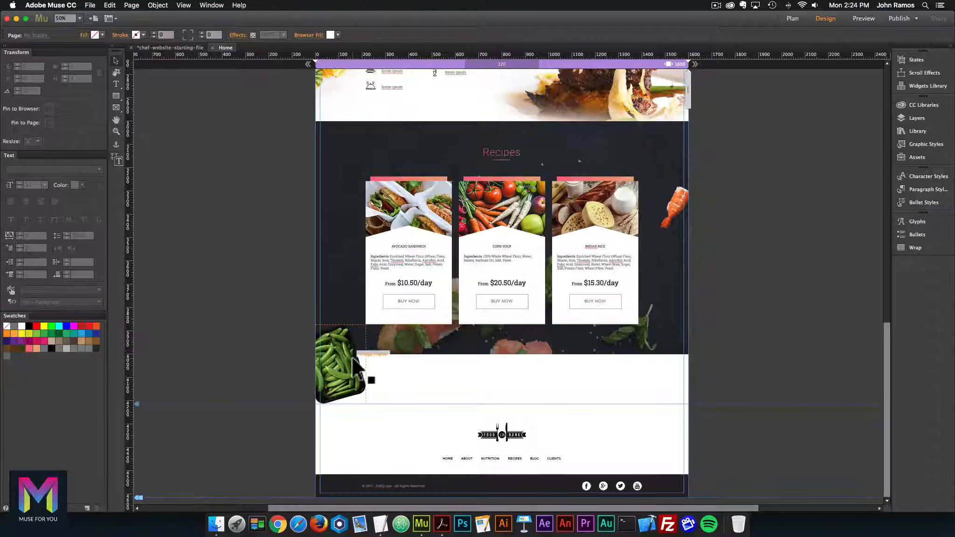
click(356, 368)
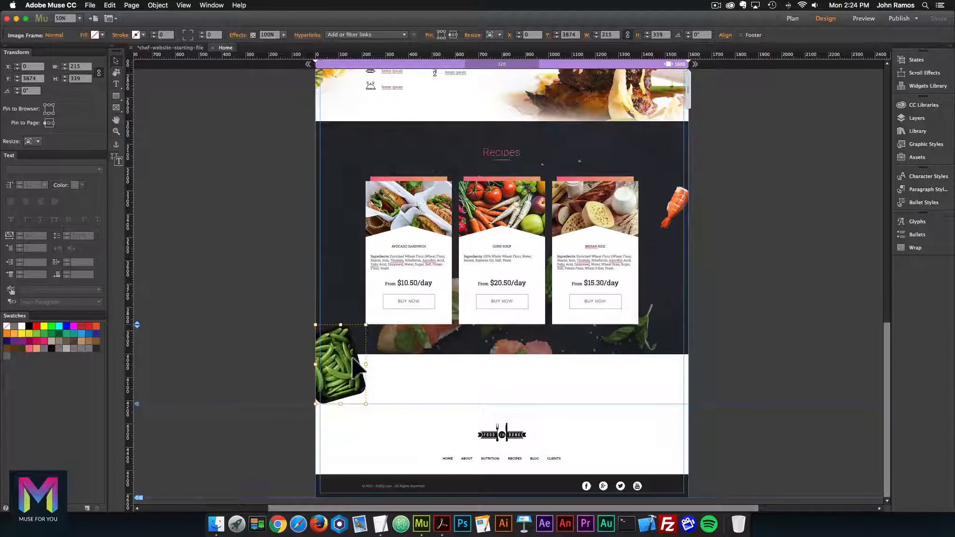
click(451, 528)
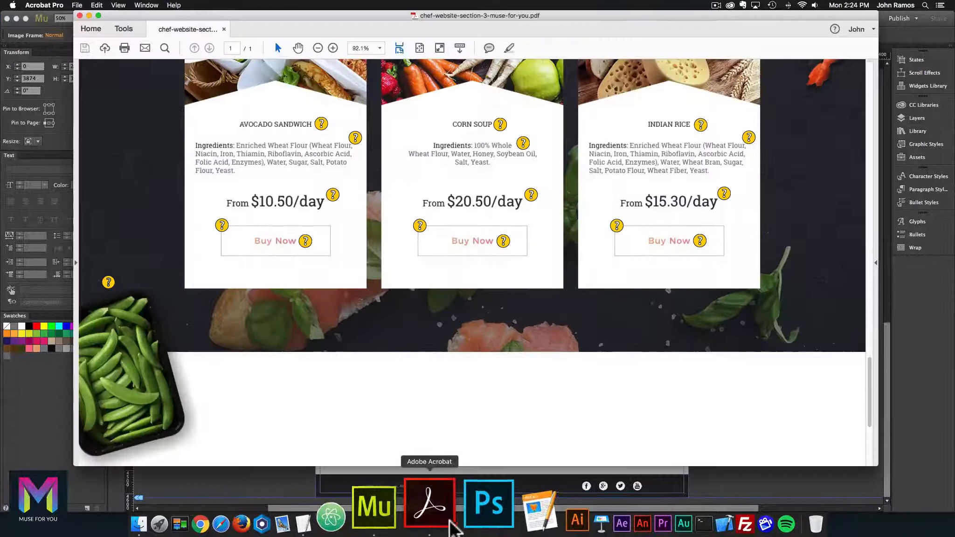
scroll(444, 284, up, 2)
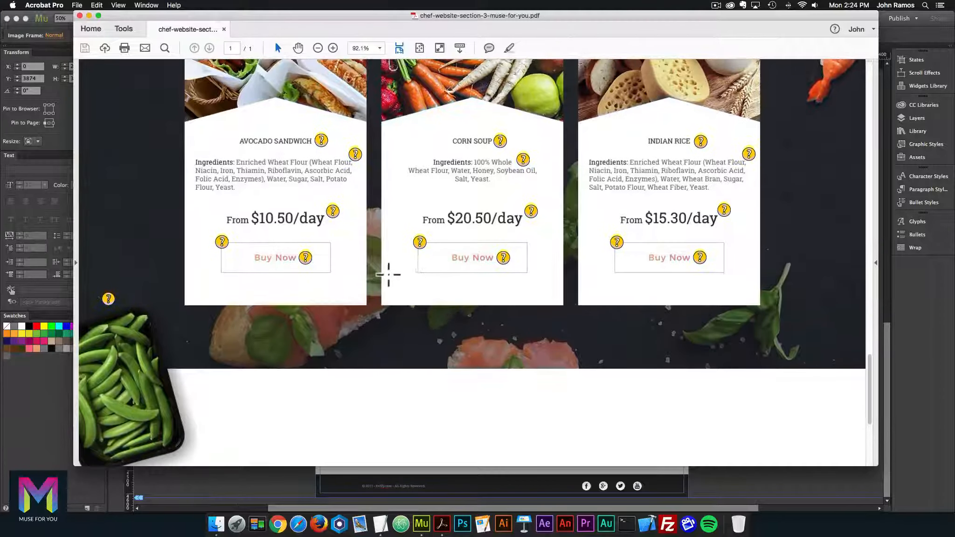
scroll(388, 274, down, 5)
key(super+minus)
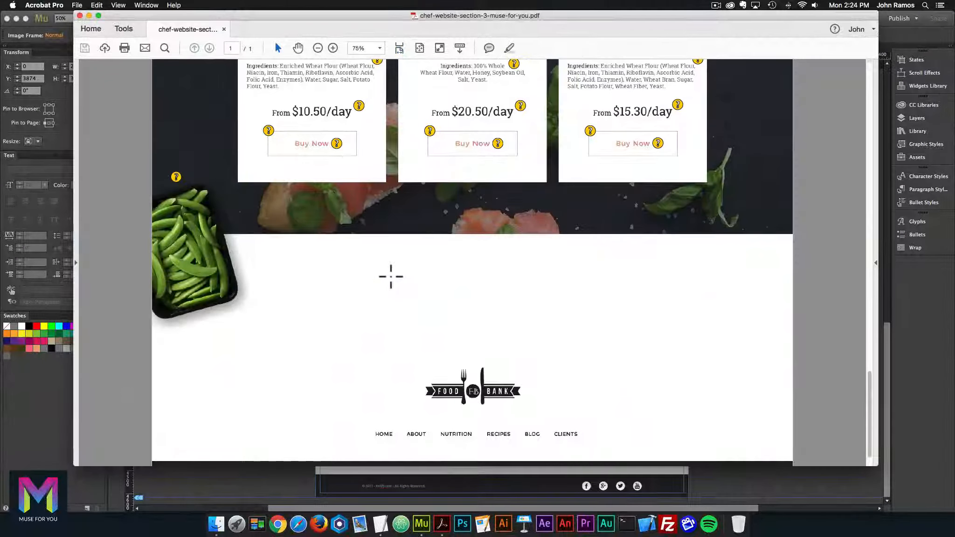
key(super+minus)
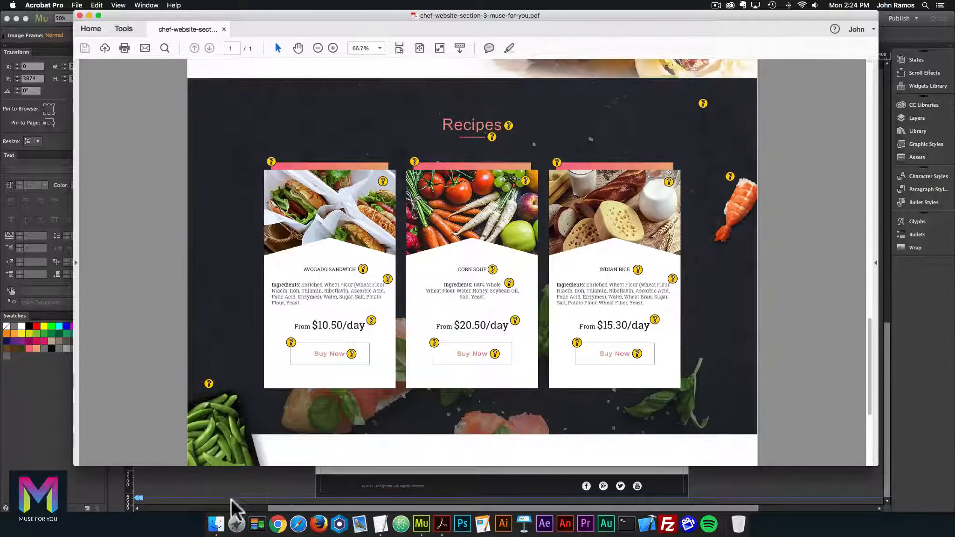
- Switch to Finder and go through the image files in the assets folder, from avocado-sandwich.jpg to shrimp.png
click(216, 523)
click(400, 141)
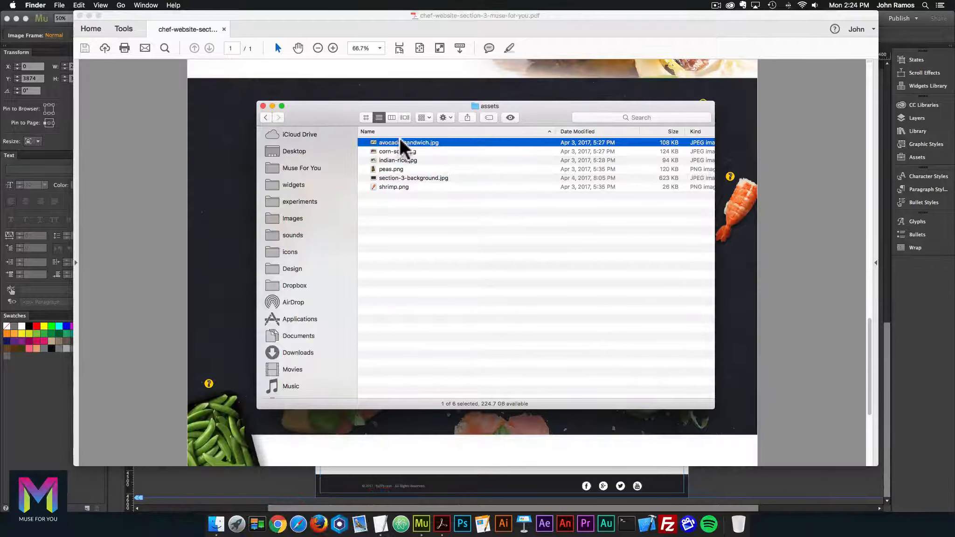
key(Down)
key(Down)
key(Down)
key(Down)
key(Down)
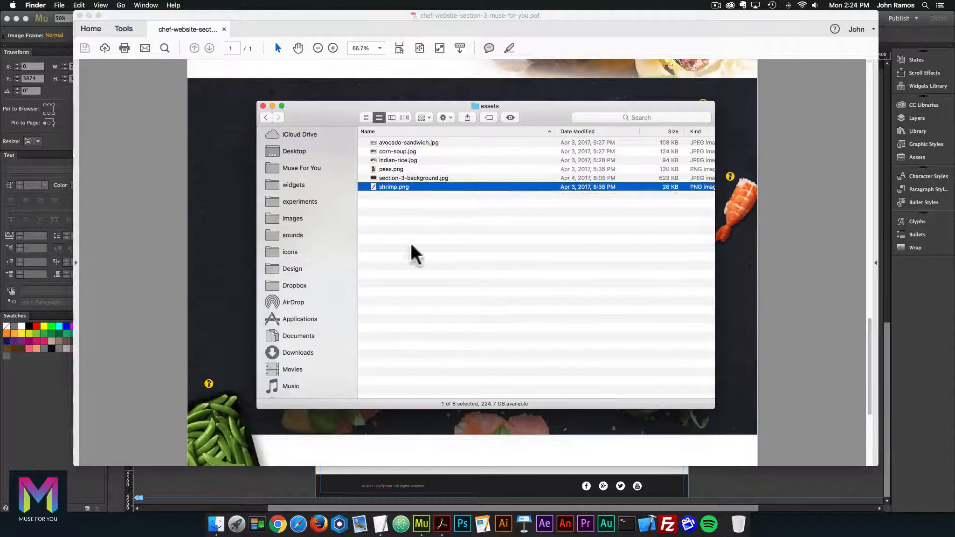
- Return to Adobe Muse, preview the page in the browser and examine the Recipes section
click(421, 523)
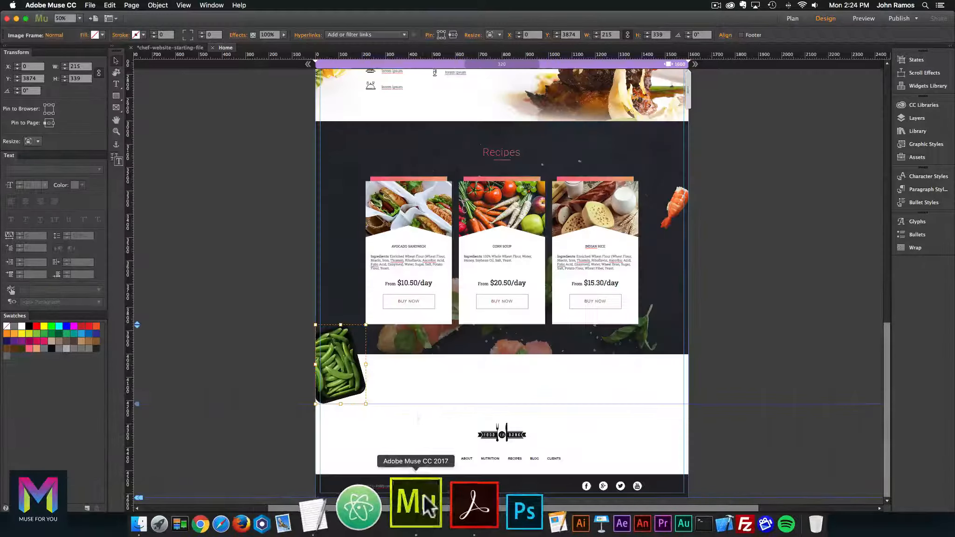
click(266, 242)
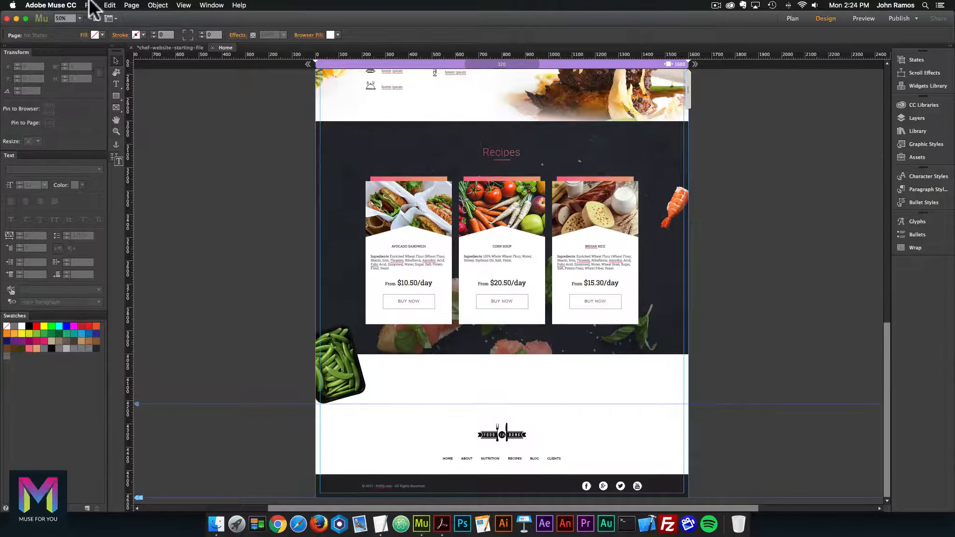
click(90, 6)
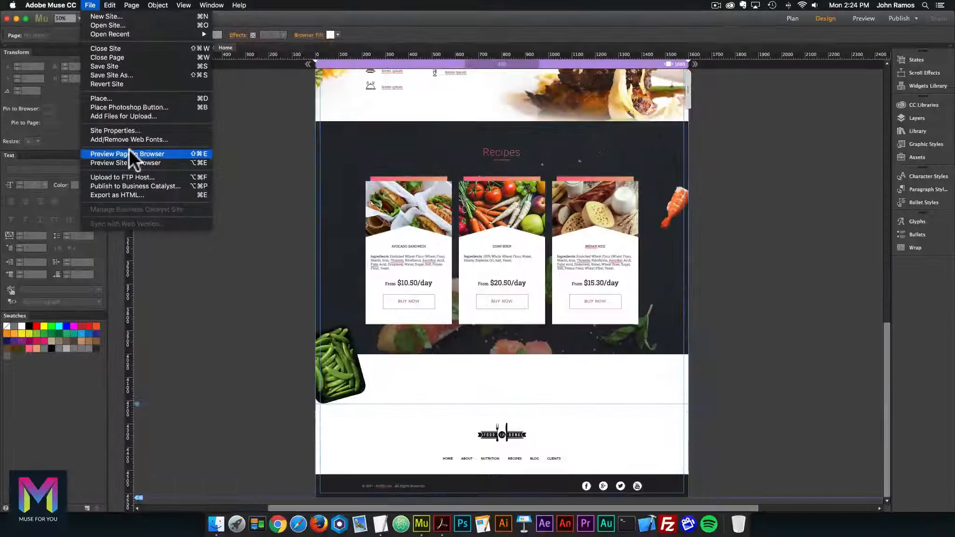
click(216, 410)
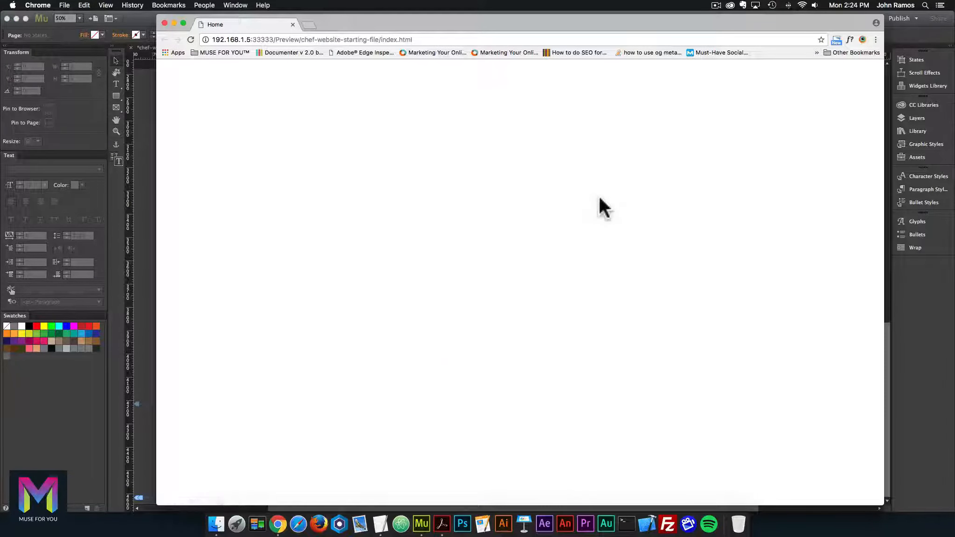
scroll(598, 196, down, 5)
scroll(594, 197, up, 5)
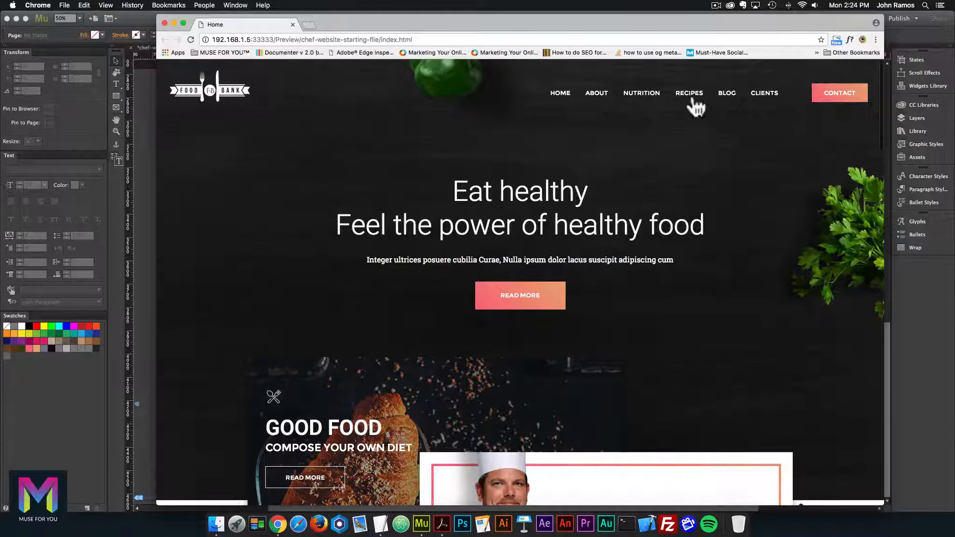
scroll(681, 112, down, 10)
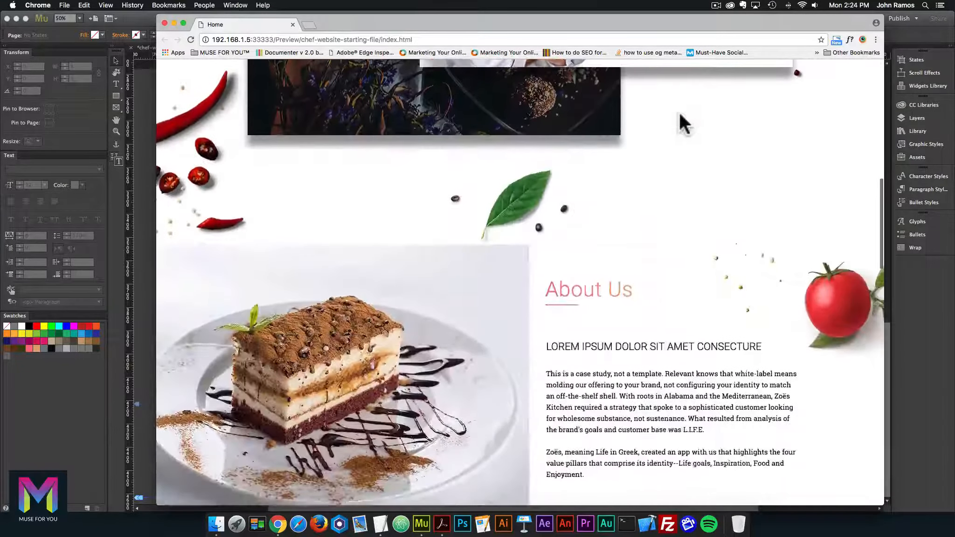
scroll(678, 112, down, 10)
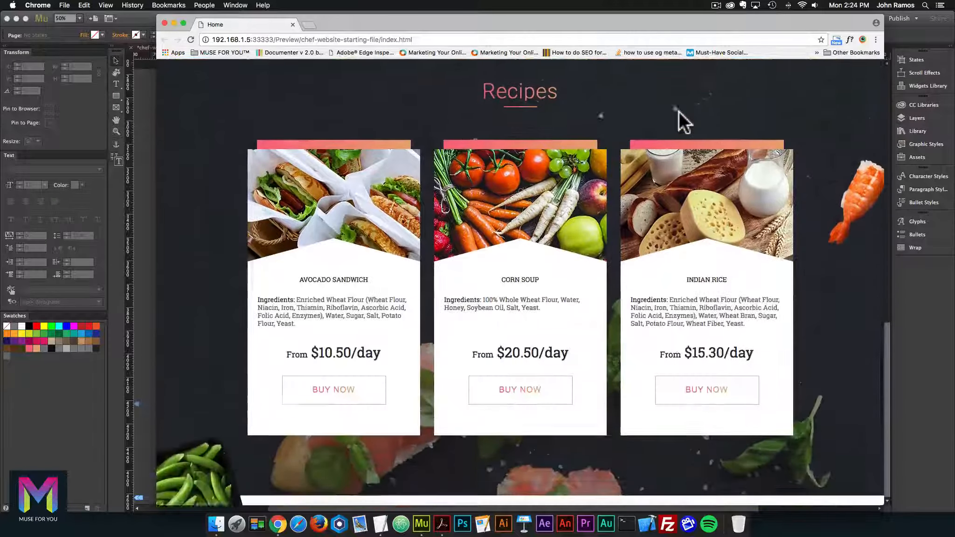
scroll(679, 111, down, 2)
scroll(679, 110, up, 1)
- Check how the shrimp and peas images hold to the page edges at narrower and full-screen browser widths
drag(884, 192, 863, 154)
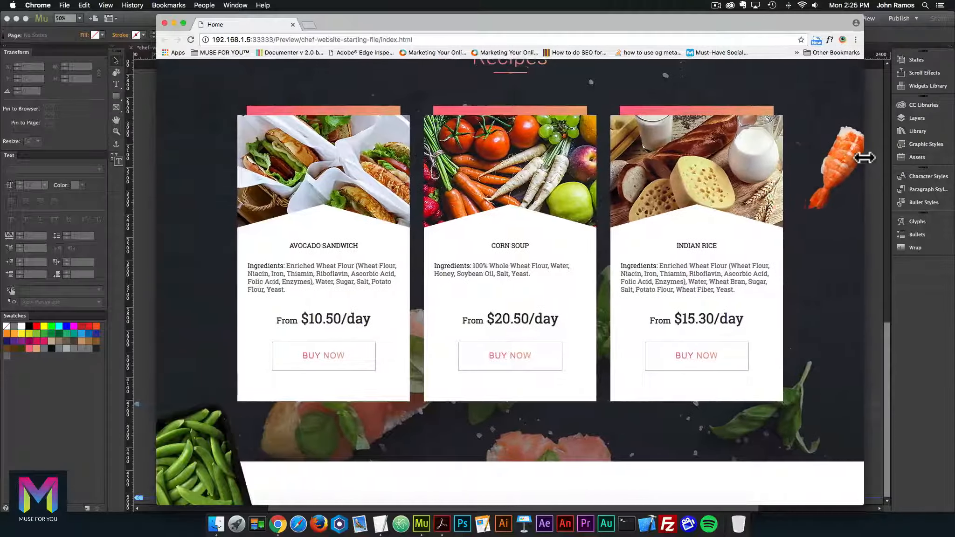
click(183, 23)
scroll(339, 167, up, 3)
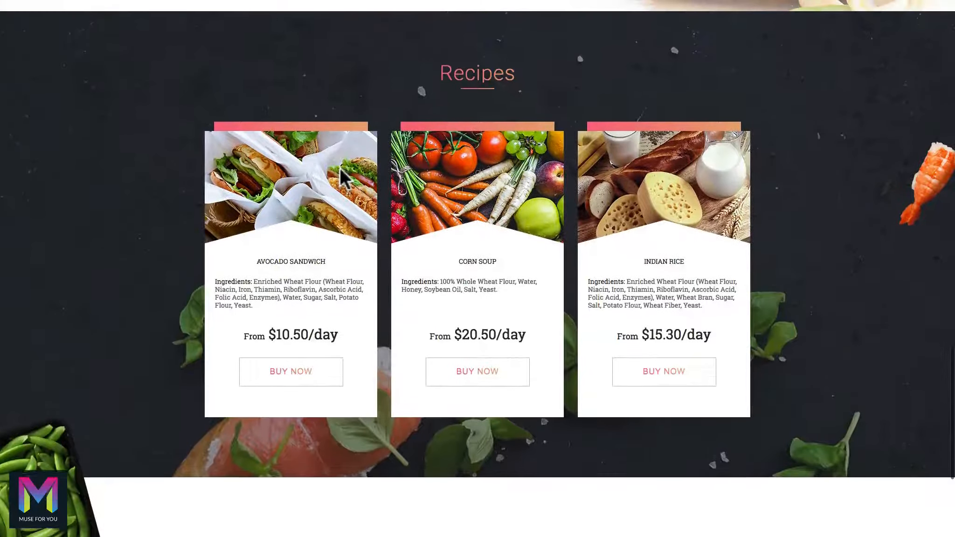
scroll(339, 166, down, 2)
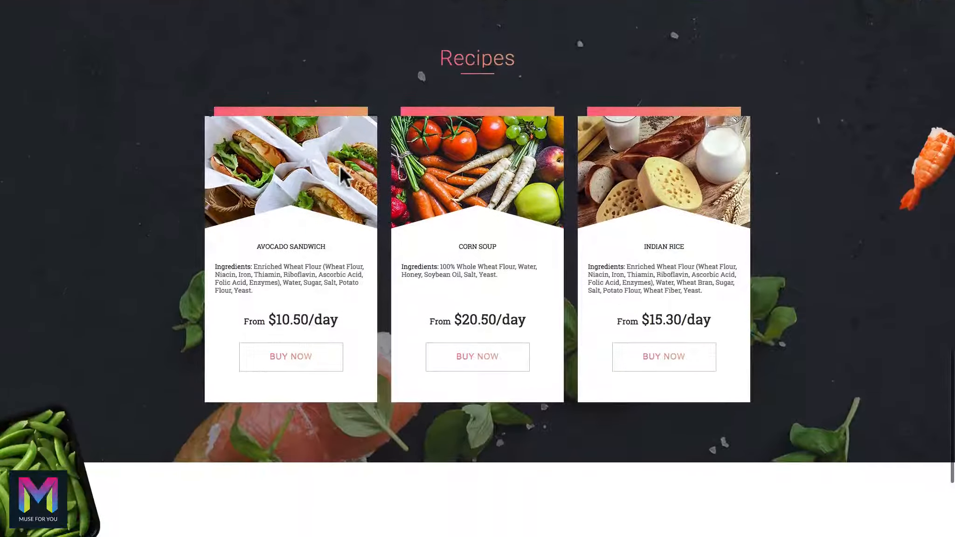
scroll(818, 158, down, 3)
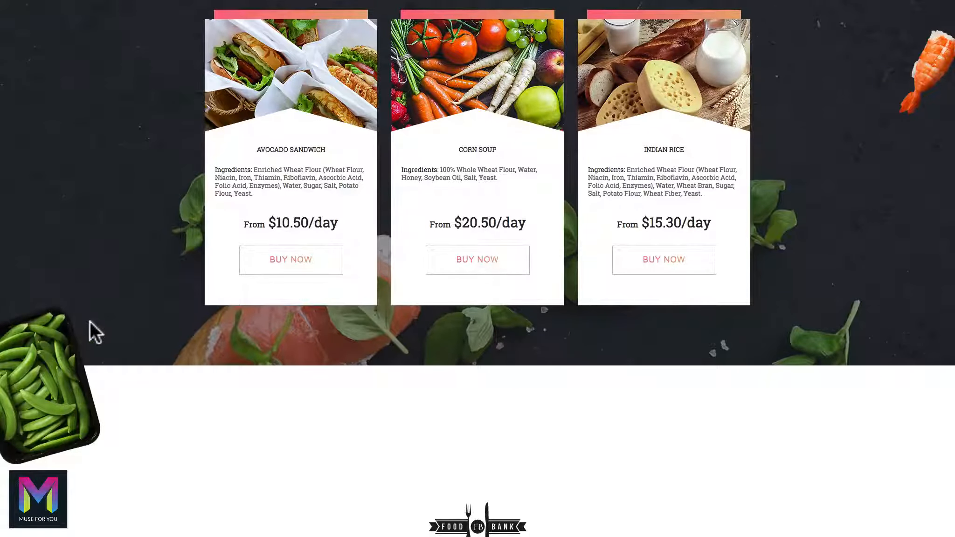
scroll(90, 320, up, 3)
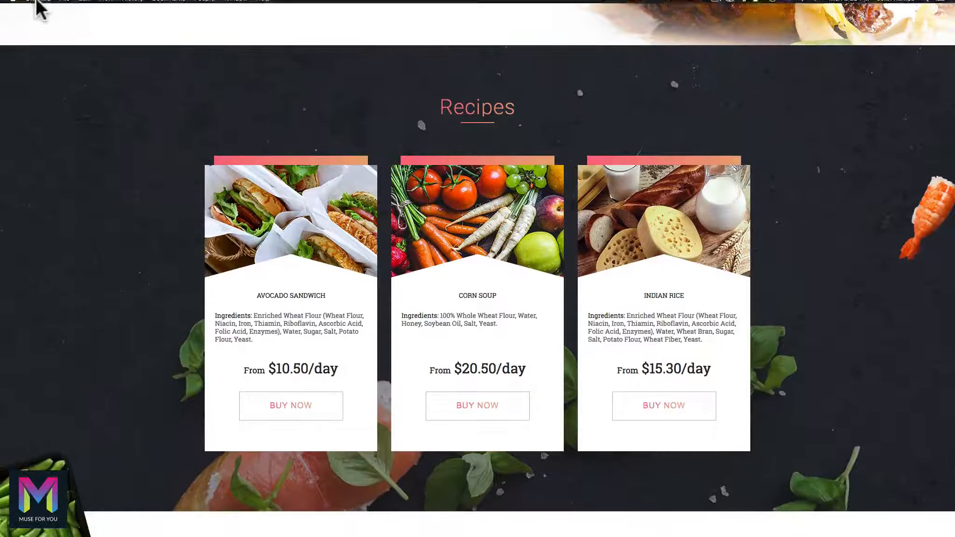
click(27, 15)
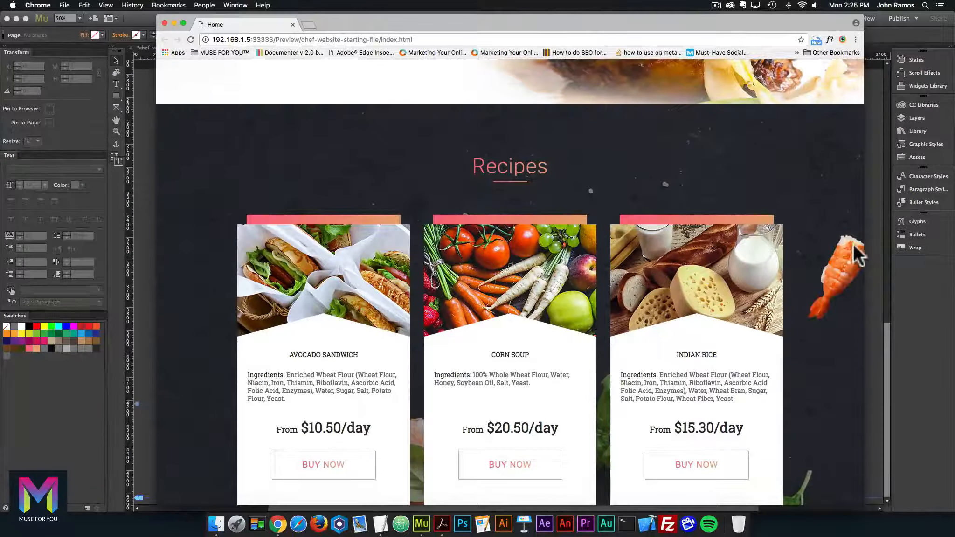
drag(864, 239, 824, 256)
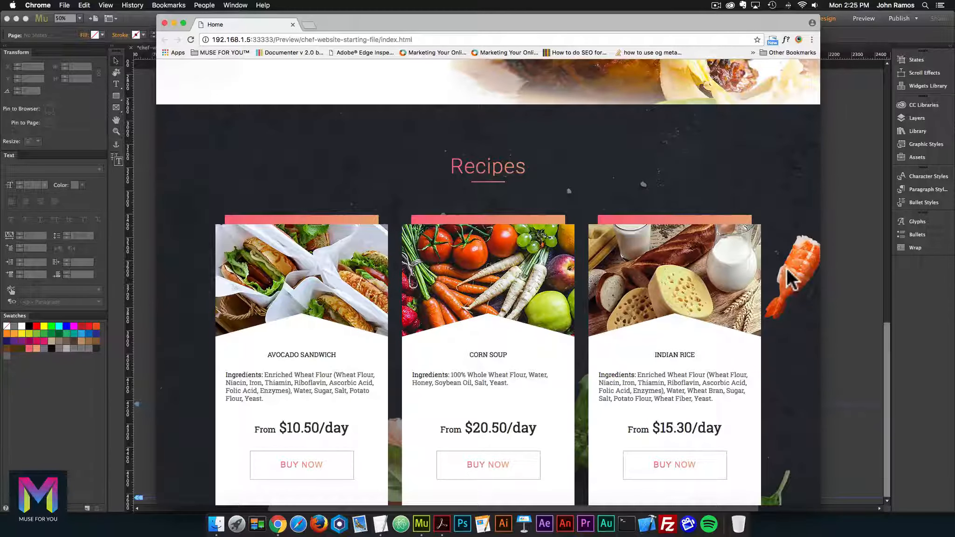
- Back in Adobe Muse, move peas.png and shrimp.png beneath the card elements, just above the locked background rectangle in Section 3
click(831, 266)
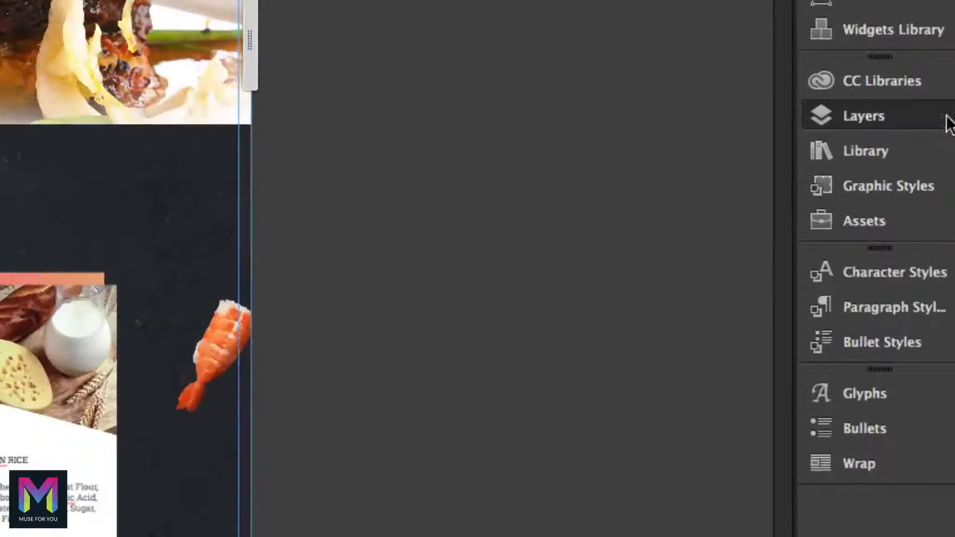
click(948, 120)
click(322, 229)
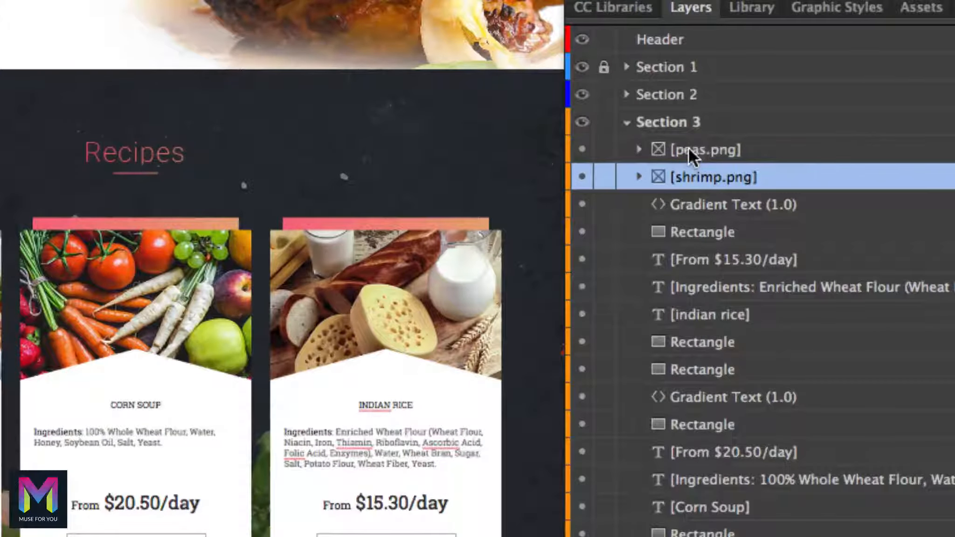
shift+click(712, 151)
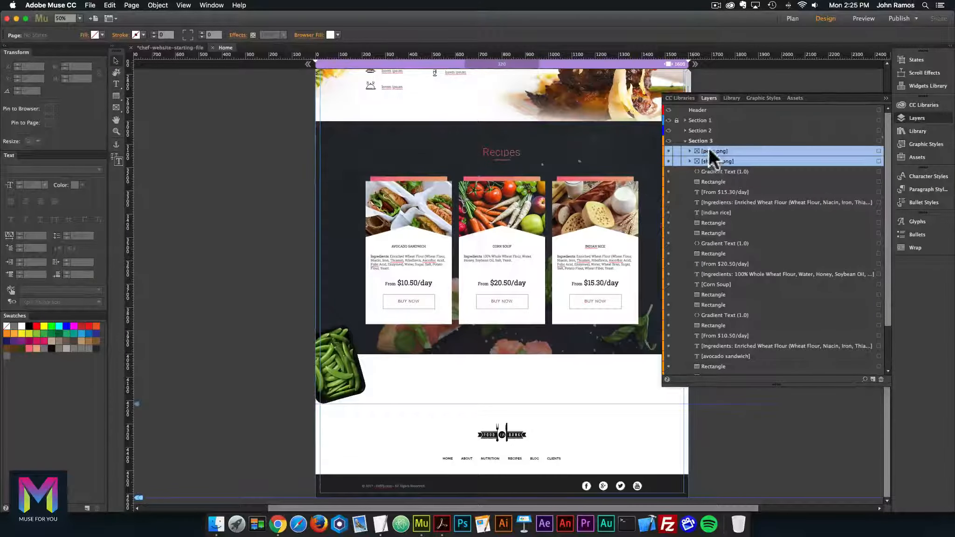
drag(693, 156, 698, 348)
drag(712, 227, 716, 354)
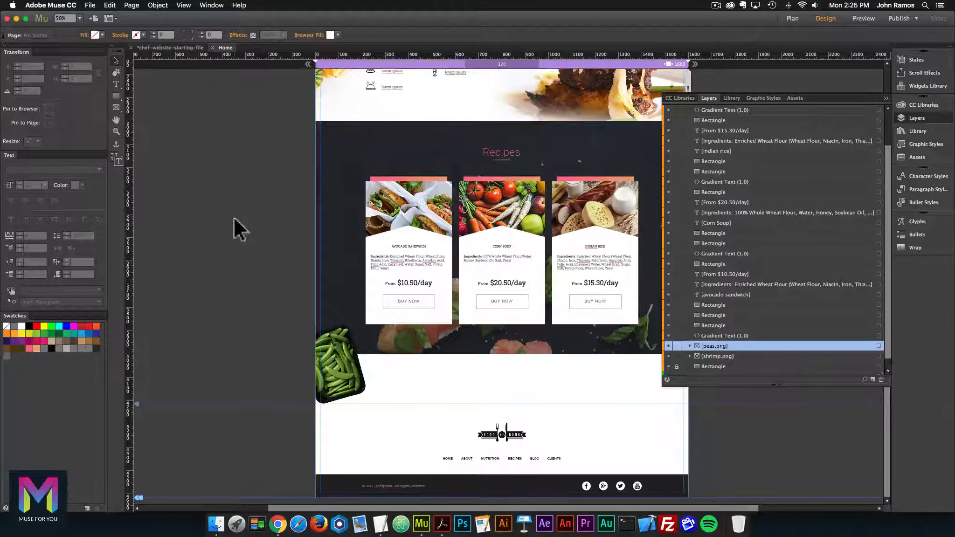
- Preview the page in the browser and check the Recipes section's image layering while widening the browser window
click(90, 5)
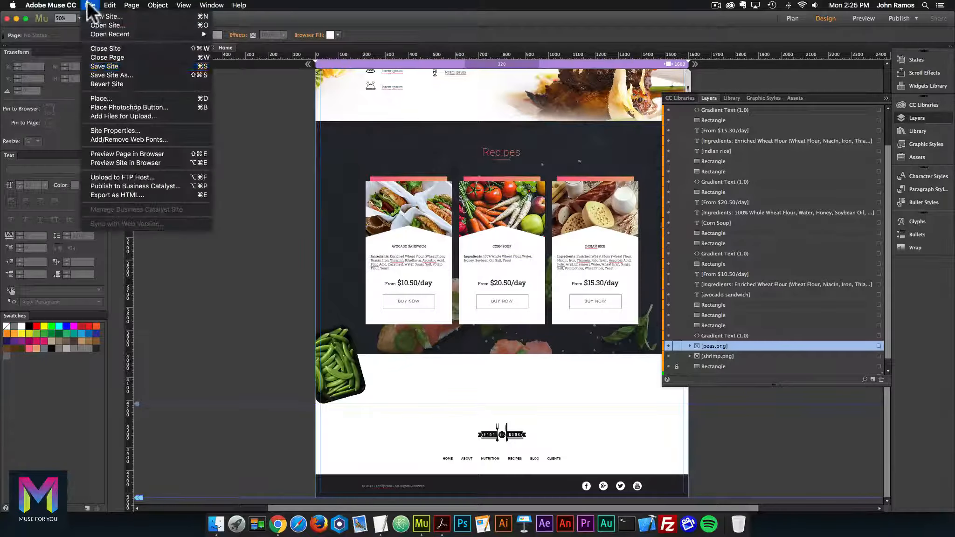
click(130, 153)
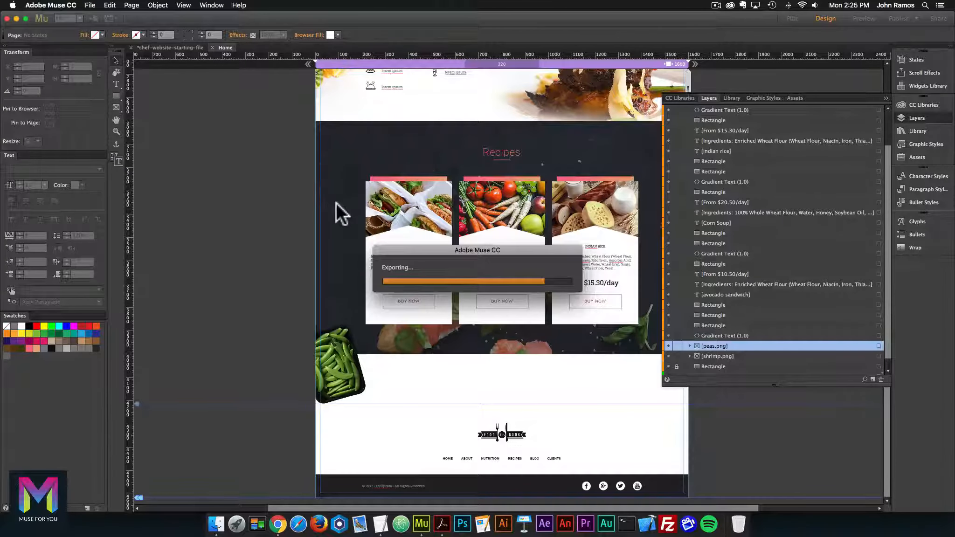
scroll(812, 247, down, 3)
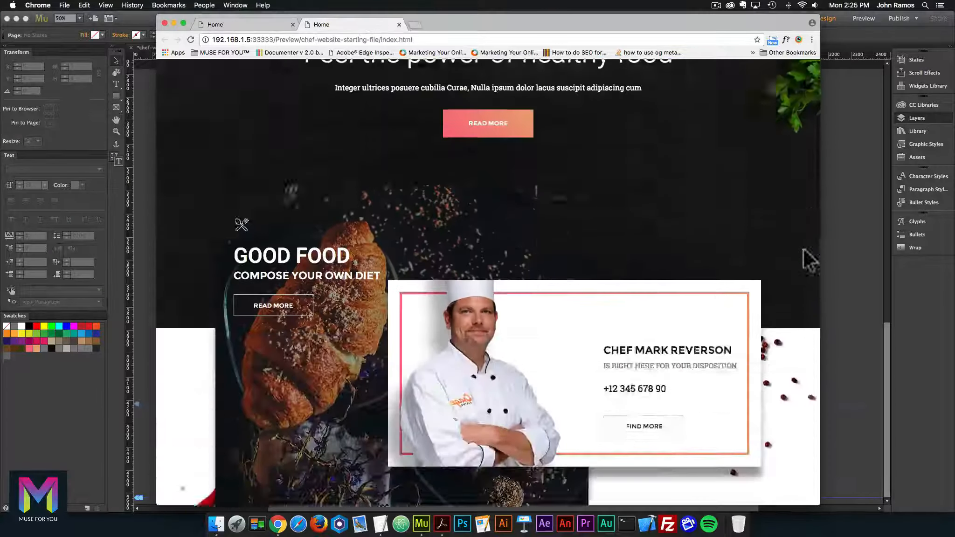
scroll(803, 250, down, 15)
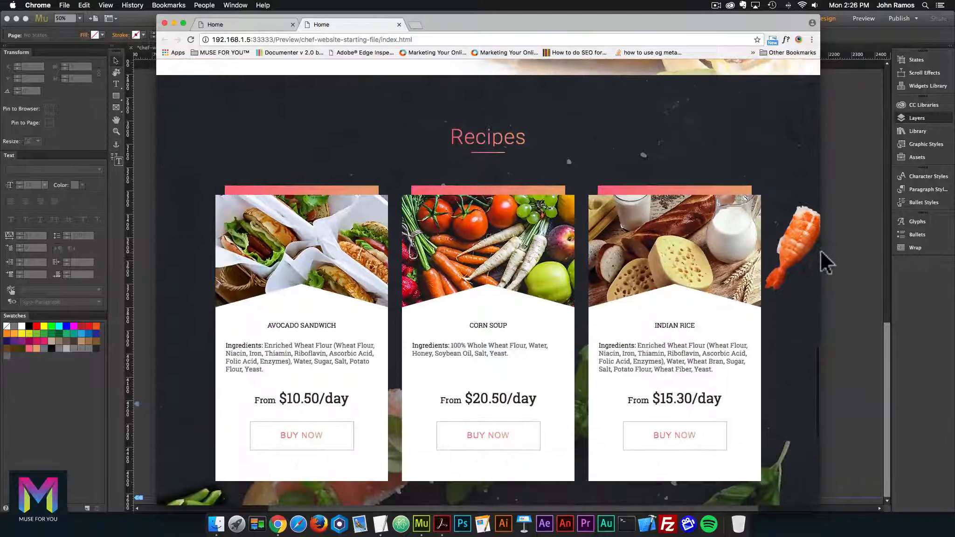
drag(819, 251, 858, 245)
scroll(799, 253, down, 3)
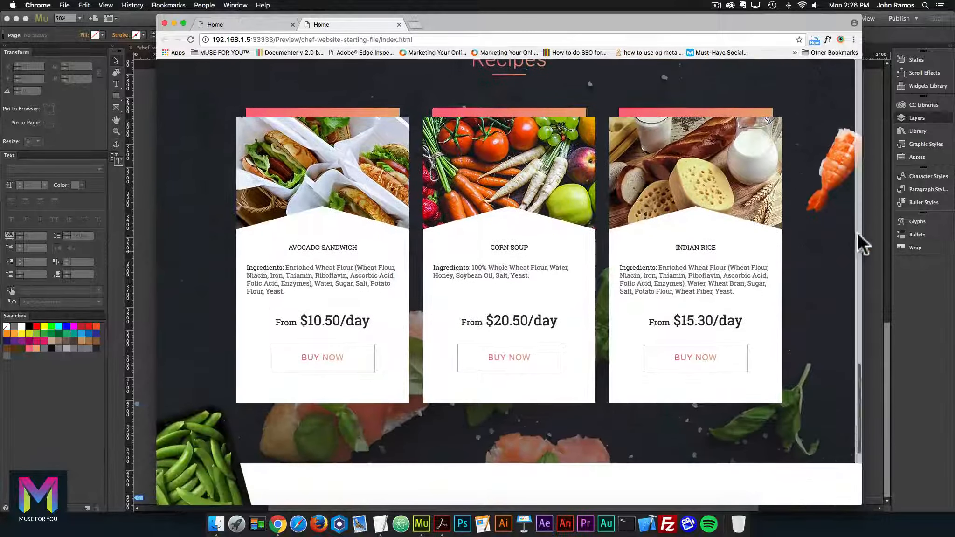
drag(861, 234, 882, 230)
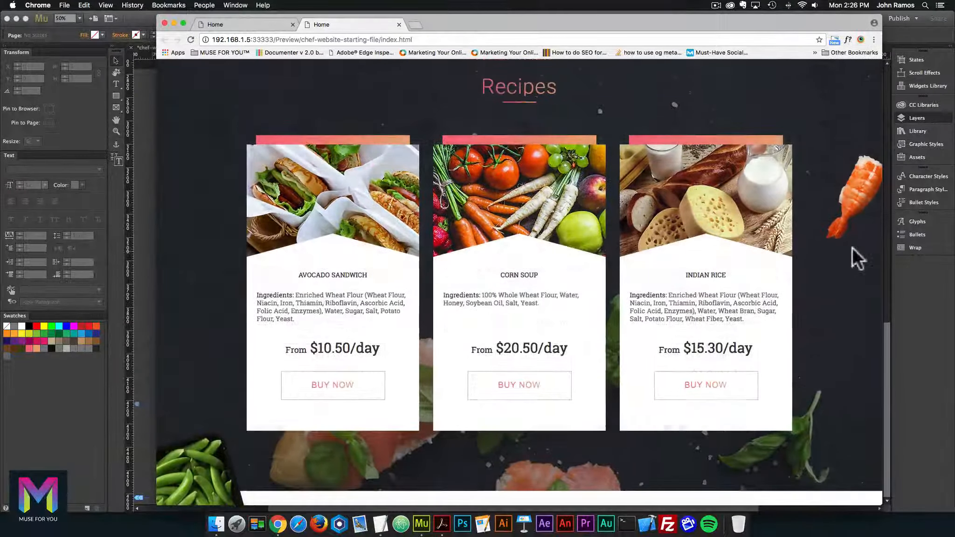
- Back in Adobe Muse, inspect the recipe cards, the Recipes heading and the shrimp image at 100% zoom
click(910, 278)
click(440, 204)
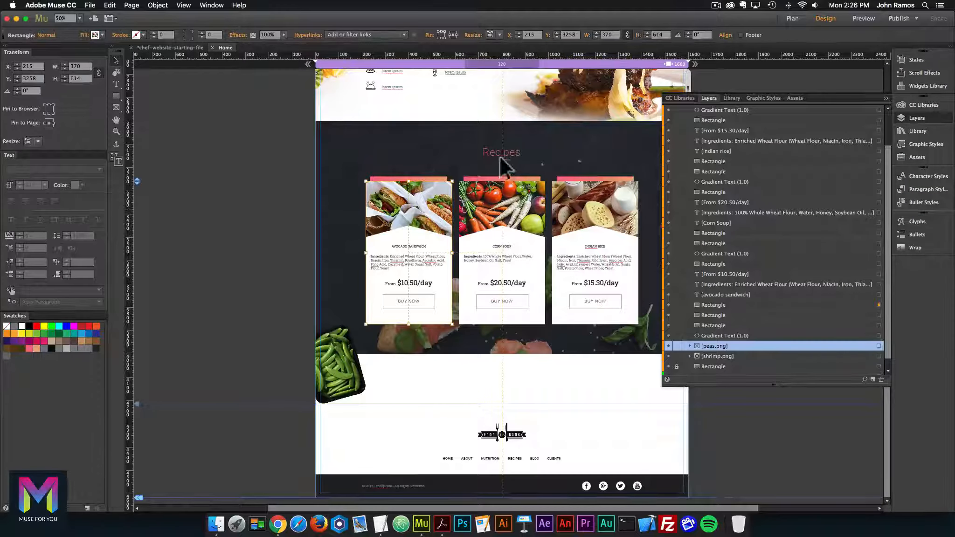
click(579, 209)
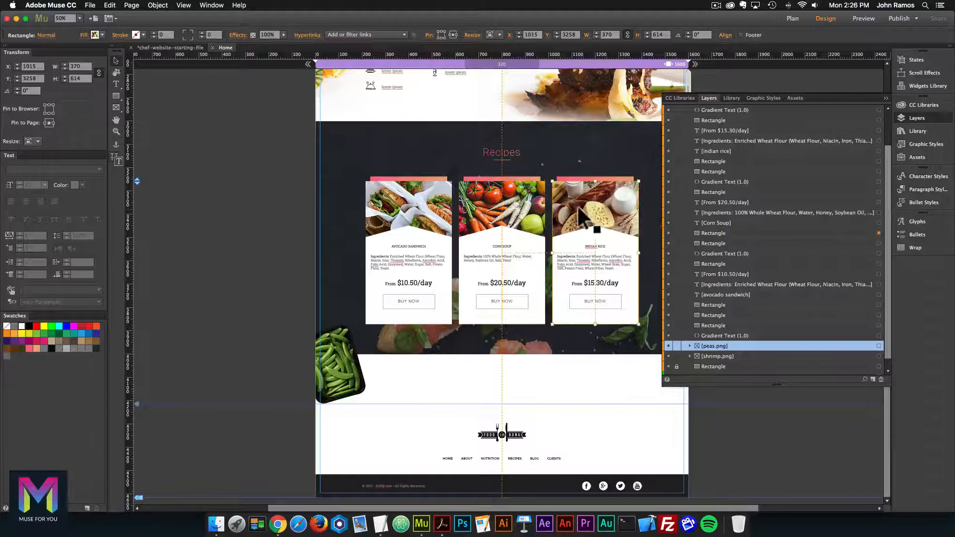
click(493, 150)
key(super+1)
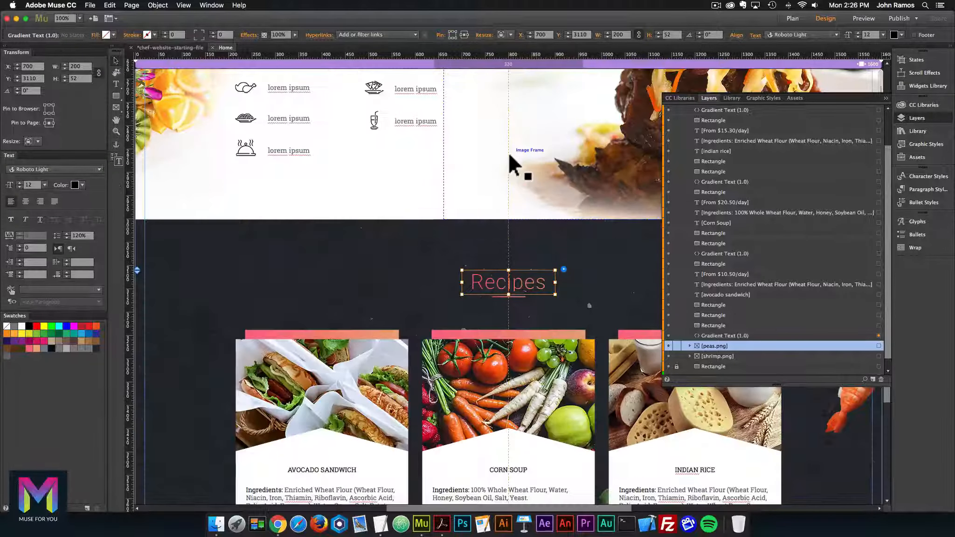
scroll(518, 283, down, 10)
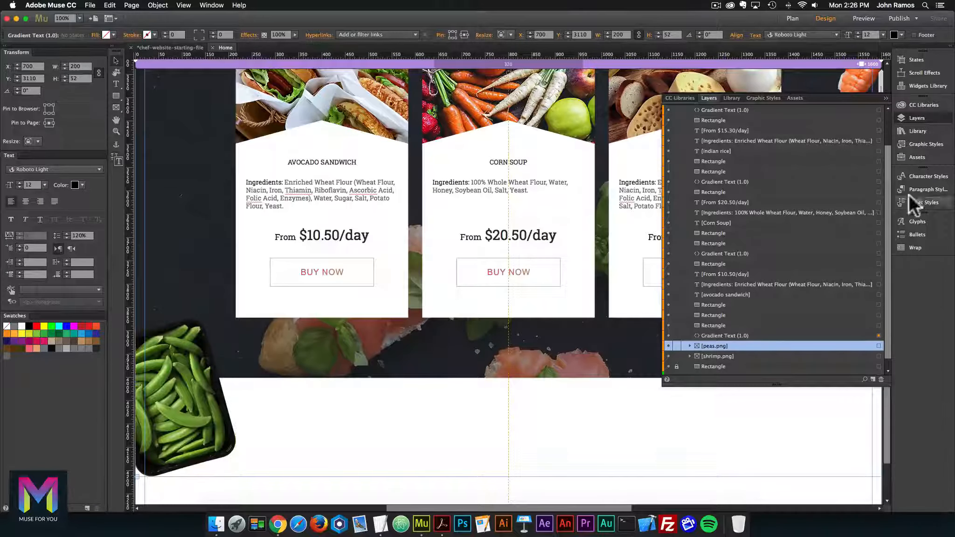
click(912, 122)
scroll(870, 173, up, 4)
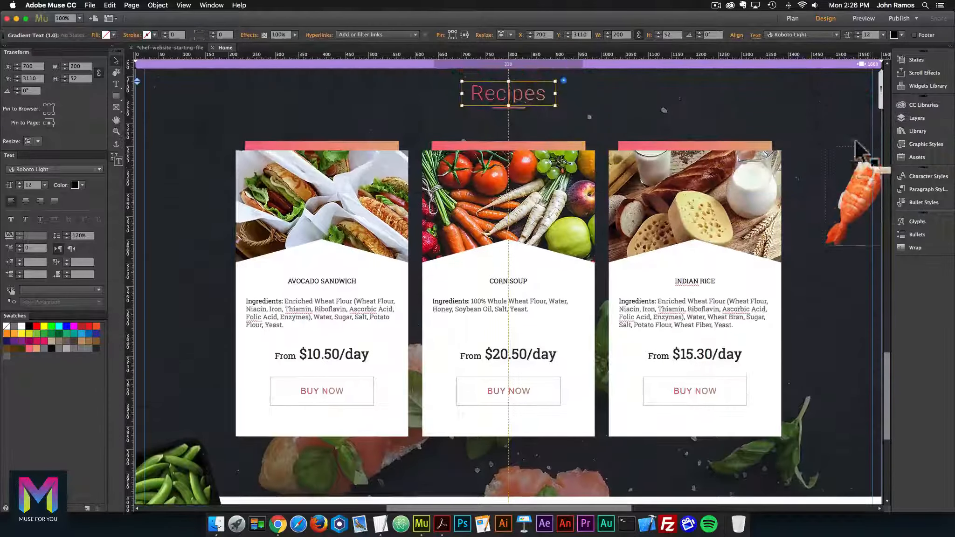
click(860, 222)
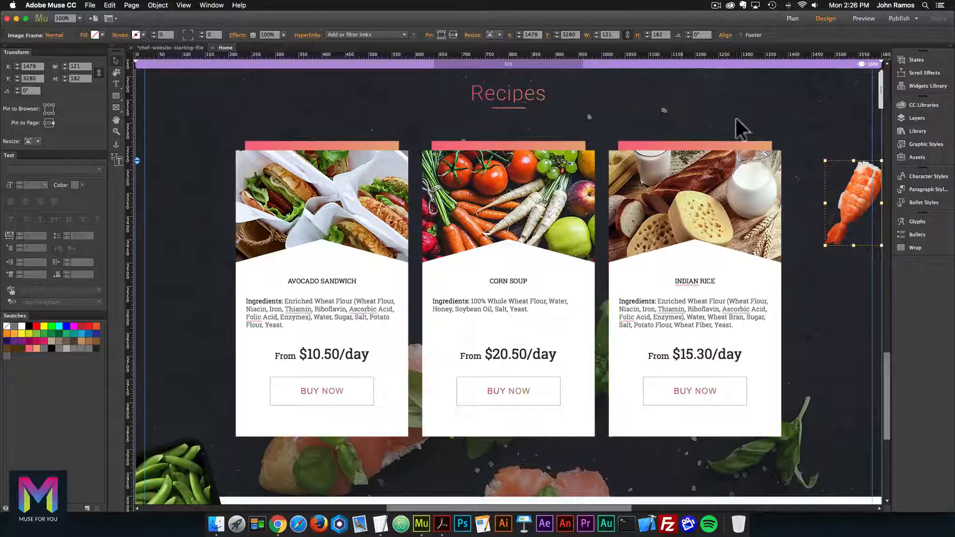
- Collapse the Section 3 layer and lock the Section 2 layer, keeping Section 3 as the active layer
click(915, 118)
scroll(784, 144, up, 5)
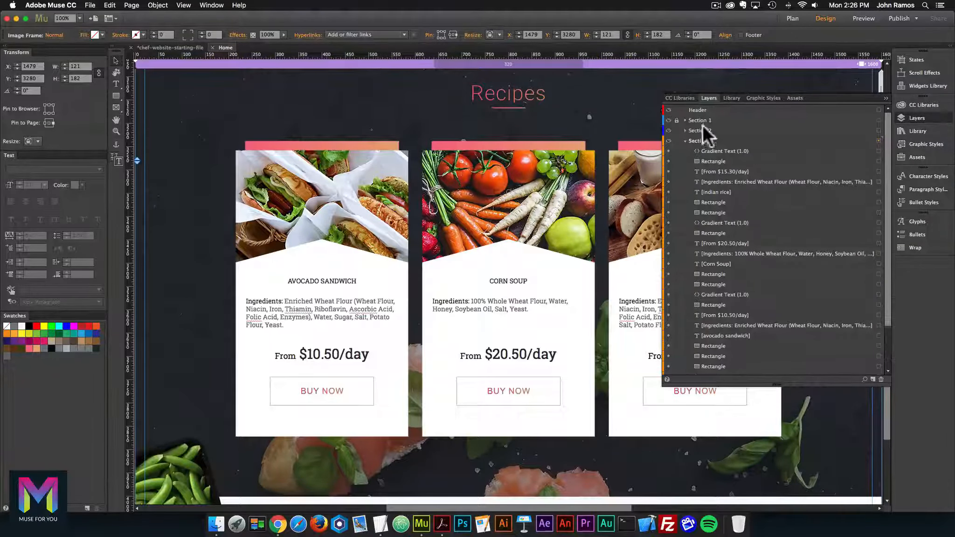
click(685, 140)
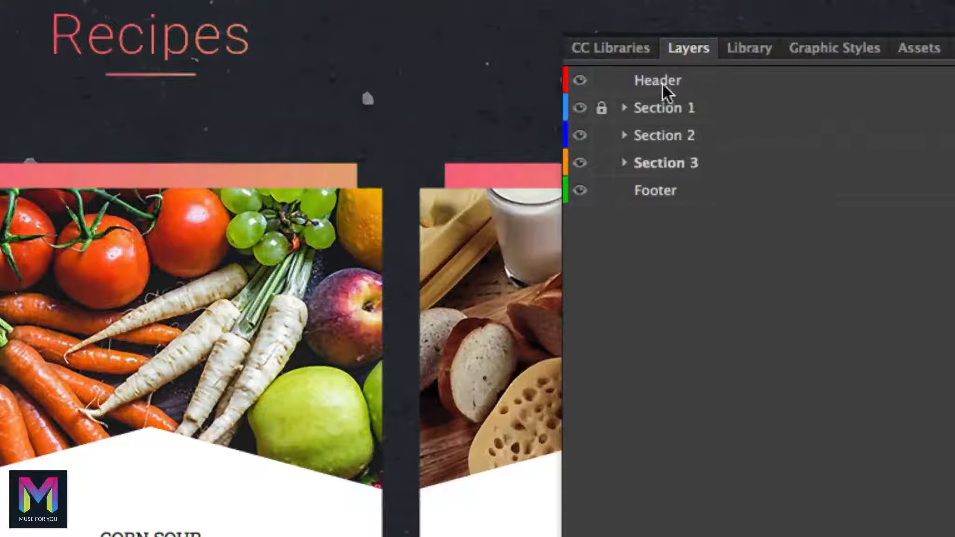
click(663, 84)
click(663, 109)
click(662, 133)
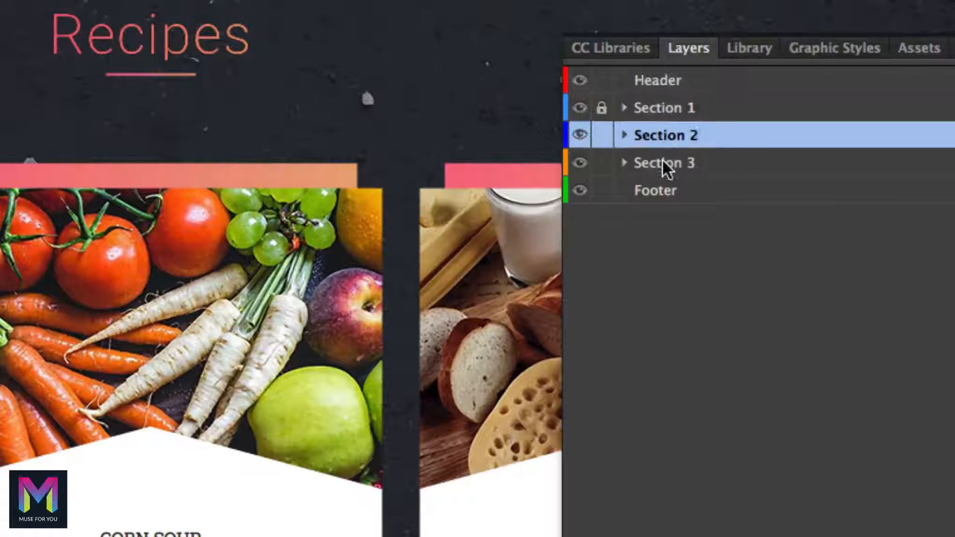
click(662, 161)
click(601, 108)
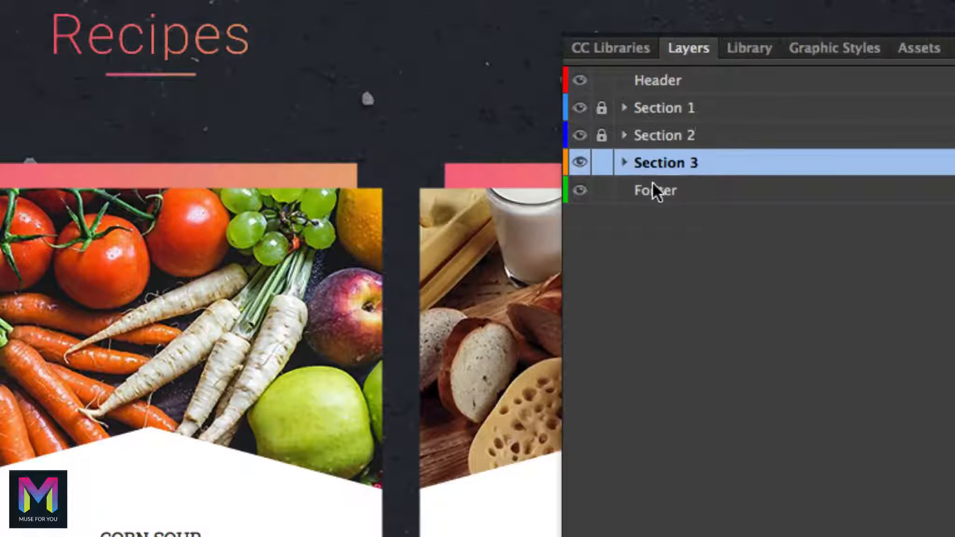
- Go through the layers in order from Header through Sections 1, 2 and 3, ending with Footer selected
click(655, 83)
click(657, 109)
click(658, 138)
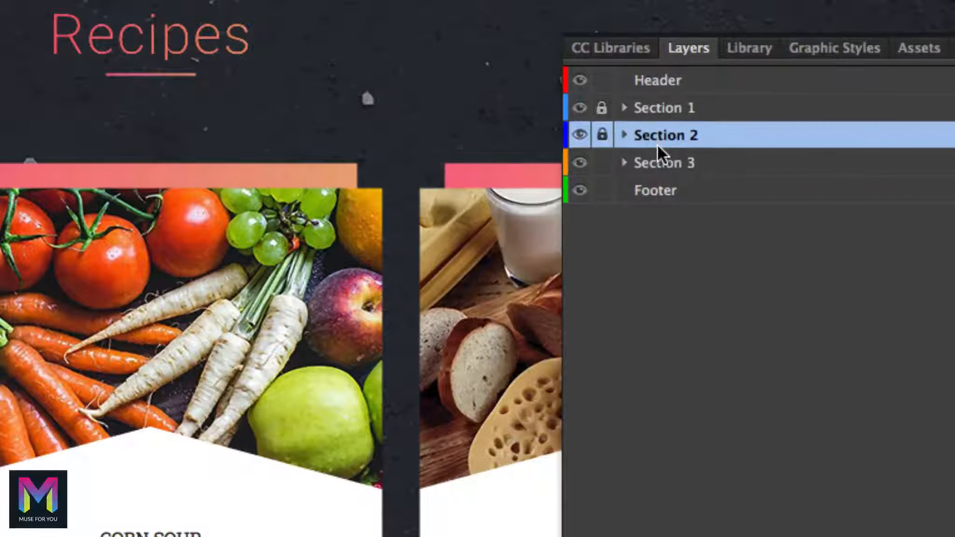
click(660, 161)
click(659, 188)
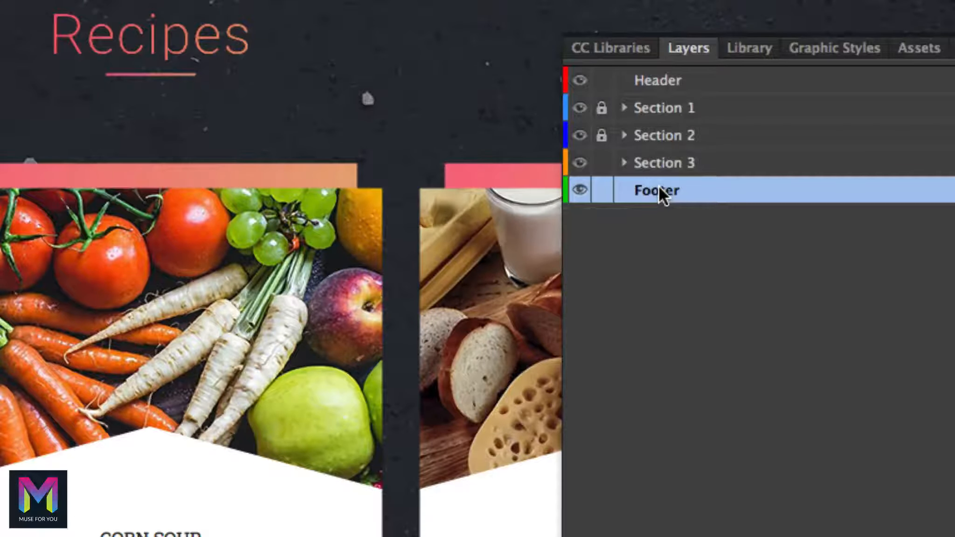